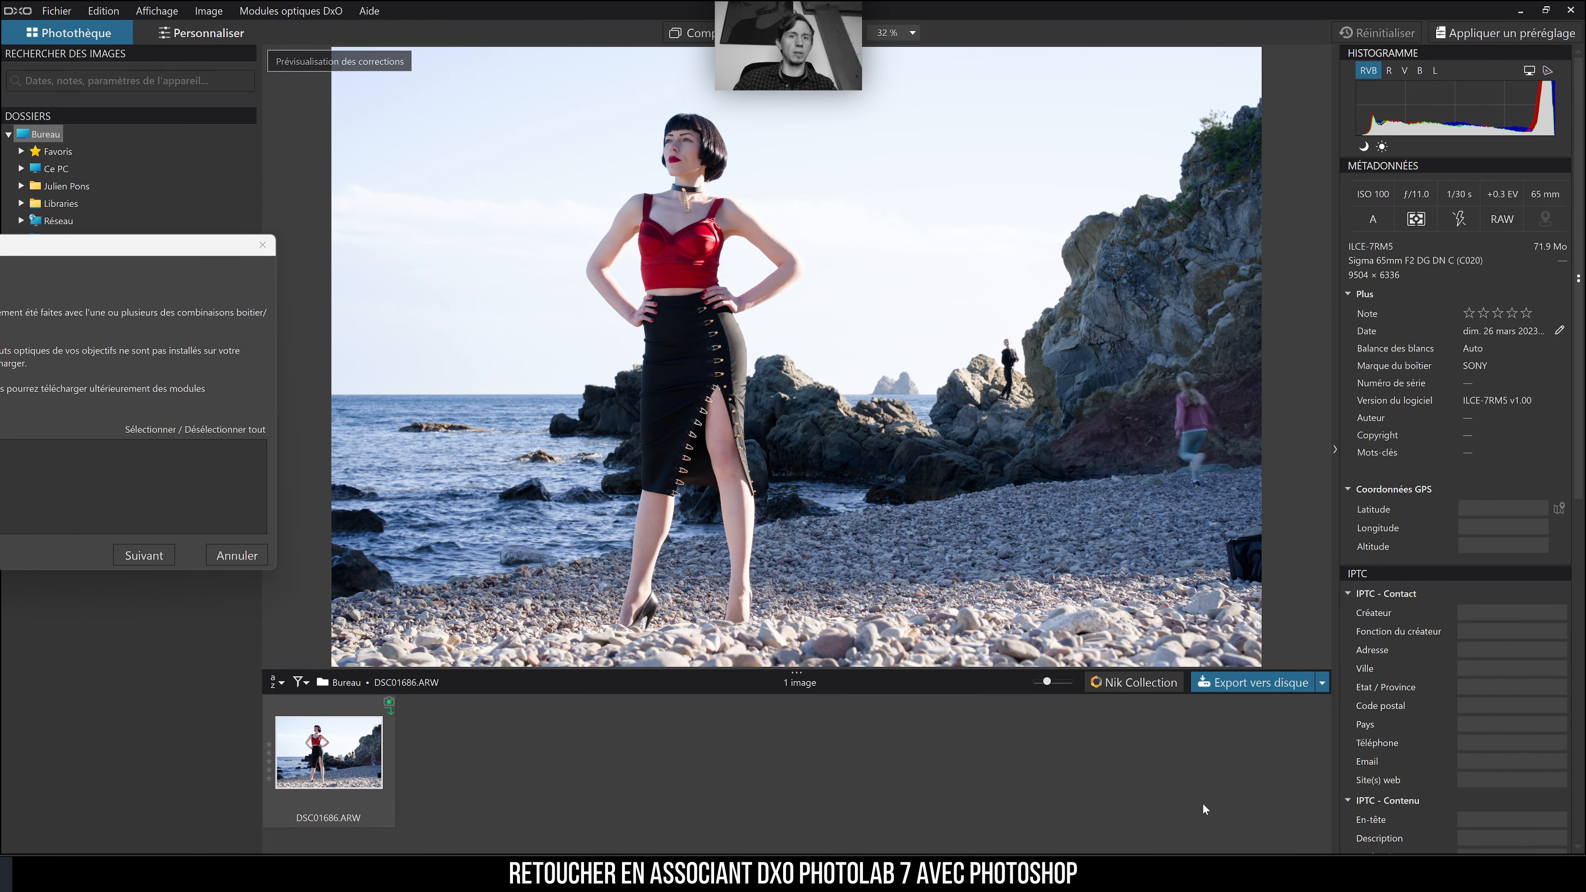
# - Download the proposed DxO optics module for the Sony A7R V with the Sigma 65mm F2 DG DN C (C020) lens
pyautogui.scroll(-1, 1200, 465)
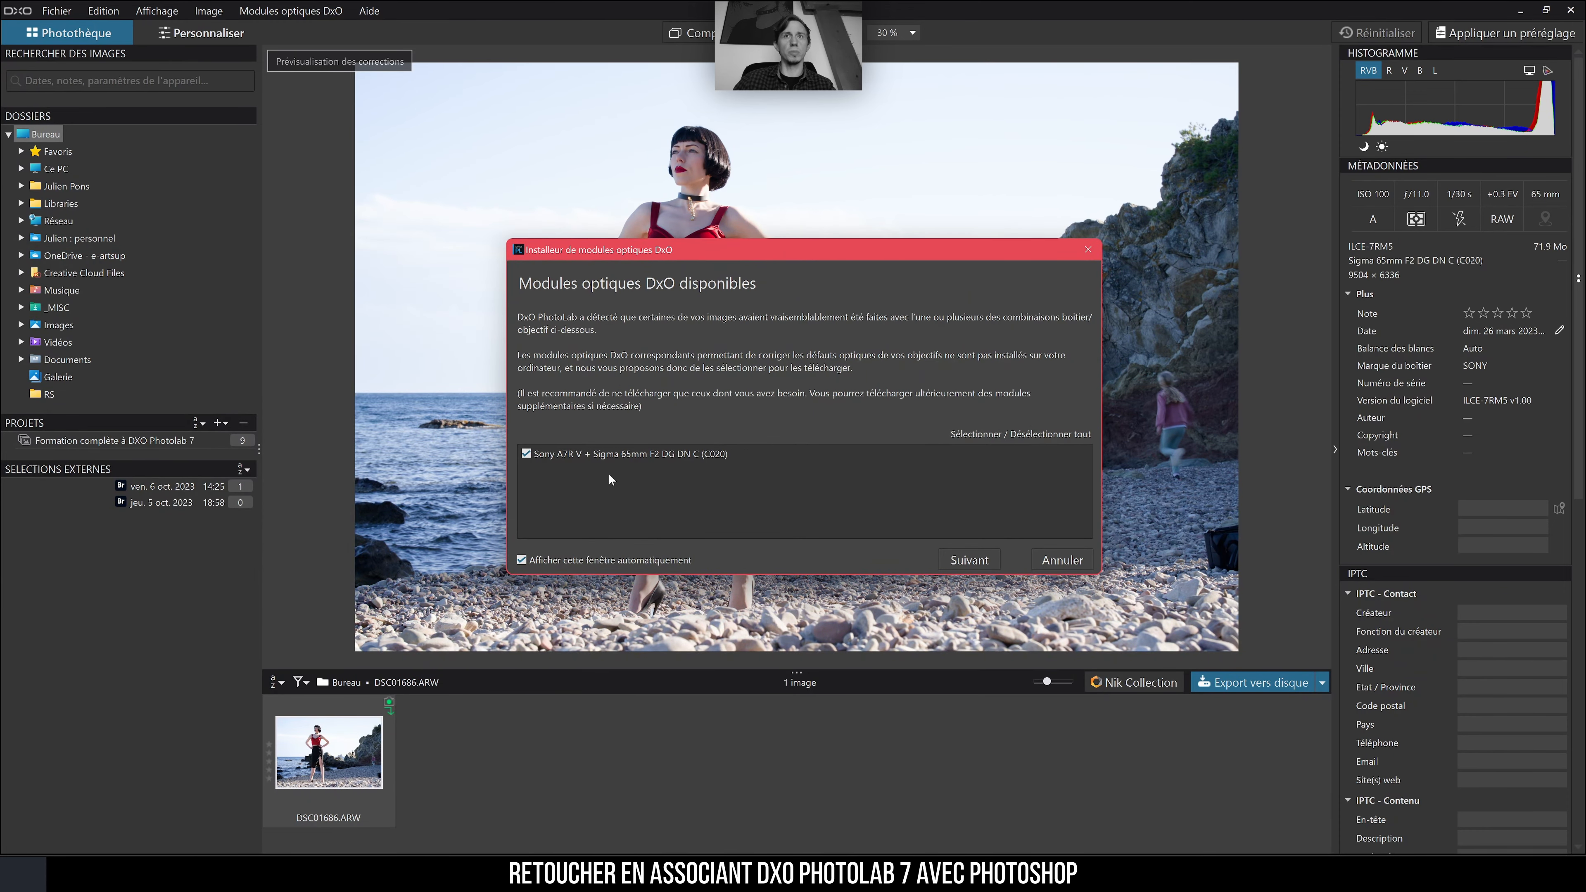
pyautogui.click(965, 563)
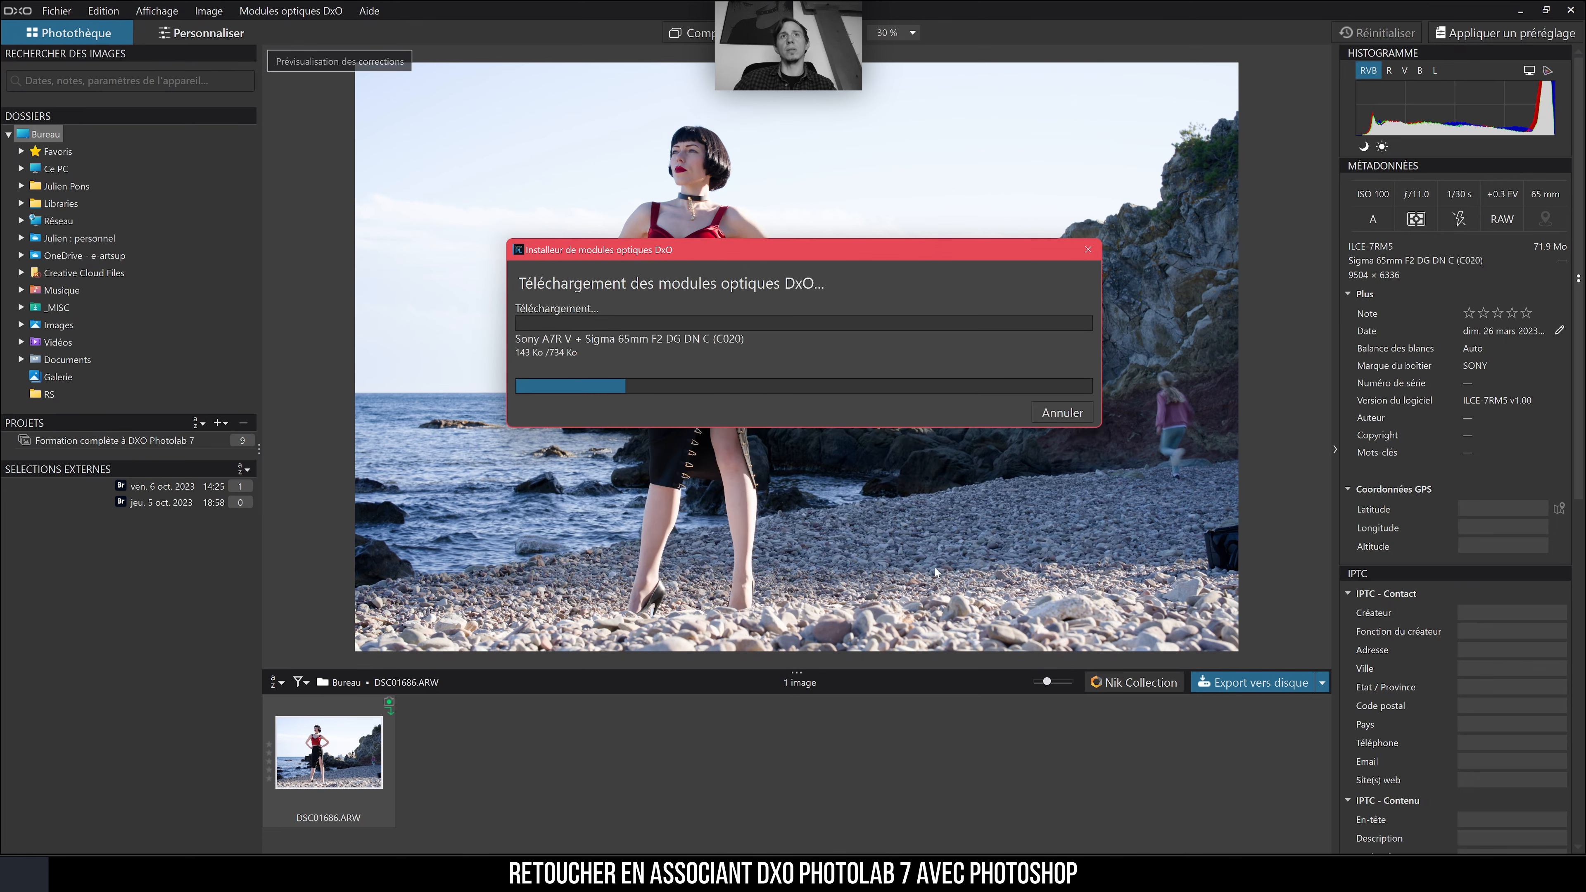
pyautogui.click(811, 460)
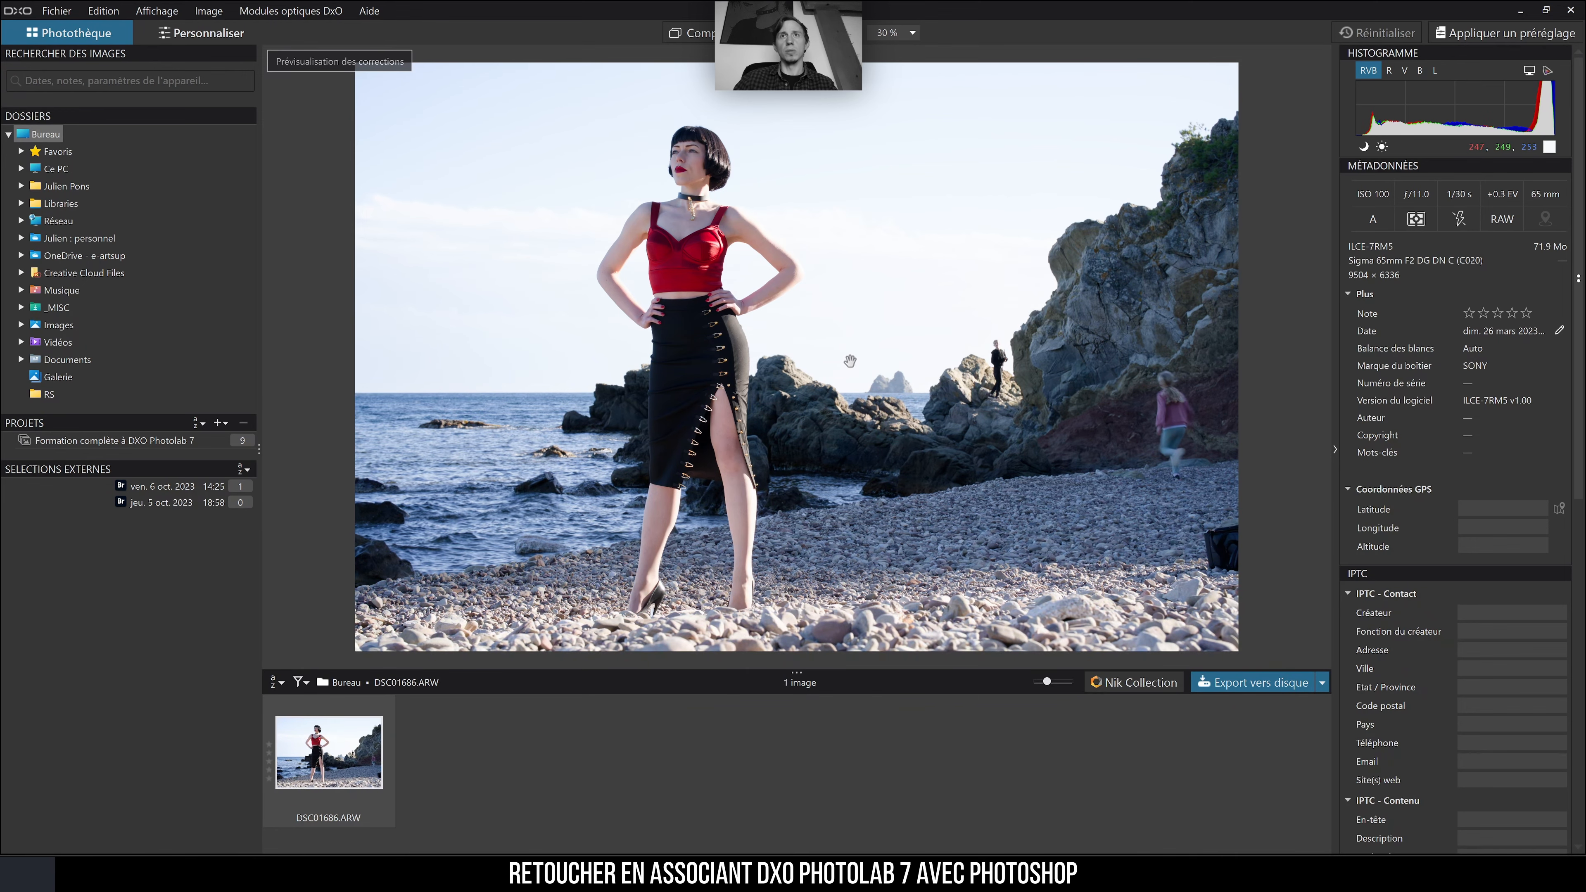
# - Switch to the browser, dismiss the newsletter pop-up and examine the fashion photos on the Garnet District home page
pyautogui.click(1083, 874)
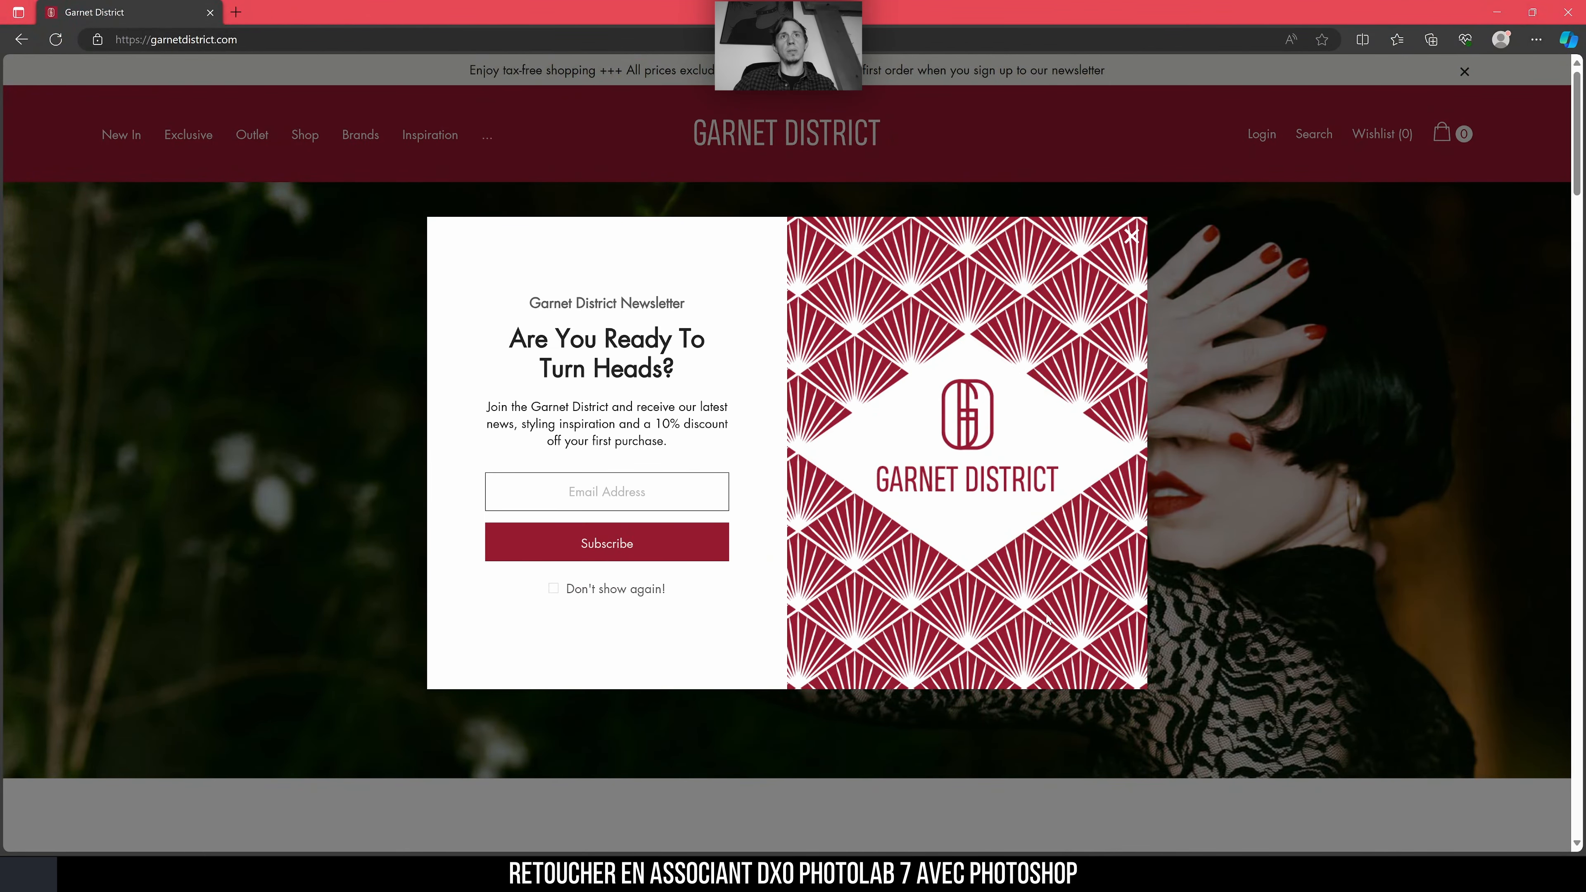
pyautogui.click(1133, 238)
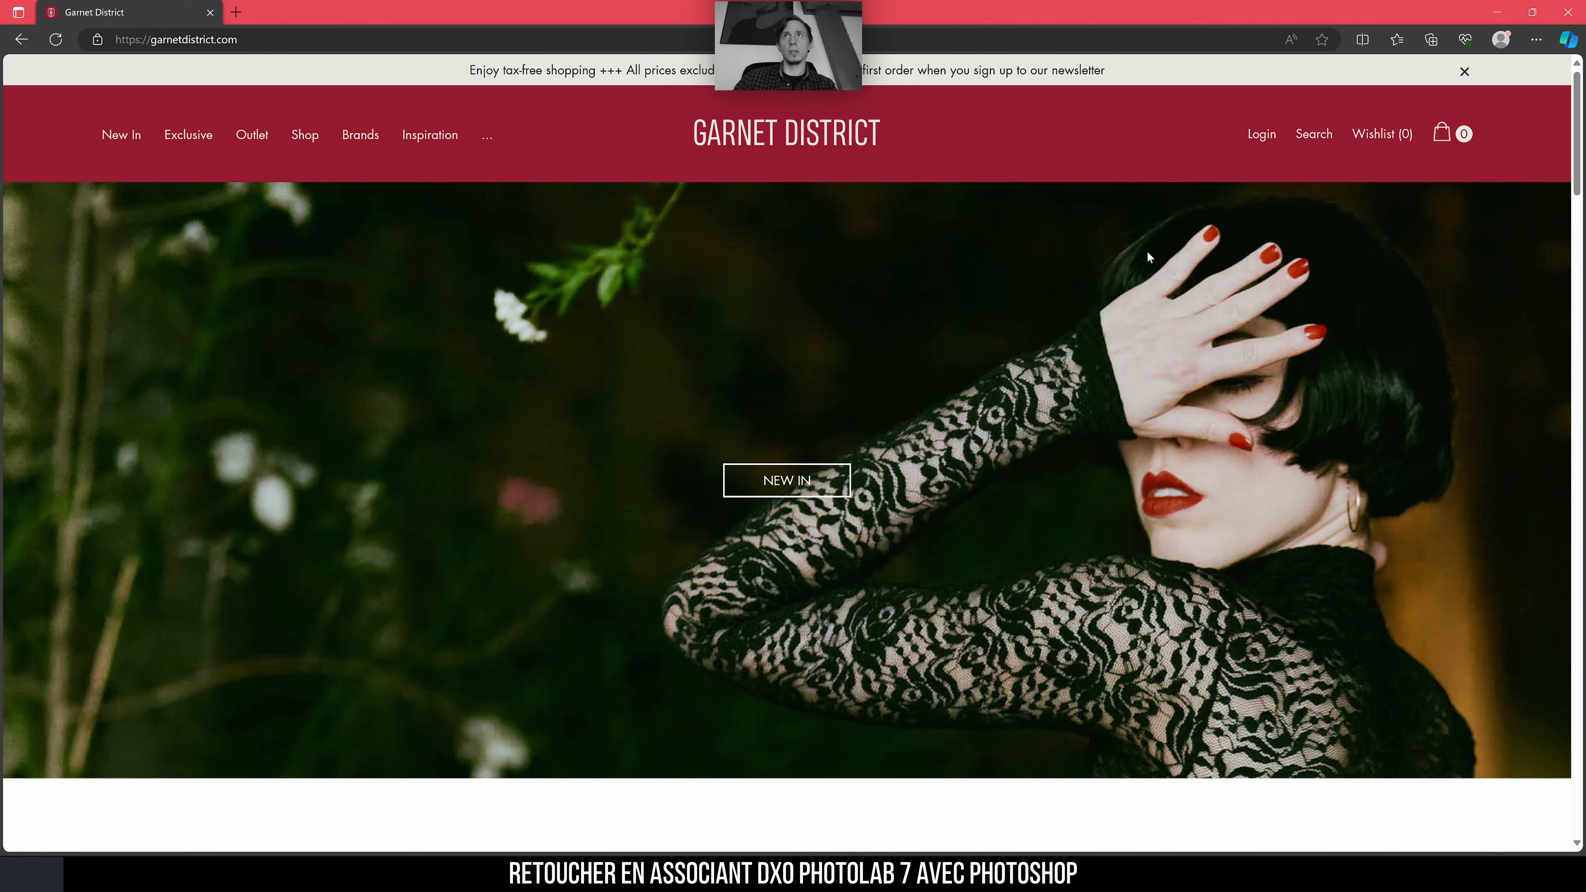
pyautogui.moveTo(1577, 193)
pyautogui.mouseDown()
pyautogui.moveTo(1571, 308)
pyautogui.moveTo(1558, 178)
pyautogui.mouseUp()
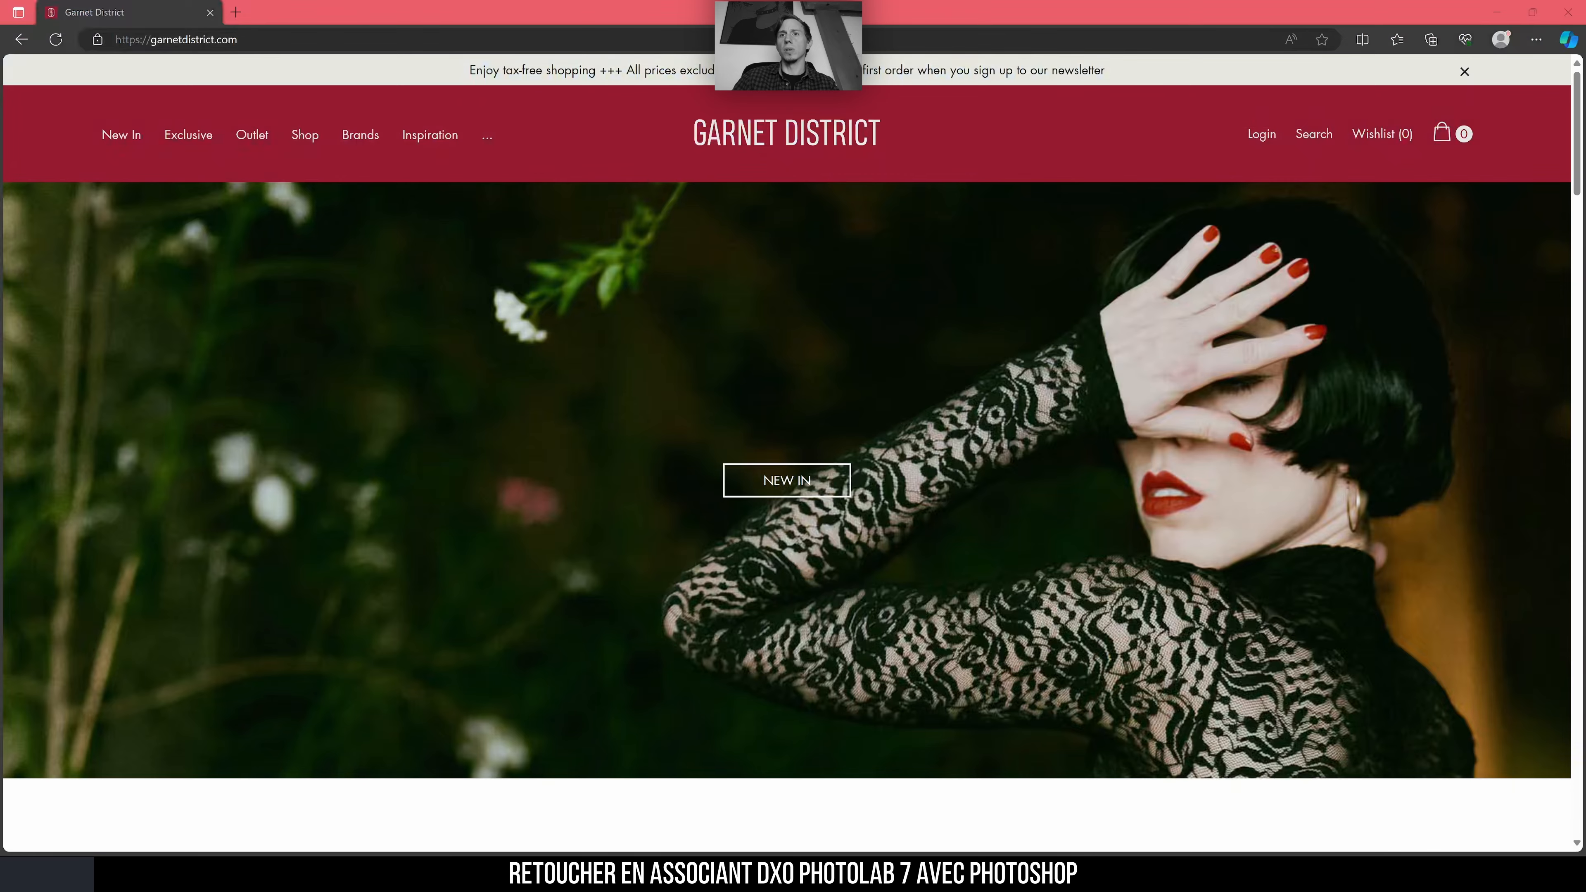
pyautogui.scroll(-5, 982, 506)
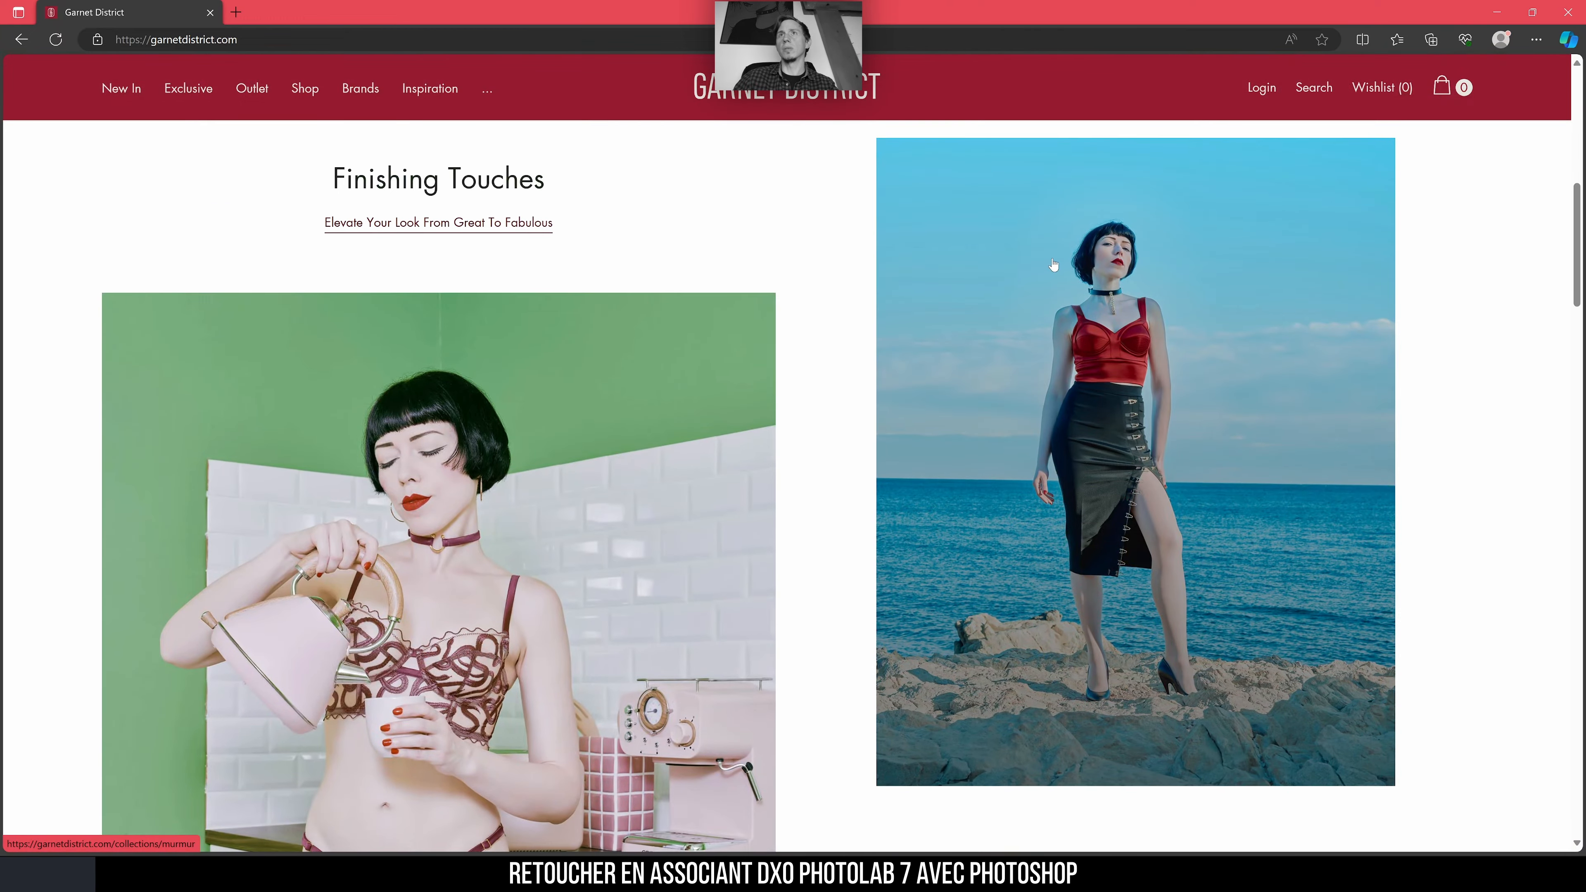
pyautogui.scroll(3, 1068, 423)
pyautogui.scroll(5, 1062, 425)
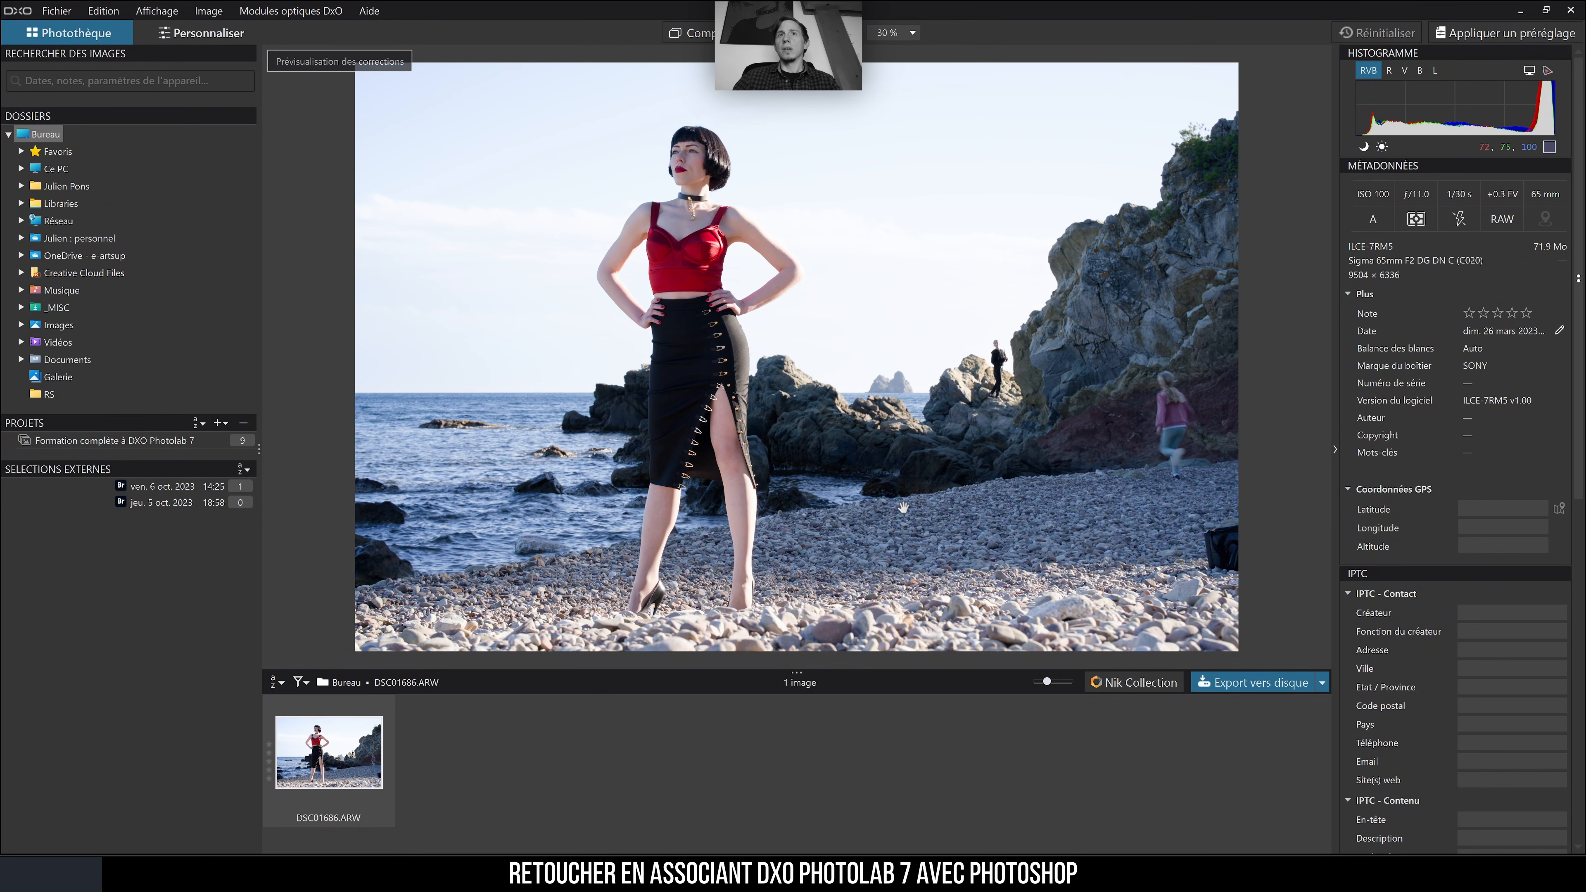
# - Back in DxO PhotoLab, inspect the model's outfit and face at 100 %, then return to the full photo
pyautogui.click(822, 33)
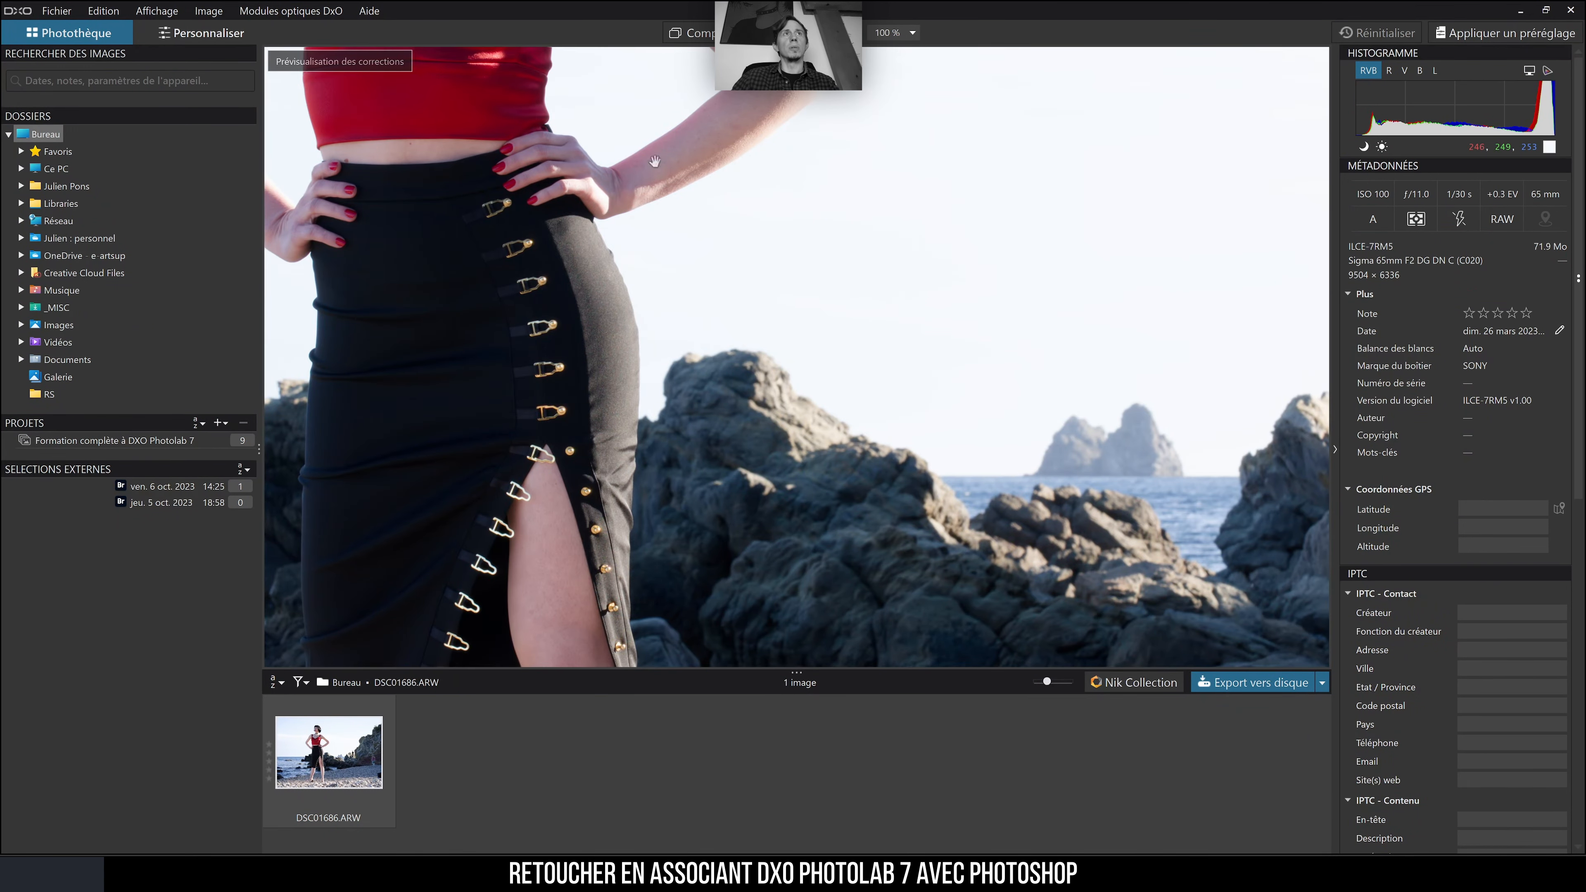
pyautogui.moveTo(803, 488); pyautogui.dragTo(982, 580)
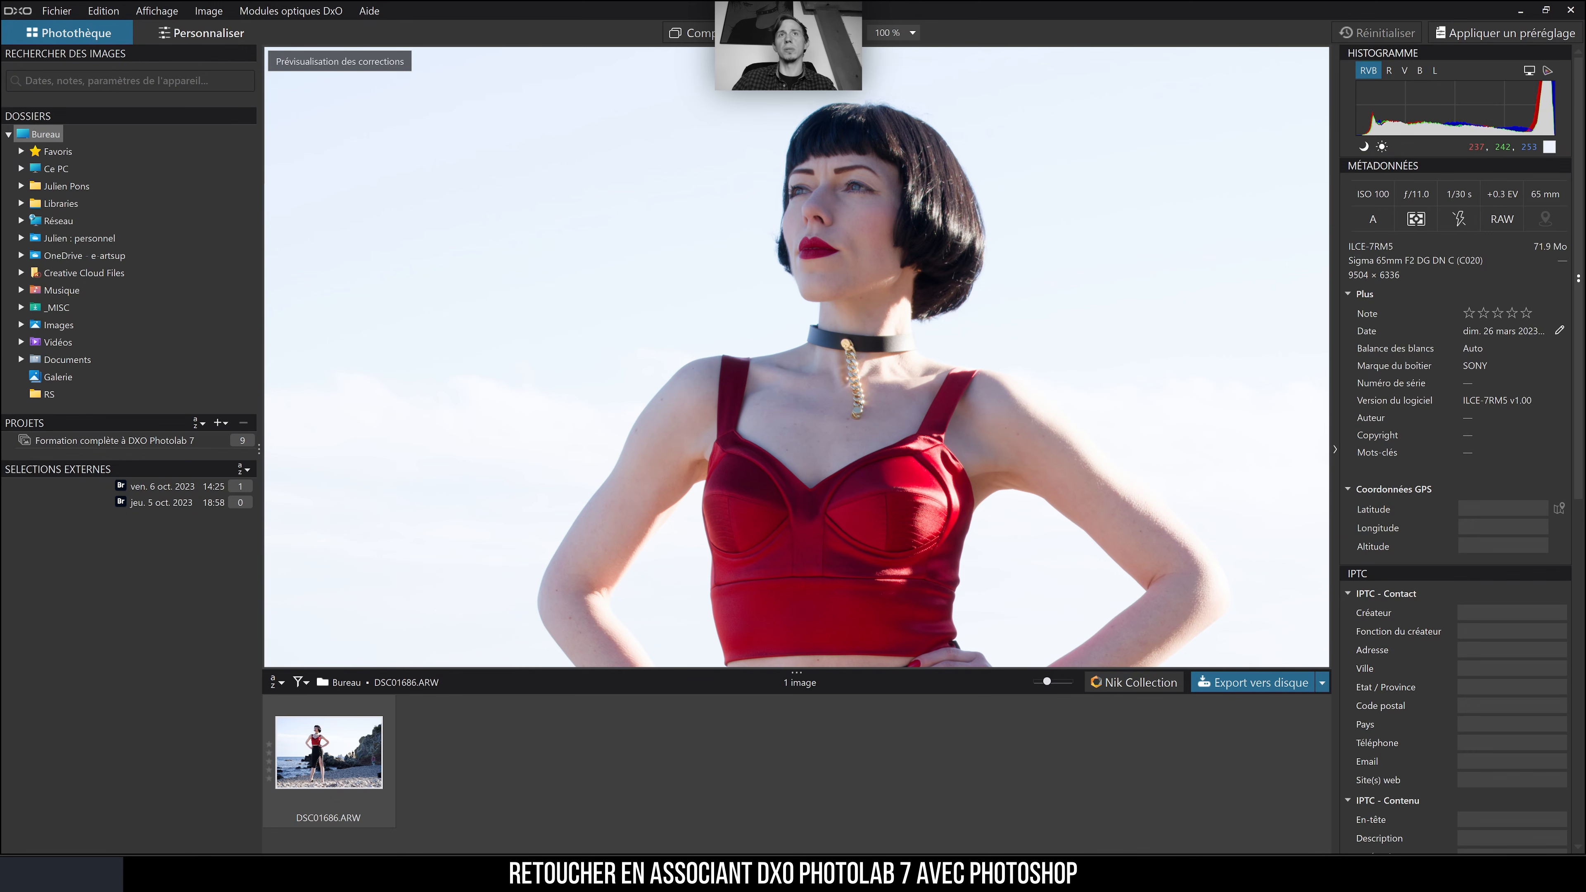
pyautogui.click(815, 33)
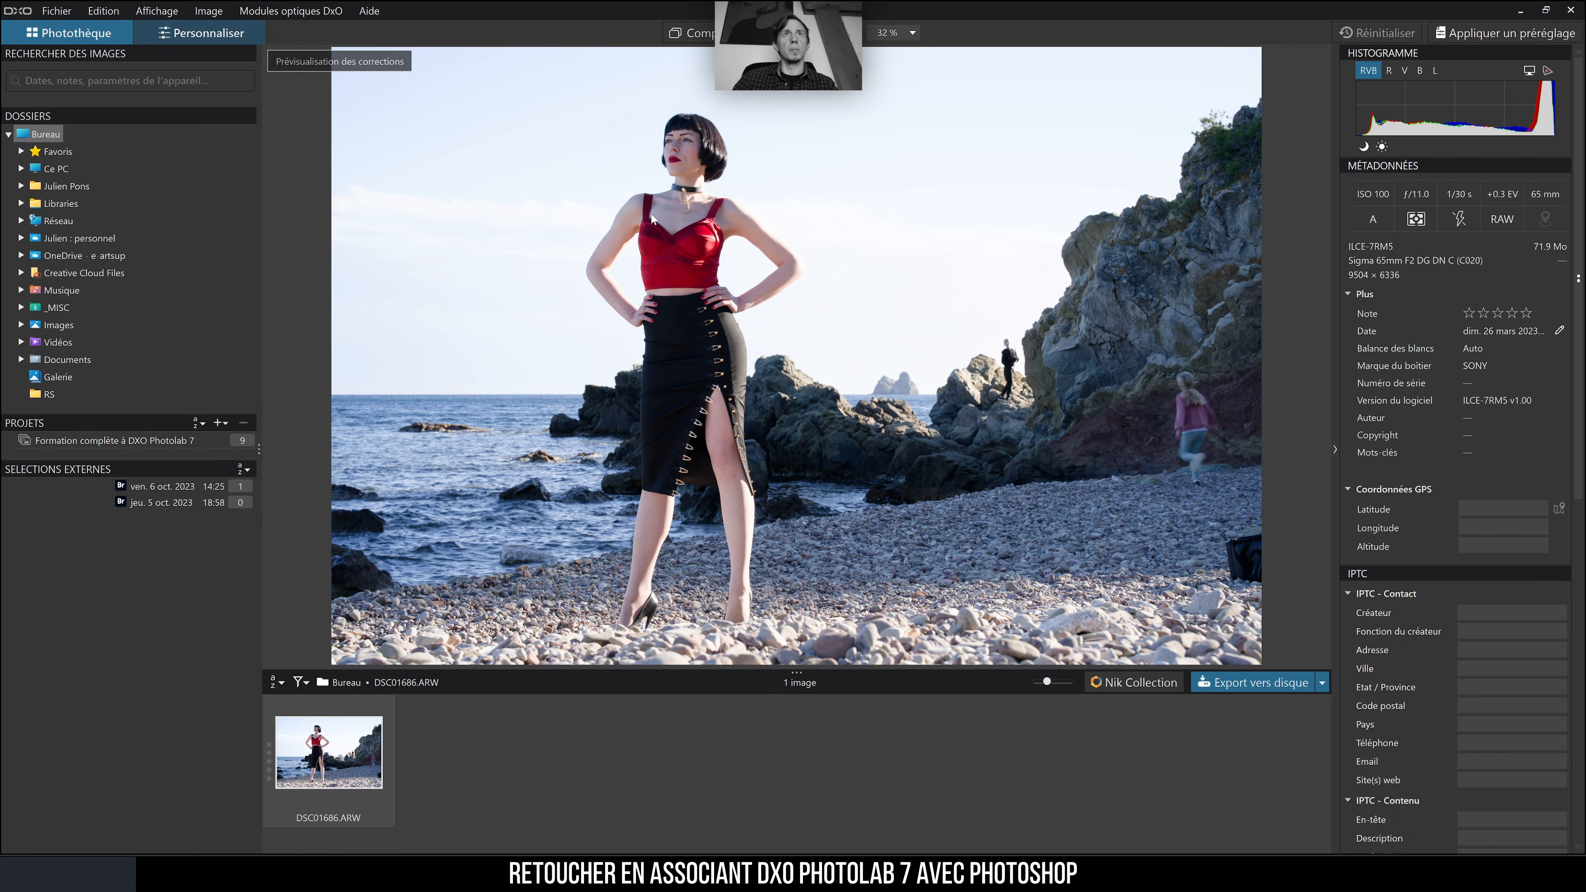
# - Open the photo in the Personnaliser workspace, collapse the image browser to enlarge the preview, and show the light corrections
pyautogui.click(200, 32)
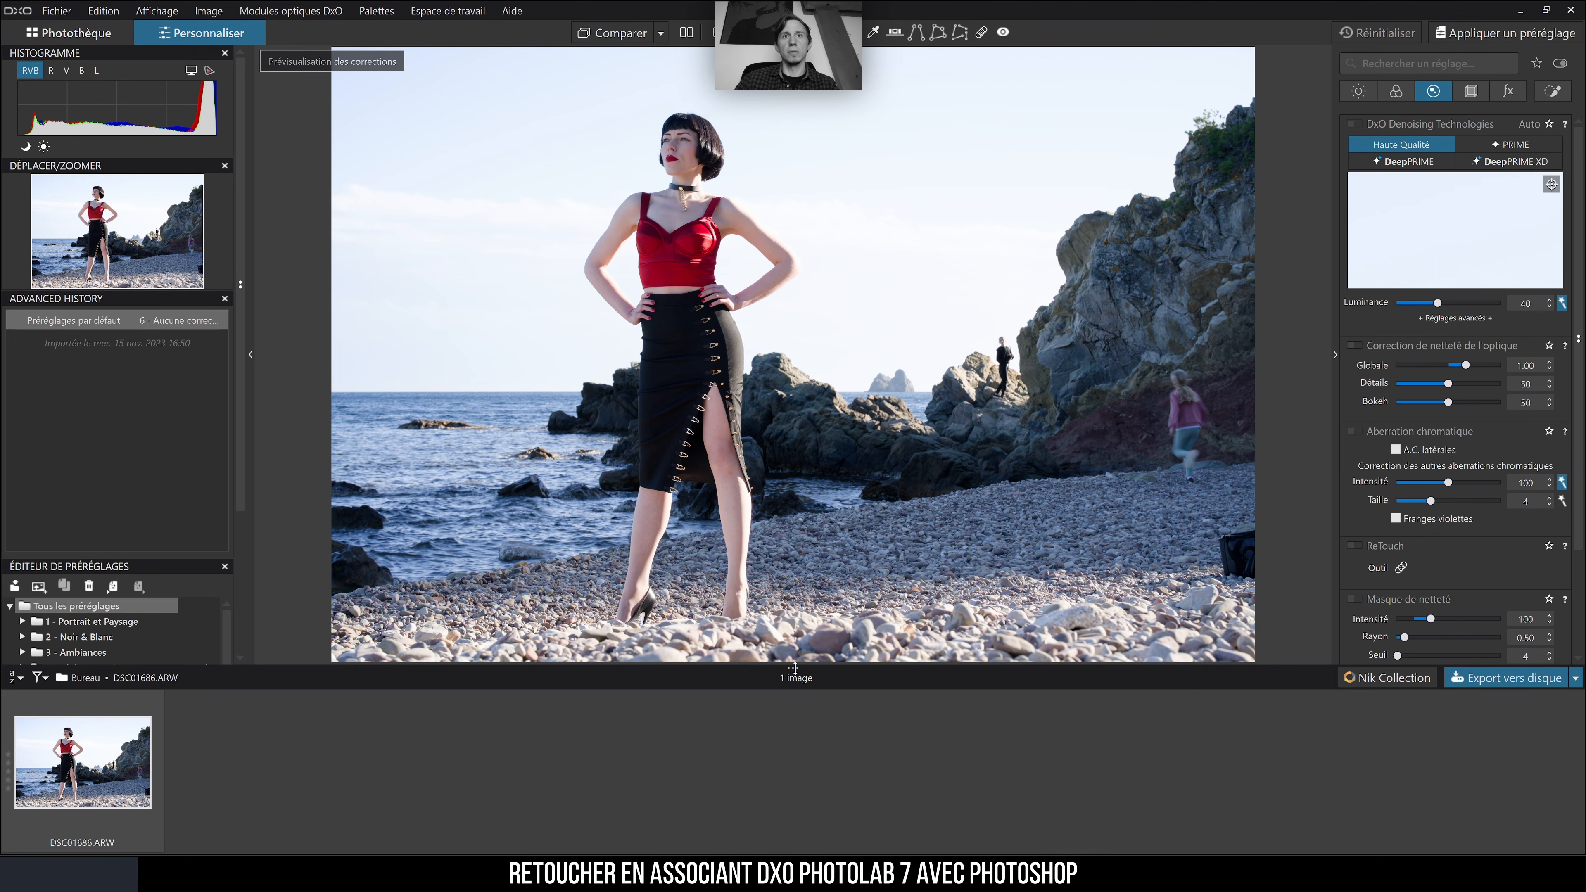
pyautogui.moveTo(808, 673); pyautogui.dragTo(810, 812)
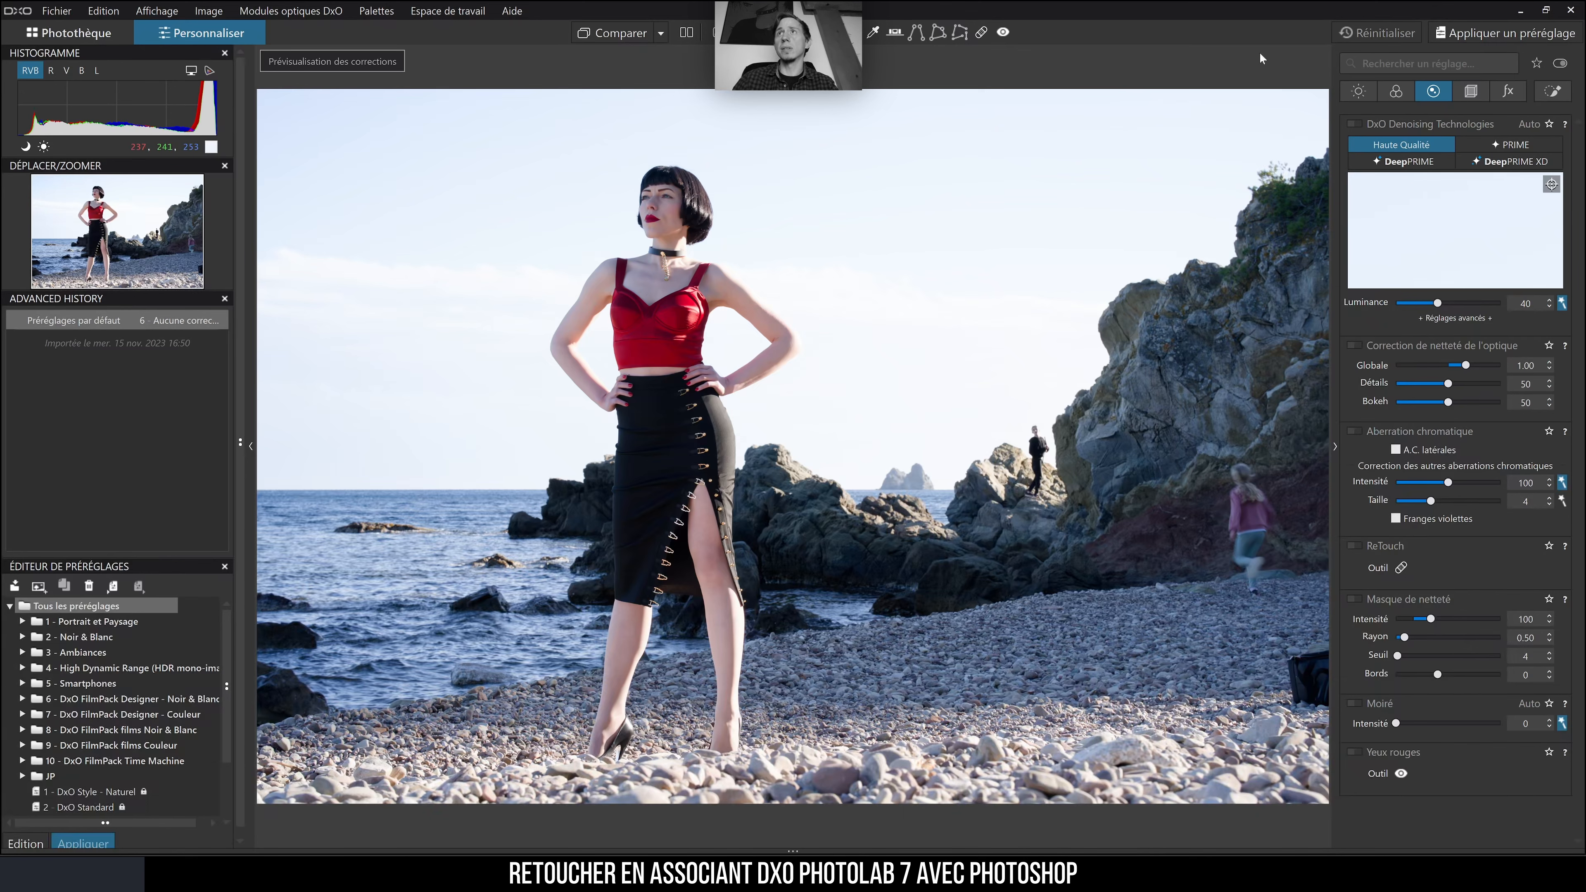
pyautogui.click(1359, 91)
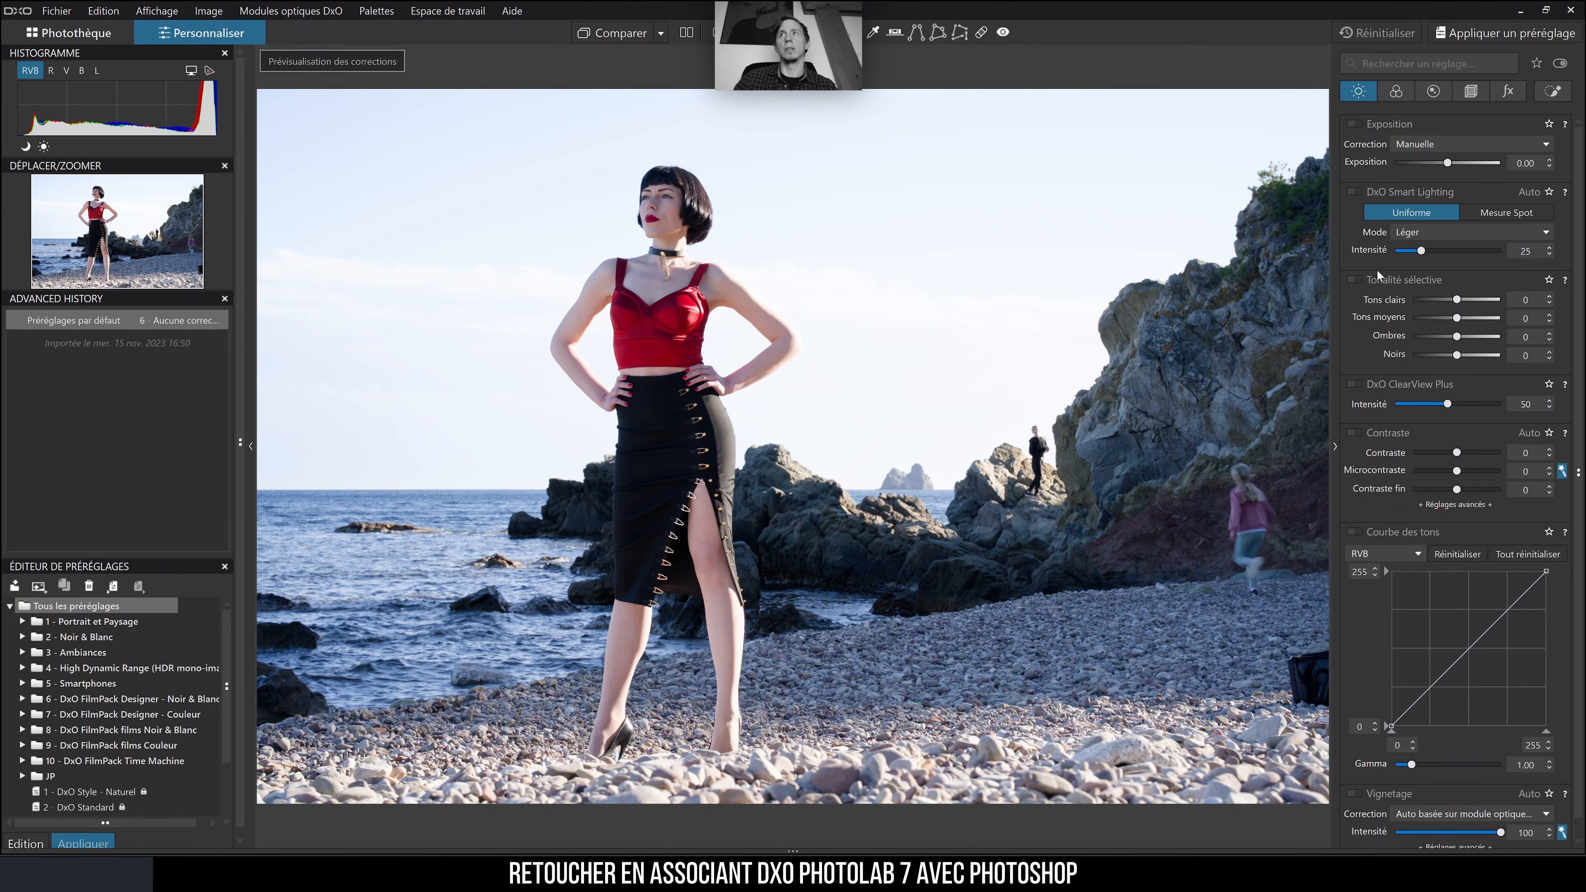
# - Enable Tonalité sélective and set Tons clairs to -53 and Ombres to 12
pyautogui.click(1361, 279)
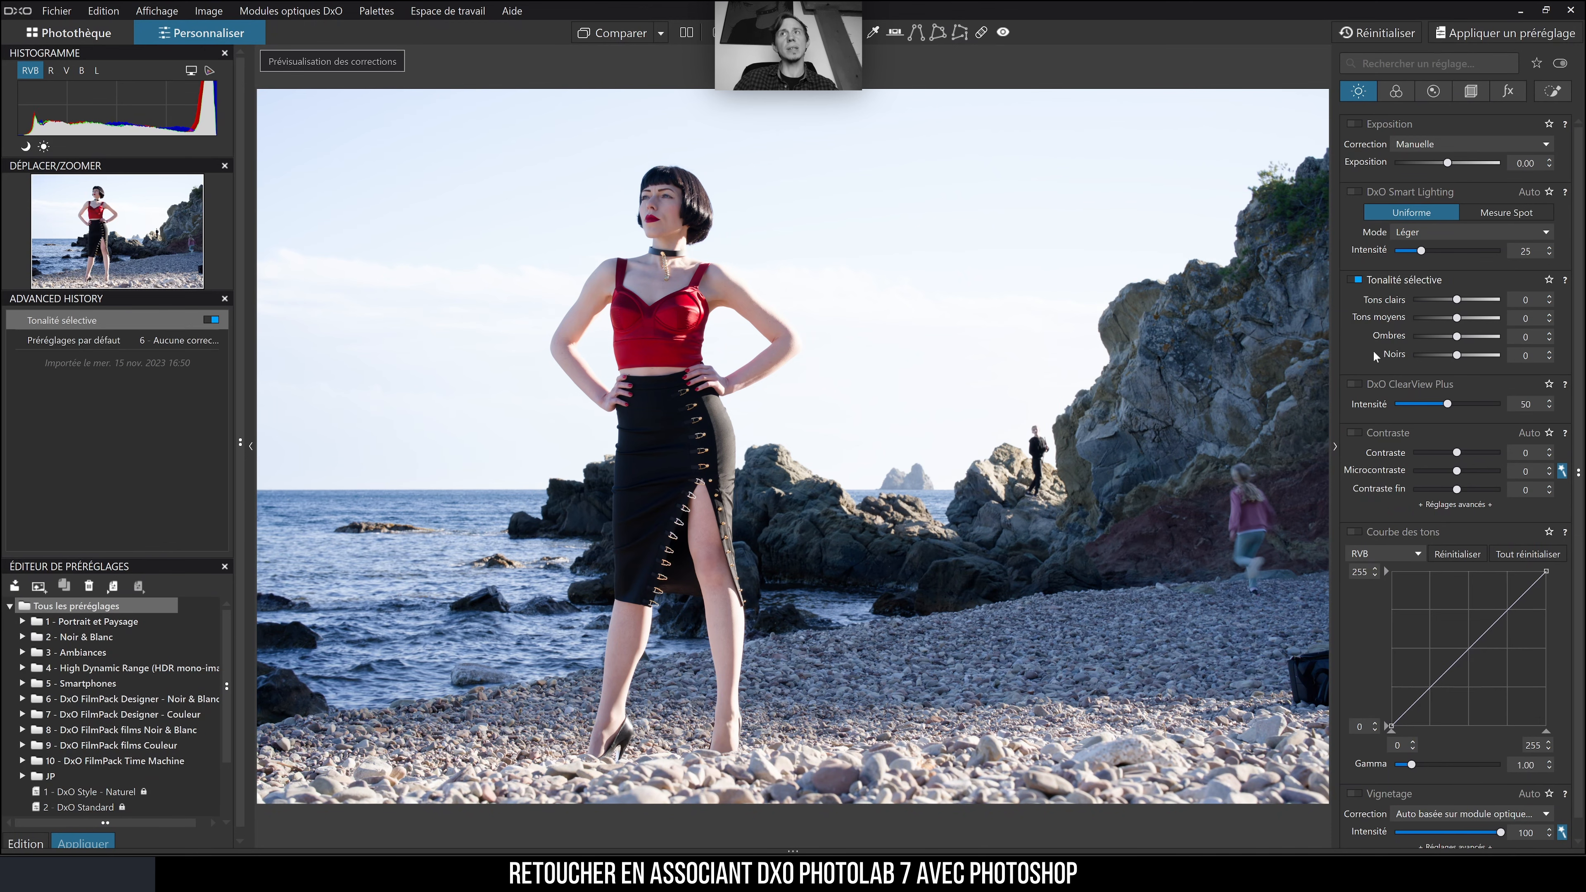
pyautogui.moveTo(1456, 299); pyautogui.dragTo(1437, 300)
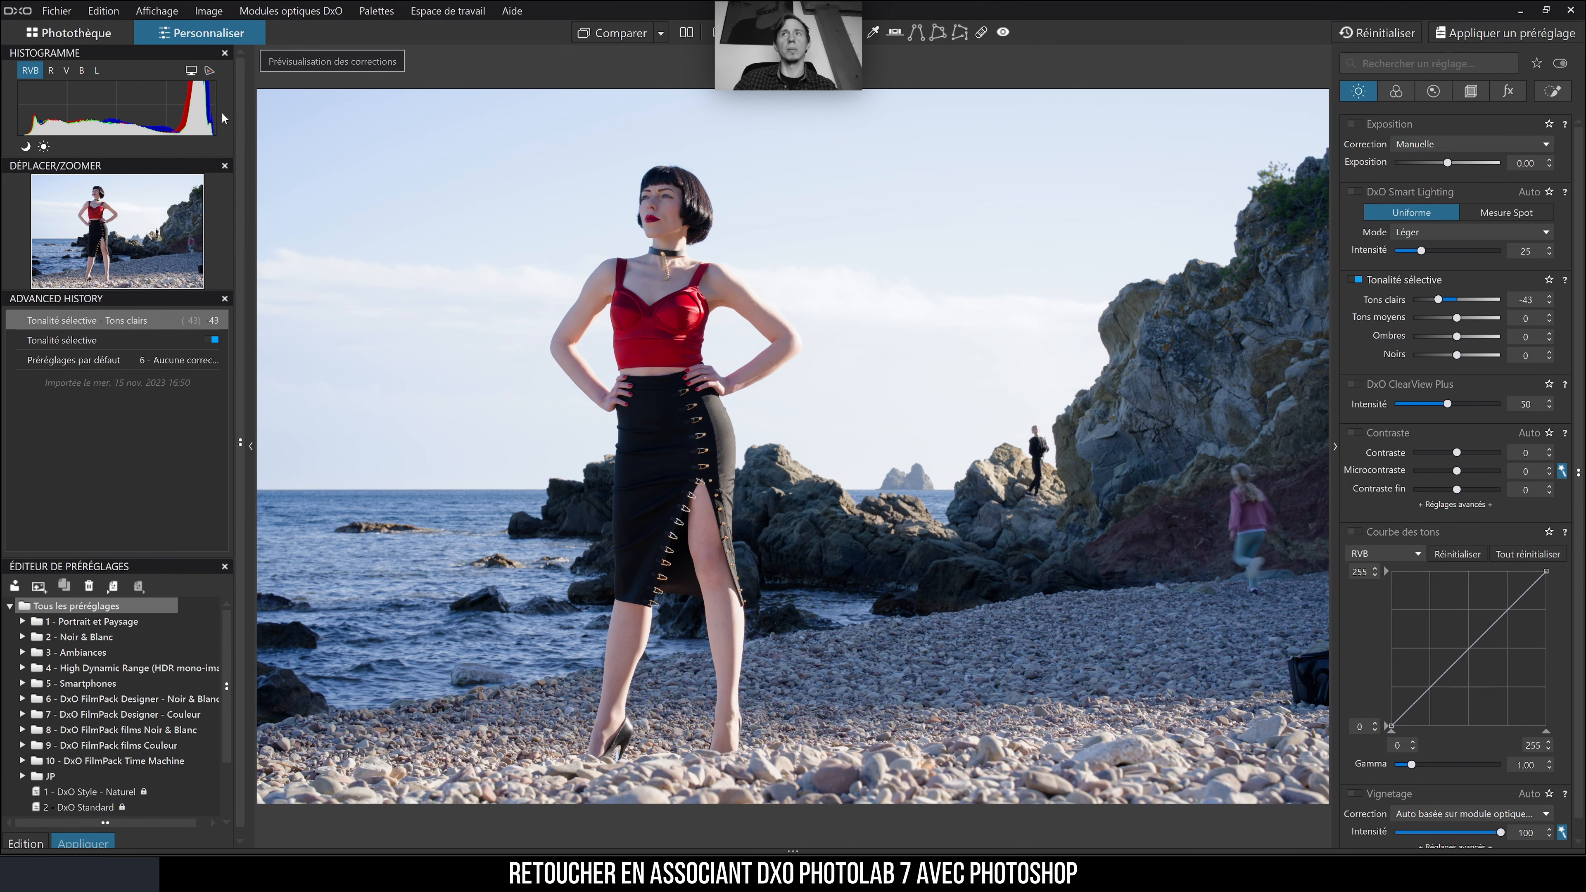
pyautogui.doubleClick(1438, 299)
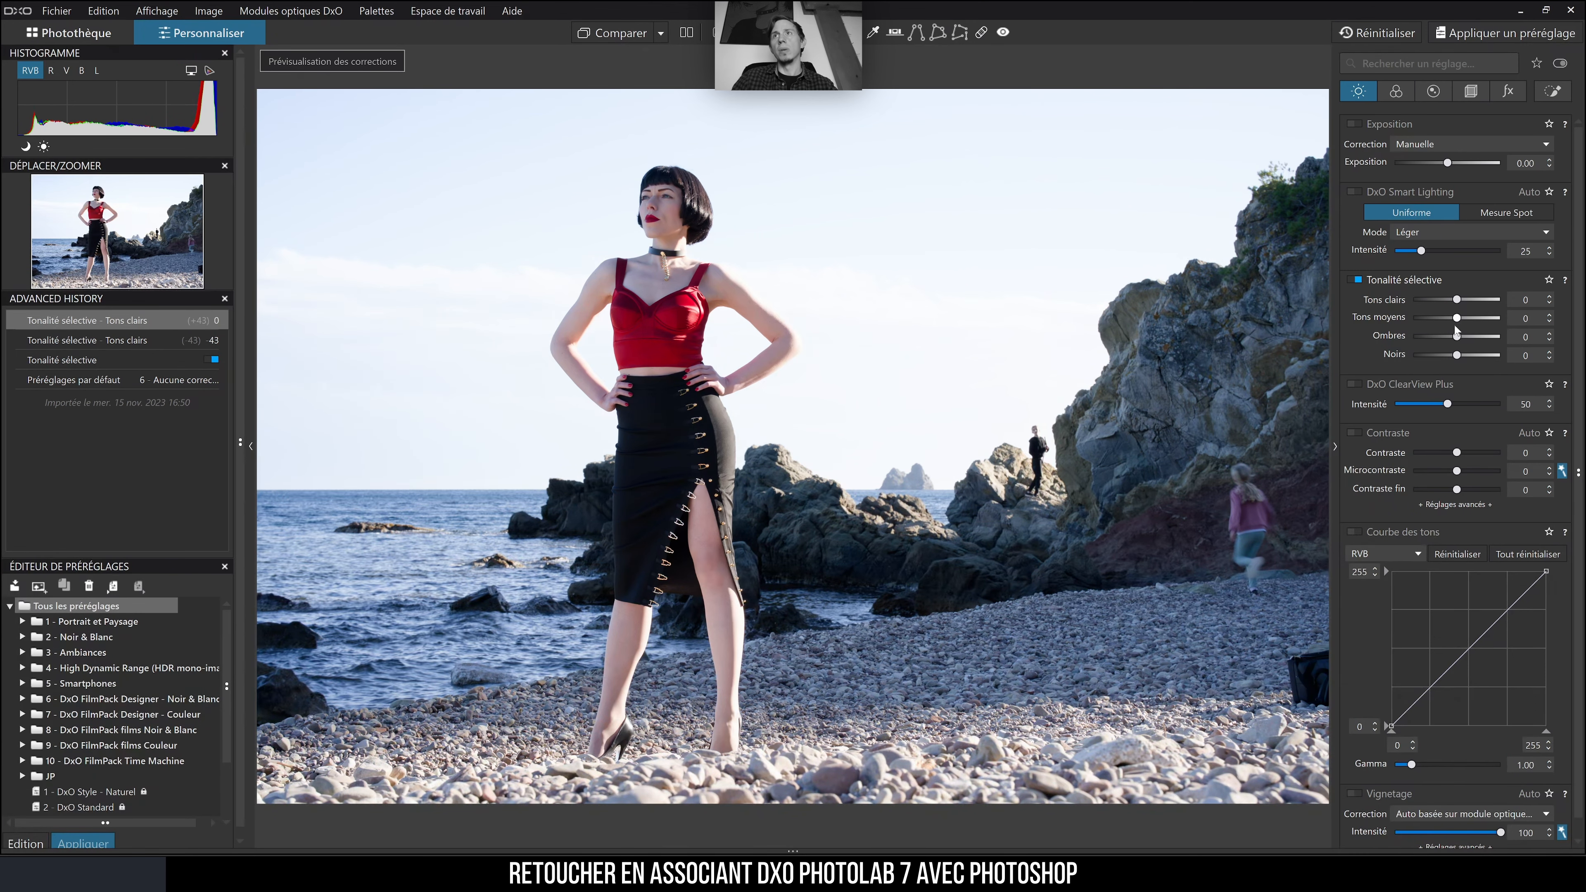
pyautogui.moveTo(1456, 301); pyautogui.dragTo(1435, 301)
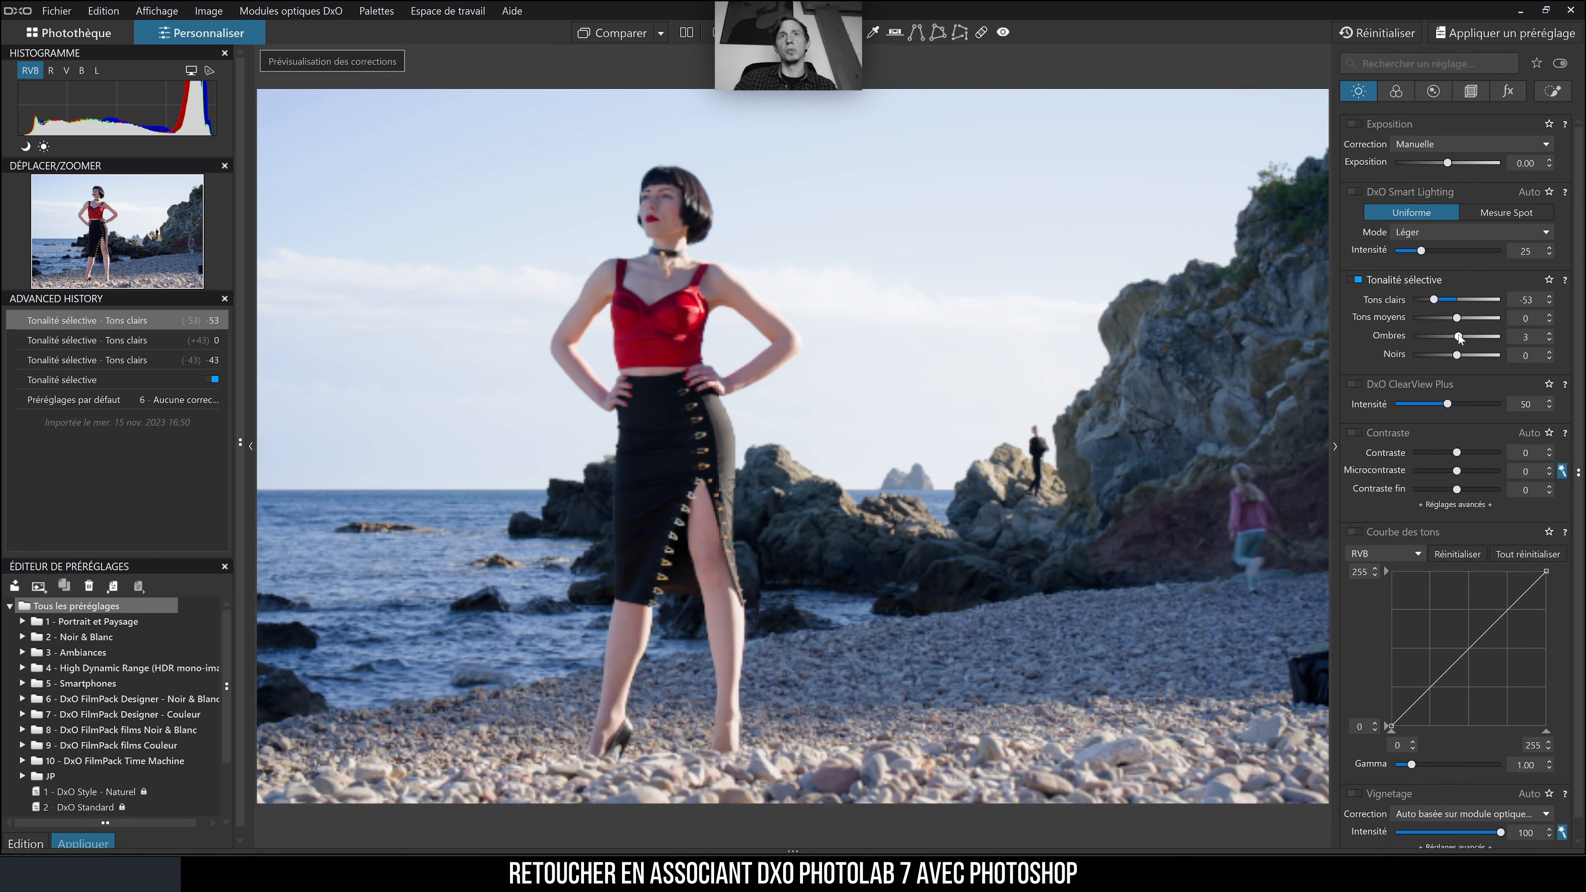
pyautogui.moveTo(1457, 338); pyautogui.dragTo(1462, 338)
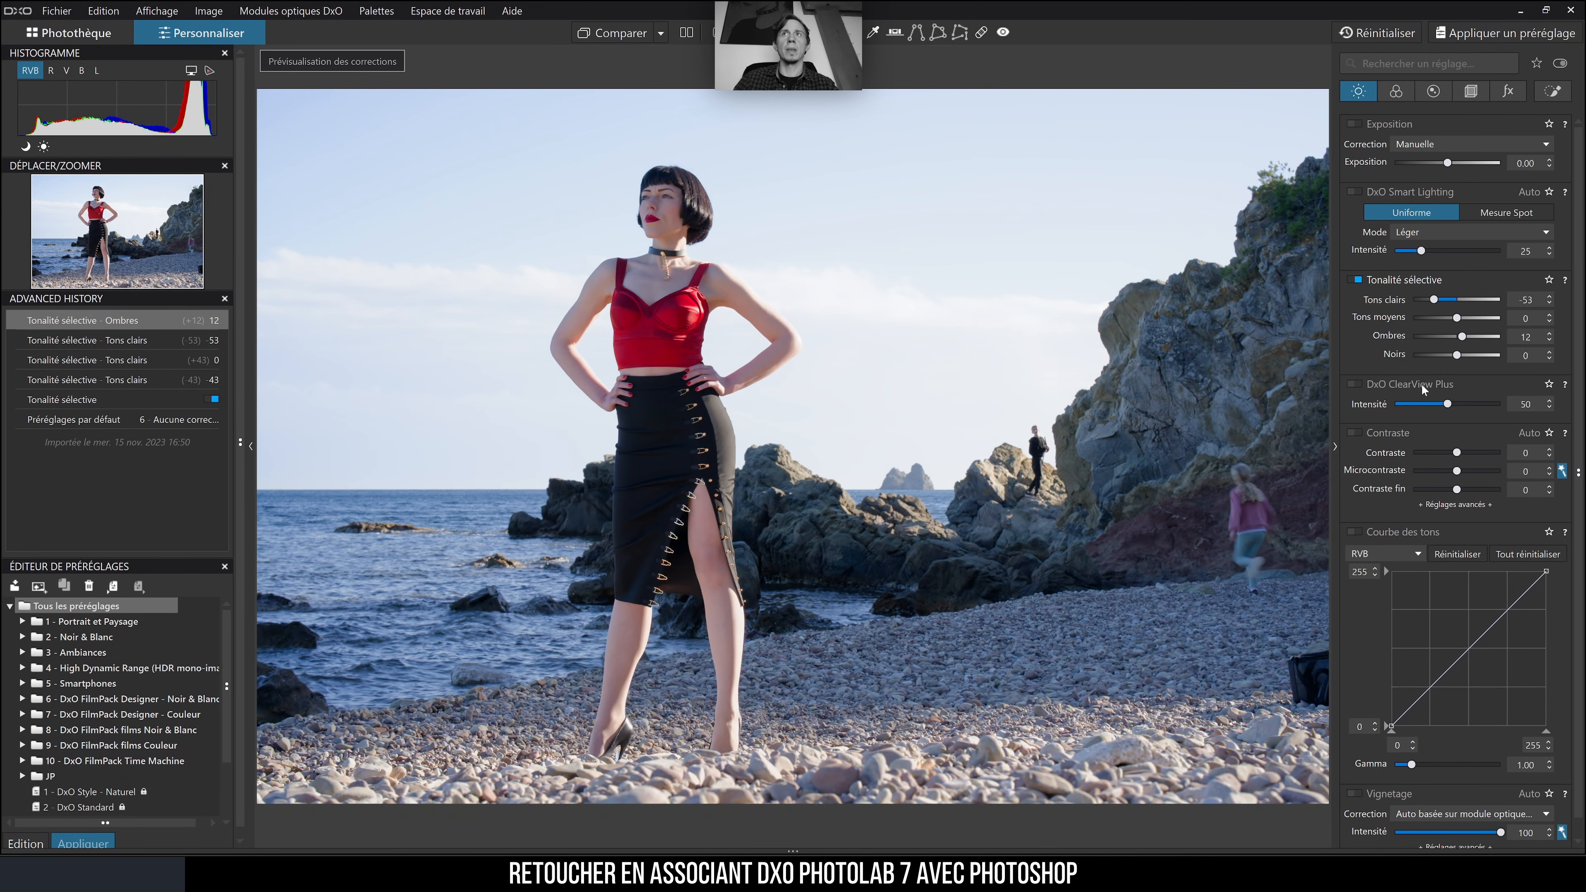
# - Try stronger highlight and shadow corrections, compare with the original, and settle on Tons clairs -55 and Ombres 18
pyautogui.moveTo(1434, 300); pyautogui.dragTo(1477, 343)
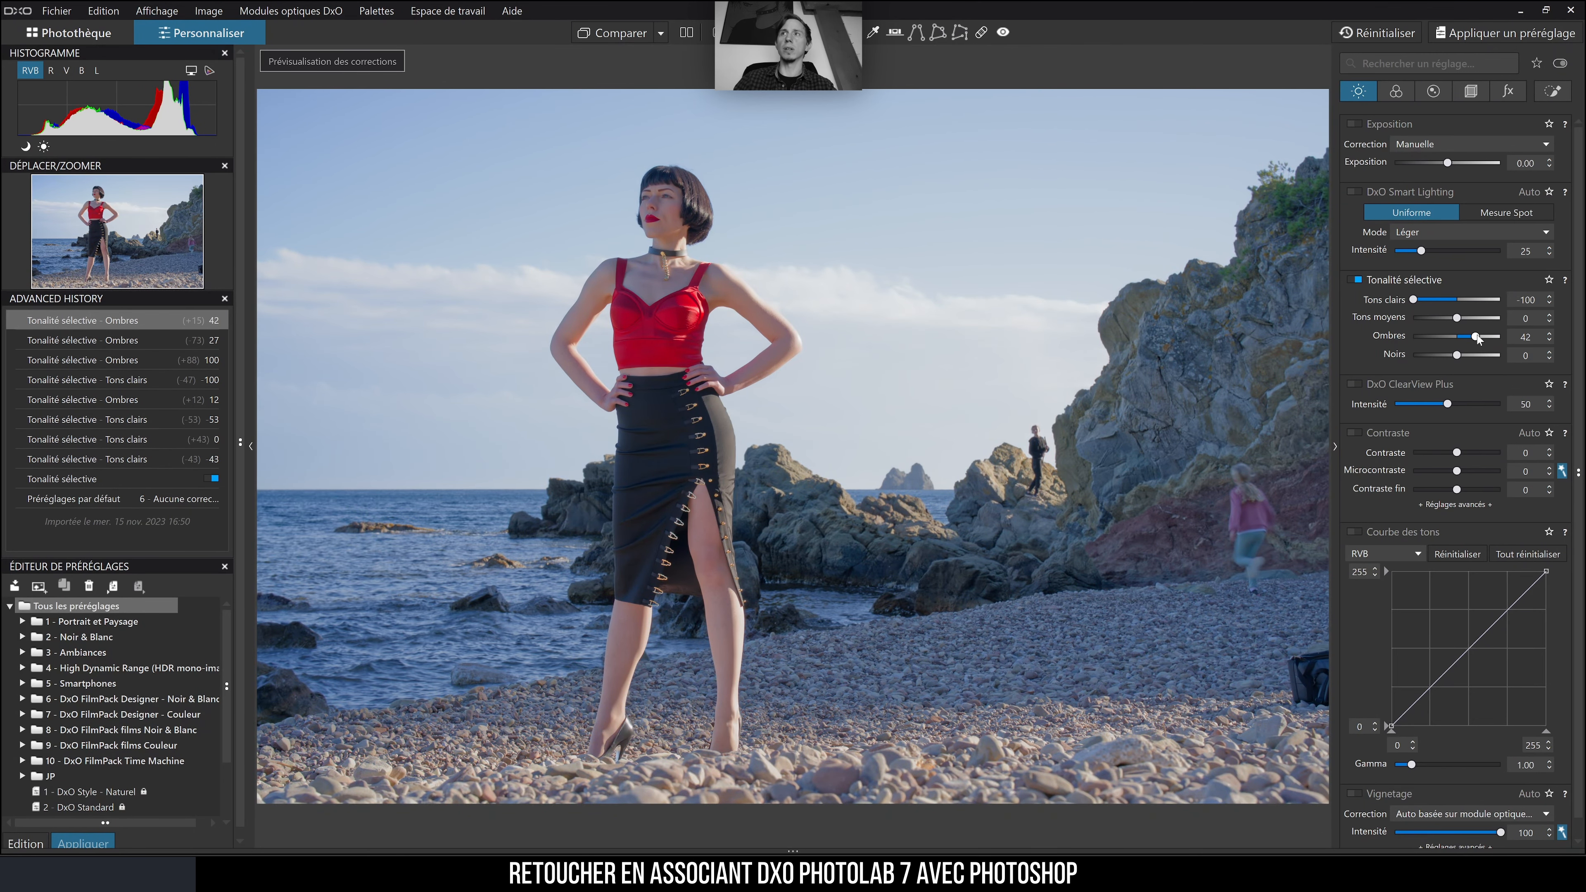
pyautogui.moveTo(1477, 338)
pyautogui.mouseDown()
pyautogui.moveTo(1500, 338)
pyautogui.moveTo(1453, 339)
pyautogui.moveTo(1472, 339)
pyautogui.mouseUp()
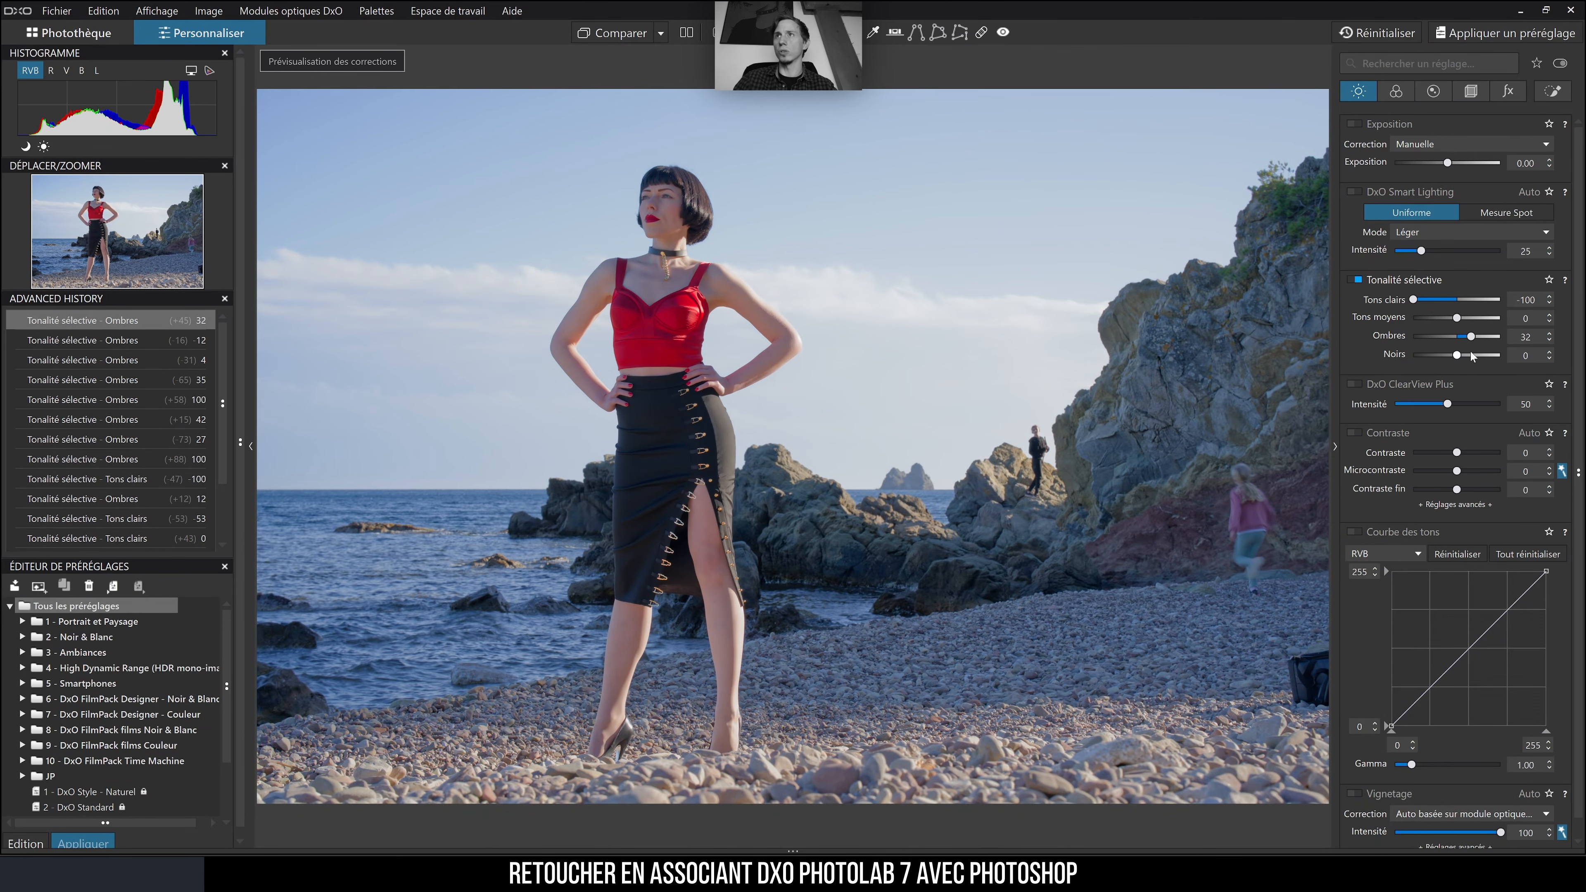
pyautogui.moveTo(1417, 299)
pyautogui.mouseDown()
pyautogui.moveTo(1436, 299)
pyautogui.moveTo(1466, 340)
pyautogui.moveTo(1445, 297)
pyautogui.moveTo(1423, 302)
pyautogui.mouseUp()
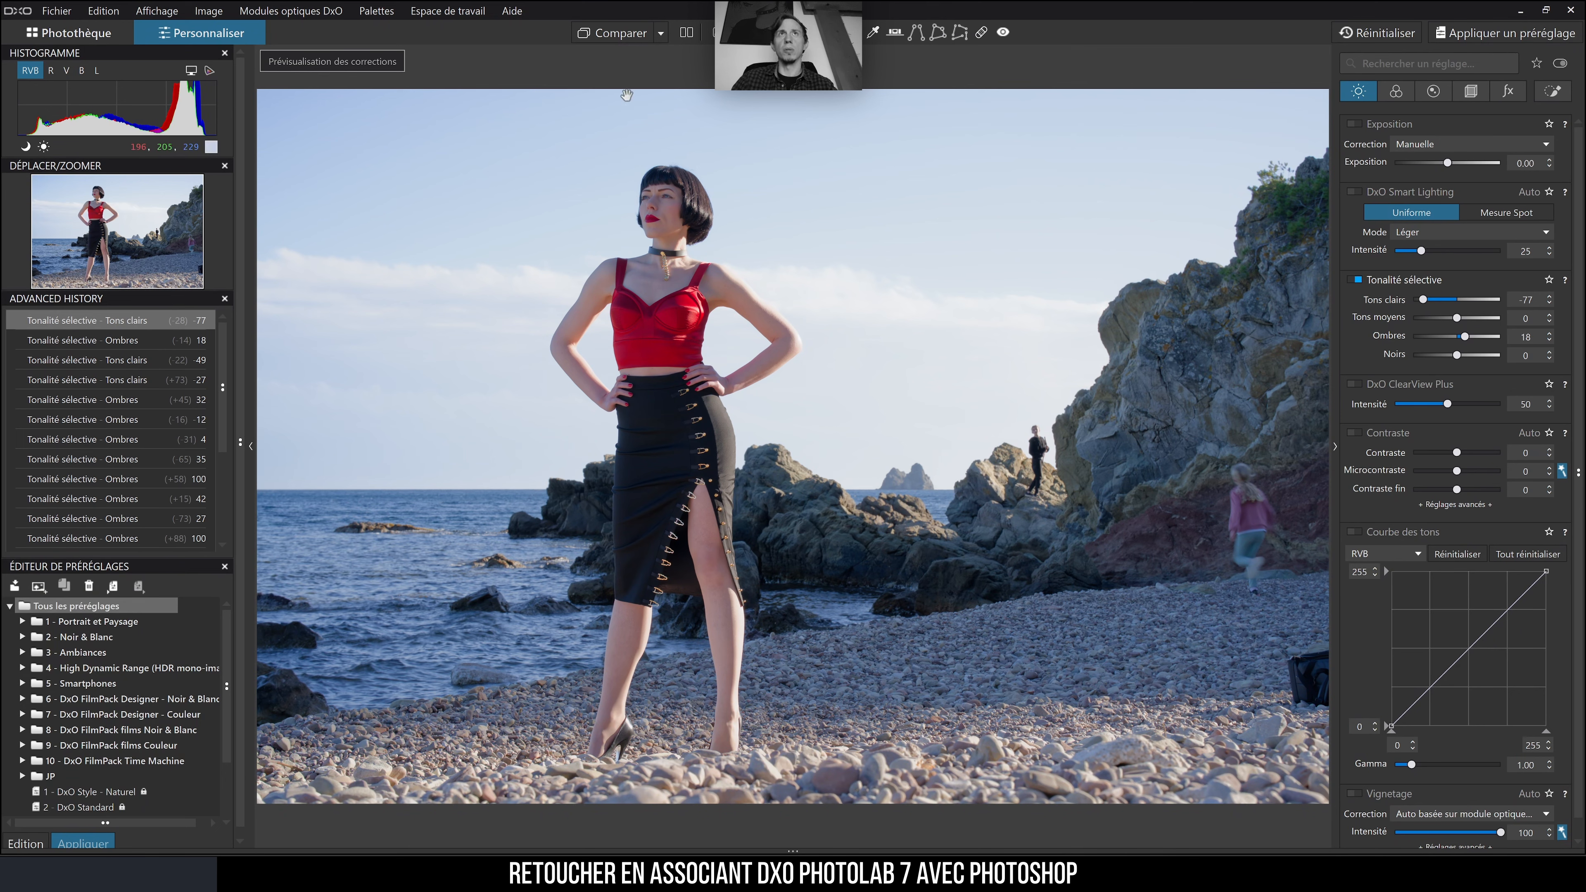
pyautogui.click(595, 33)
pyautogui.click(594, 30)
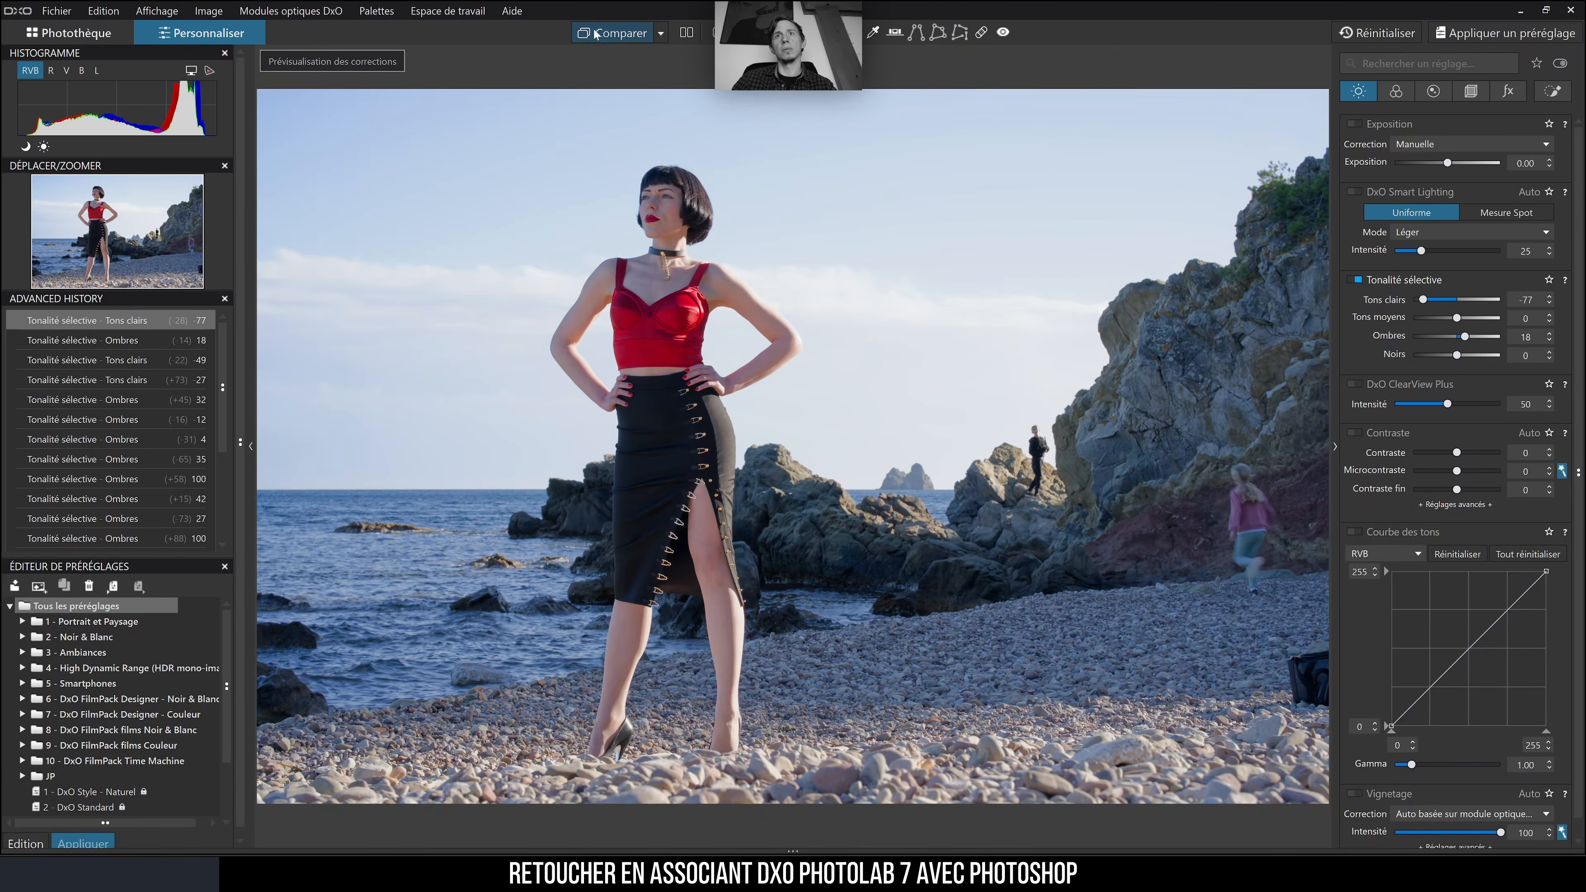
pyautogui.click(595, 29)
pyautogui.moveTo(1429, 298); pyautogui.dragTo(1434, 299)
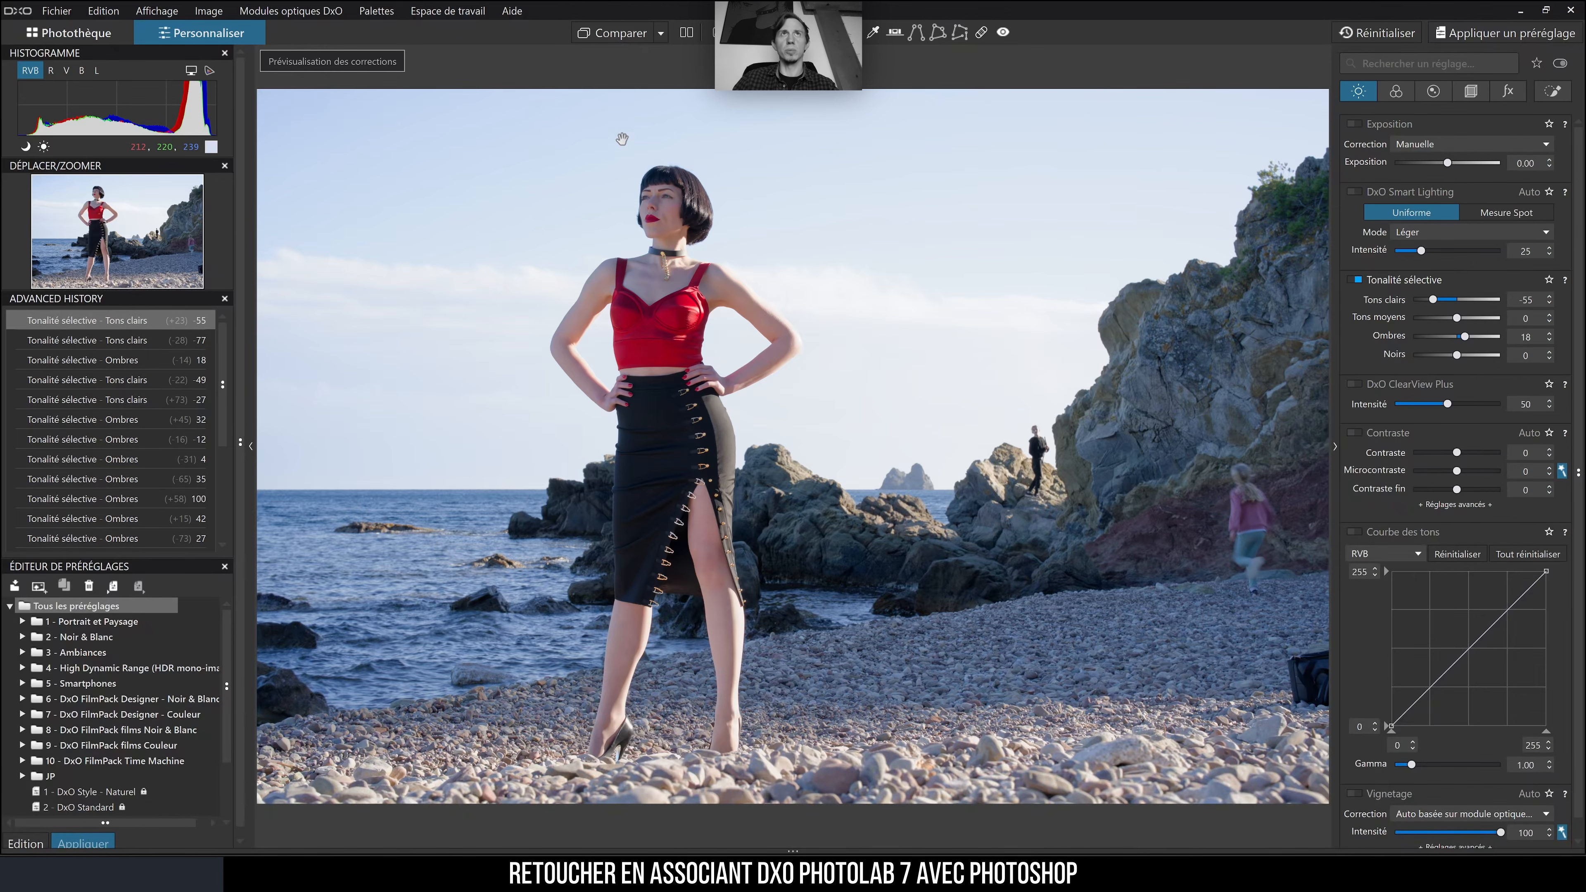
# - Compare the tone-corrected photo repeatedly with its uncorrected version
pyautogui.click(618, 35)
pyautogui.click(618, 35)
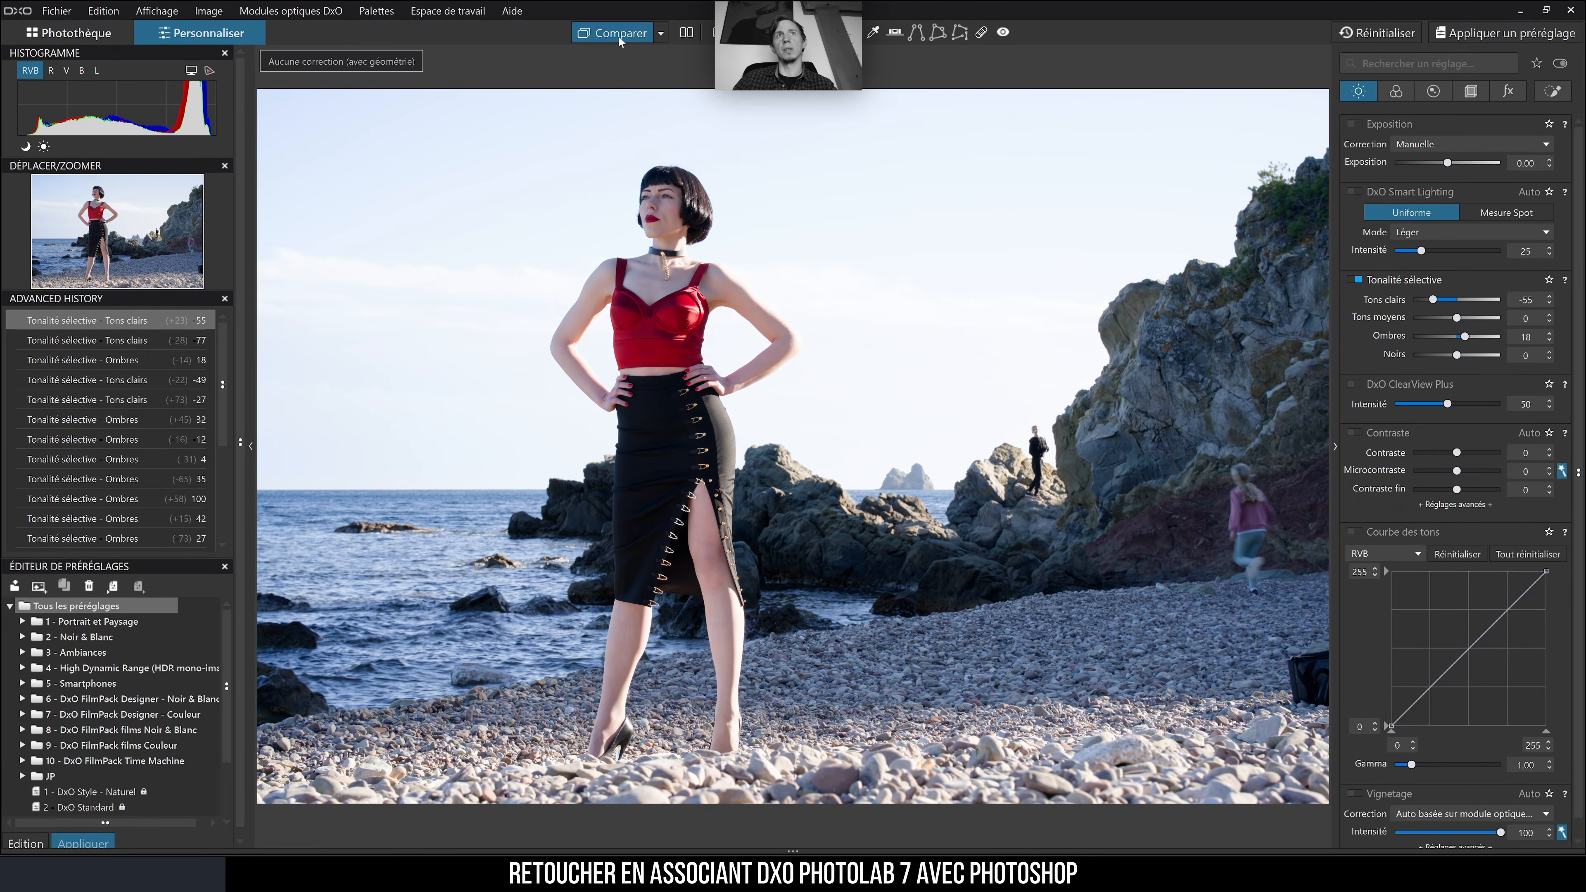
pyautogui.click(618, 35)
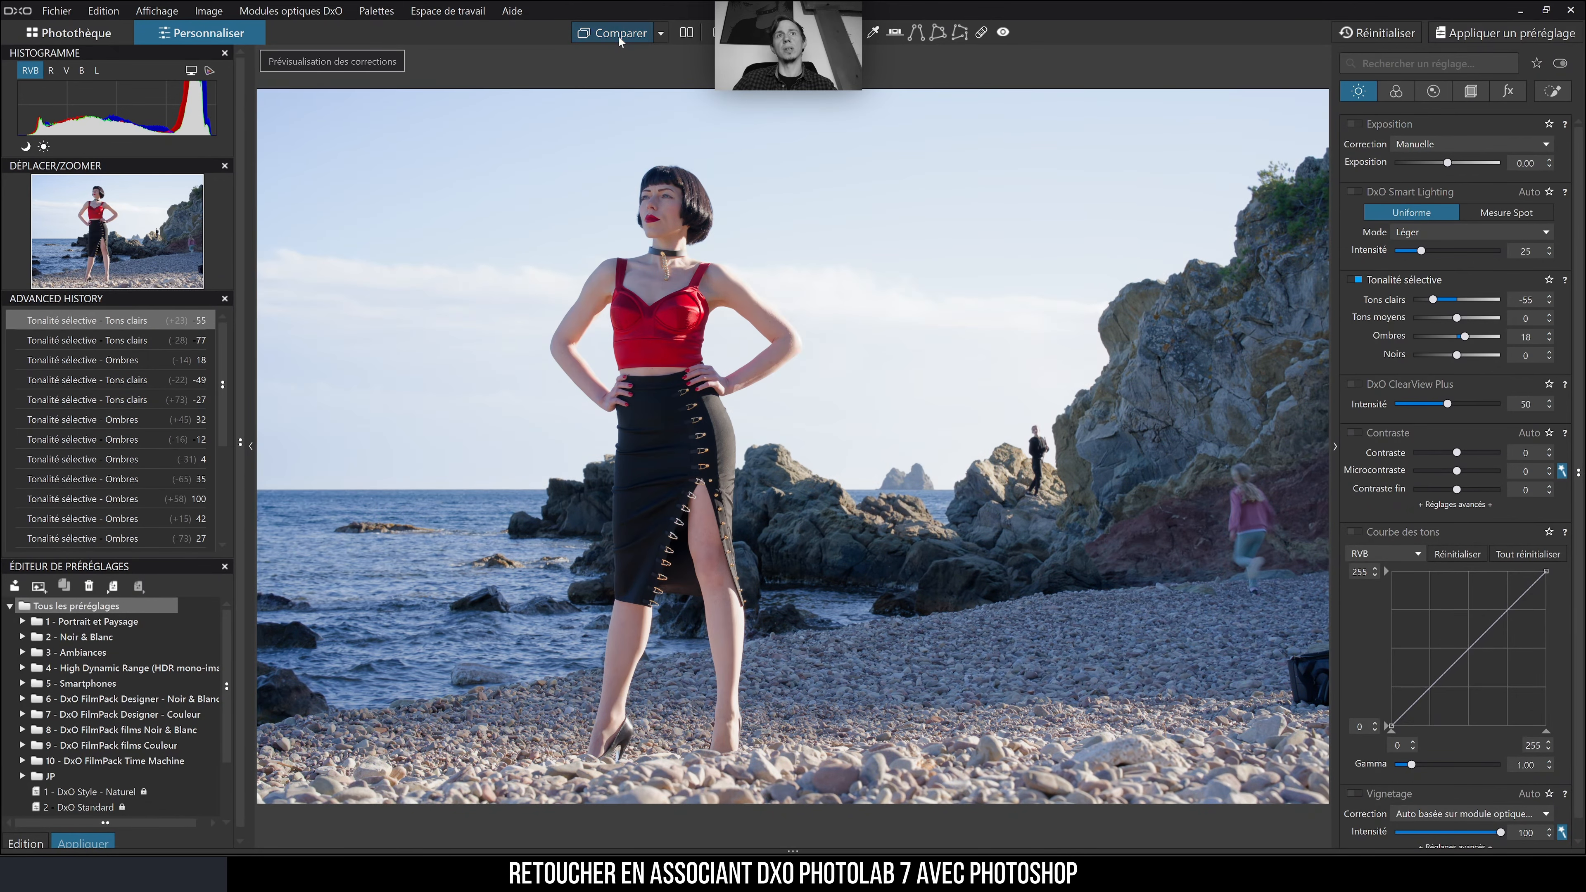
pyautogui.click(618, 35)
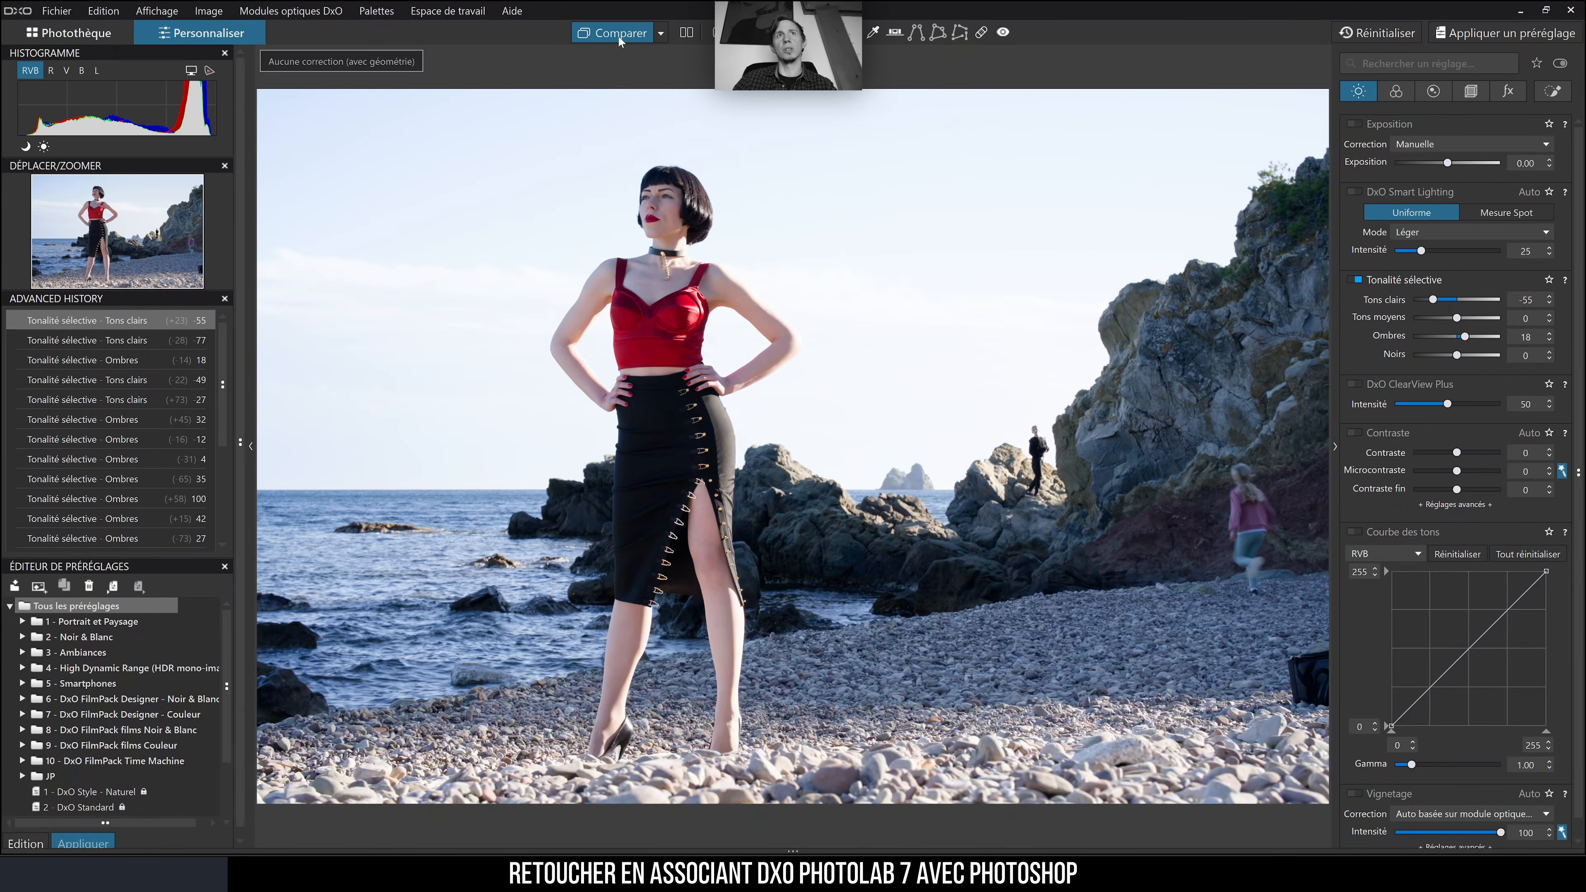
pyautogui.click(618, 35)
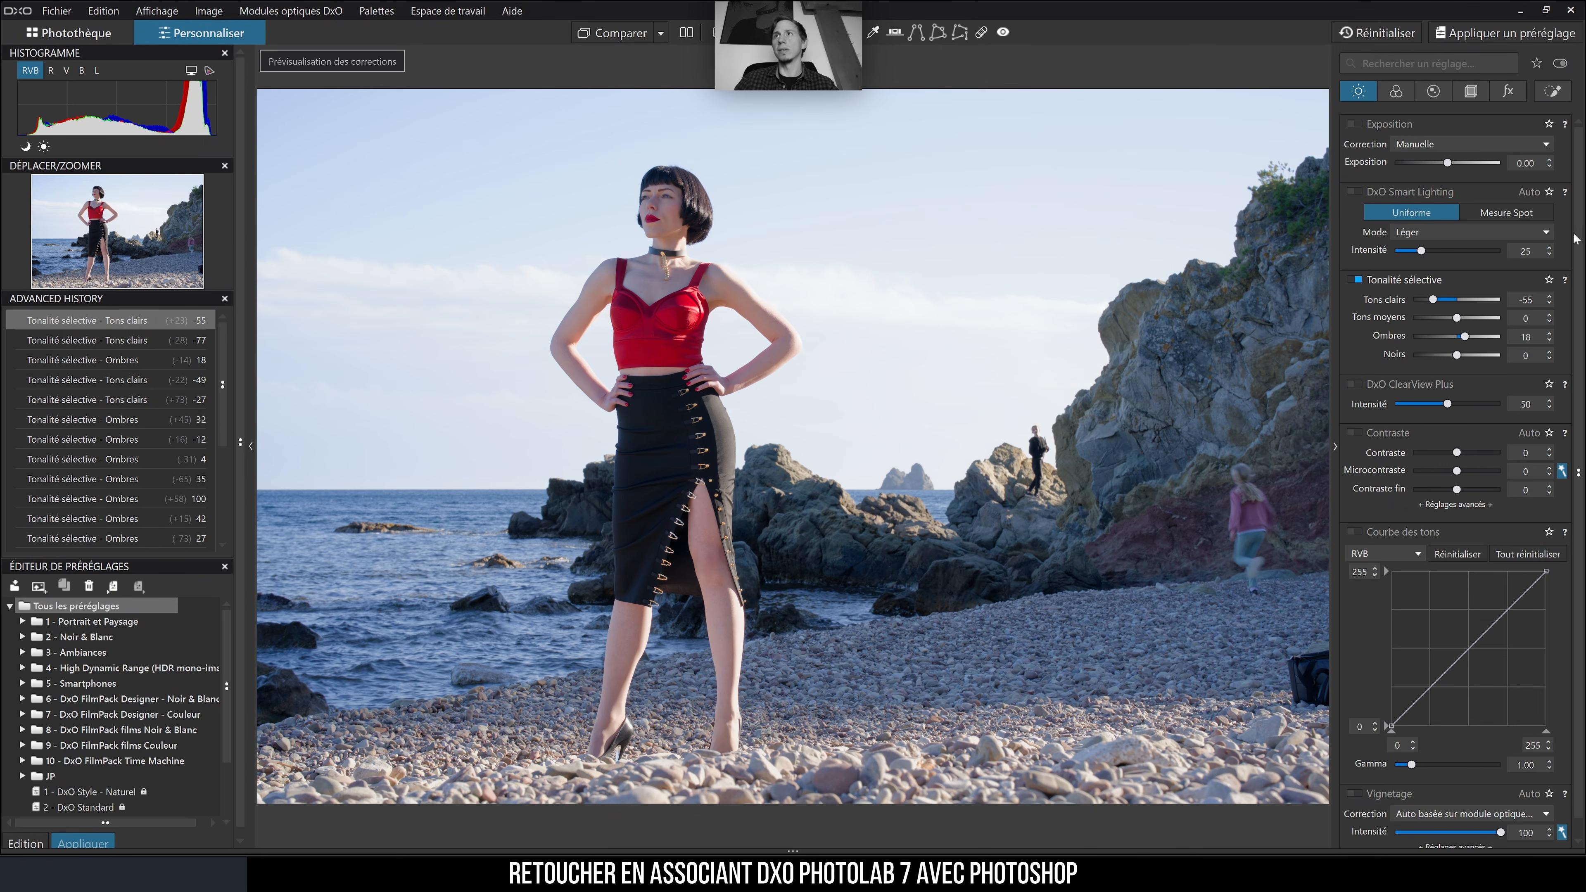
# - Enable the automatic module-based Vignetage correction, and switch it off and on again to check its effect
pyautogui.scroll(-1, 1574, 237)
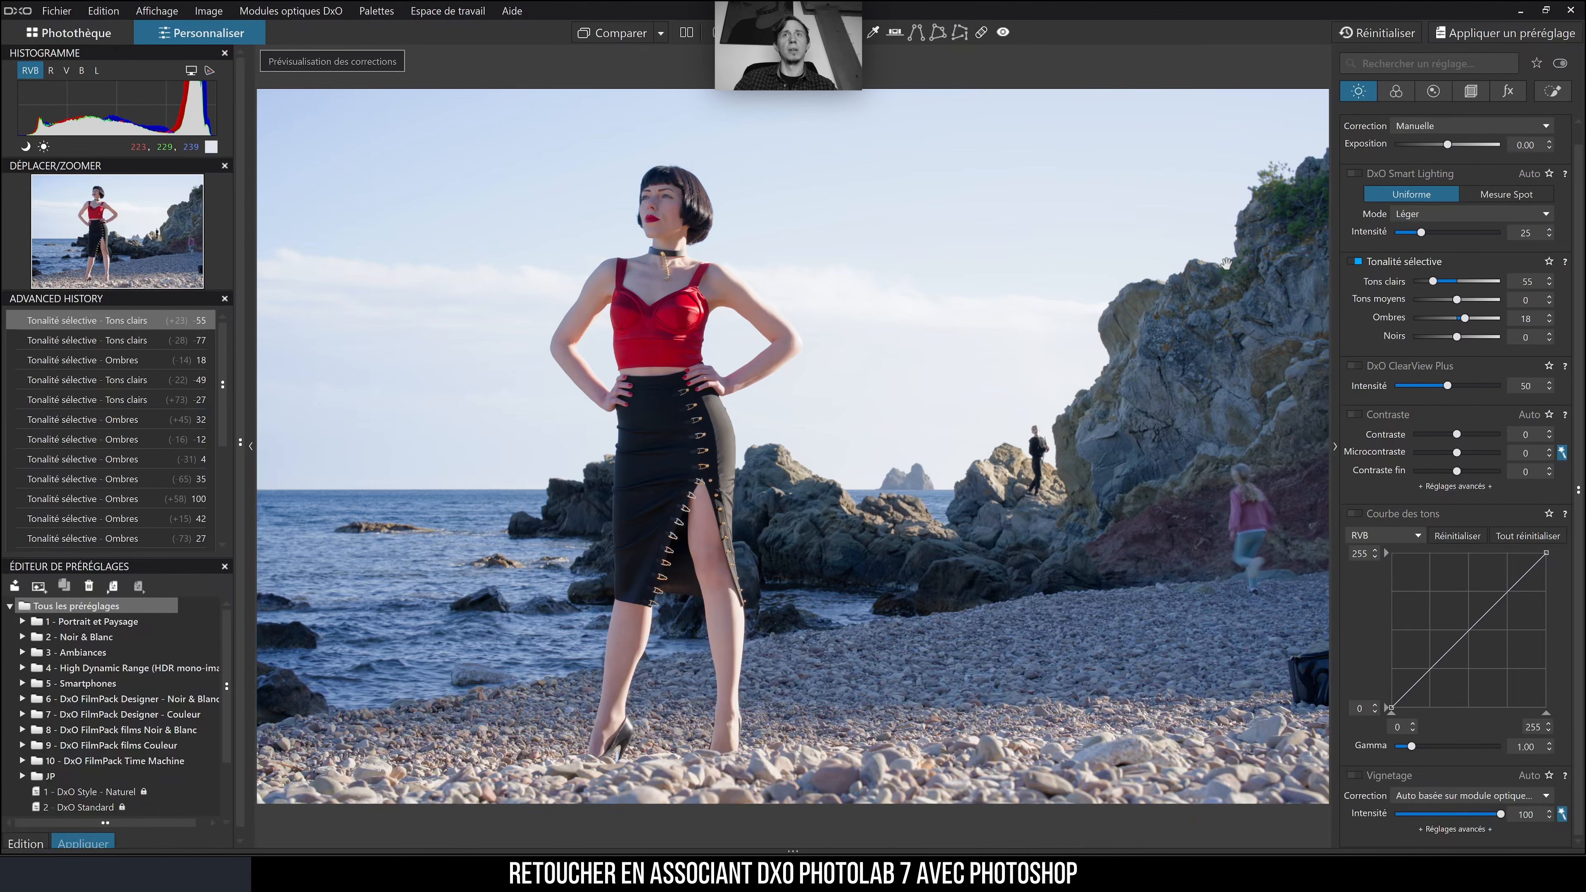
pyautogui.click(1356, 775)
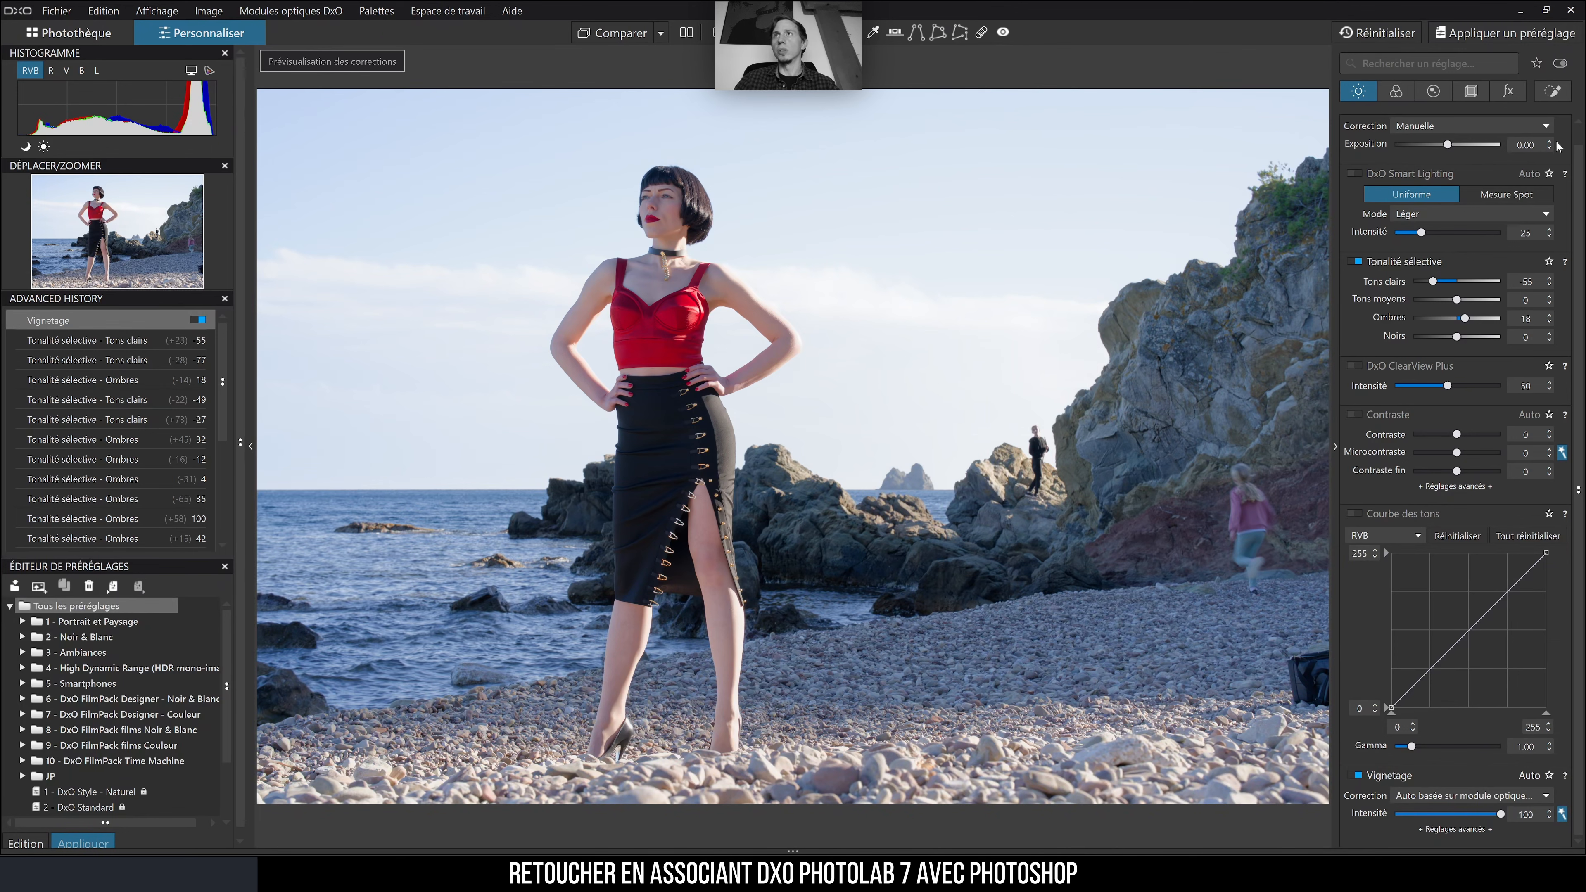
pyautogui.scroll(1, 1578, 134)
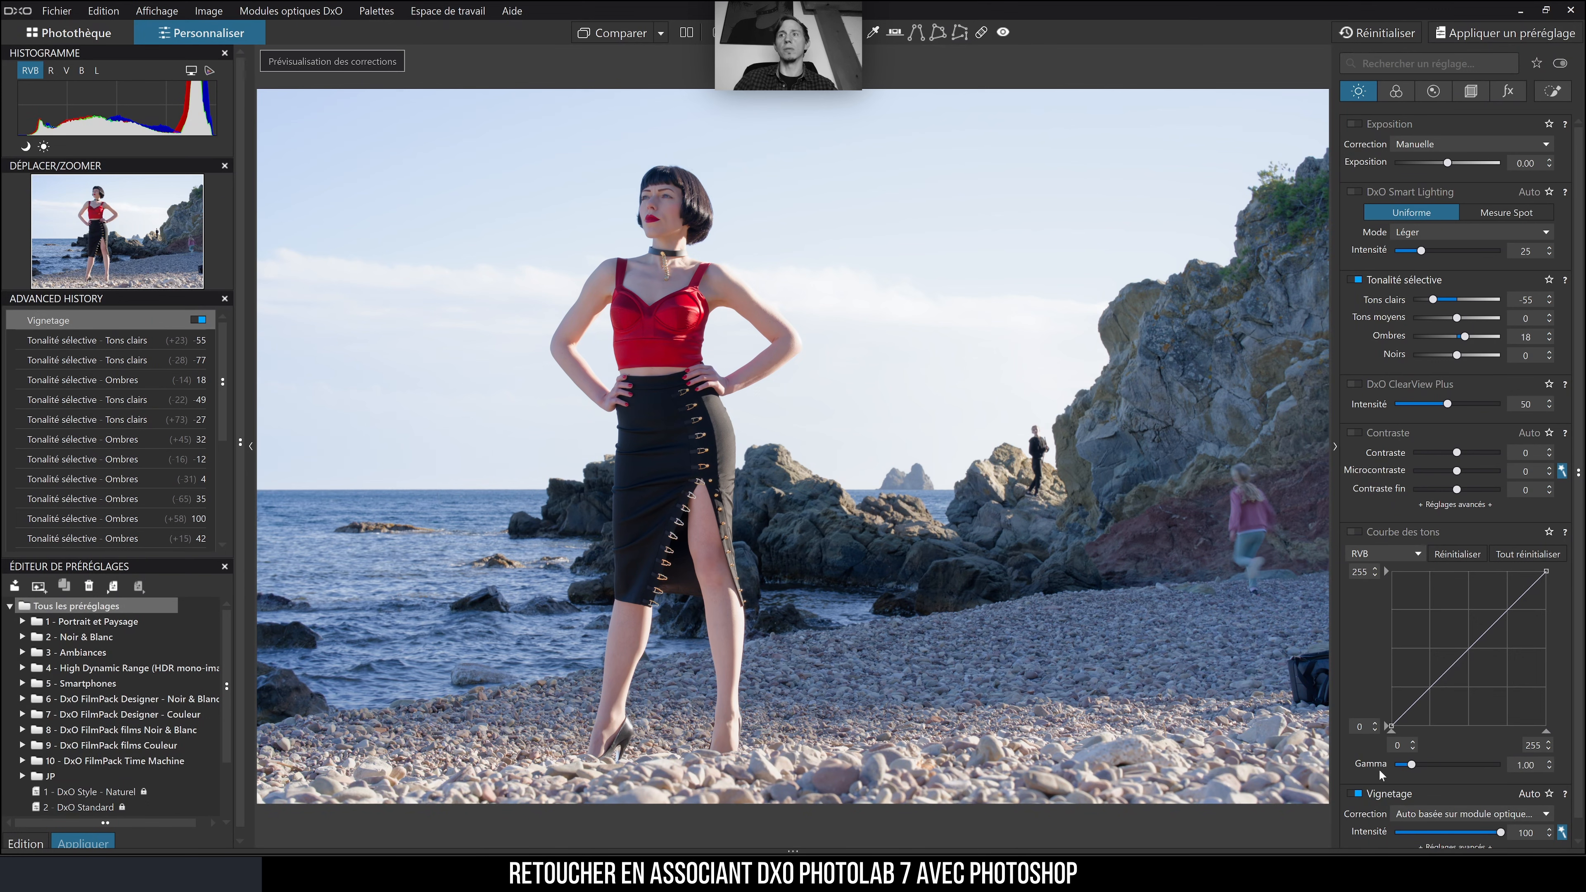
pyautogui.click(1354, 794)
pyautogui.click(1354, 792)
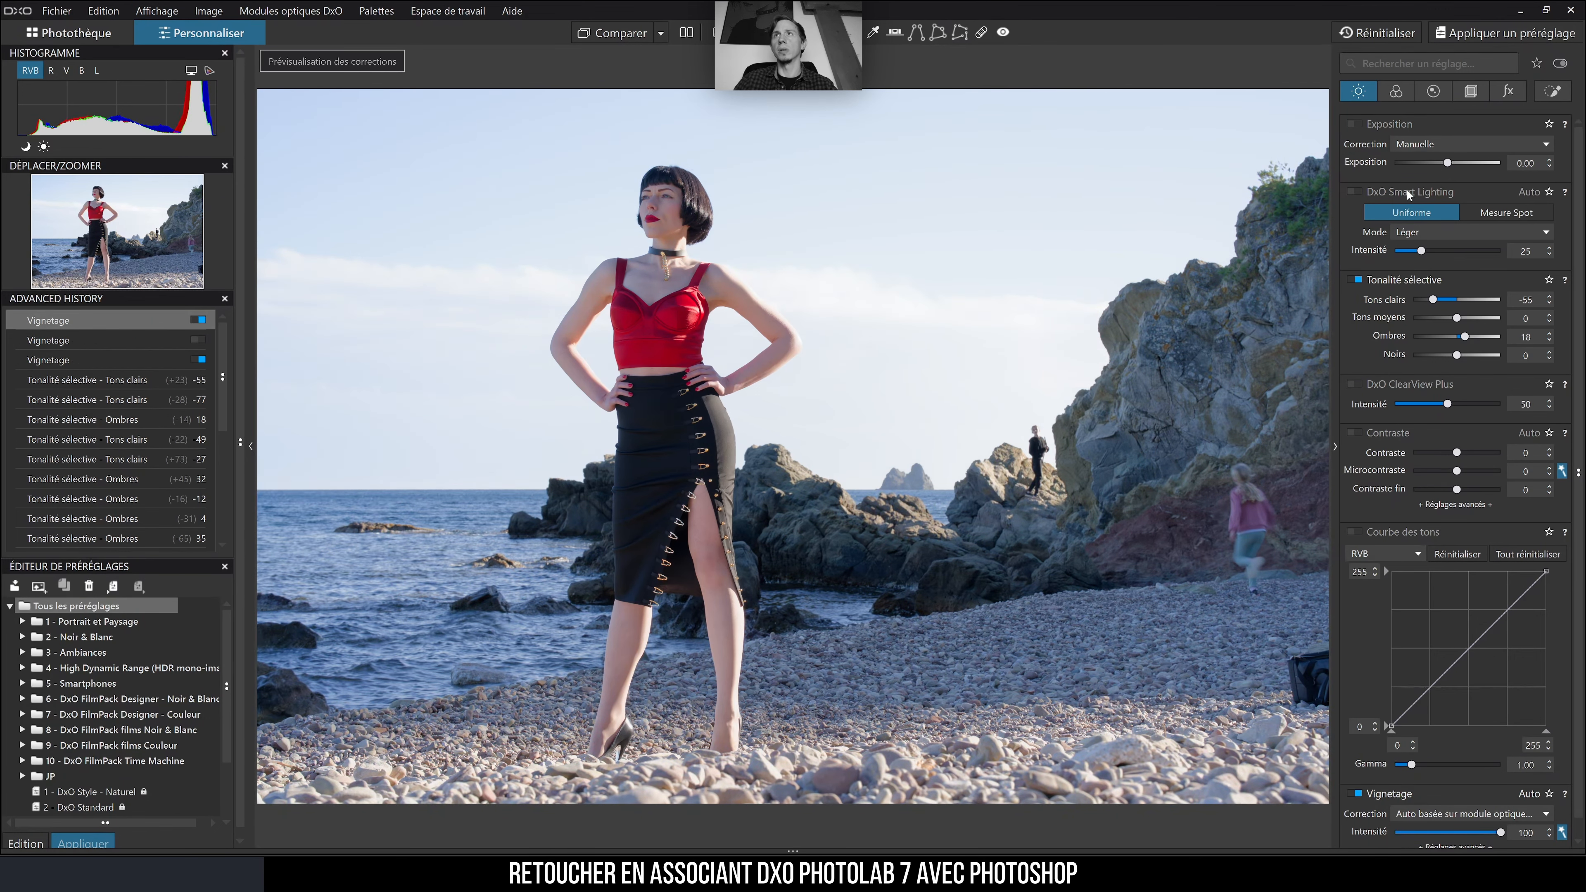
# - Enable TSL, shift the red channel's hue slightly towards magenta and set its Uniformité to 38
pyautogui.click(1397, 91)
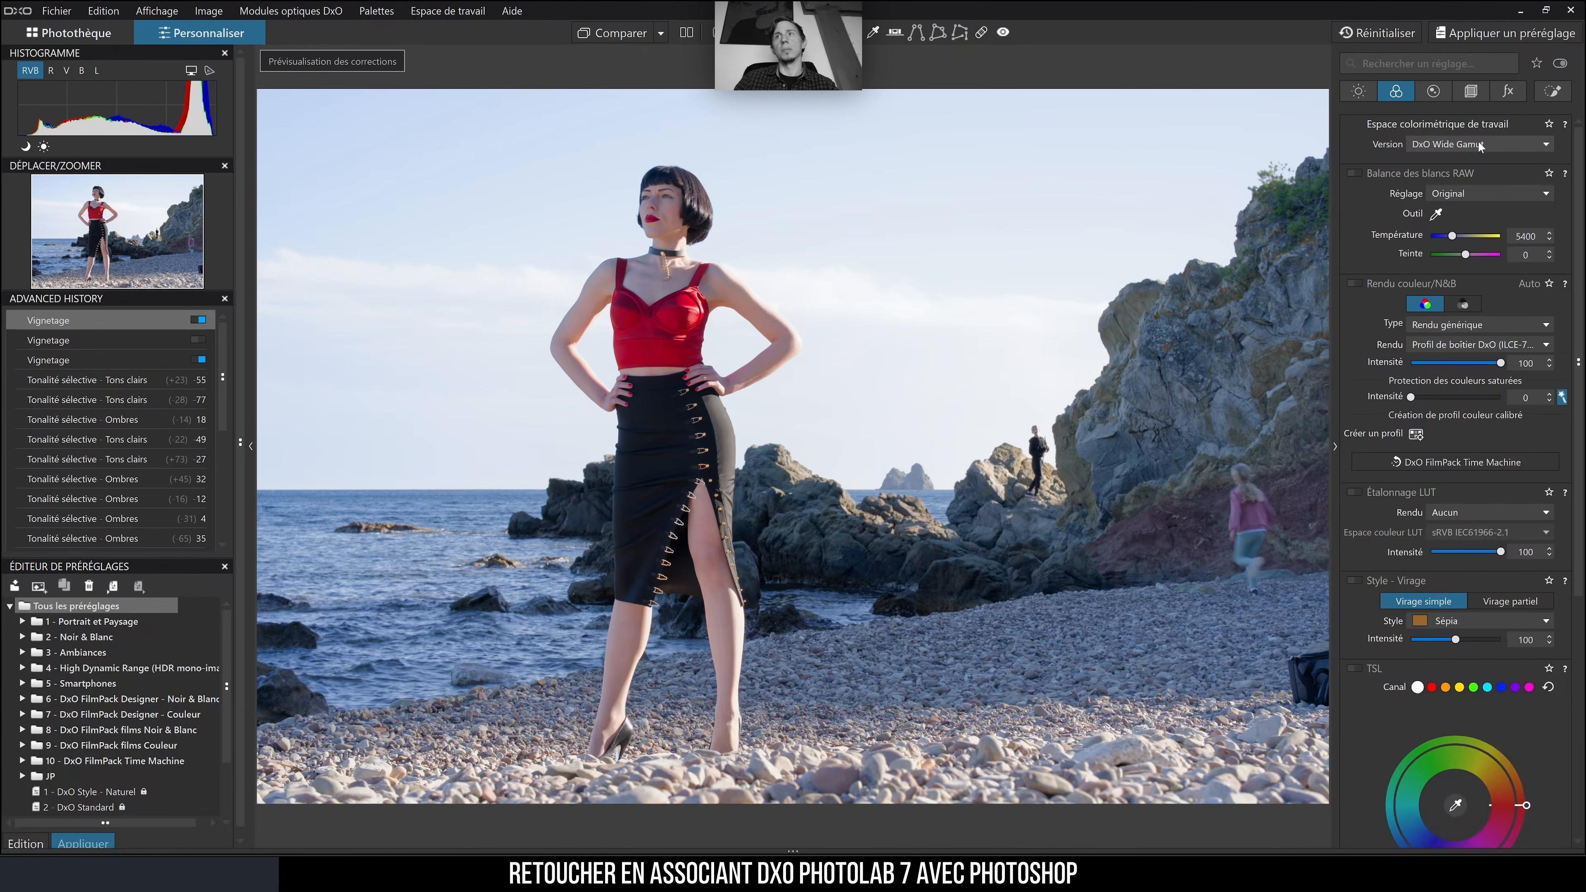
pyautogui.moveTo(1584, 262); pyautogui.dragTo(1561, 493)
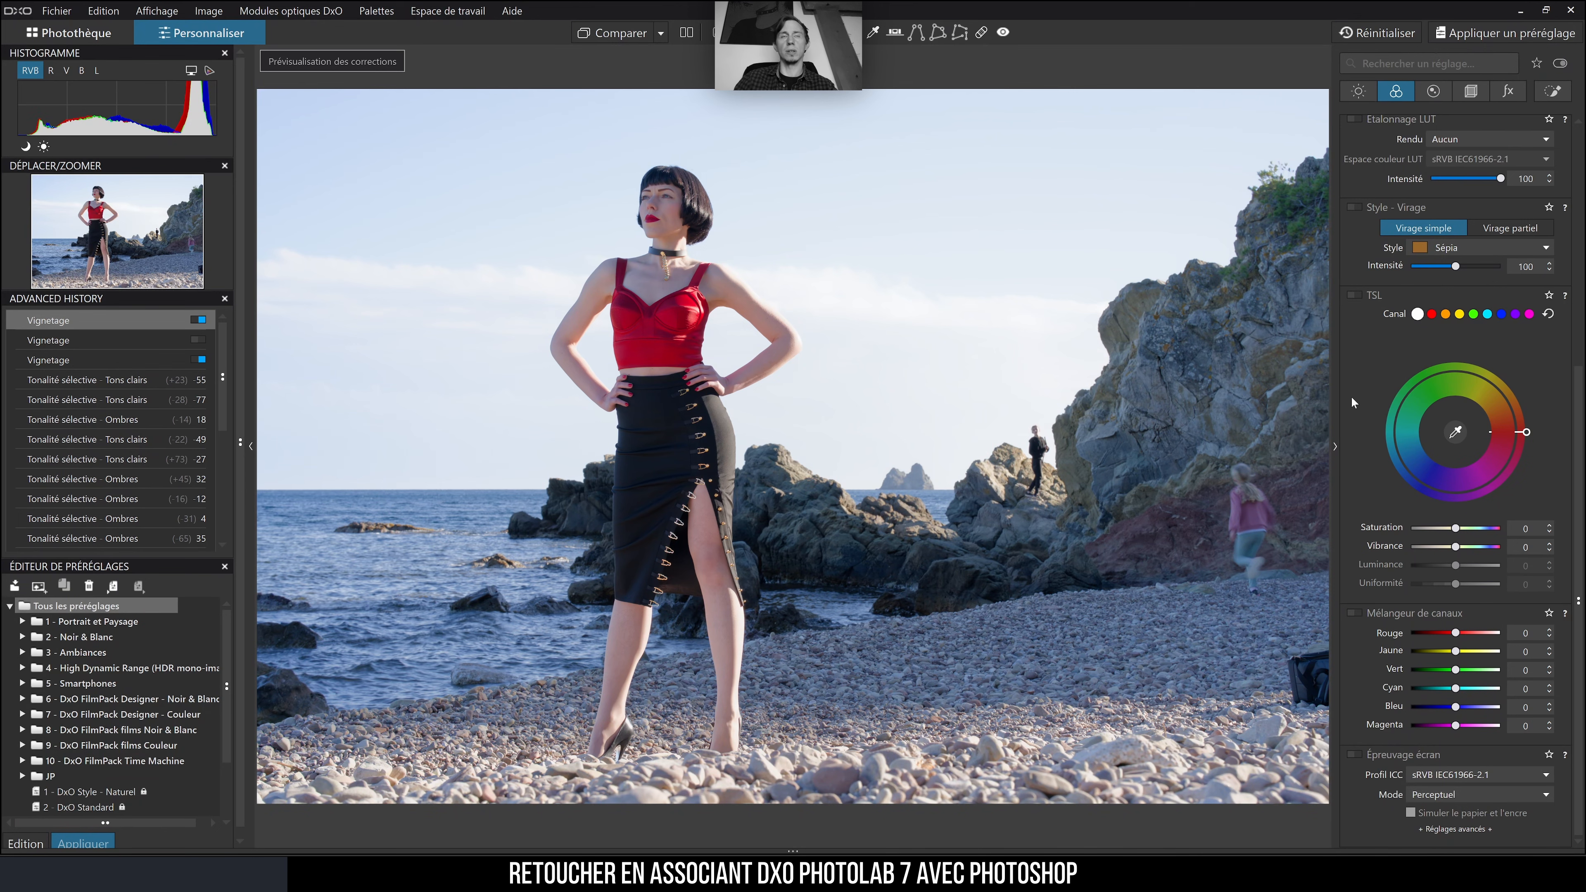
pyautogui.click(1356, 295)
pyautogui.click(1431, 314)
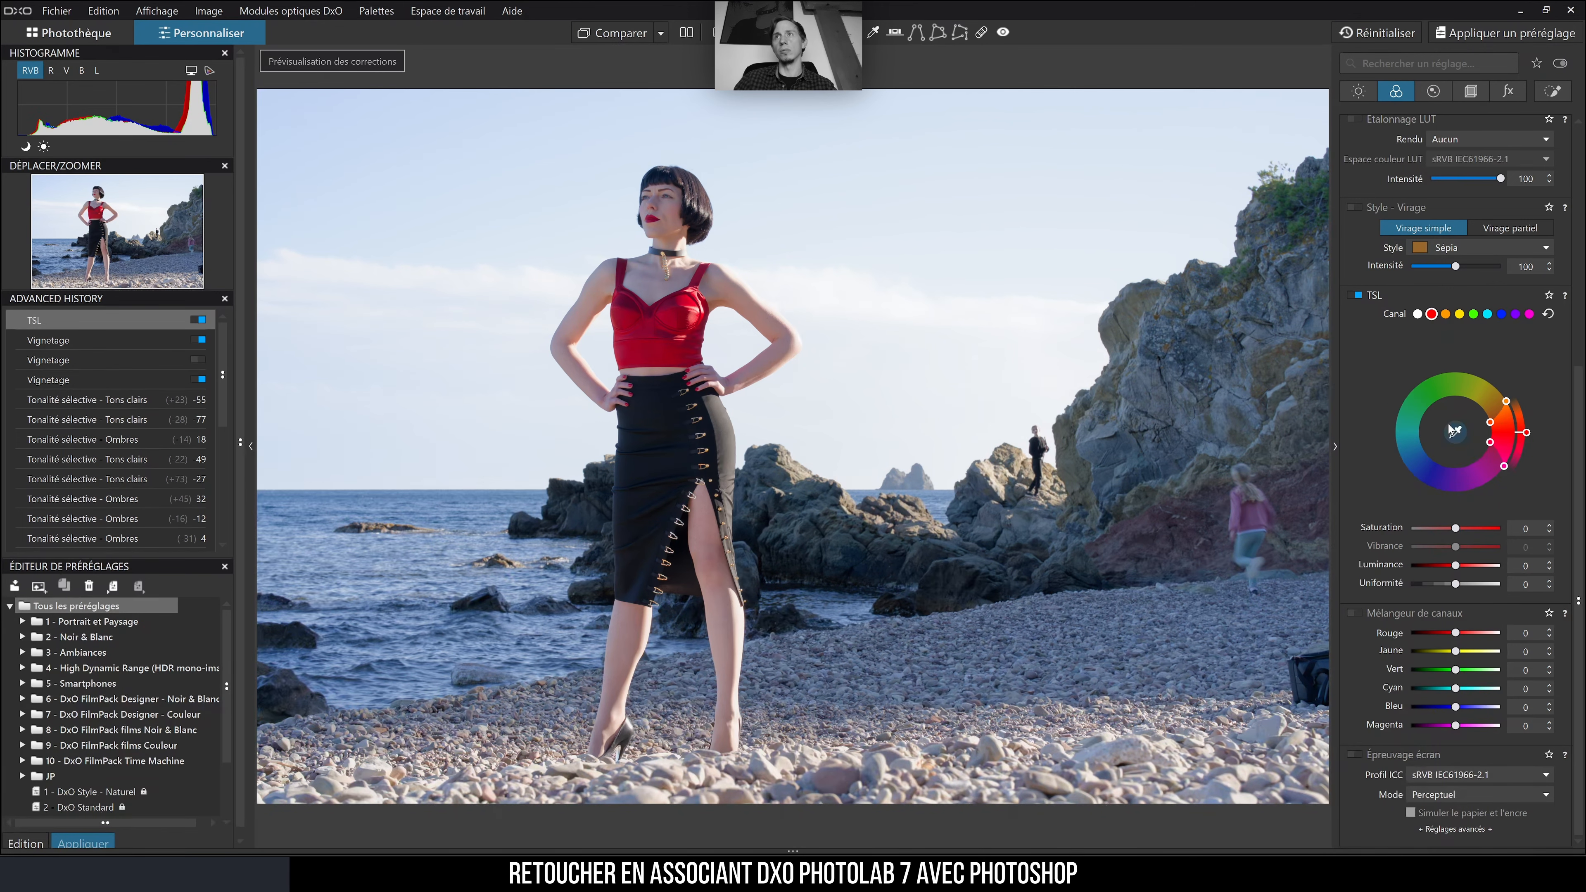
pyautogui.moveTo(1523, 435); pyautogui.dragTo(1525, 441)
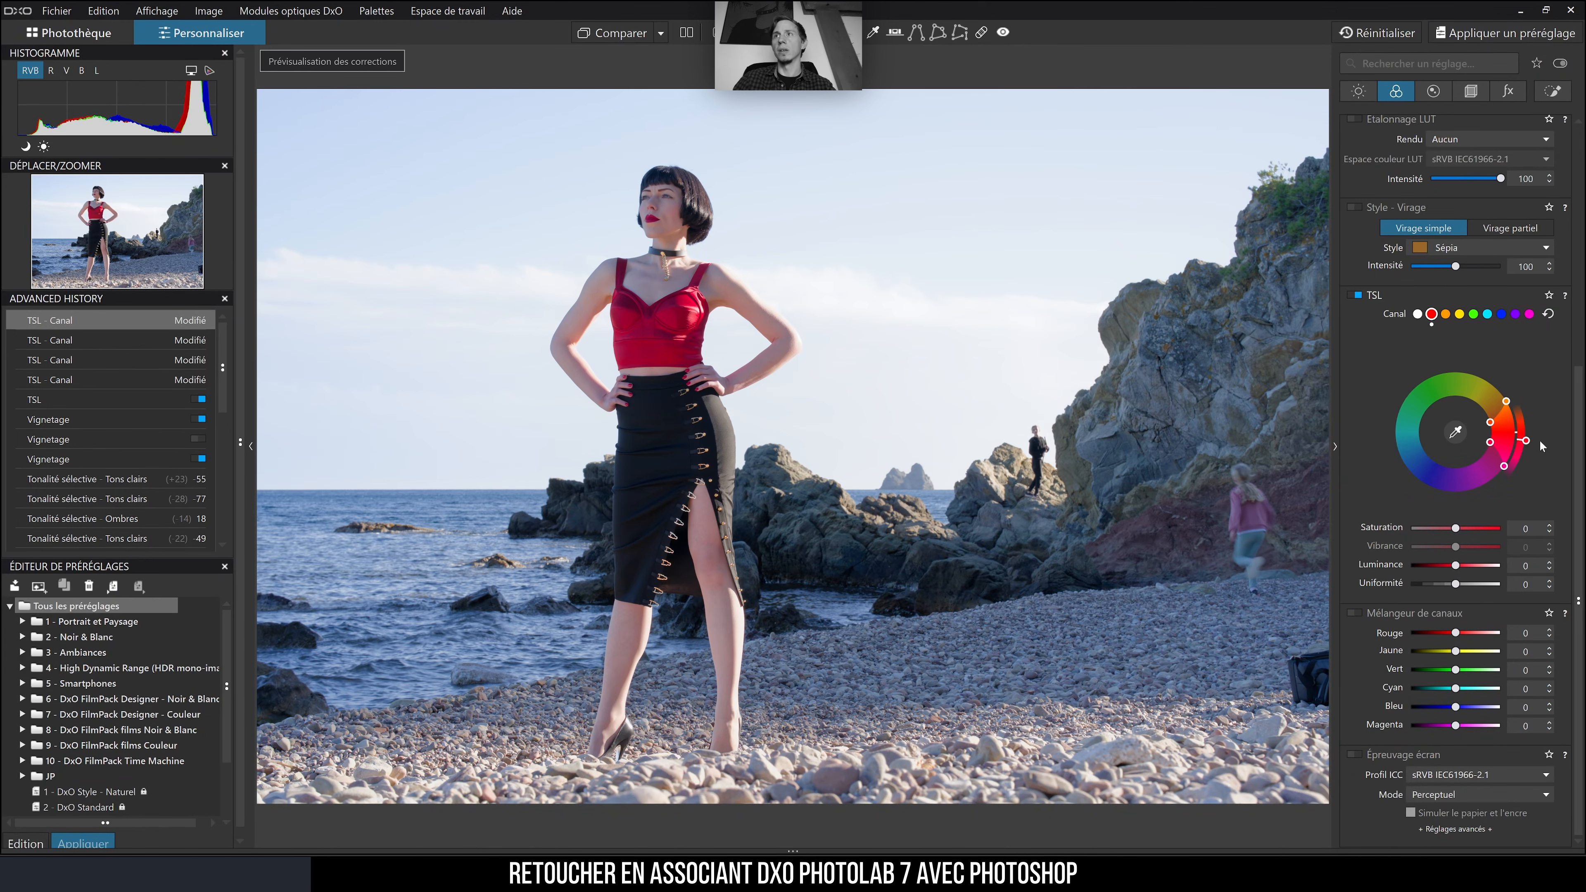
pyautogui.moveTo(1526, 441)
pyautogui.mouseDown()
pyautogui.moveTo(1510, 478)
pyautogui.moveTo(1526, 444)
pyautogui.mouseUp()
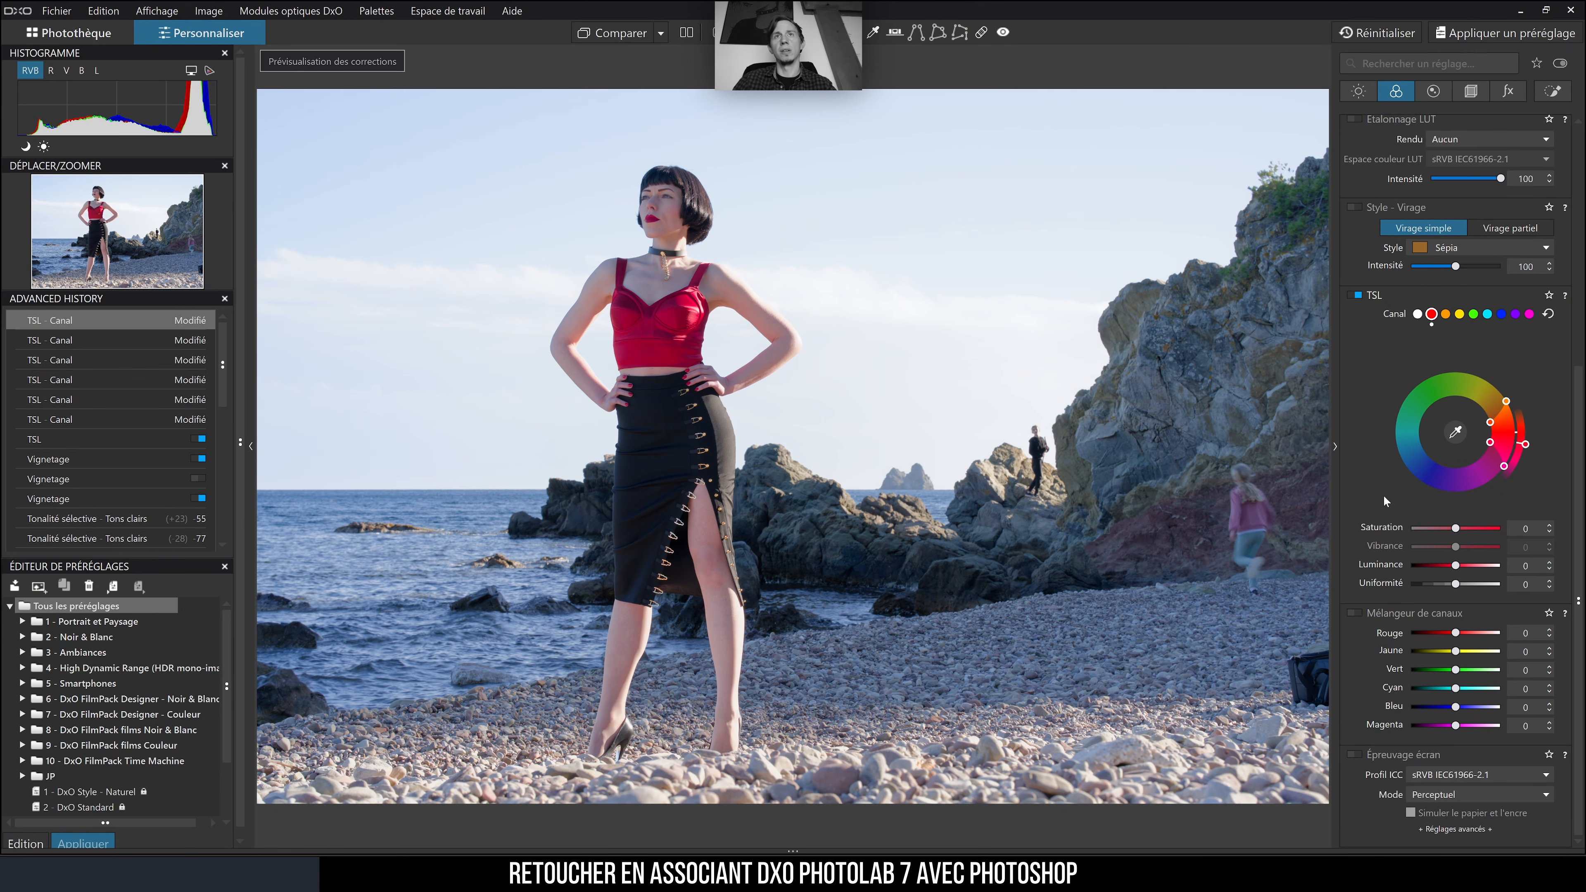
pyautogui.moveTo(1525, 443); pyautogui.dragTo(1526, 441)
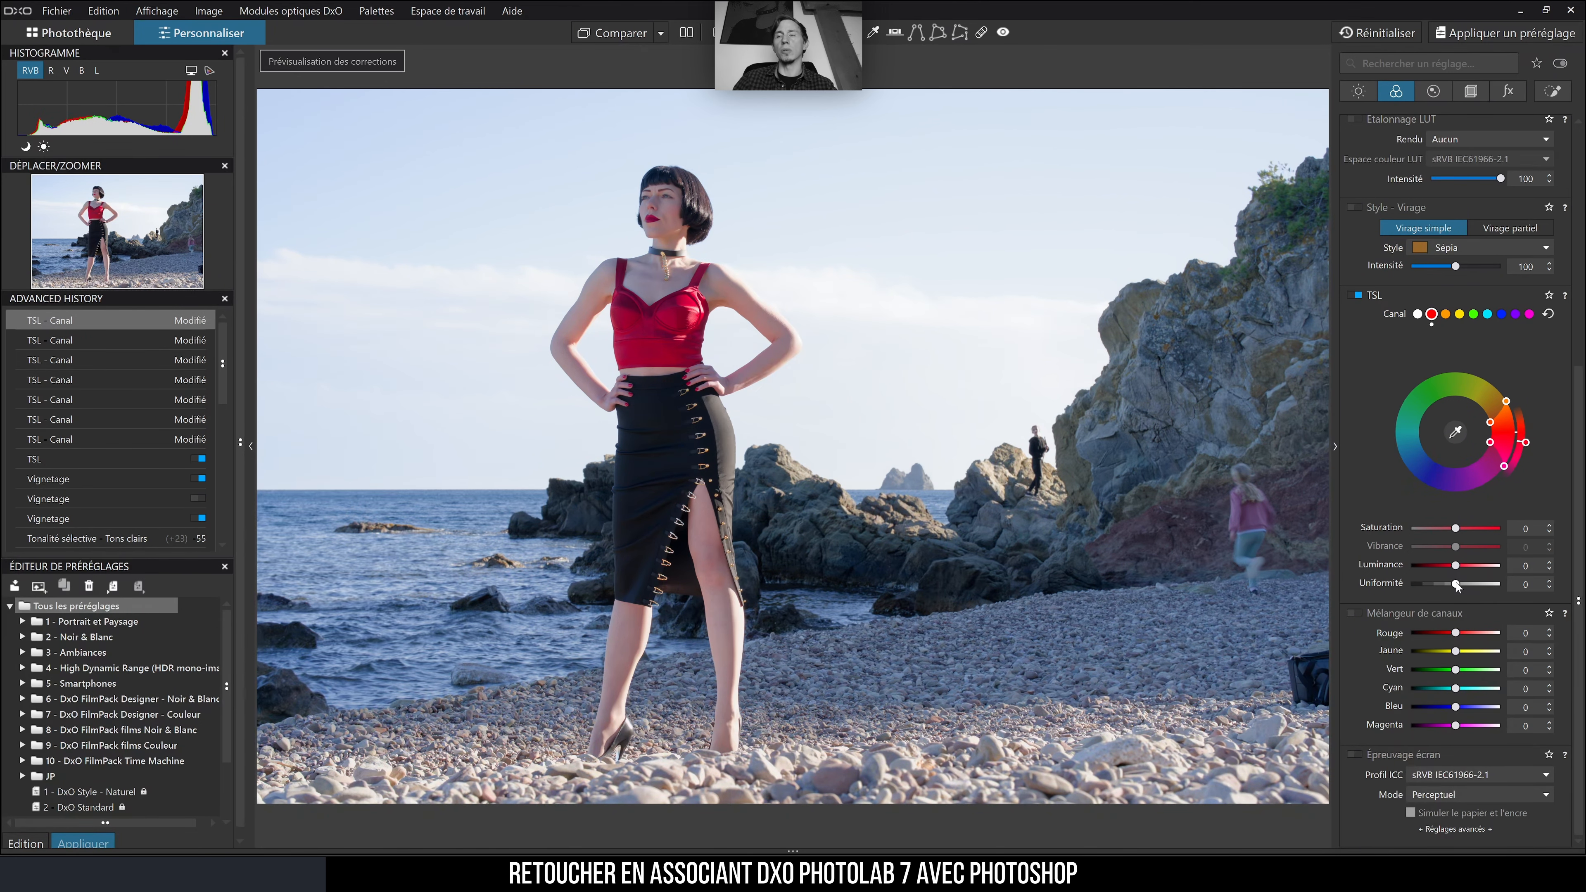
pyautogui.moveTo(1457, 585); pyautogui.dragTo(1473, 586)
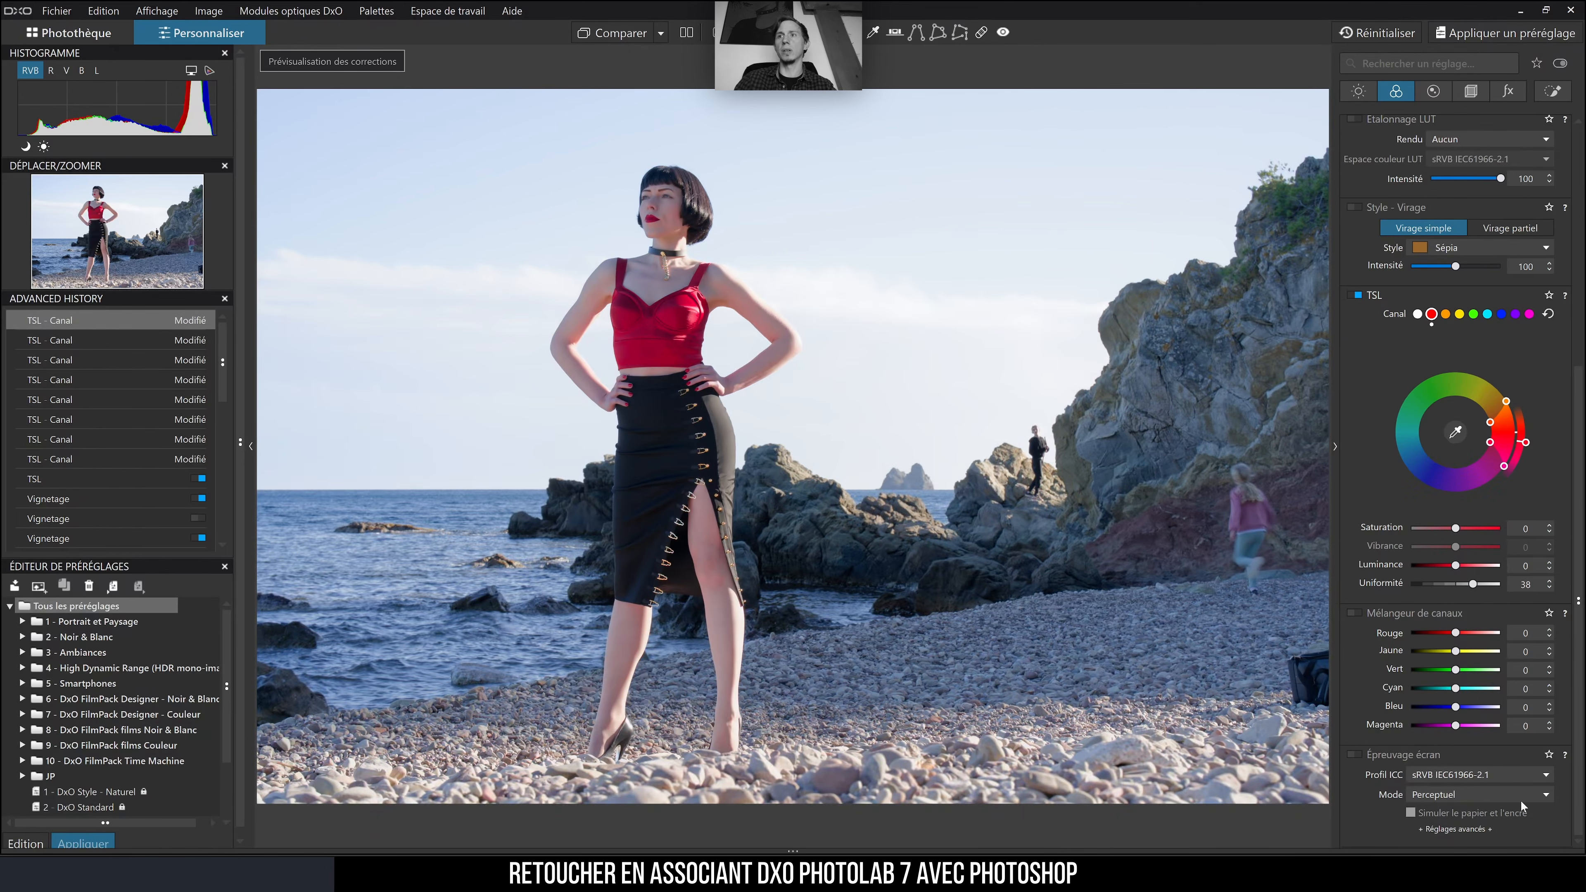
# - Switch Épreuvage écran with the sRGB IEC61966-2.1 profile on and off repeatedly to examine its effect on the red top and skin
pyautogui.click(1354, 755)
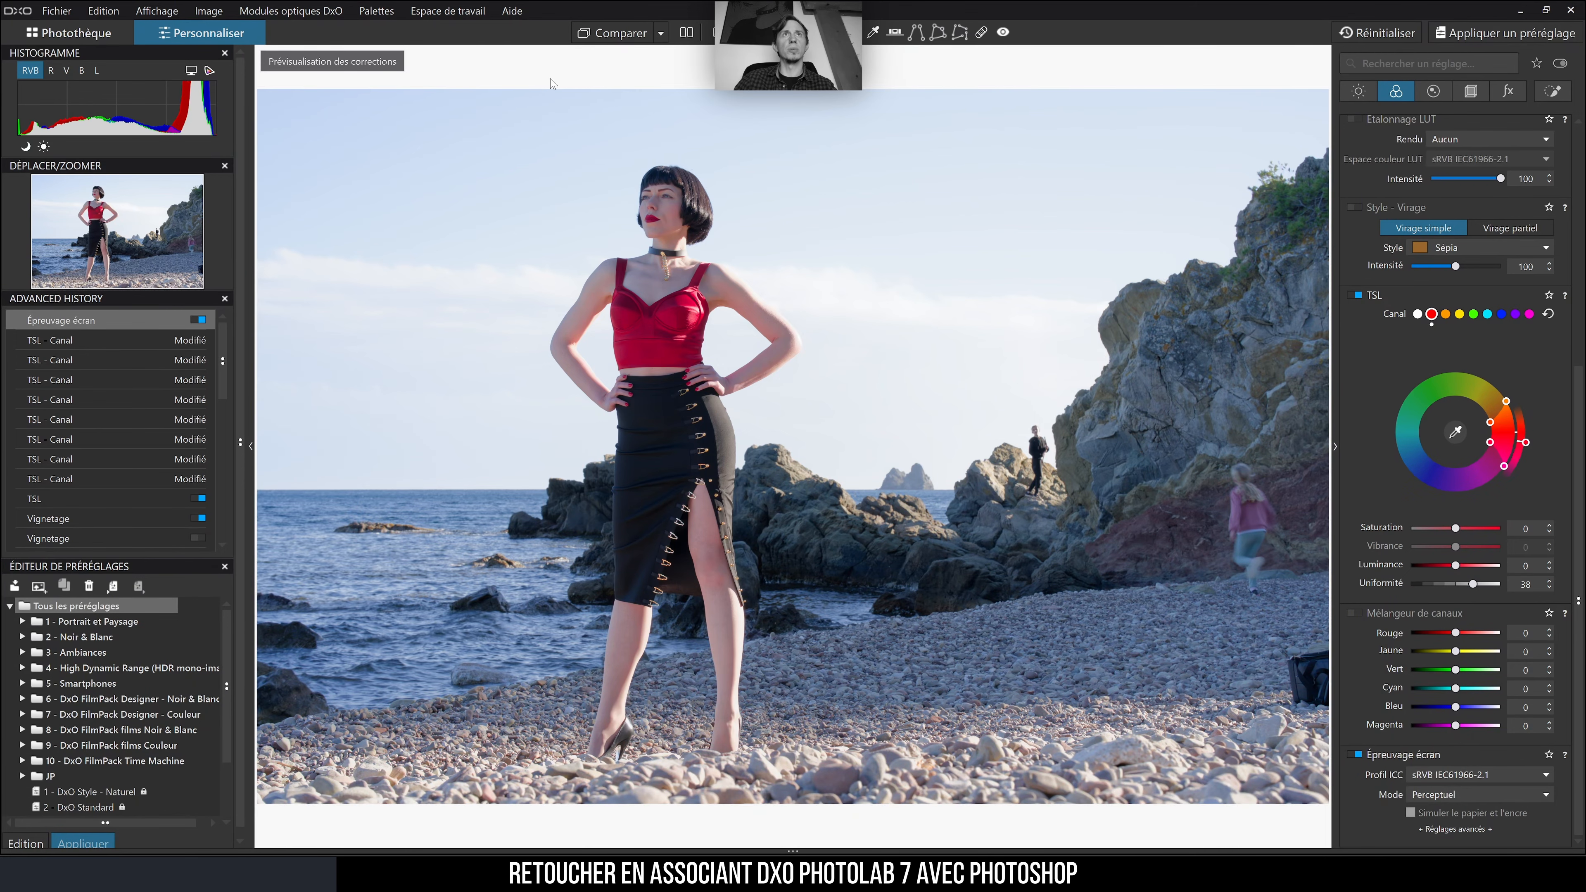
pyautogui.scroll(3, 702, 262)
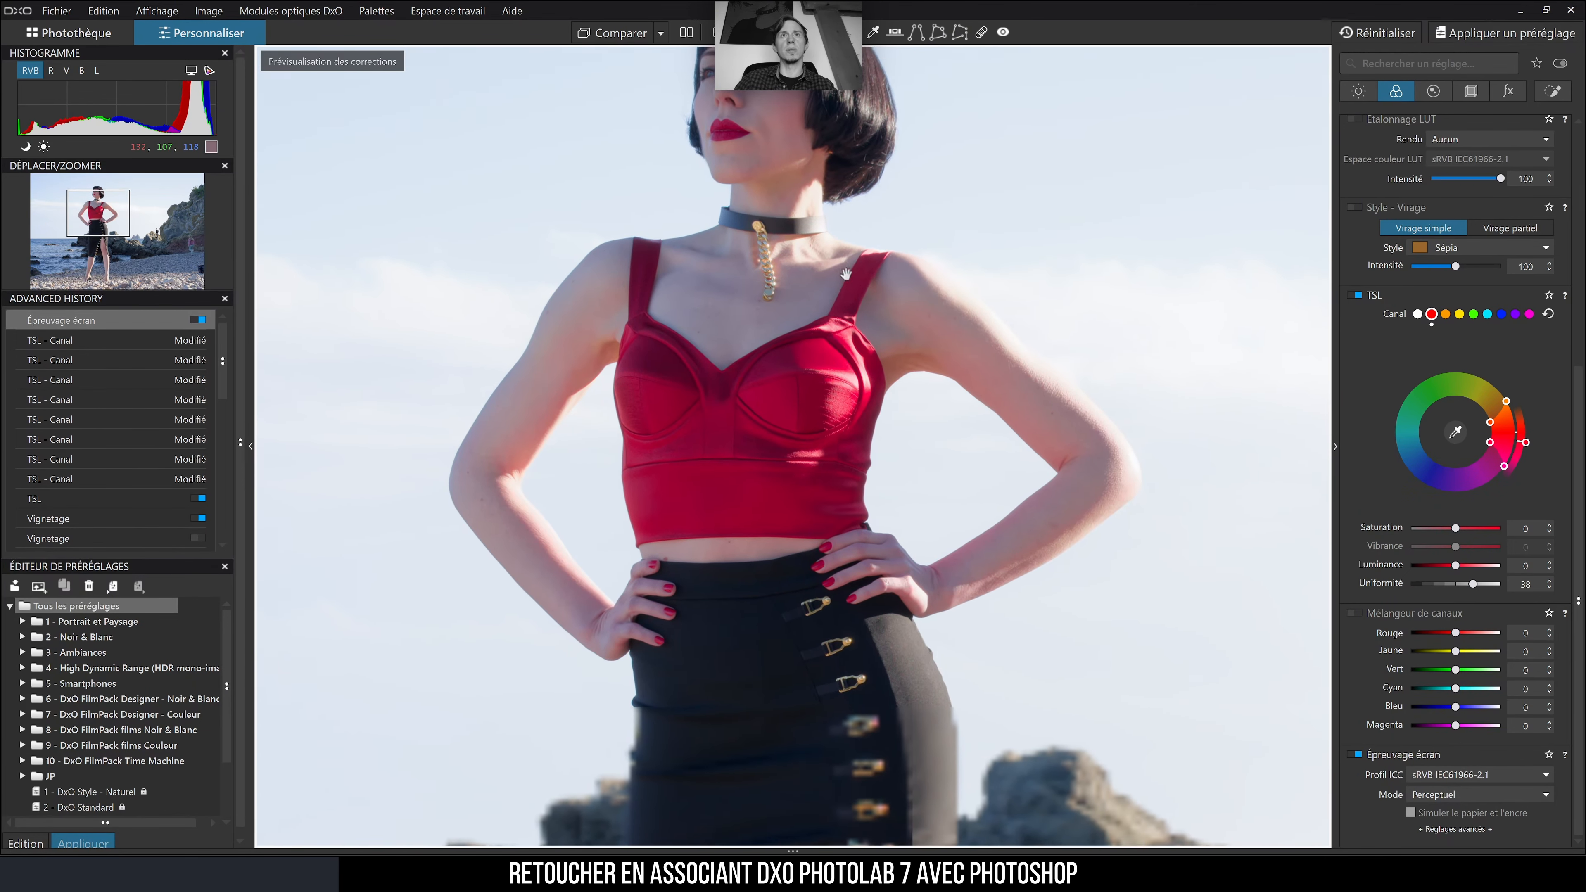
pyautogui.click(1358, 756)
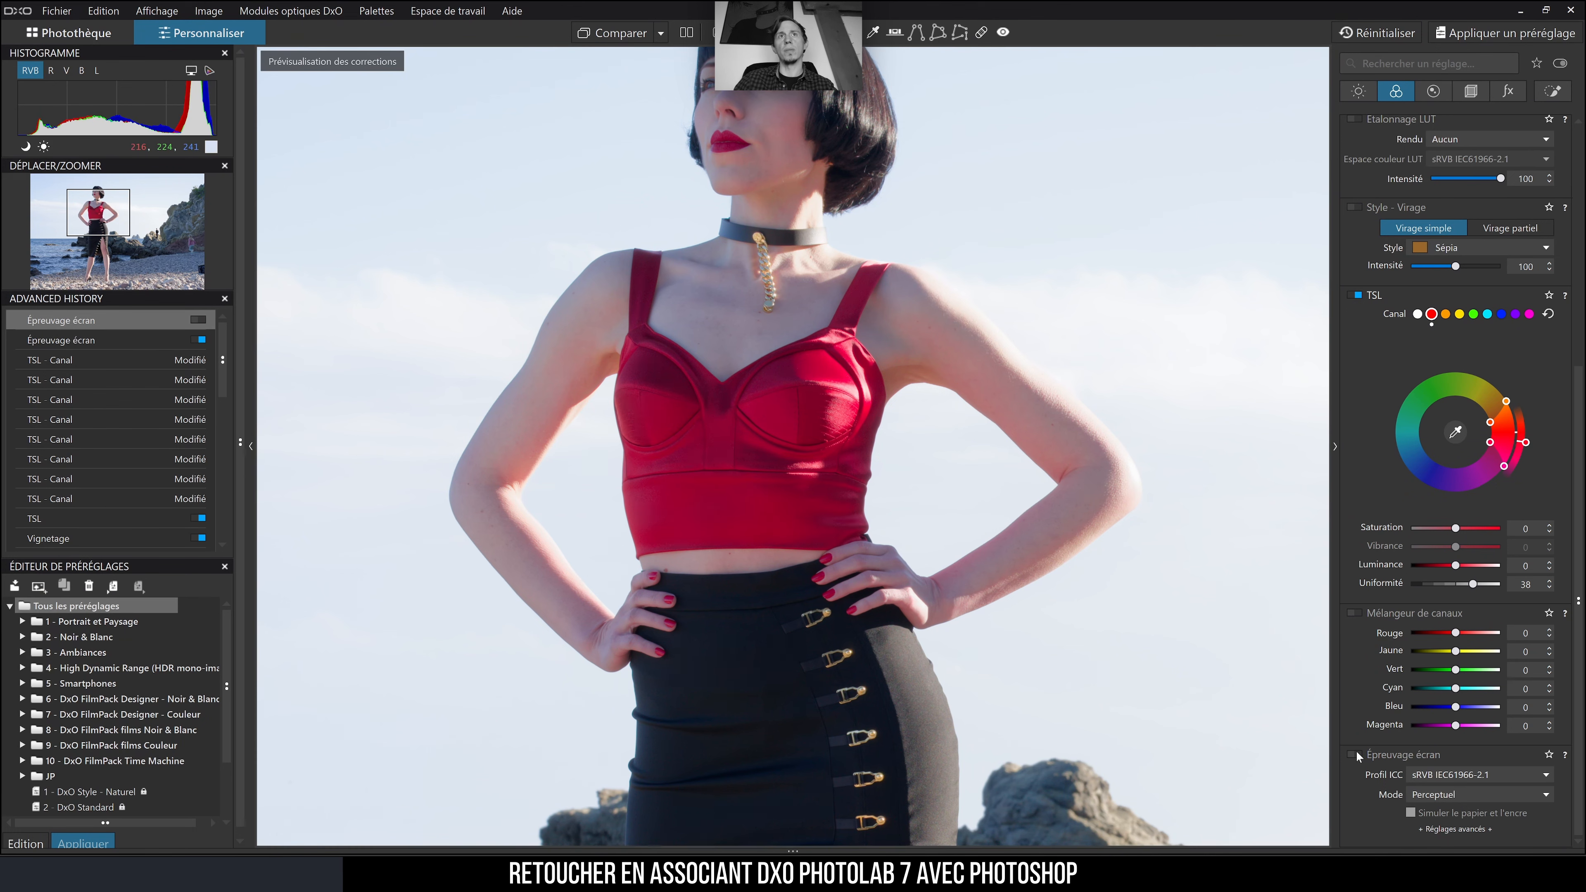
pyautogui.click(1358, 756)
pyautogui.click(1358, 756)
pyautogui.click(1358, 756)
pyautogui.click(1358, 756)
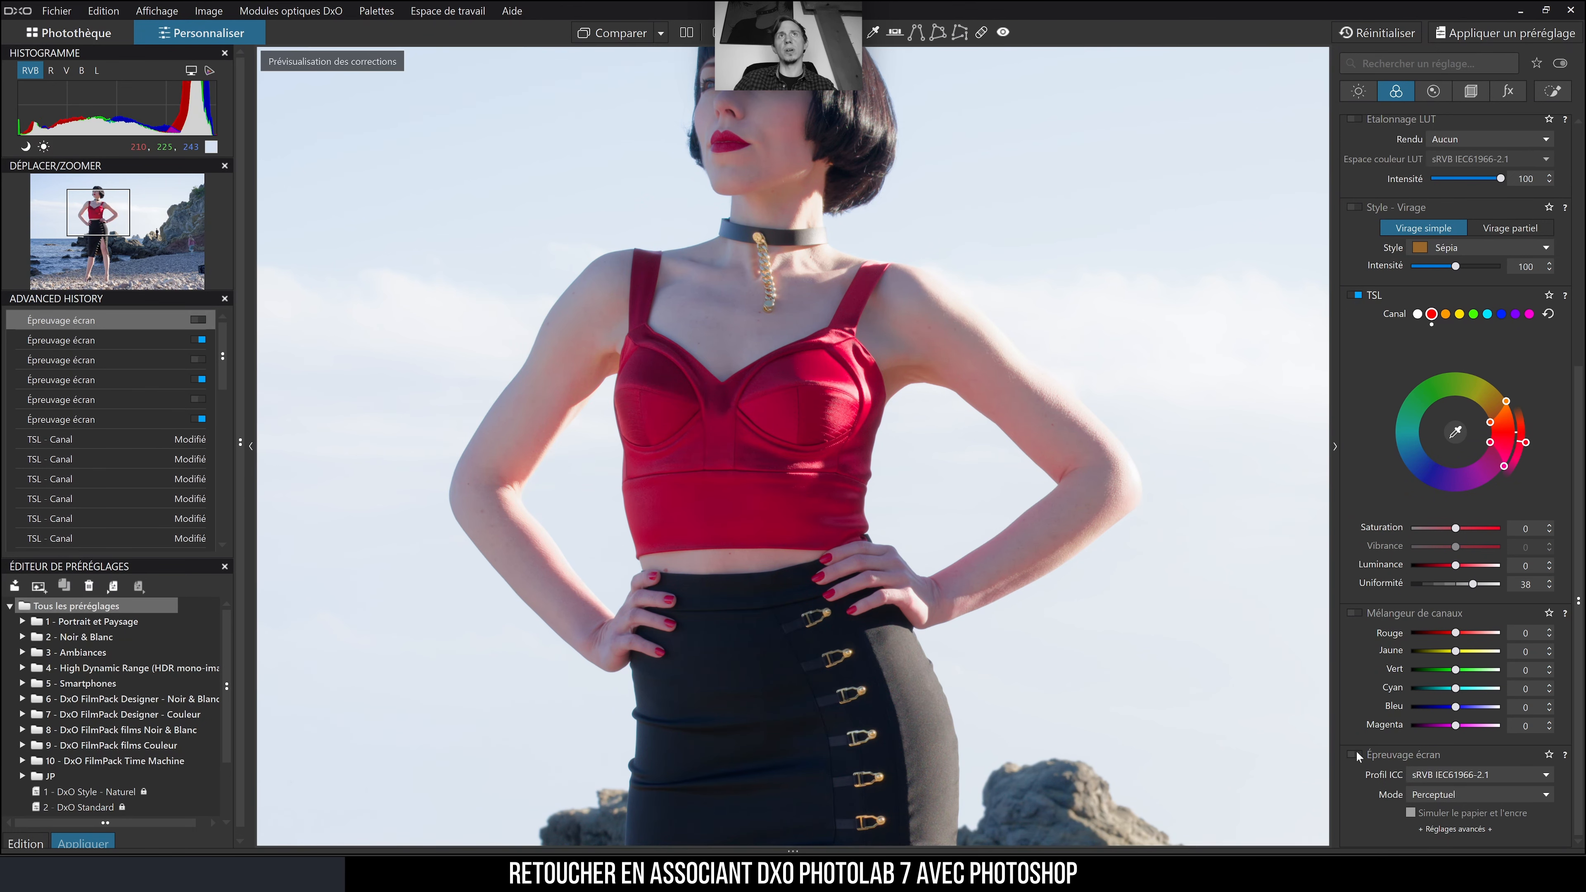
pyautogui.click(1358, 756)
pyautogui.click(1358, 756)
pyautogui.click(1357, 755)
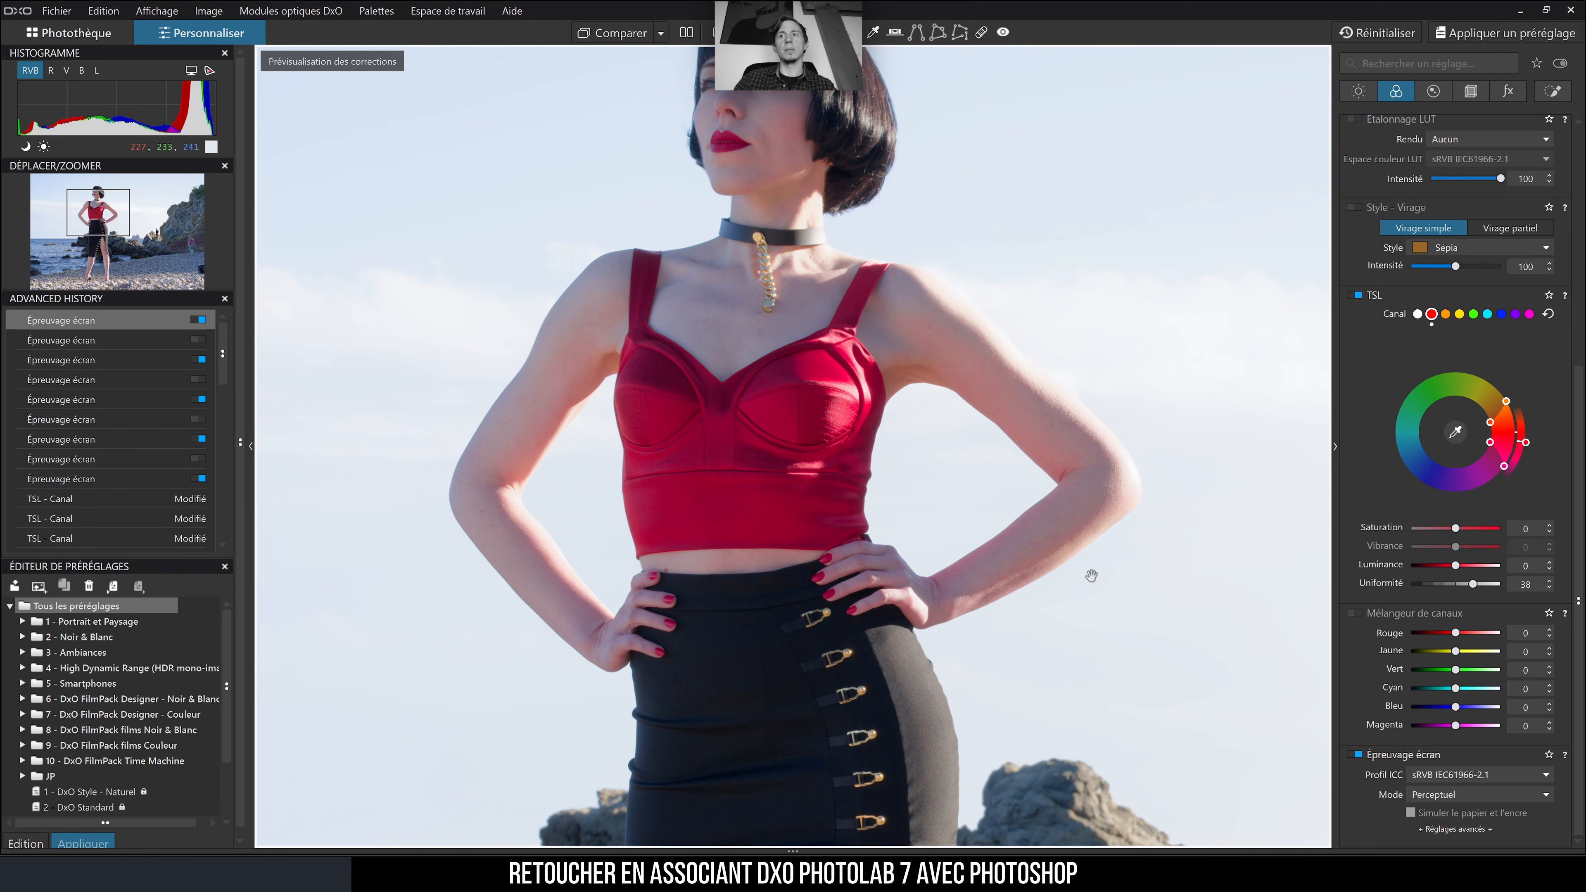
pyautogui.click(1356, 756)
pyautogui.moveTo(1141, 715); pyautogui.dragTo(1111, 596)
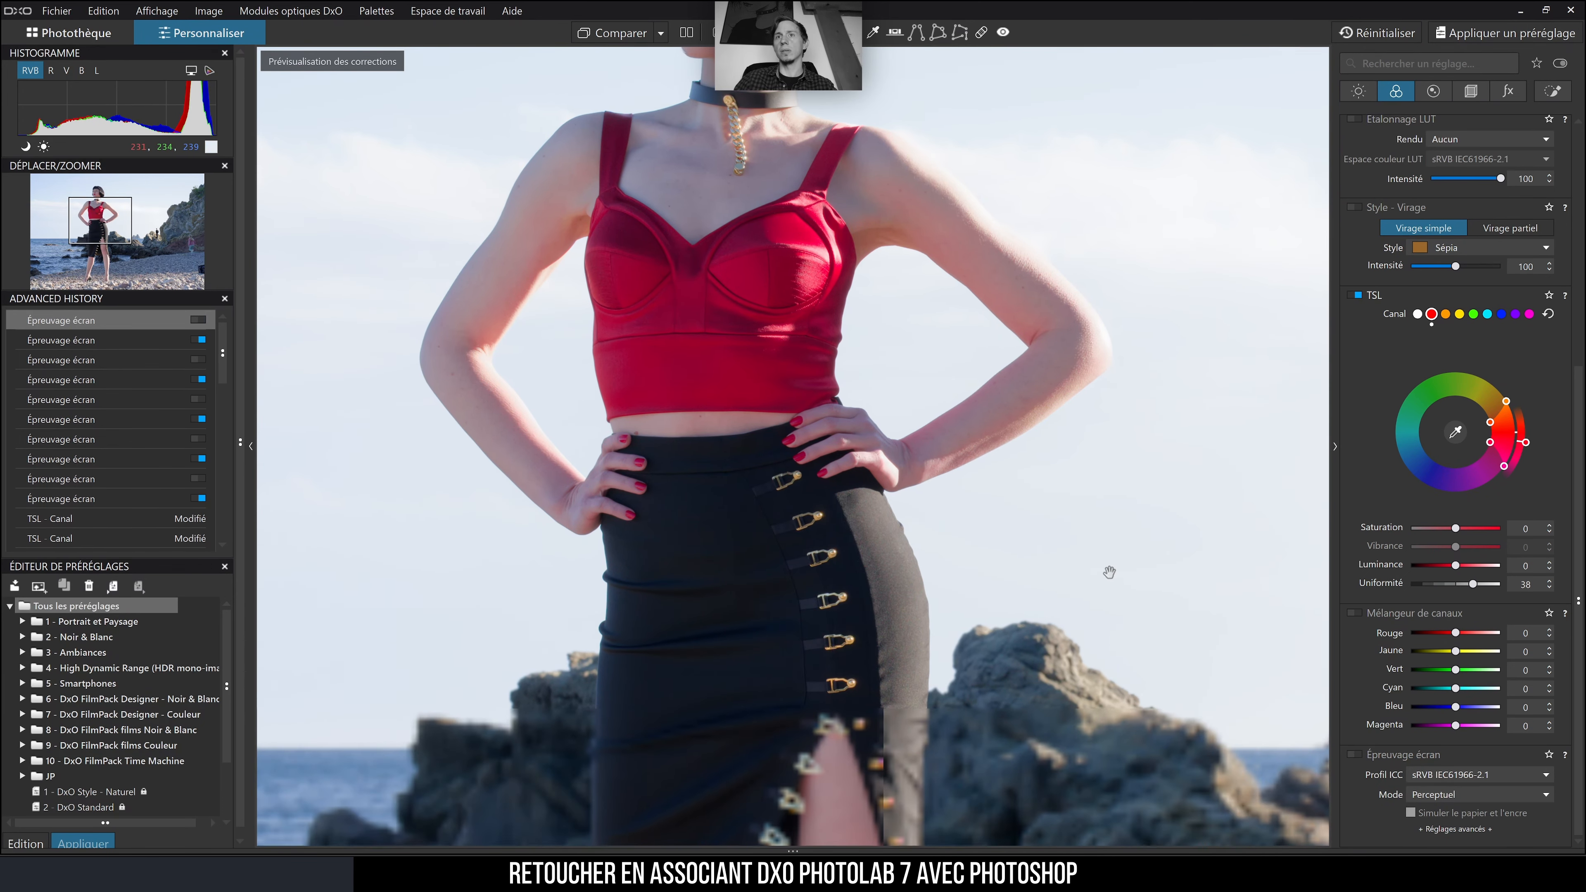
pyautogui.click(1357, 756)
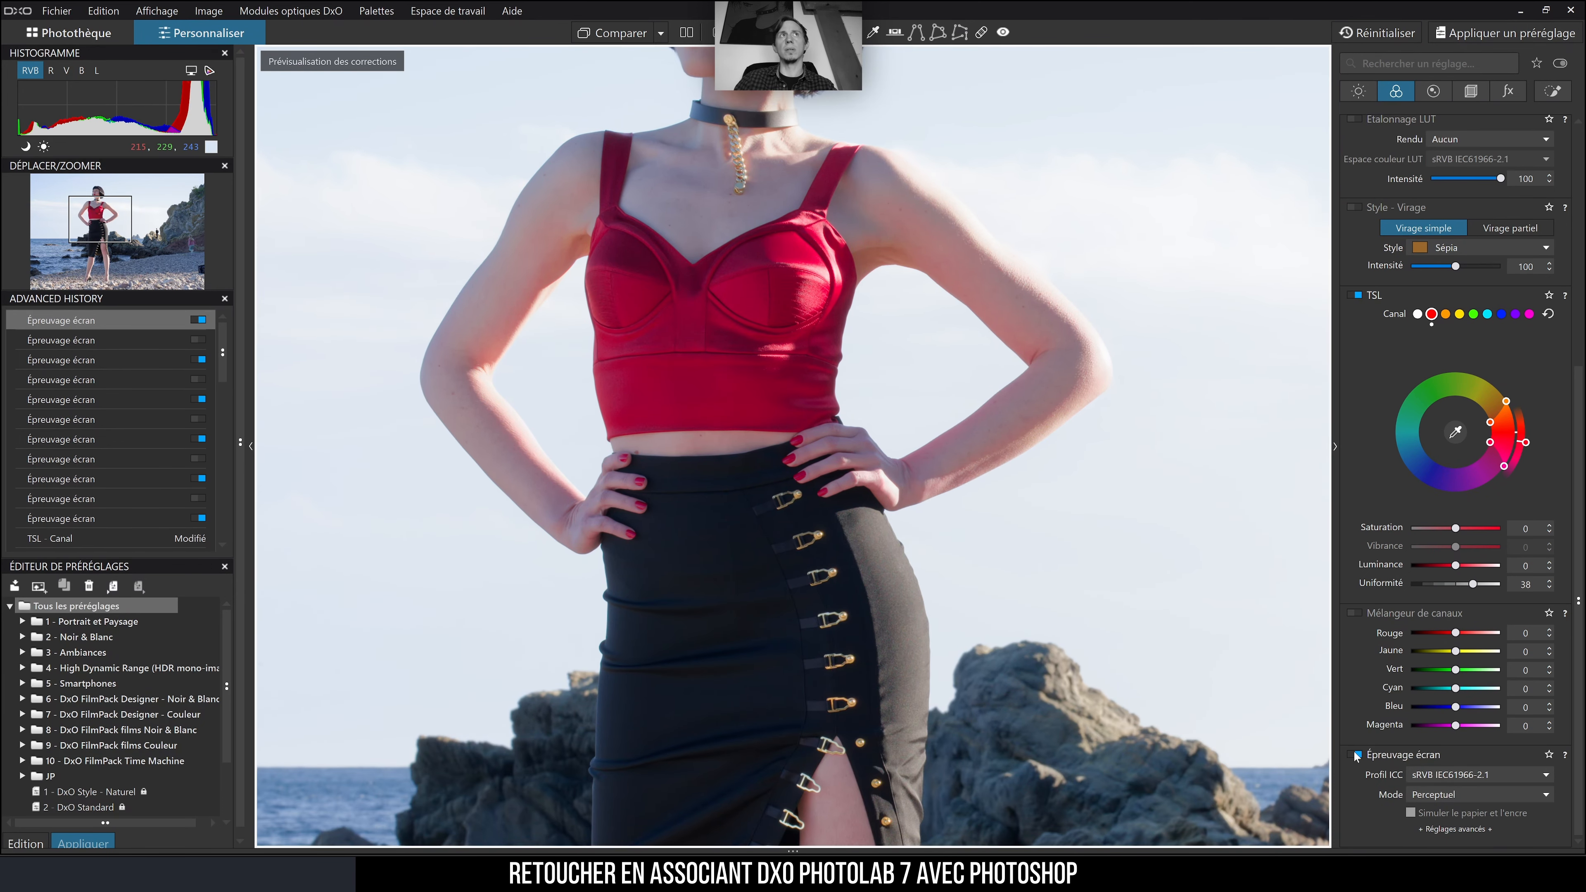
# - Compare the photo with its uncorrected version, and check the whole figure with and without Épreuvage écran
pyautogui.click(613, 33)
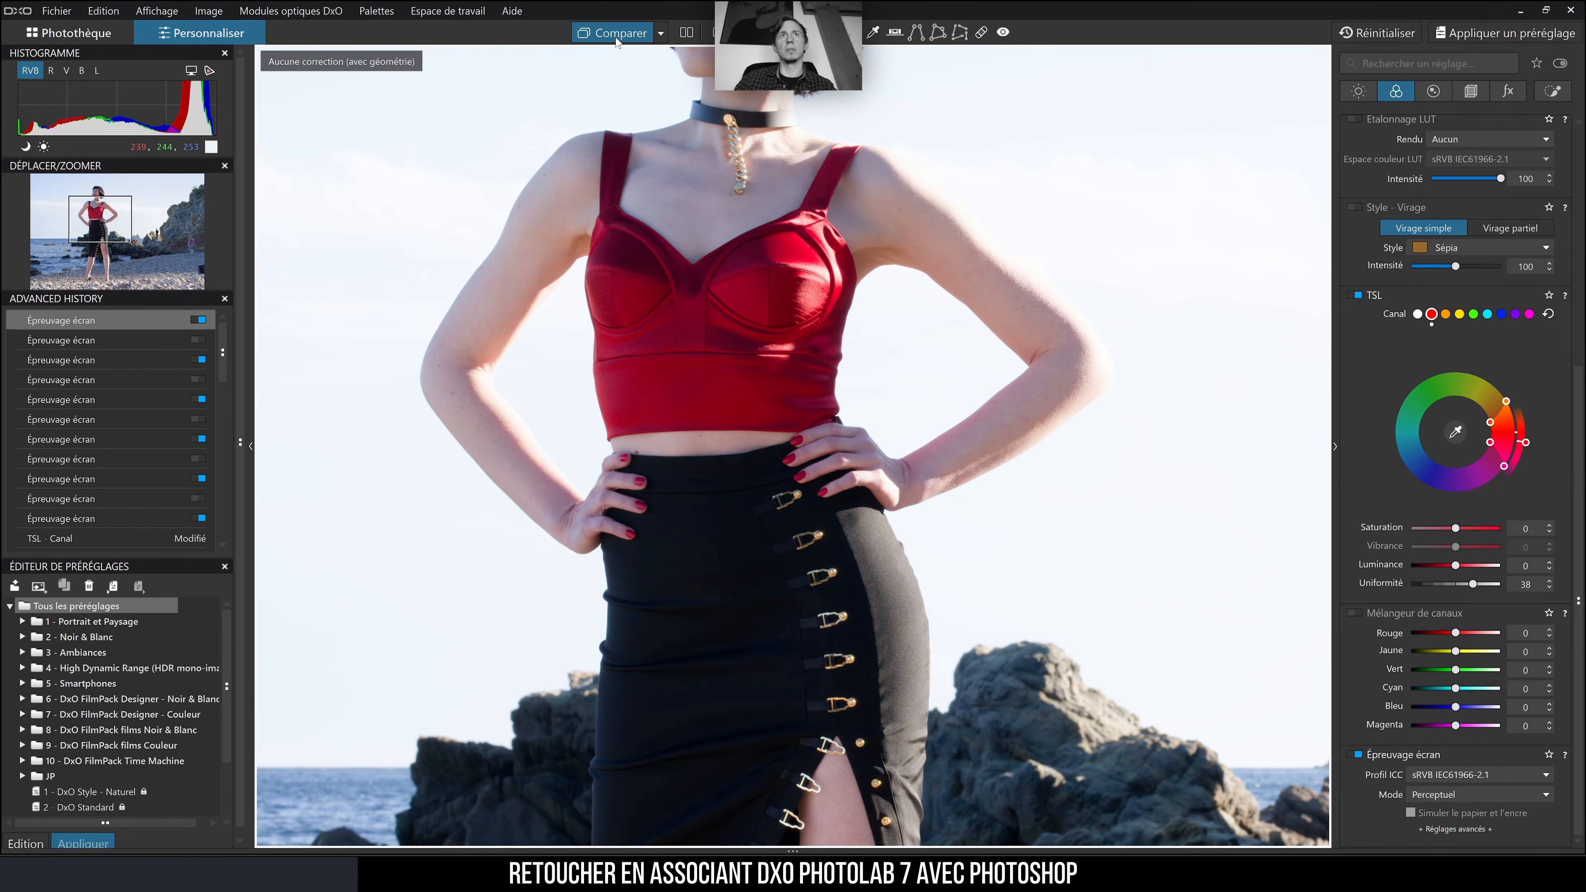
pyautogui.click(1356, 755)
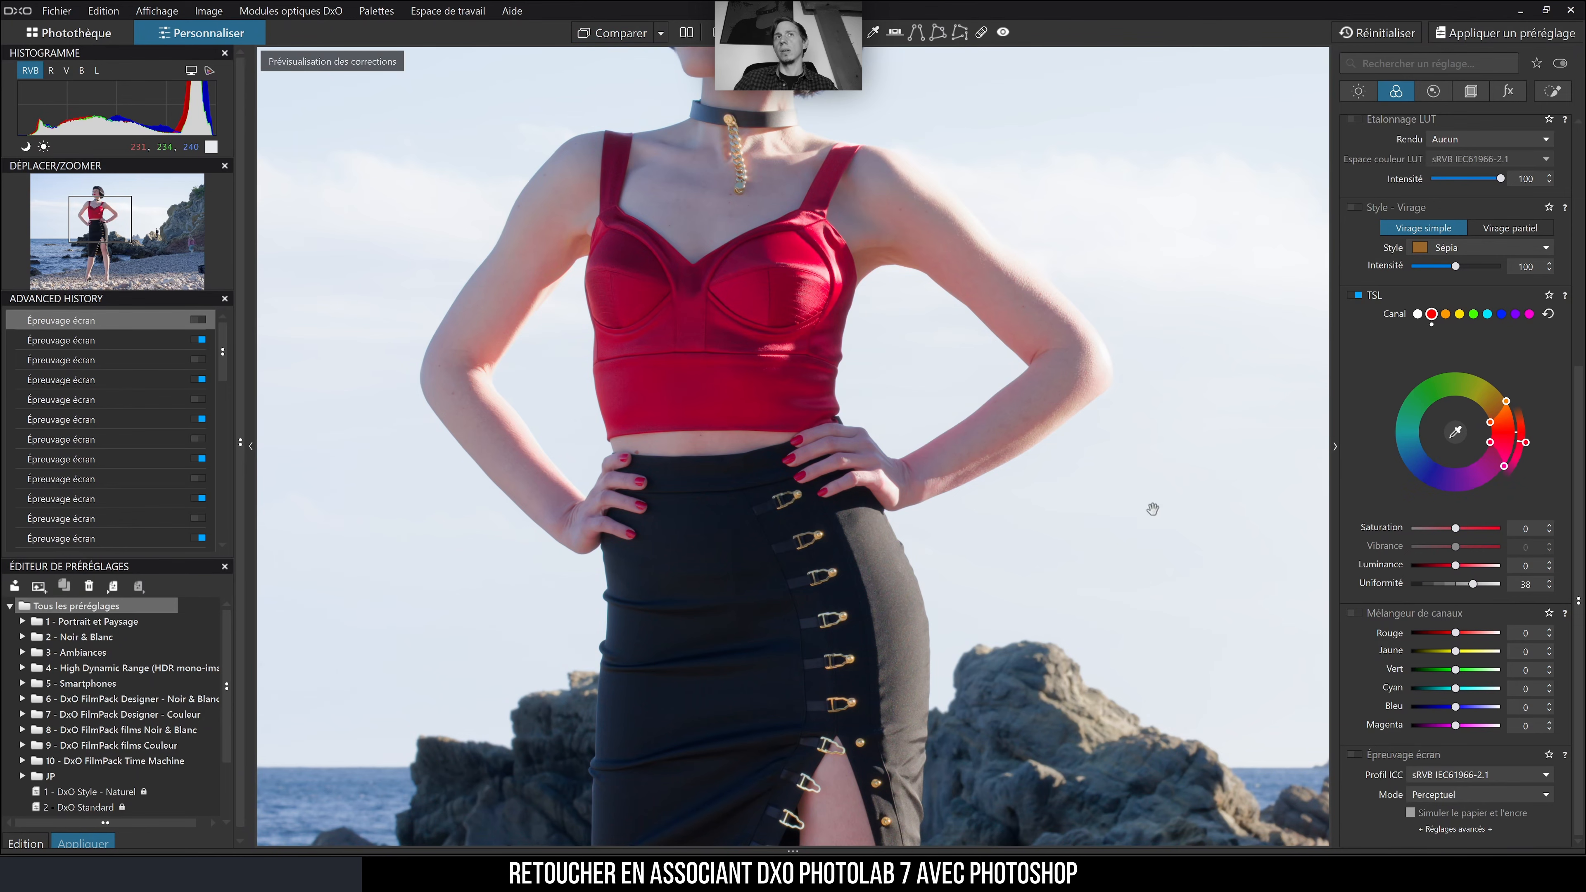
pyautogui.click(661, 34)
pyautogui.click(661, 37)
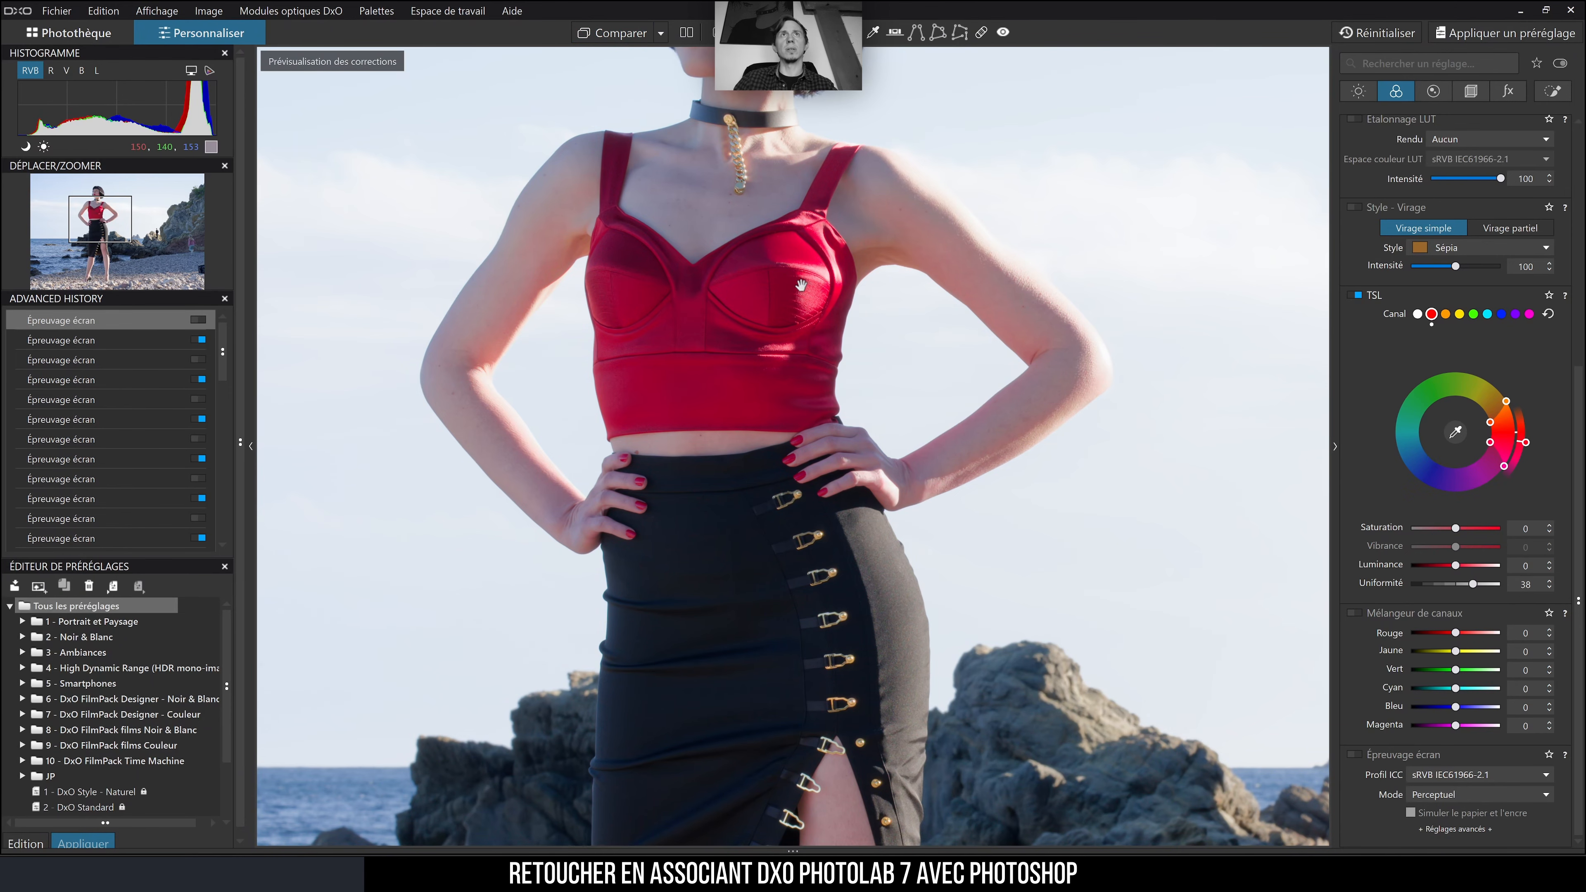
pyautogui.scroll(-4, 1044, 550)
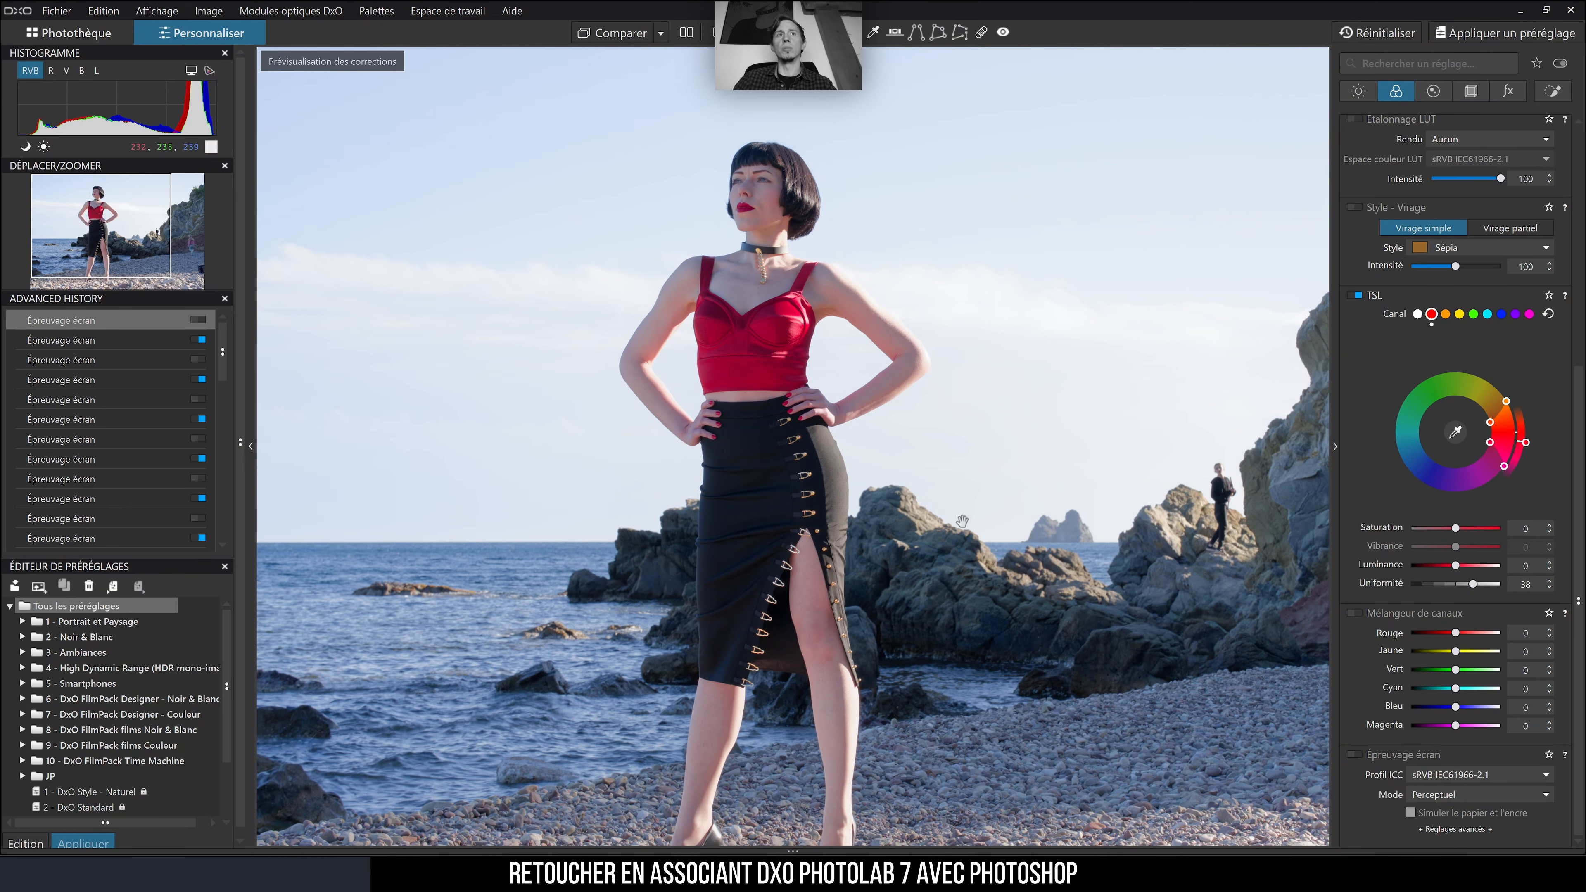
pyautogui.click(771, 521)
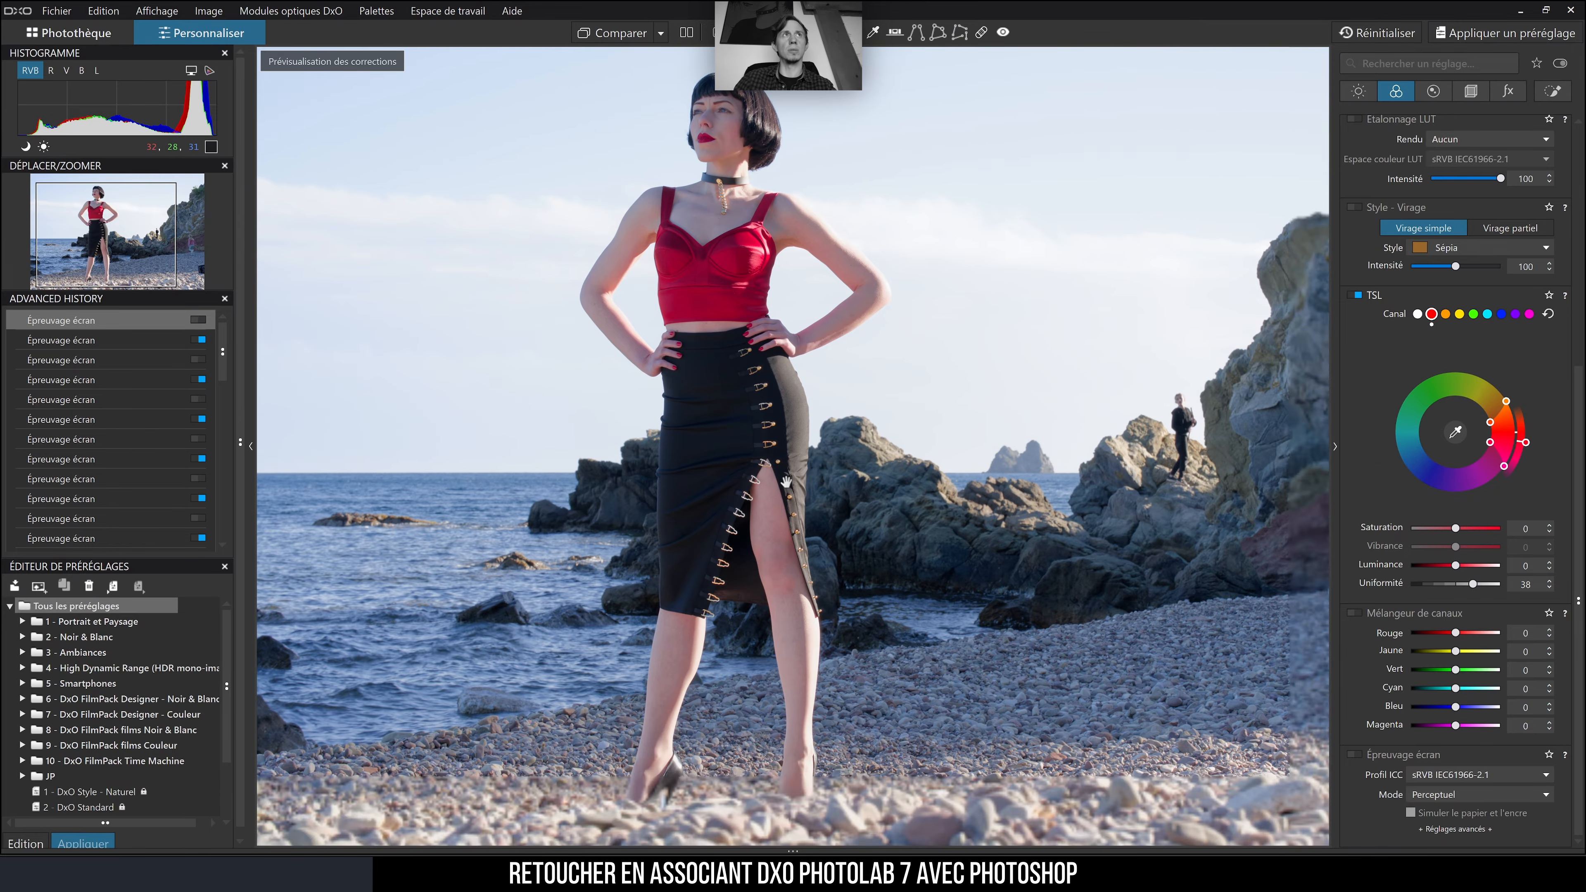
pyautogui.click(1356, 756)
pyautogui.click(1356, 756)
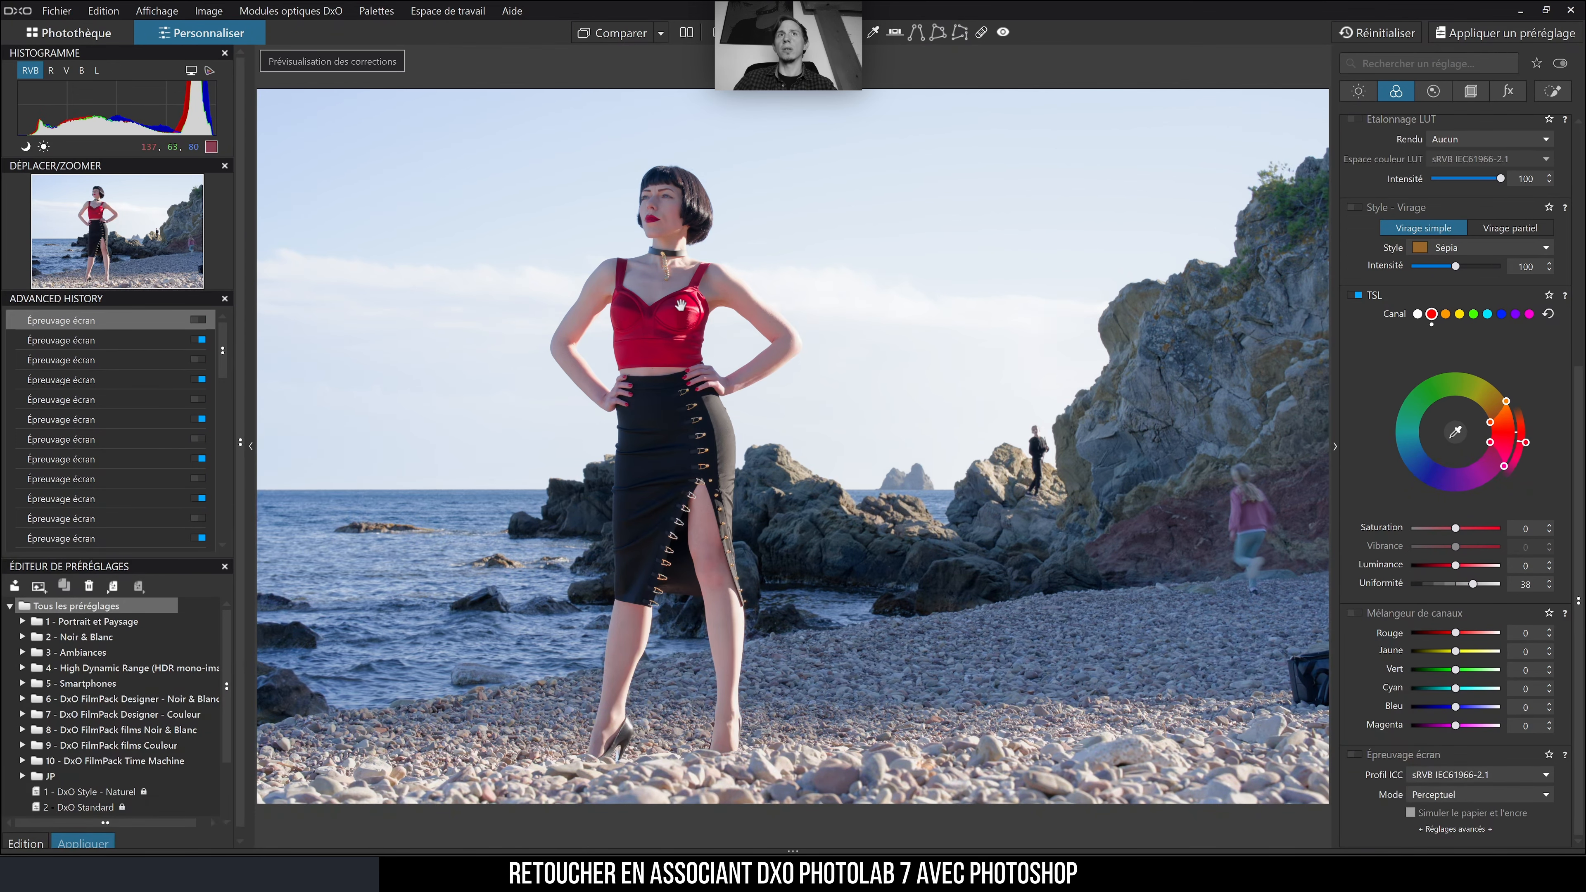
# - Try a Saturation of 27 on the TSL red channel and compare the red top with Épreuvage écran on and off
pyautogui.moveTo(1456, 528); pyautogui.dragTo(1467, 527)
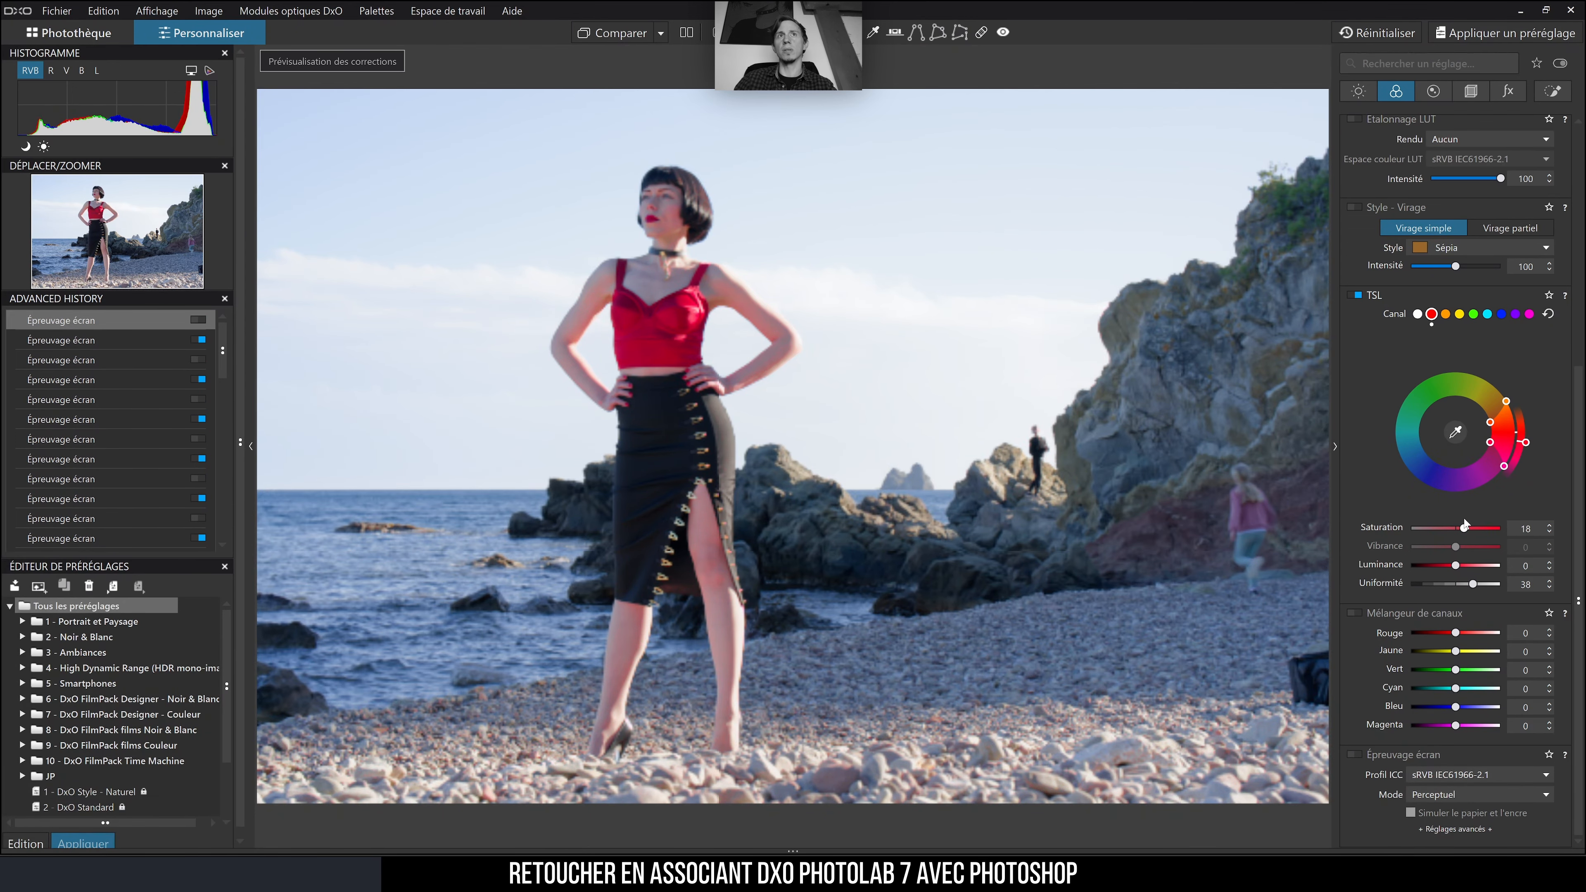
pyautogui.scroll(5, 687, 326)
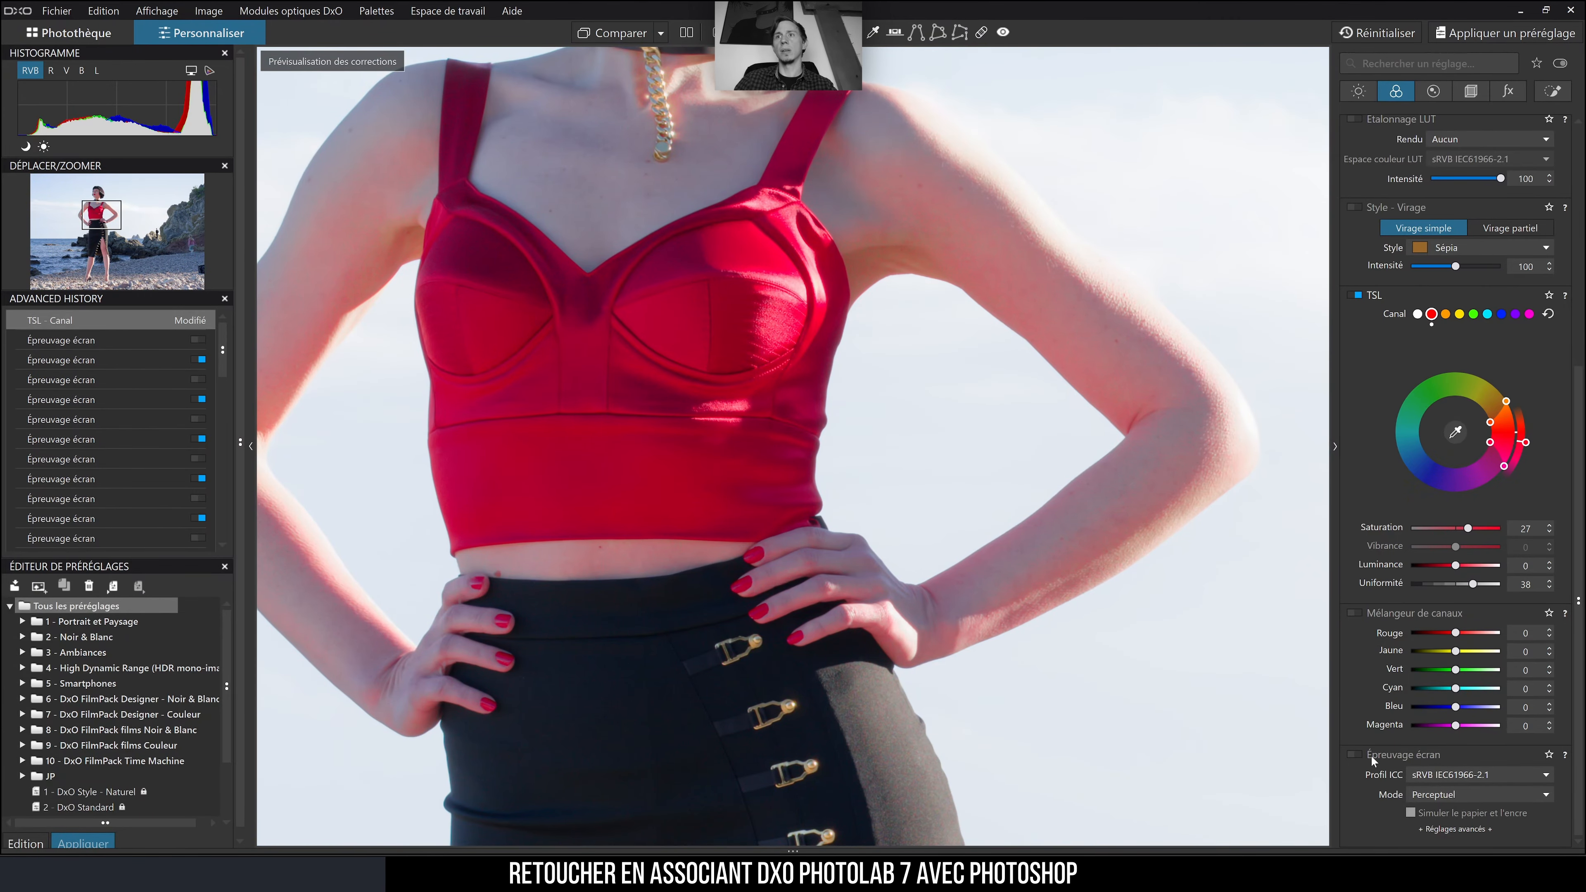
pyautogui.scroll(2, 1372, 759)
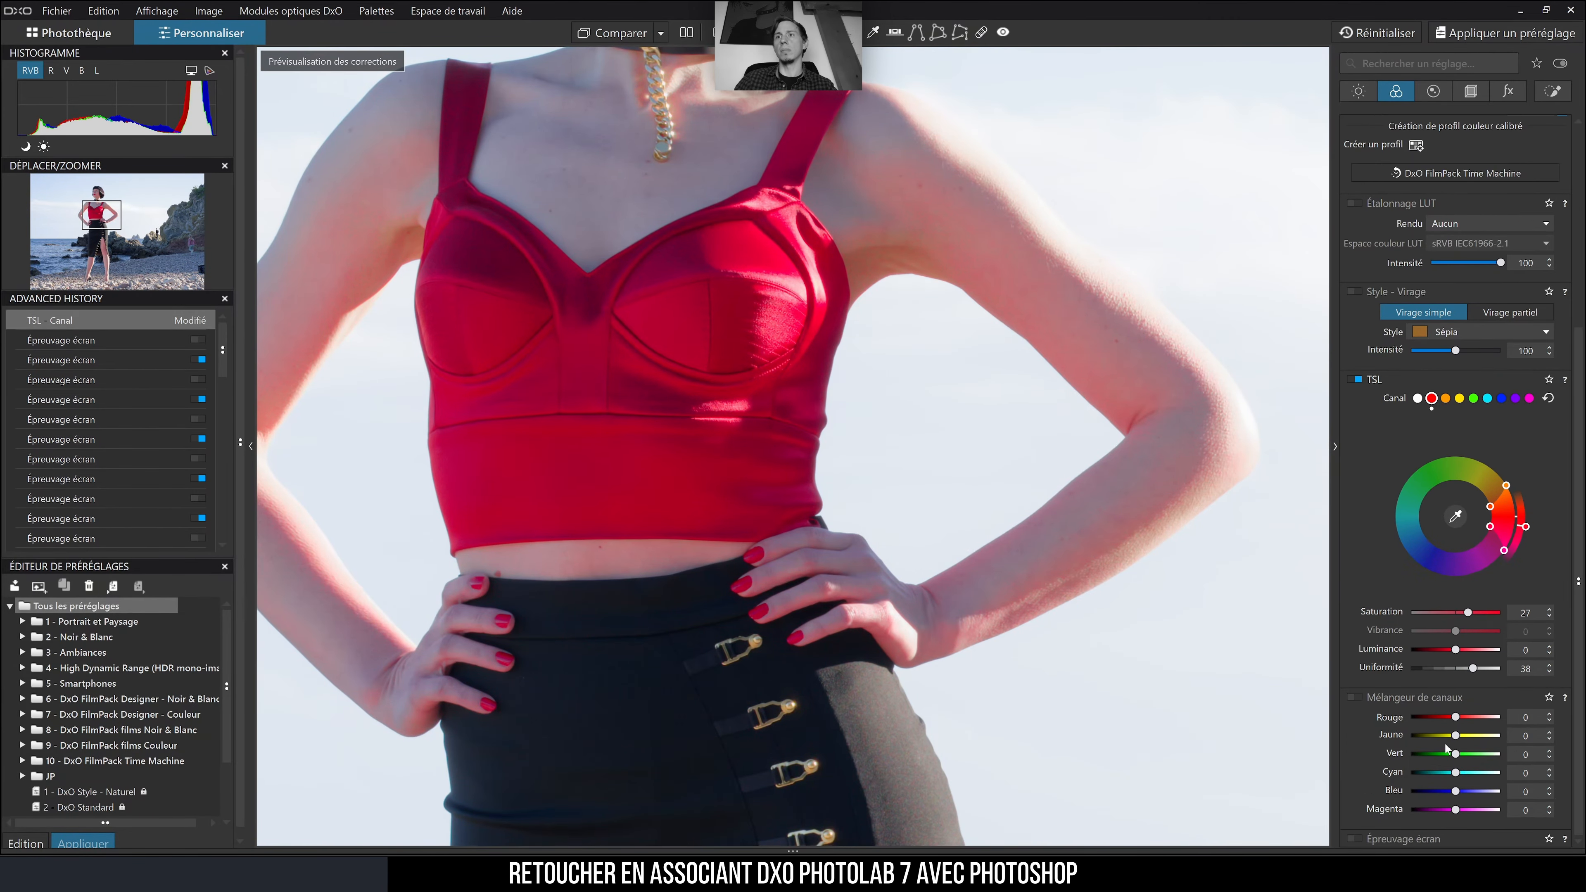
pyautogui.click(1390, 837)
pyautogui.click(1354, 753)
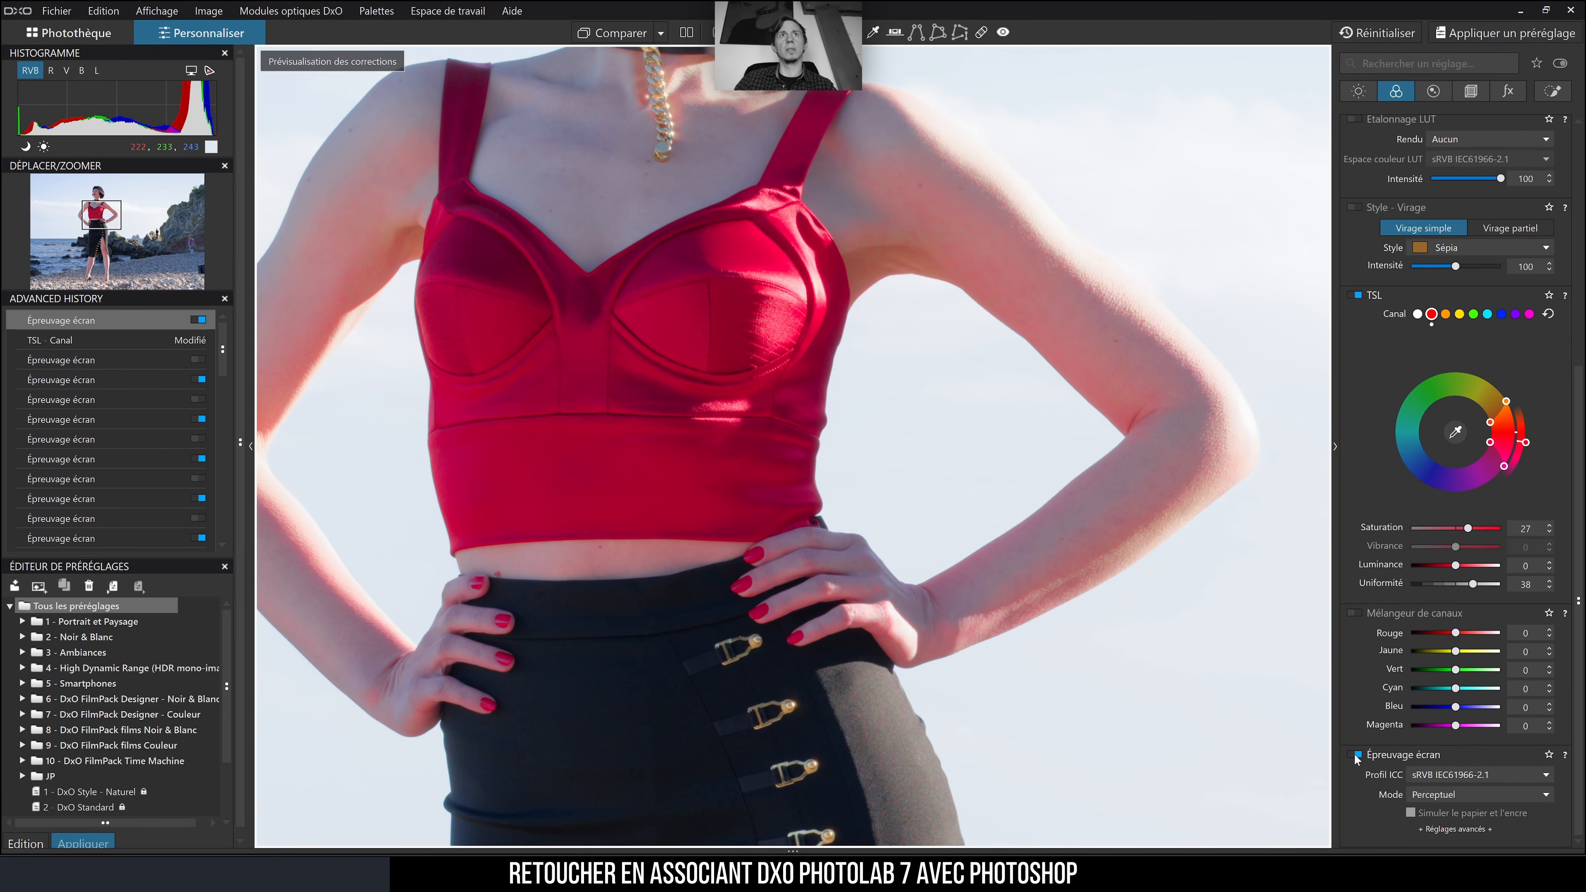
pyautogui.click(1355, 754)
pyautogui.click(1355, 755)
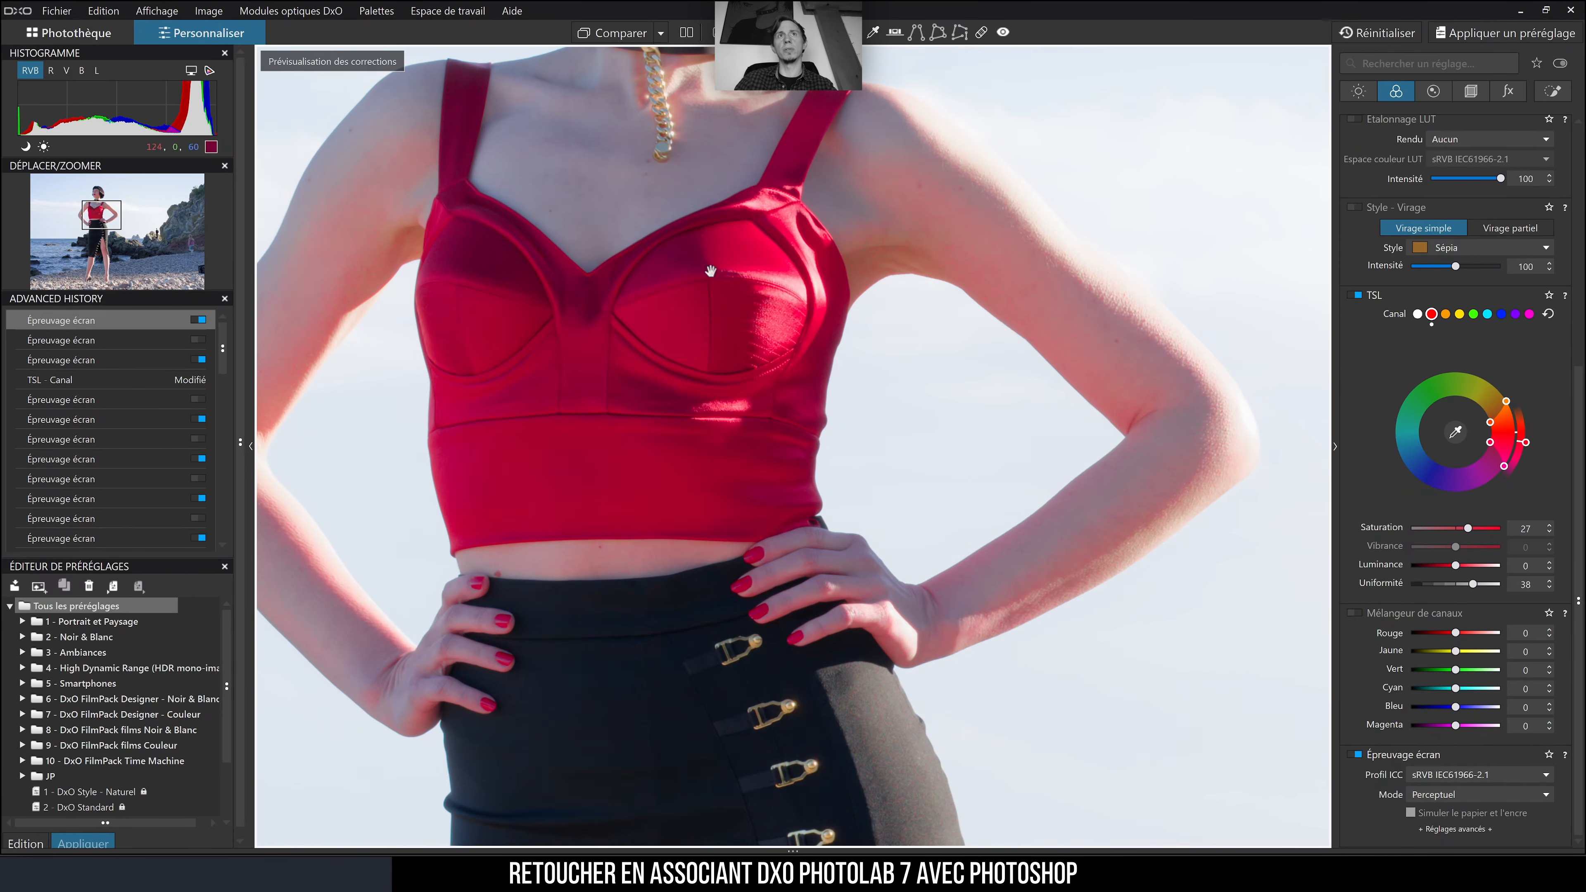
pyautogui.click(1355, 755)
pyautogui.click(1354, 755)
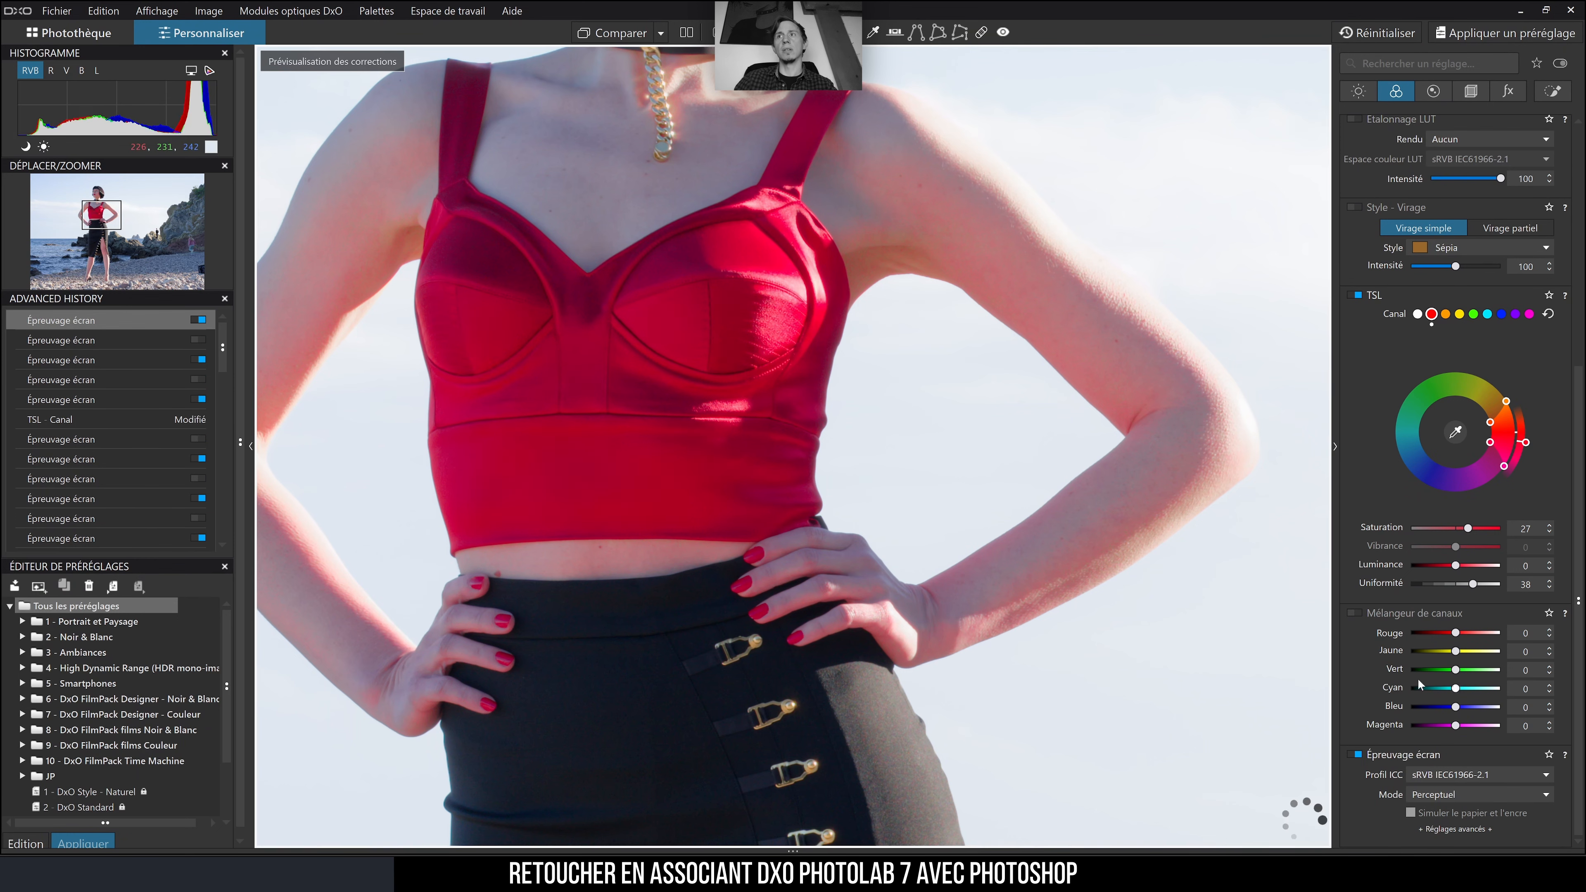
# - Reset the TSL red channel's Saturation to 0 and compare the red top again with and without Épreuvage écran
pyautogui.doubleClick(1467, 528)
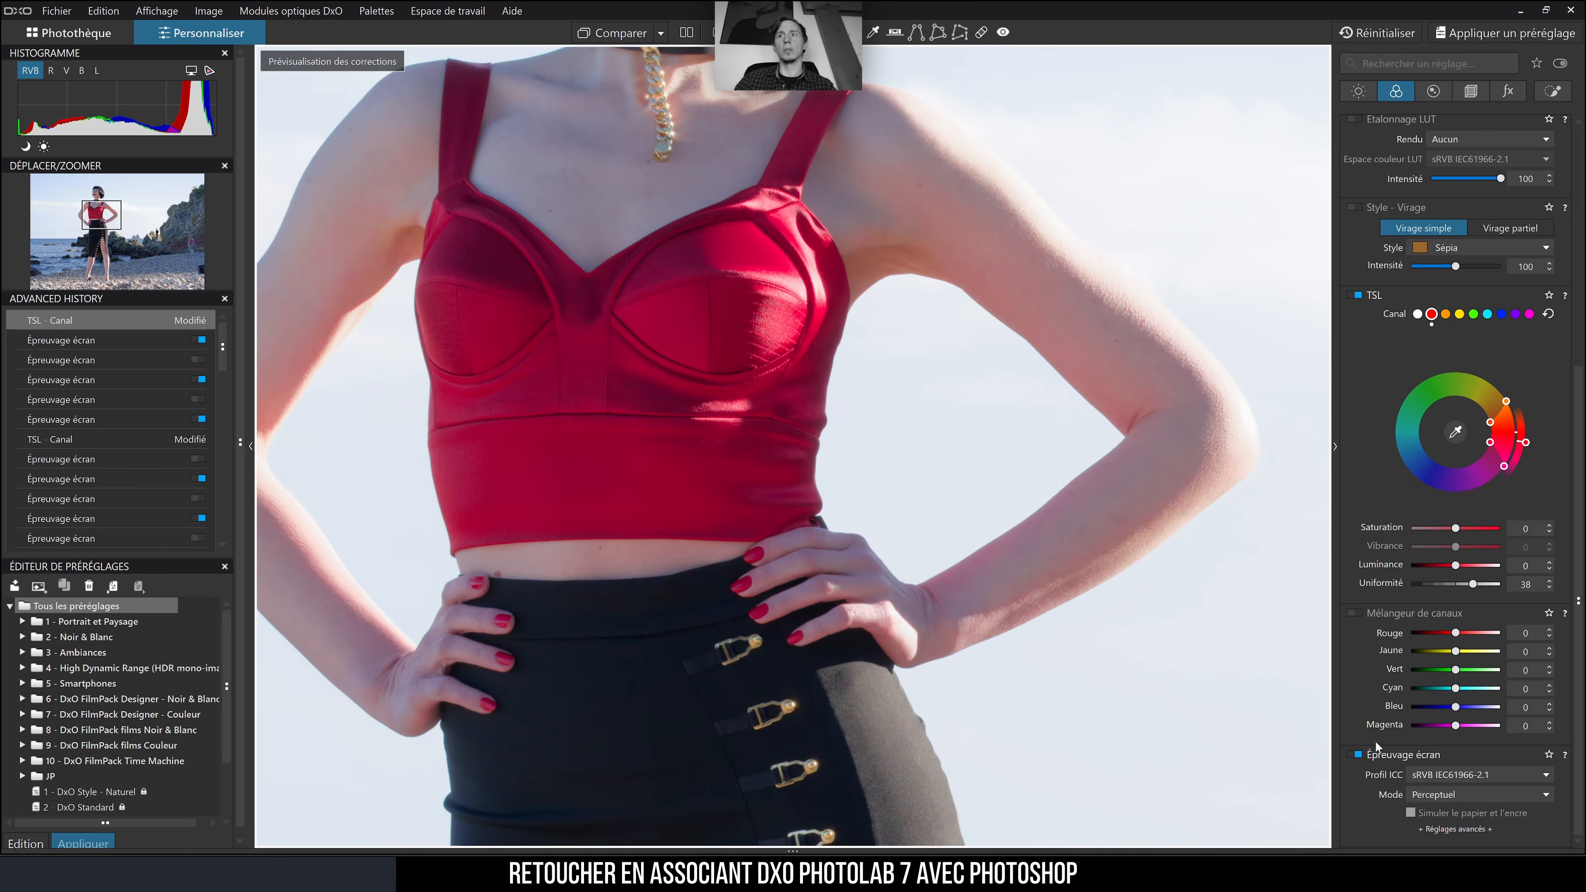
pyautogui.click(1355, 754)
pyautogui.click(1355, 755)
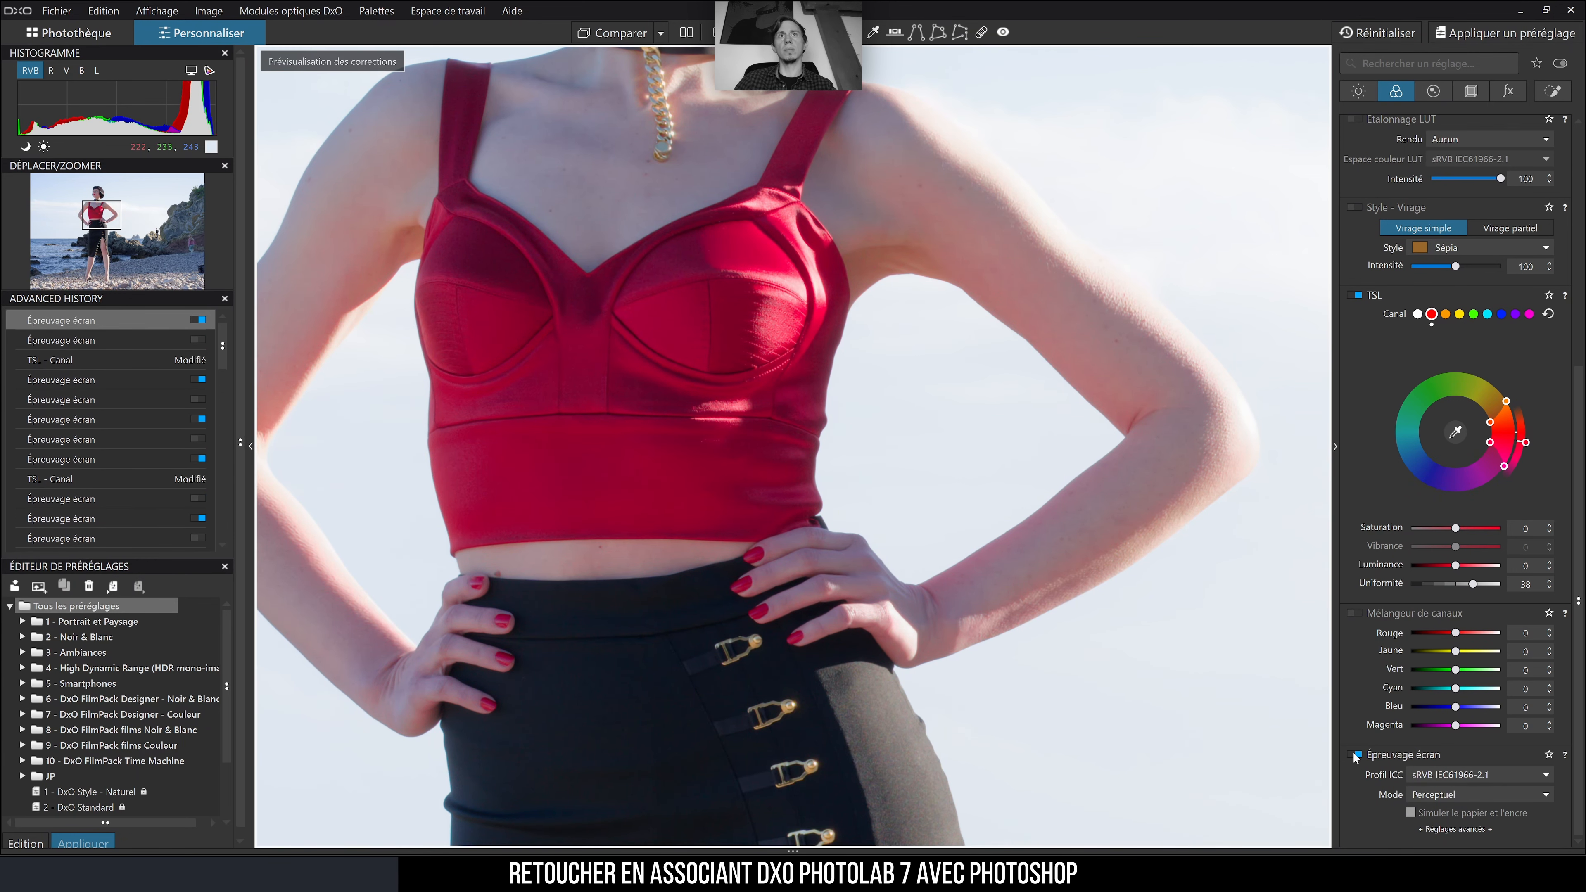
pyautogui.click(1355, 754)
pyautogui.click(1355, 755)
pyautogui.click(1354, 755)
pyautogui.click(1355, 755)
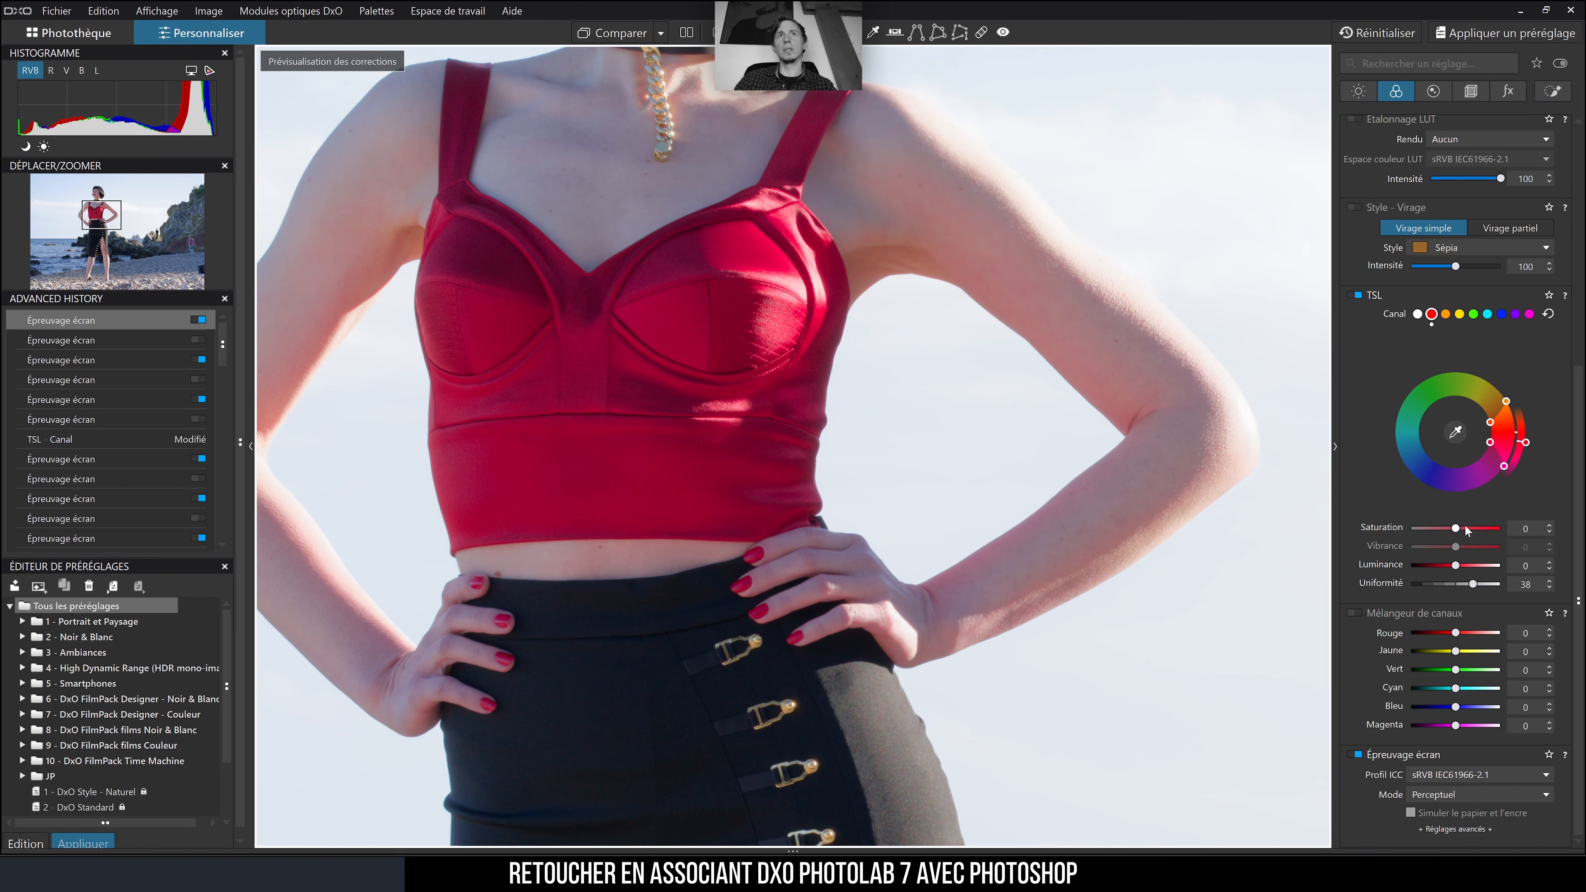
# - Set the TSL red channel's Saturation to 28, compare the top with Épreuvage écran on and off, and leave the proofing on
pyautogui.moveTo(1461, 526); pyautogui.dragTo(1473, 528)
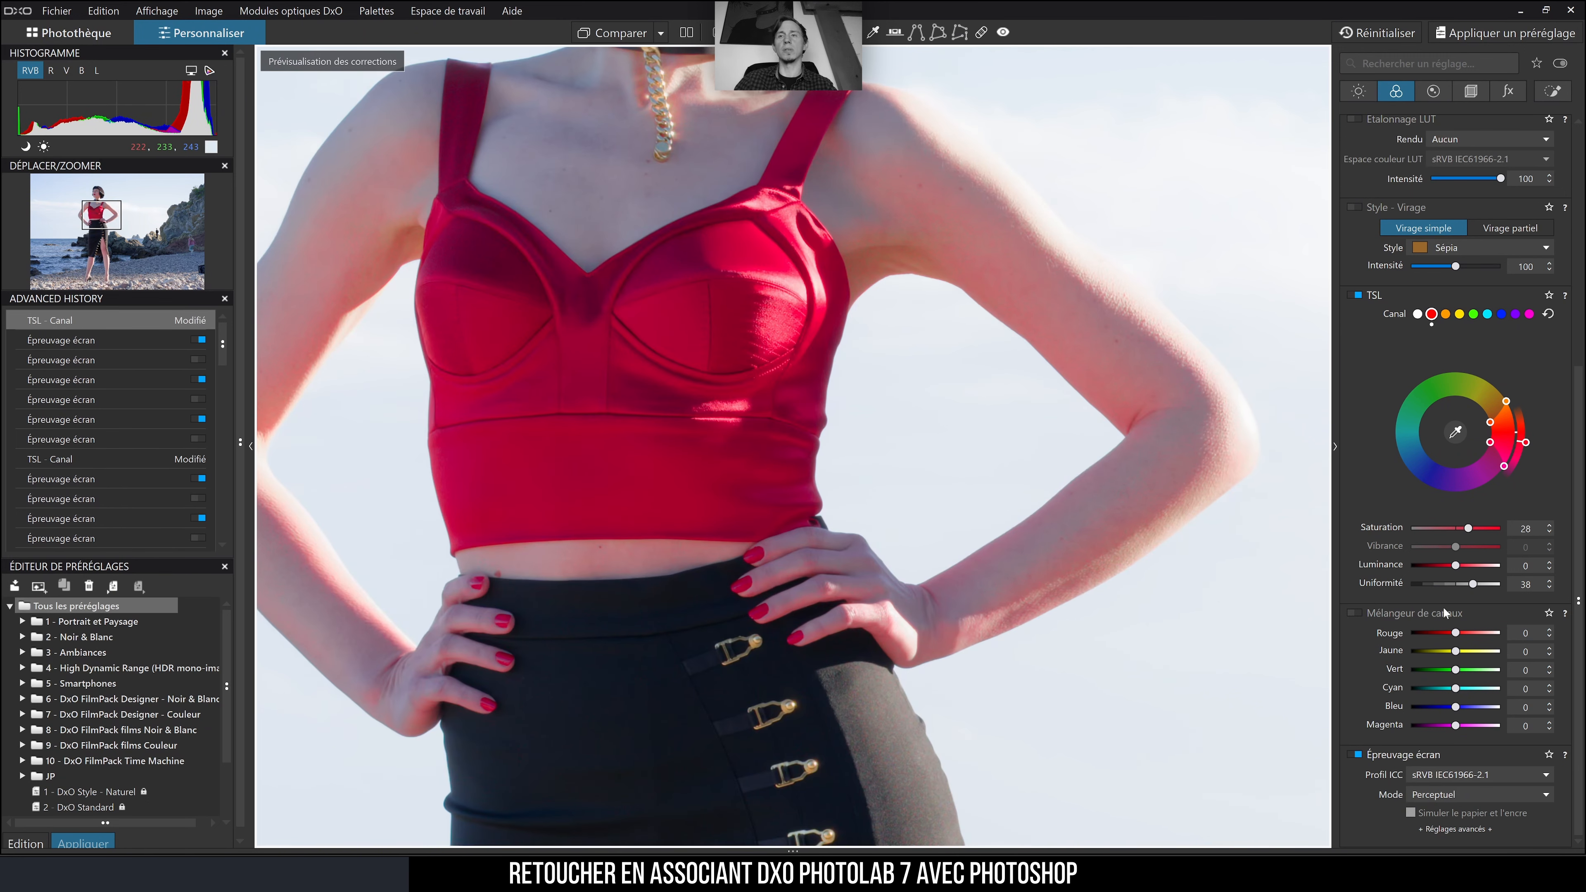
pyautogui.click(1356, 754)
pyautogui.click(1356, 754)
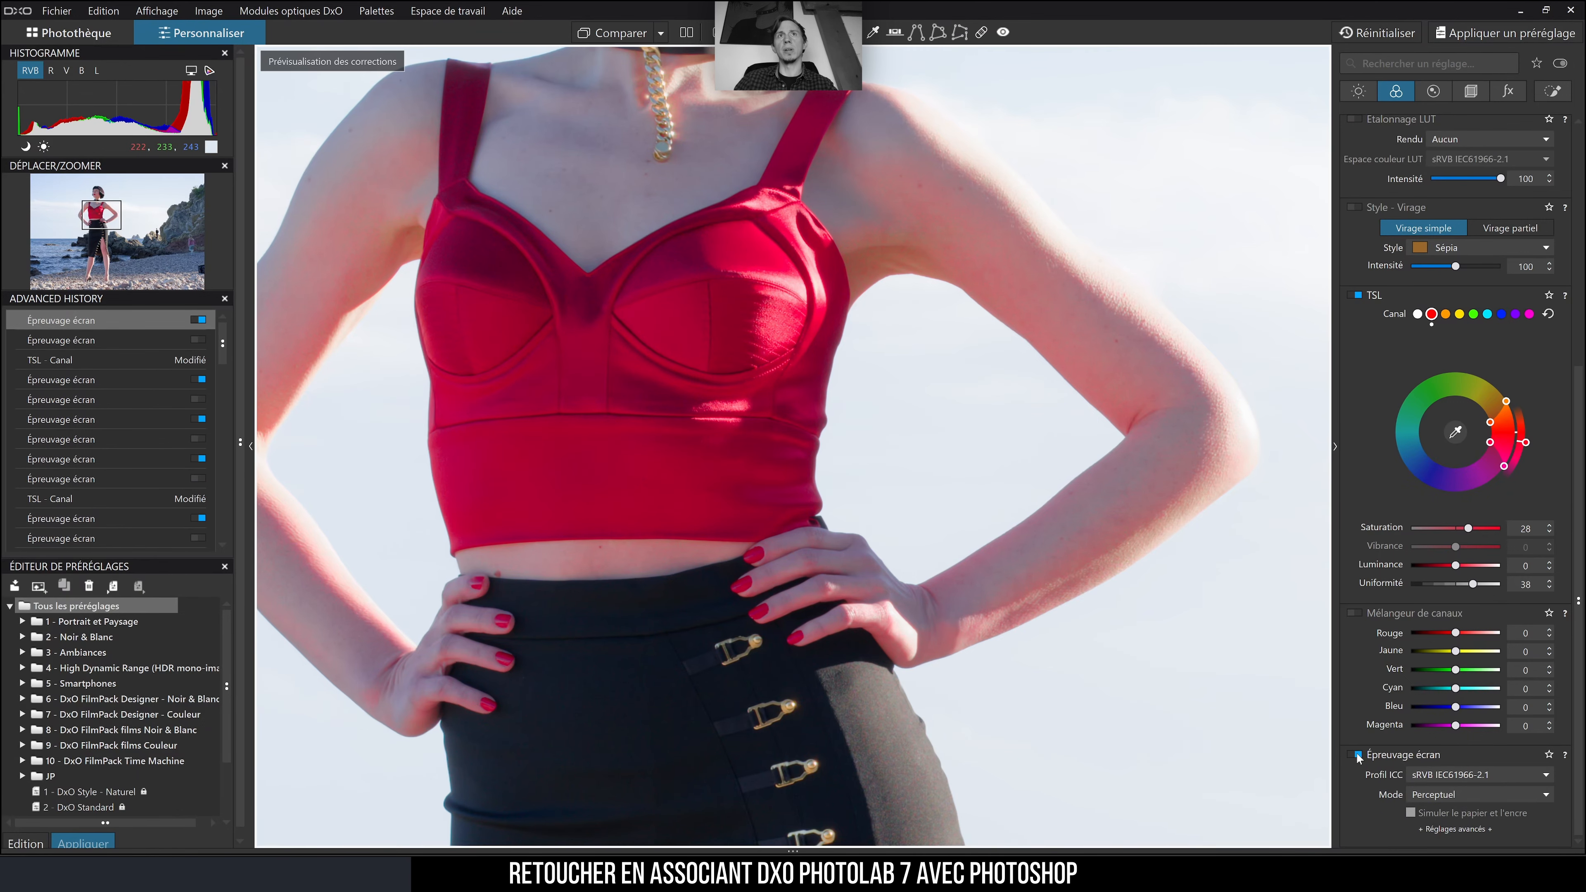
pyautogui.click(1356, 754)
pyautogui.click(1356, 755)
pyautogui.click(1356, 754)
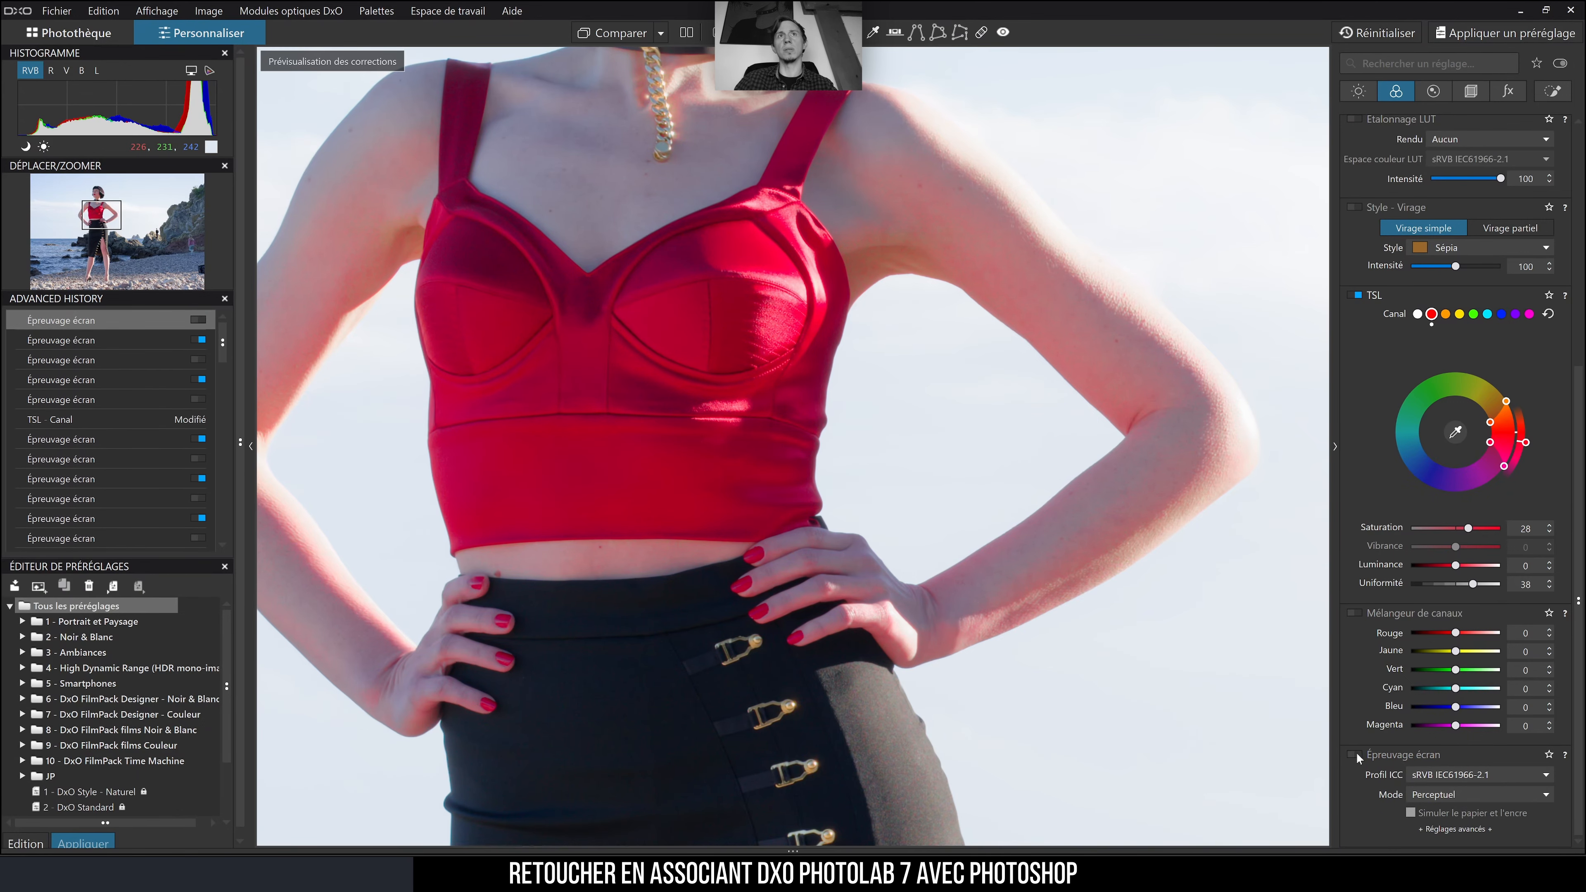
pyautogui.click(1356, 755)
pyautogui.click(1356, 754)
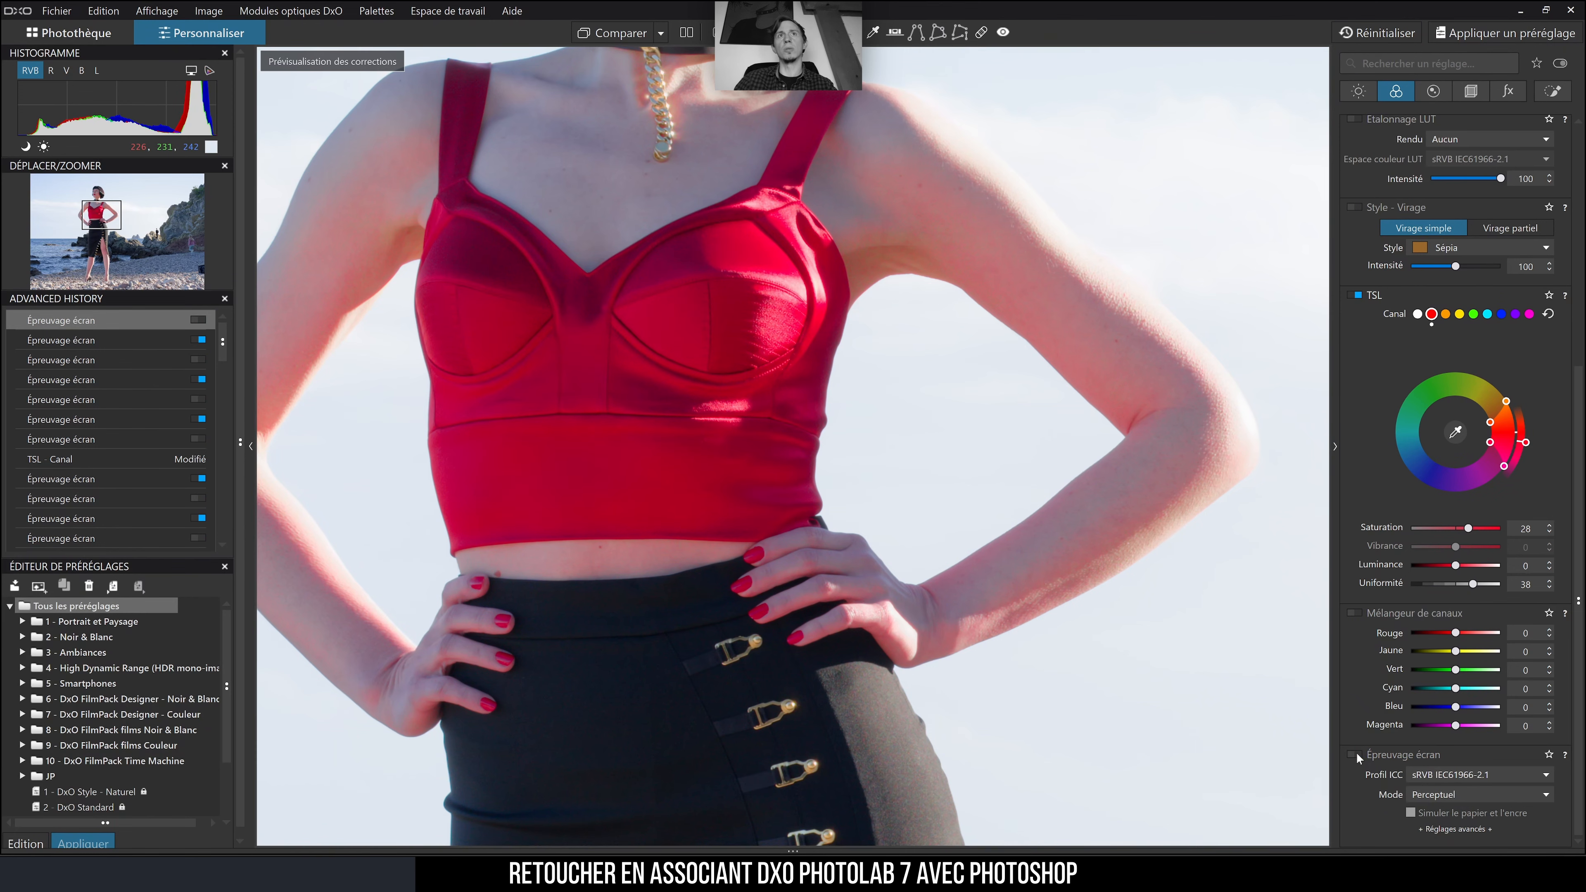
pyautogui.click(1356, 754)
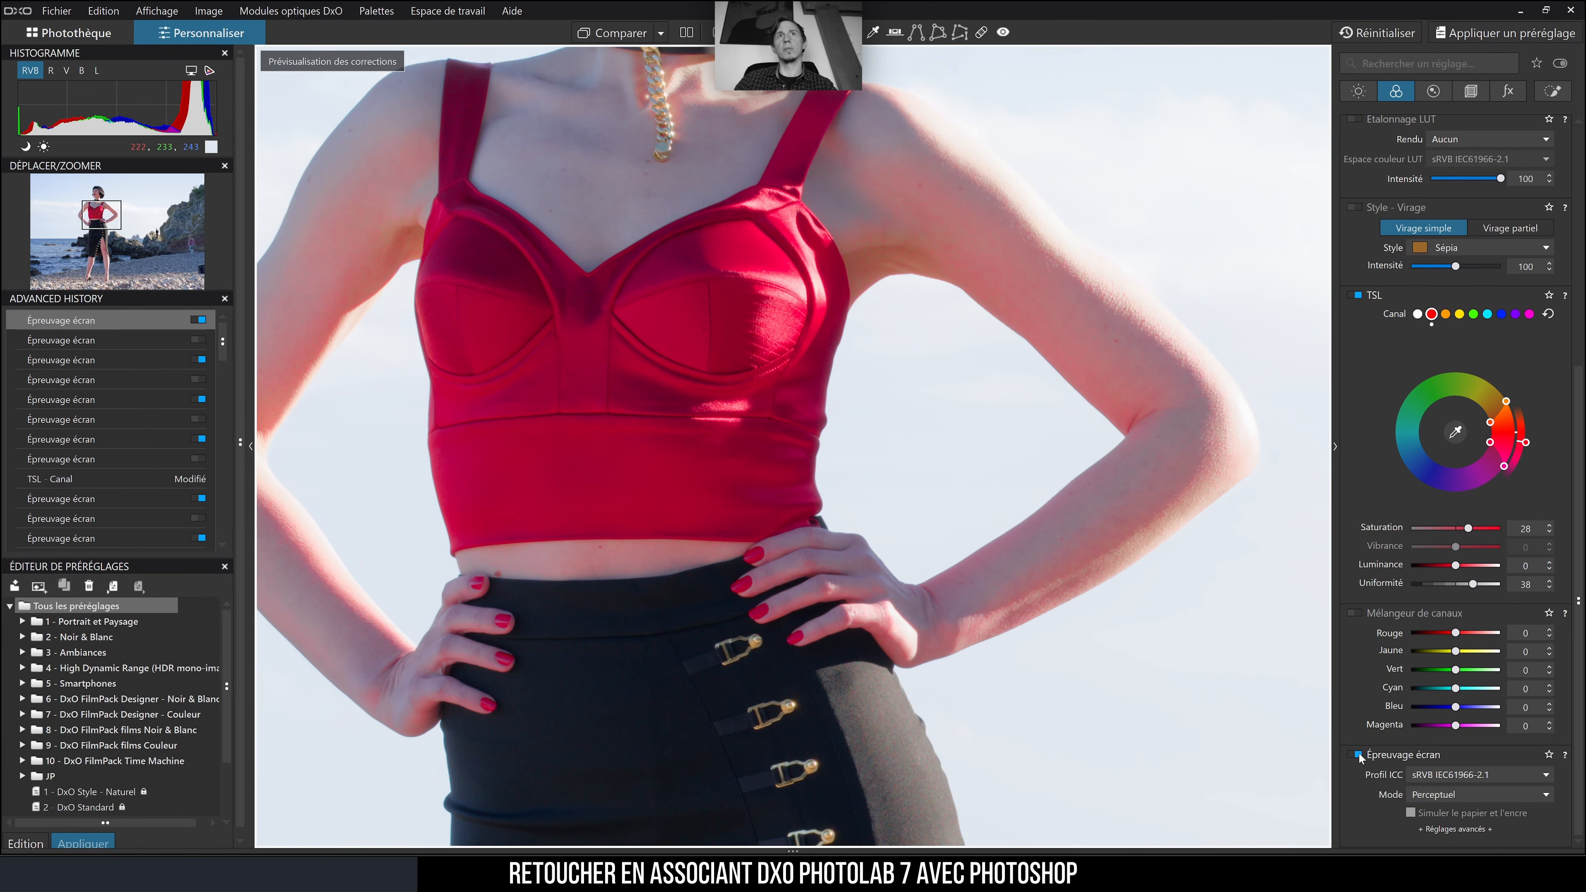
pyautogui.click(1358, 753)
pyautogui.click(1358, 753)
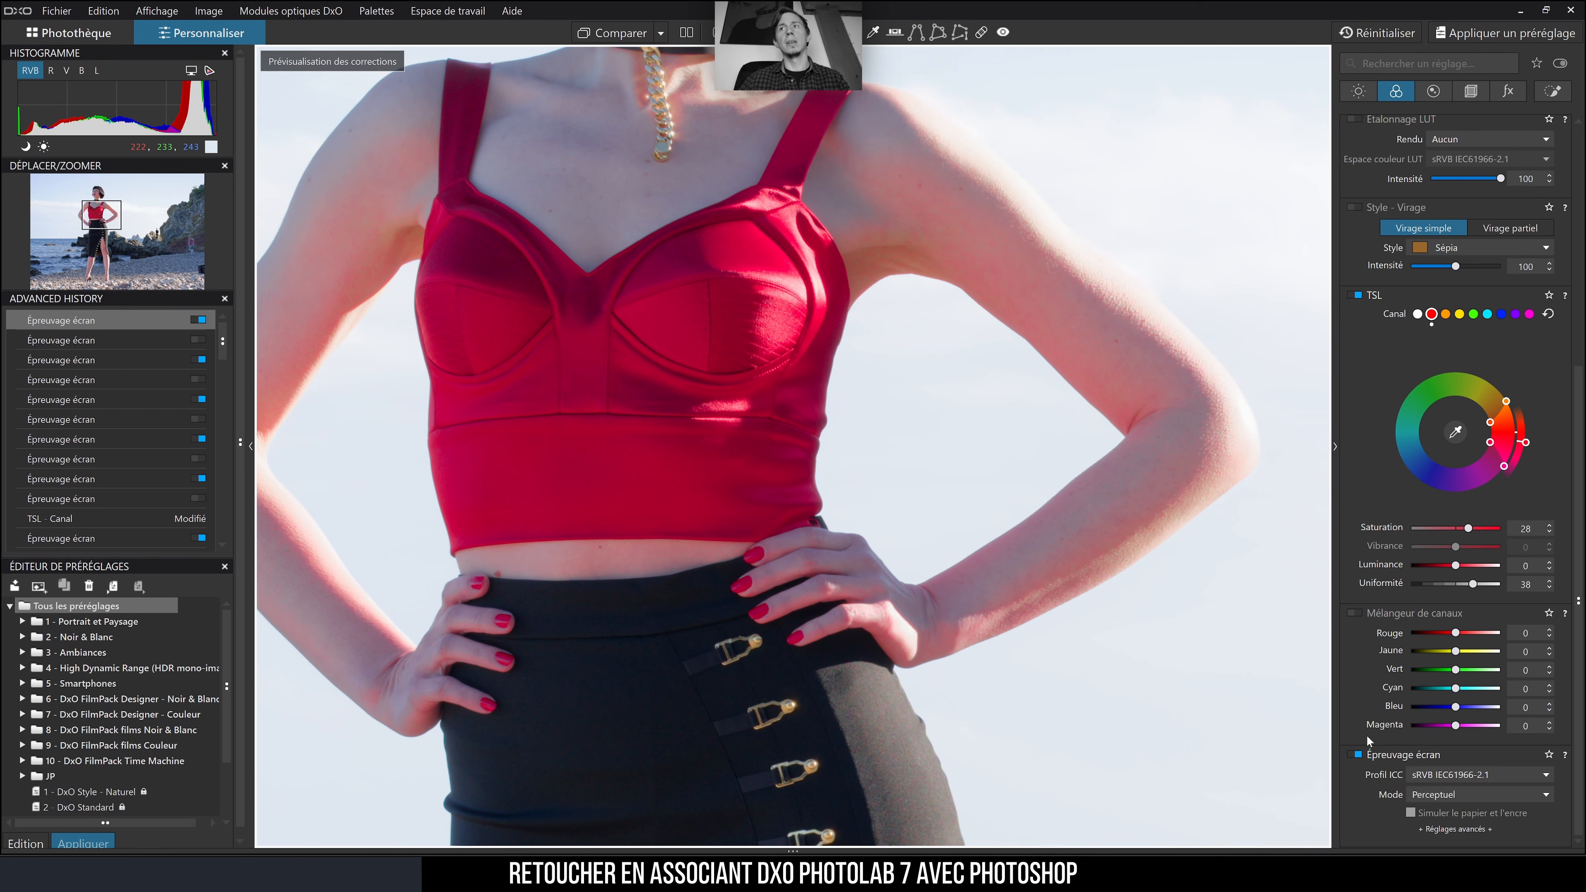
# - Turn off Épreuvage écran and reset the TSL red channel's Saturation to 0
pyautogui.click(1356, 754)
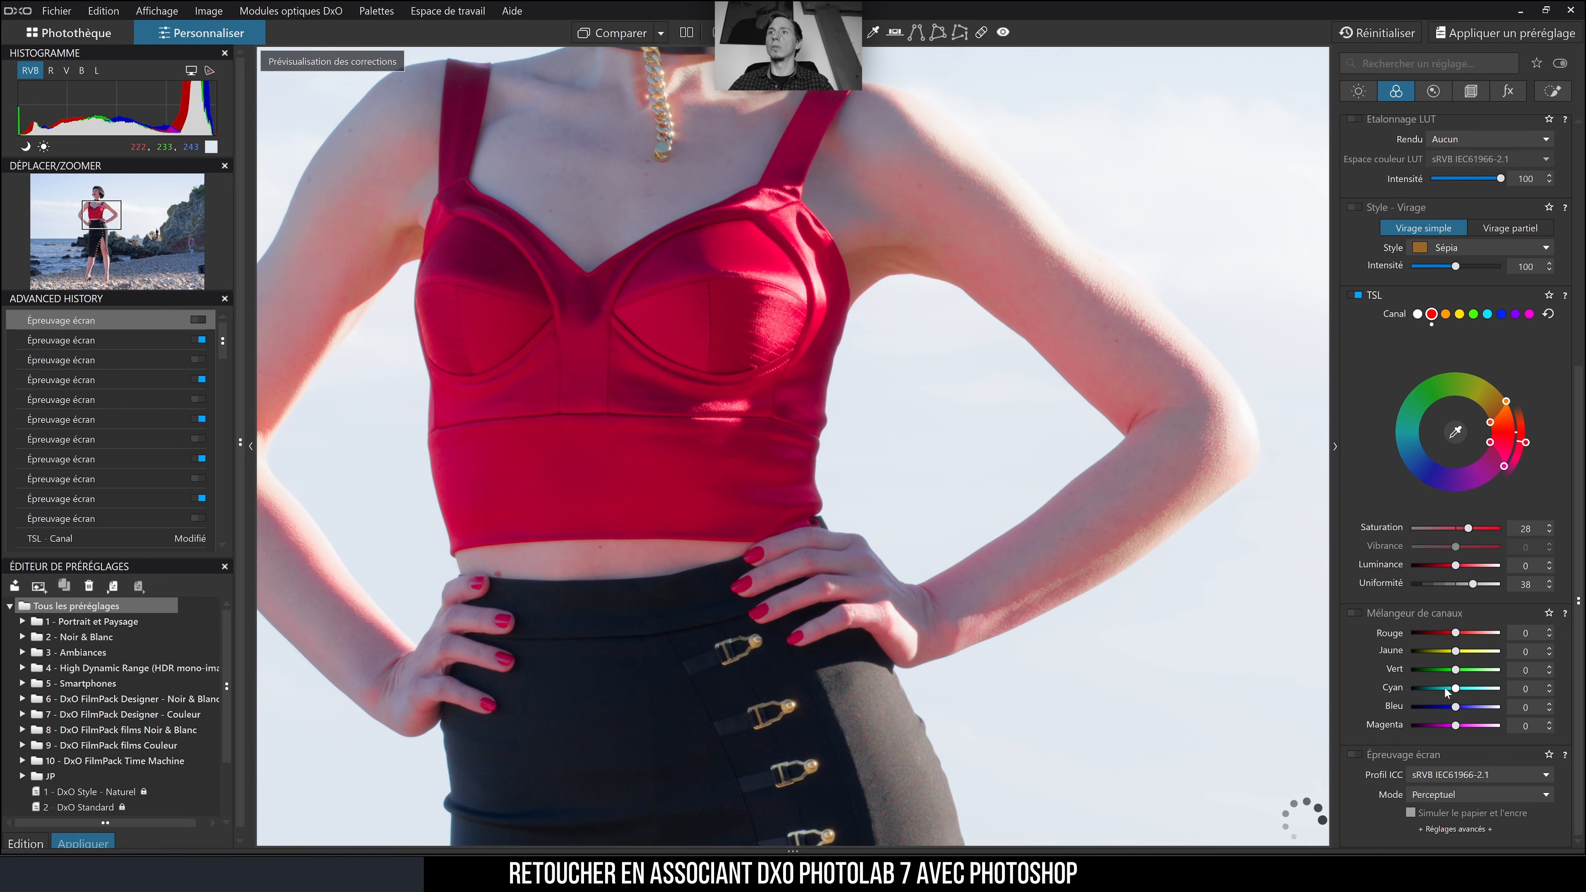
pyautogui.doubleClick(1468, 528)
pyautogui.scroll(-5, 1116, 378)
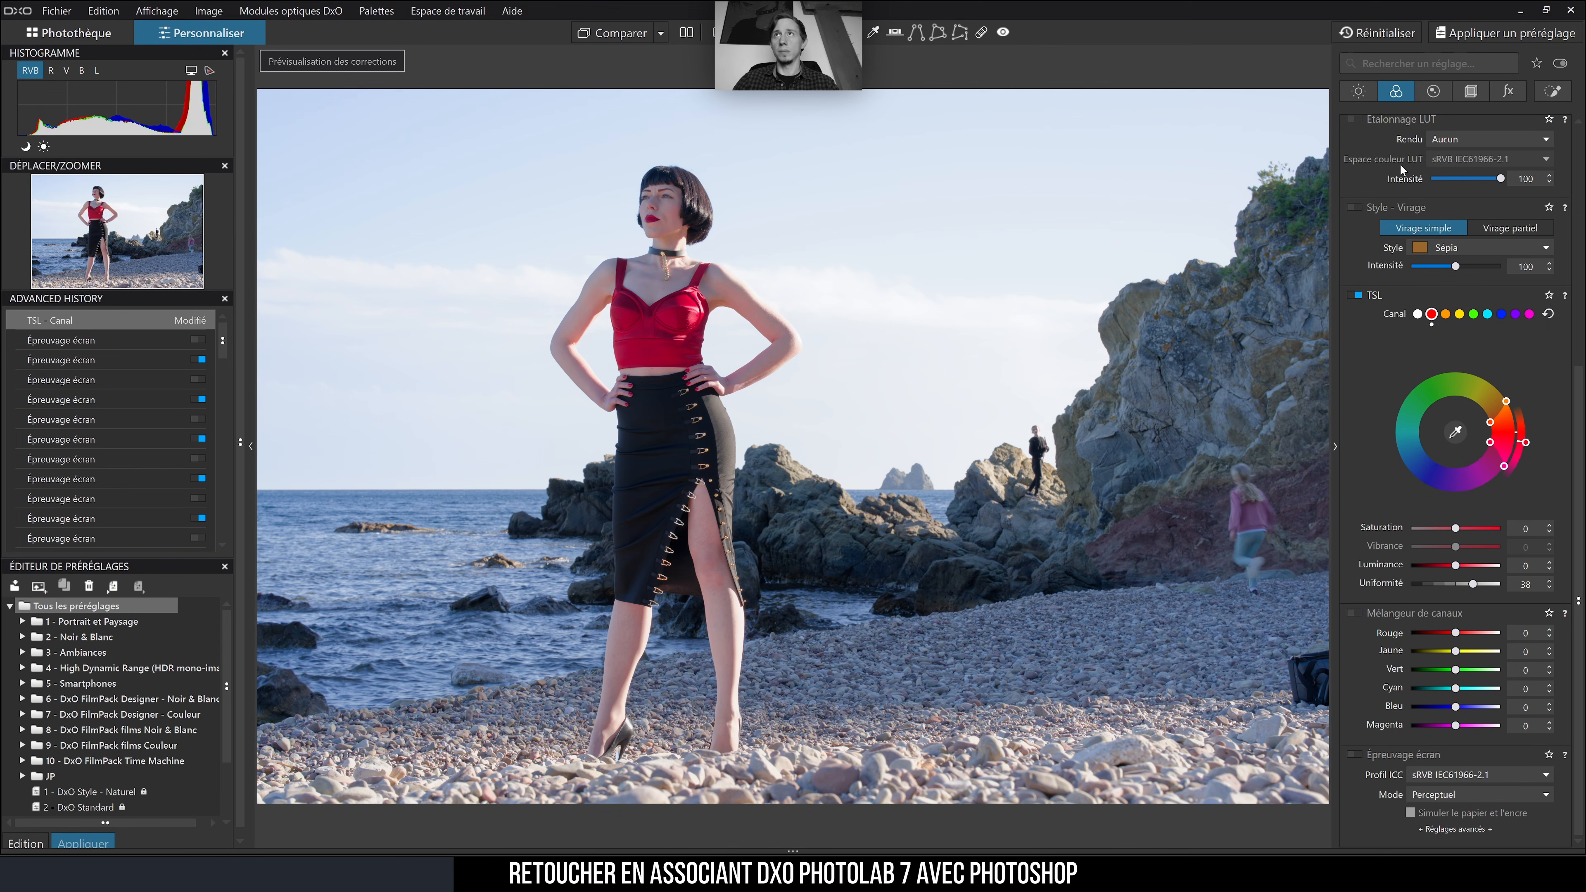
# - Activate Aberration chromatique and compare the cliff-top foliage against the sky with and without it, leaving the correction on
pyautogui.click(1433, 91)
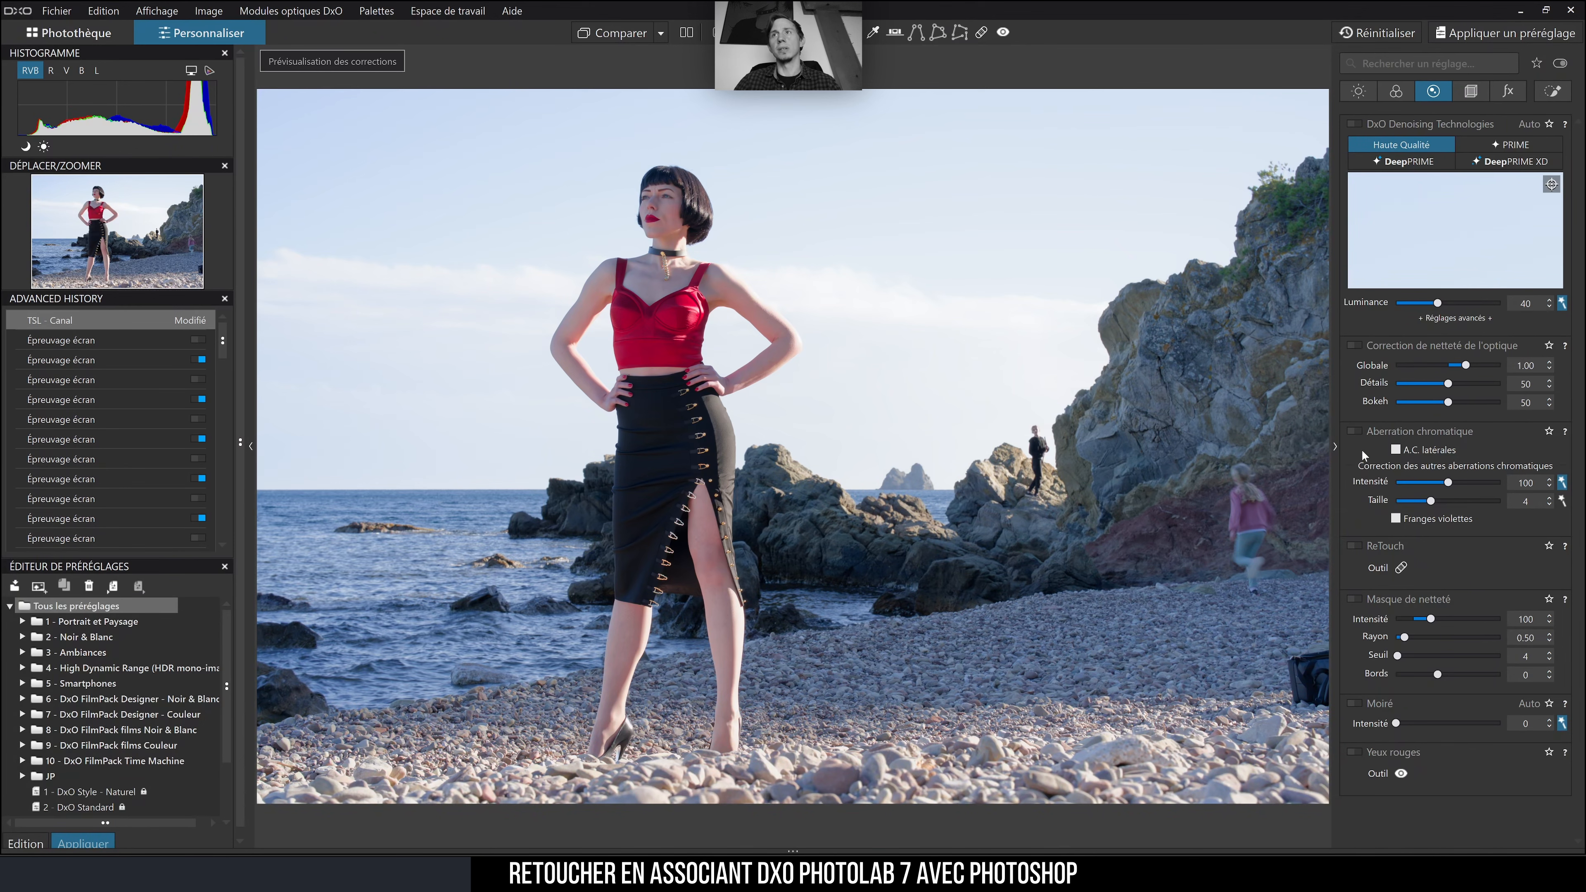
pyautogui.click(1354, 431)
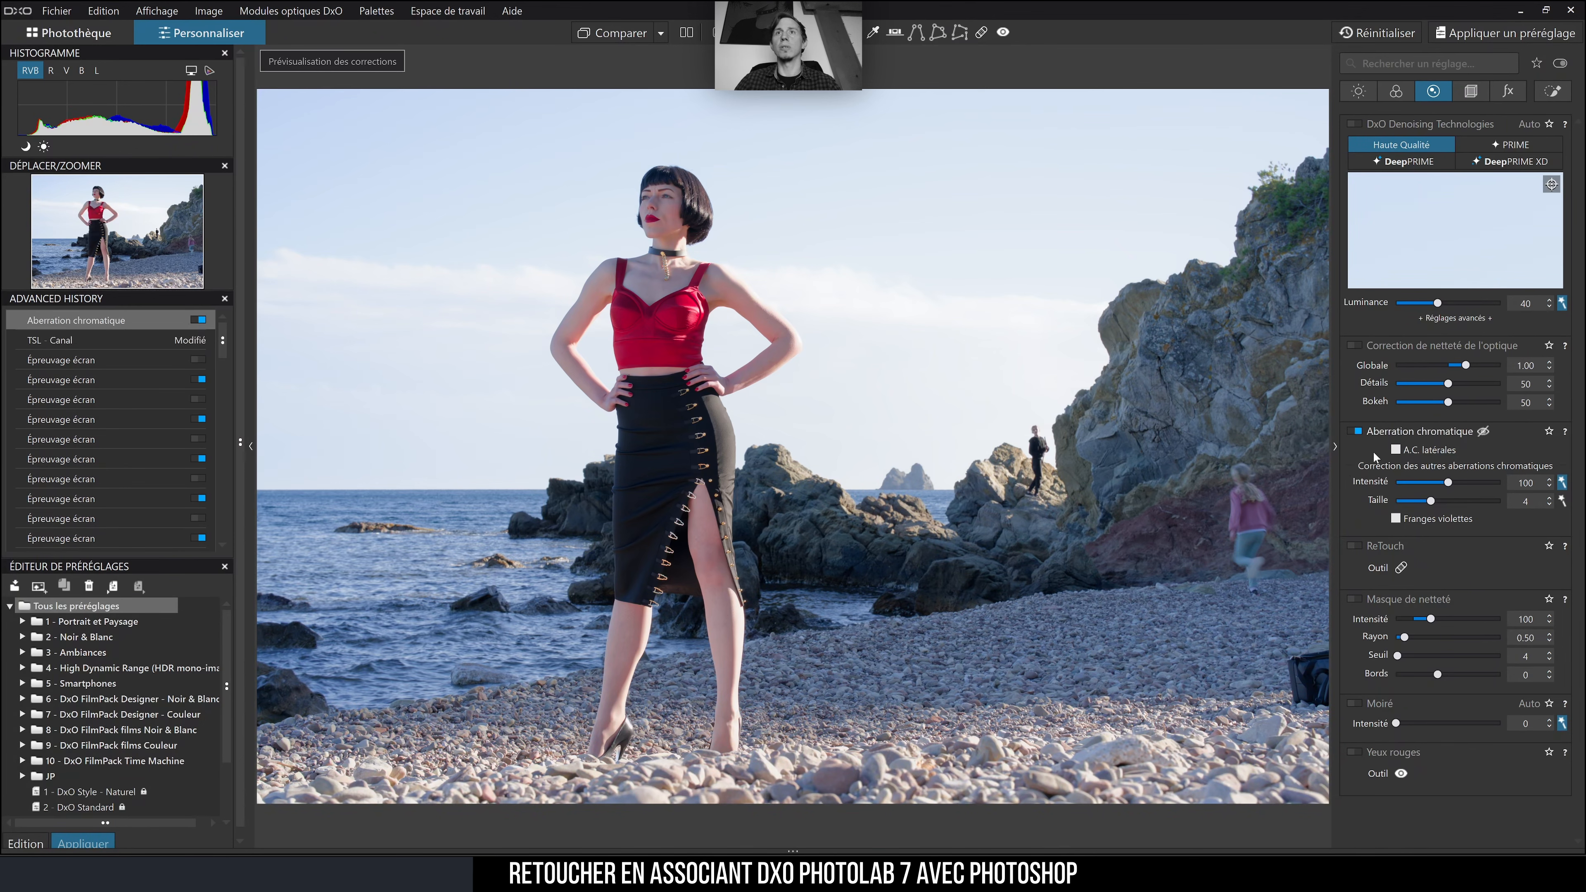
pyautogui.click(1284, 157)
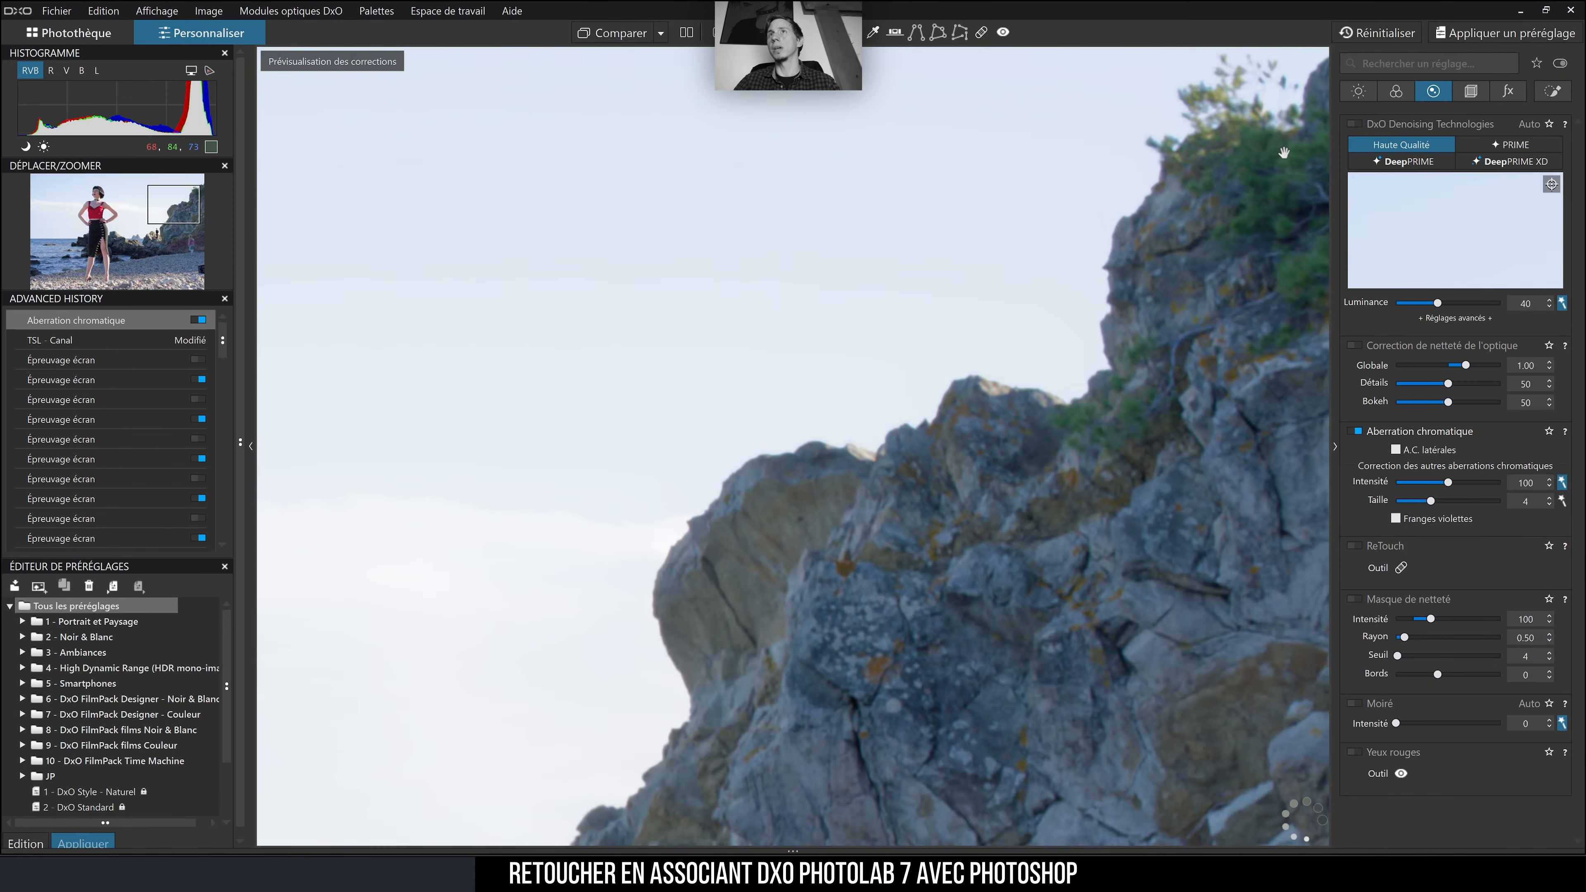
pyautogui.scroll(3, 1284, 153)
pyautogui.click(1355, 431)
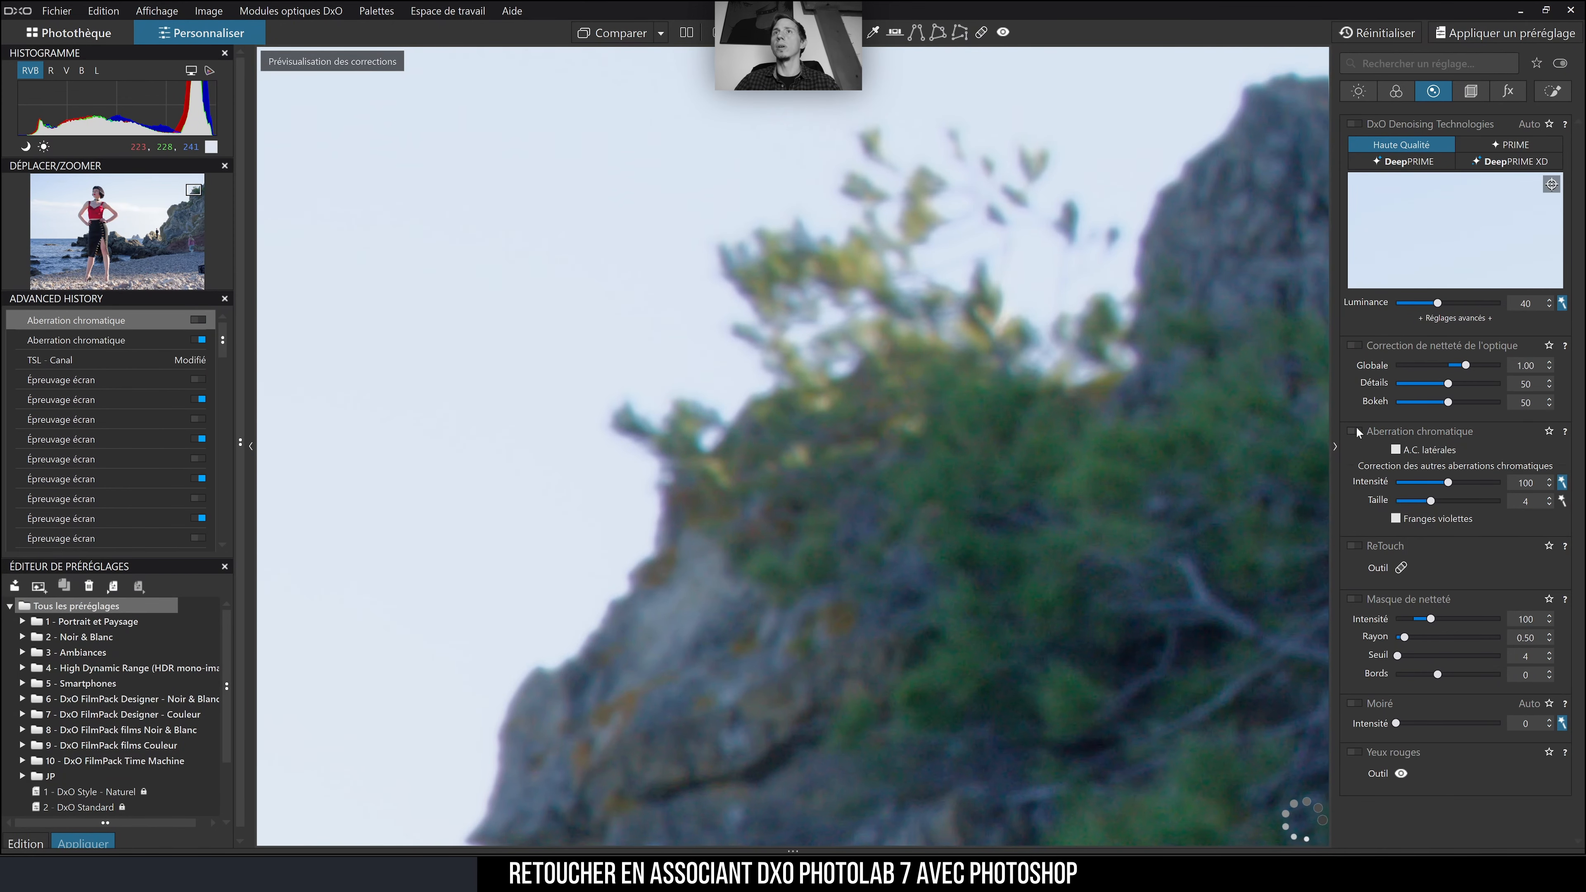
pyautogui.click(1362, 434)
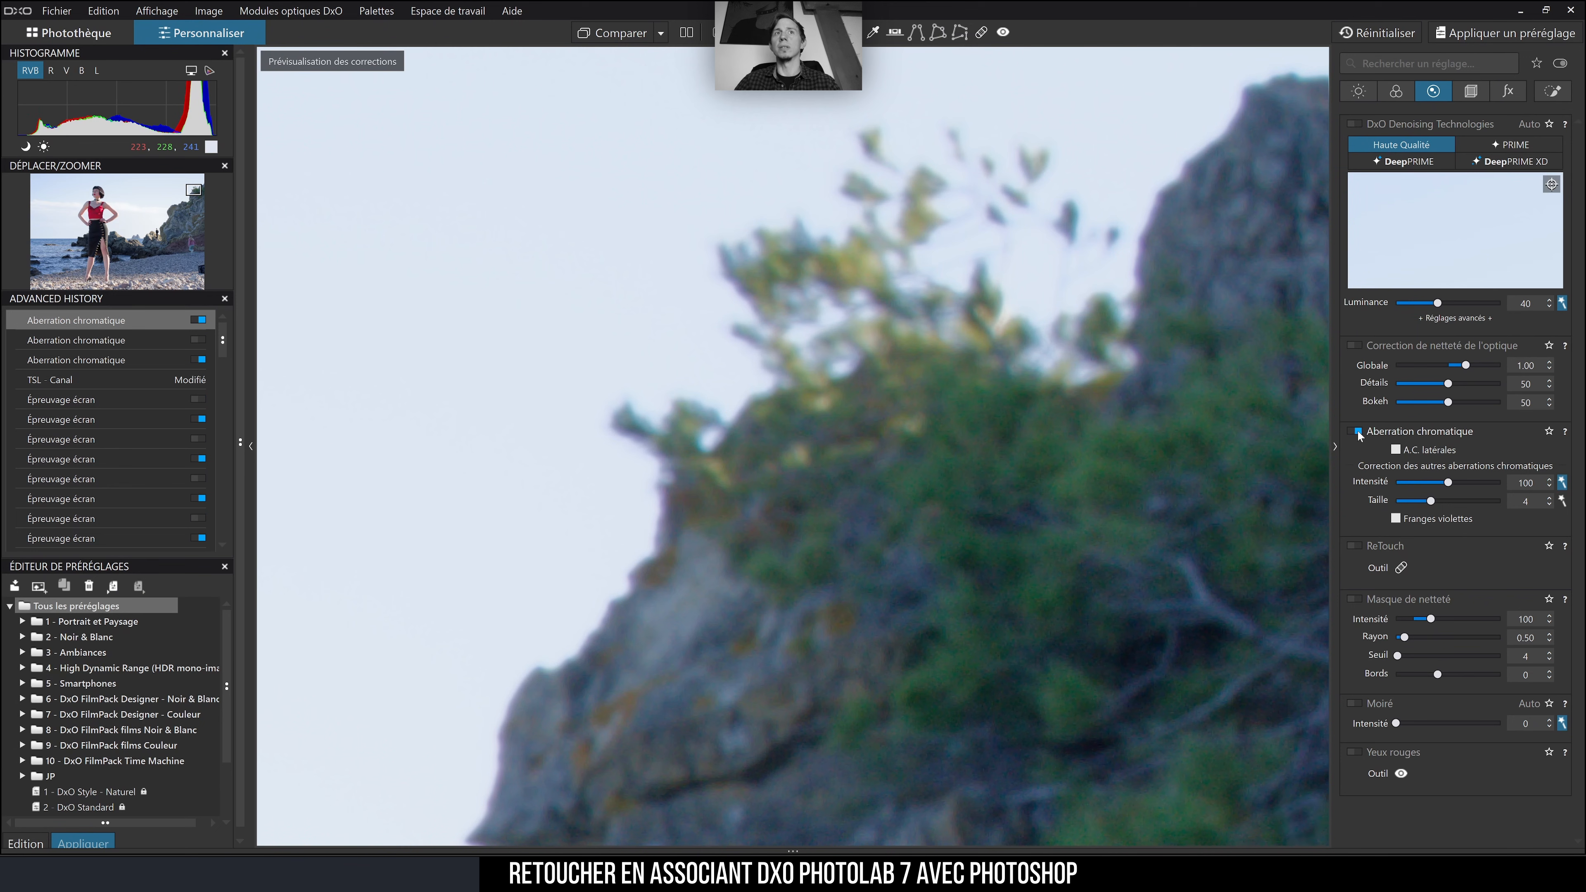
pyautogui.click(1362, 434)
pyautogui.click(1361, 435)
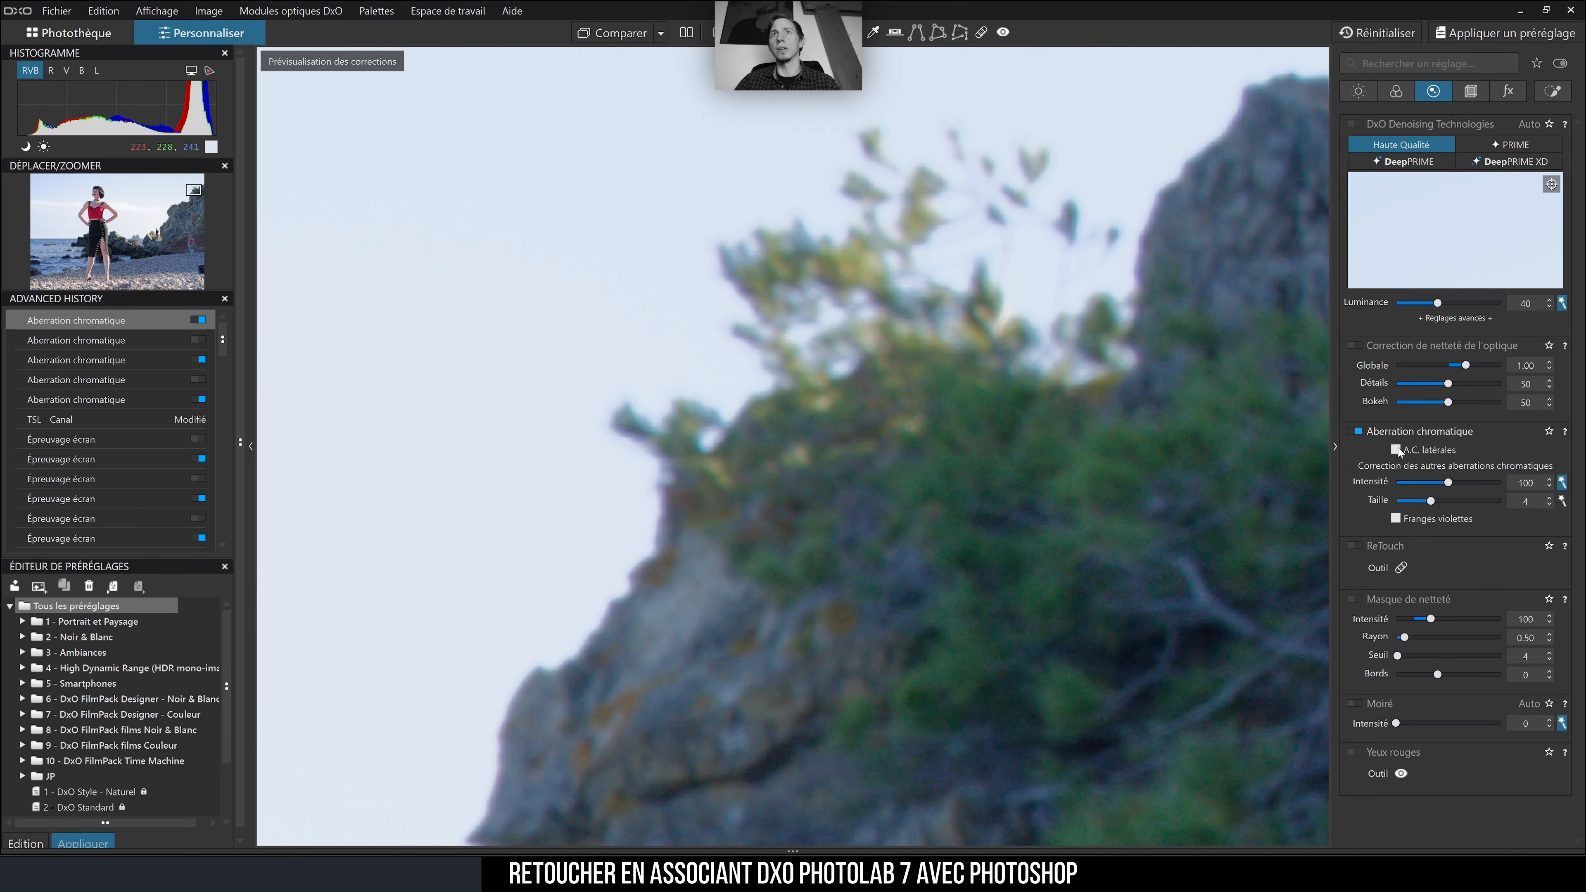
# - Compare the foliage with the A.C. latérales correction on and off, leave it enabled, and check the whole photo
pyautogui.click(1397, 450)
pyautogui.click(1397, 450)
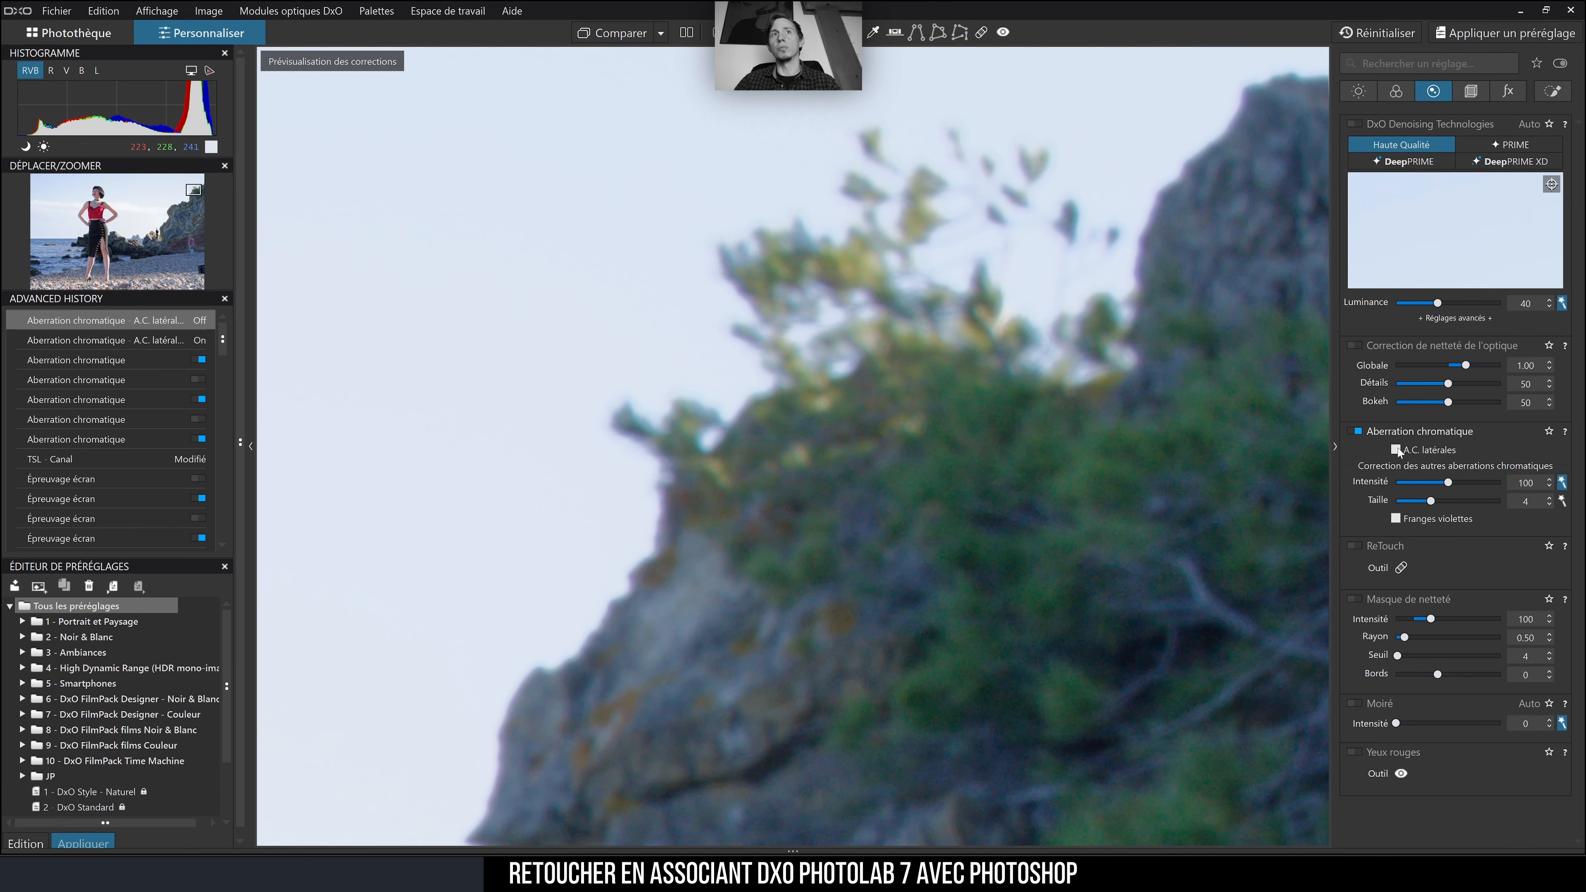
pyautogui.click(1396, 450)
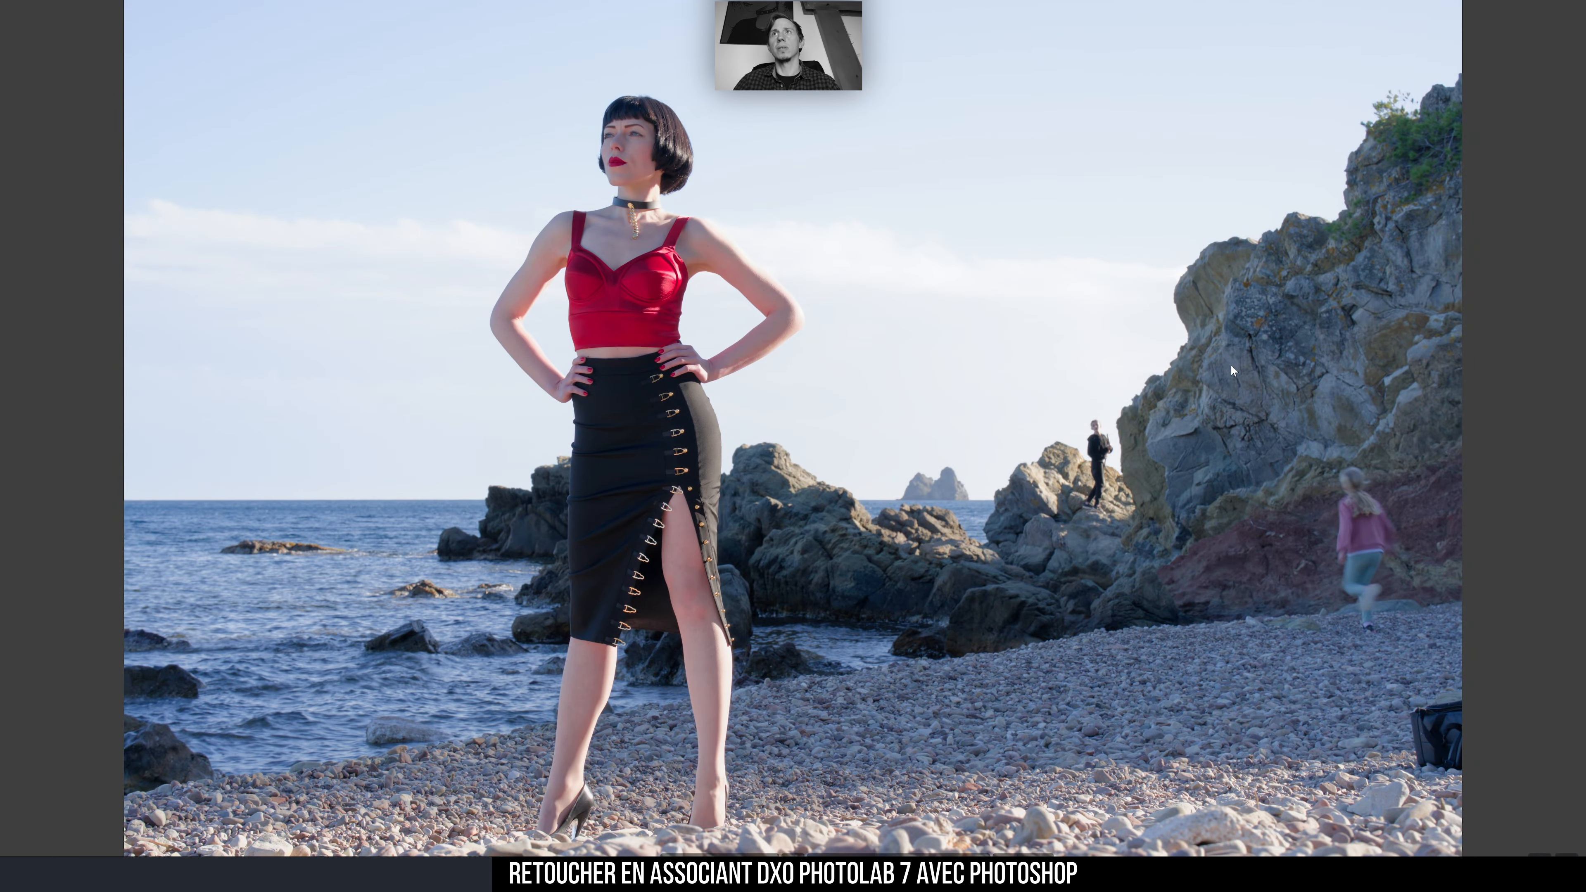
pyautogui.press('Escape')
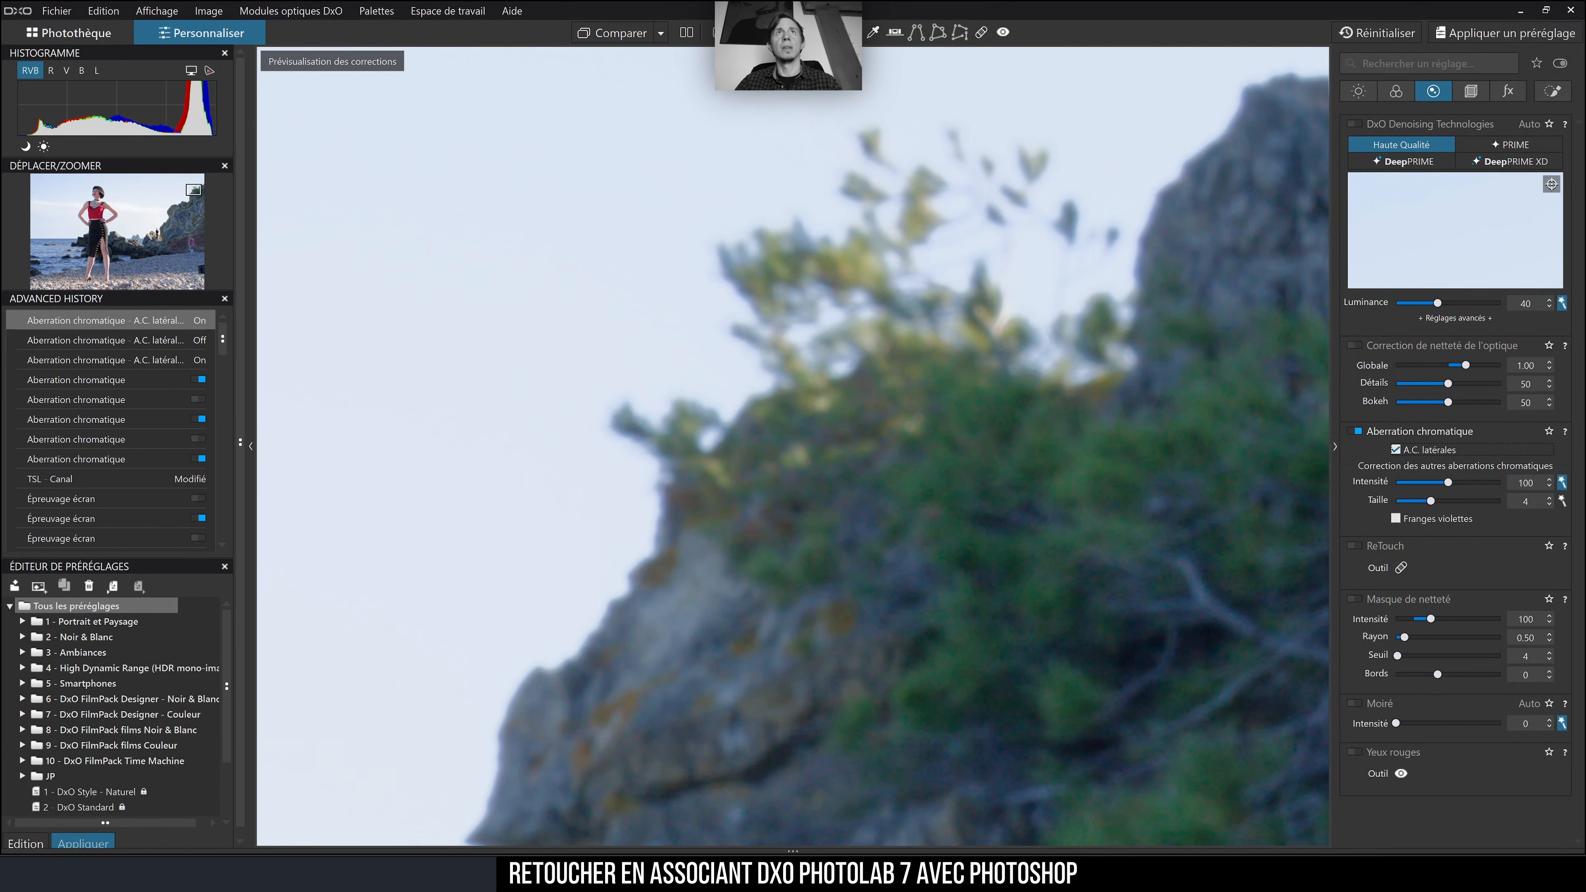
pyautogui.click(828, 250)
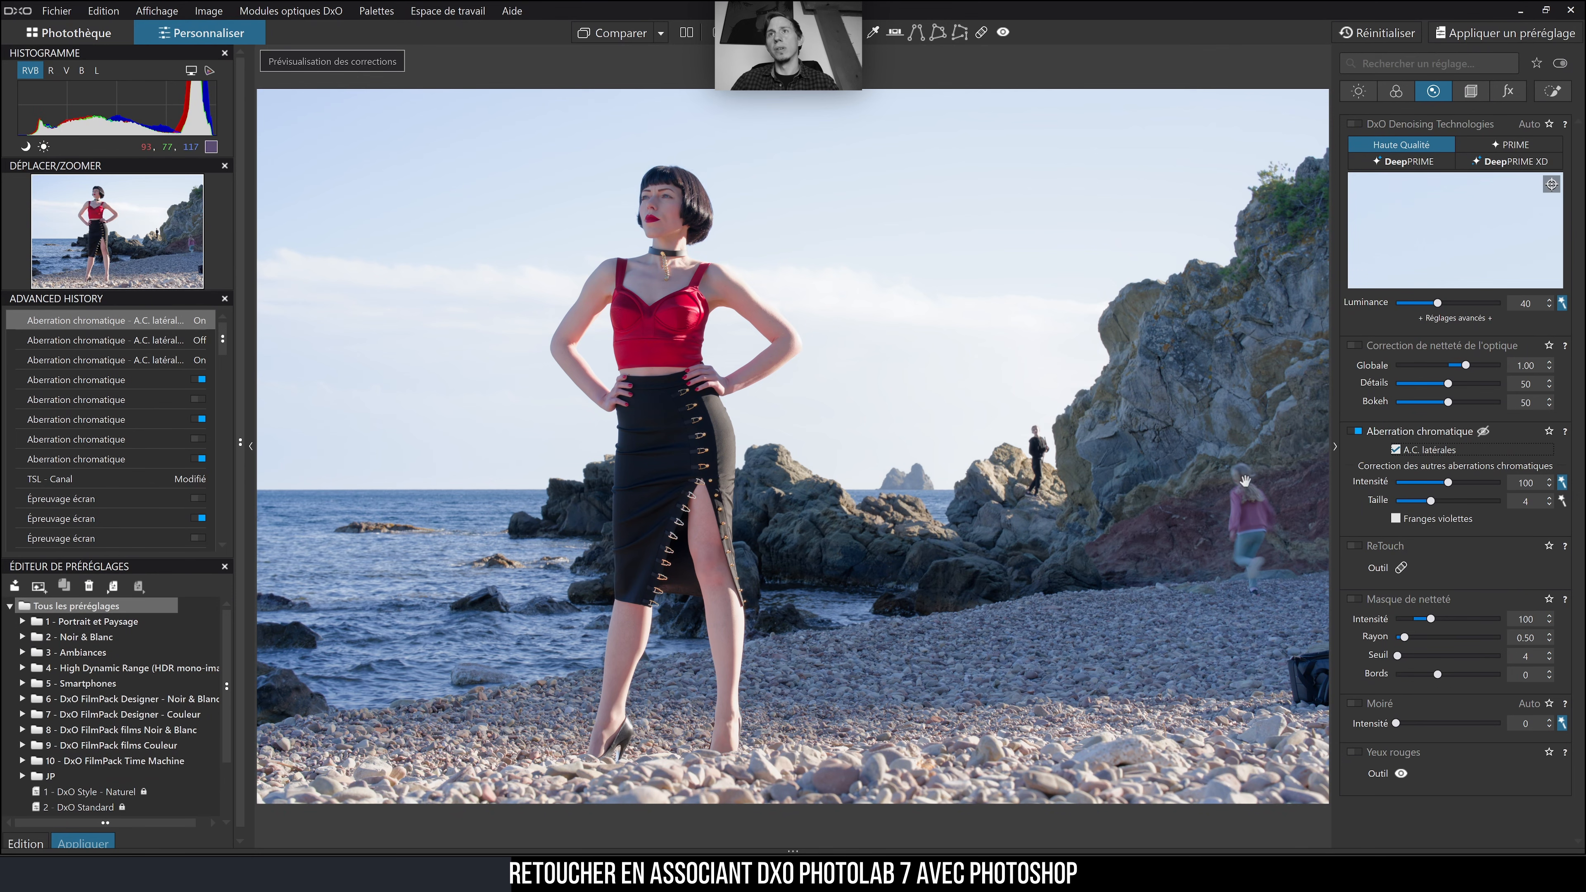
# - Try to remove the person standing on the rocks with ReTouch in Réparer mode at 57 px, shifting the source area, and delete the correction
pyautogui.scroll(6, 1068, 448)
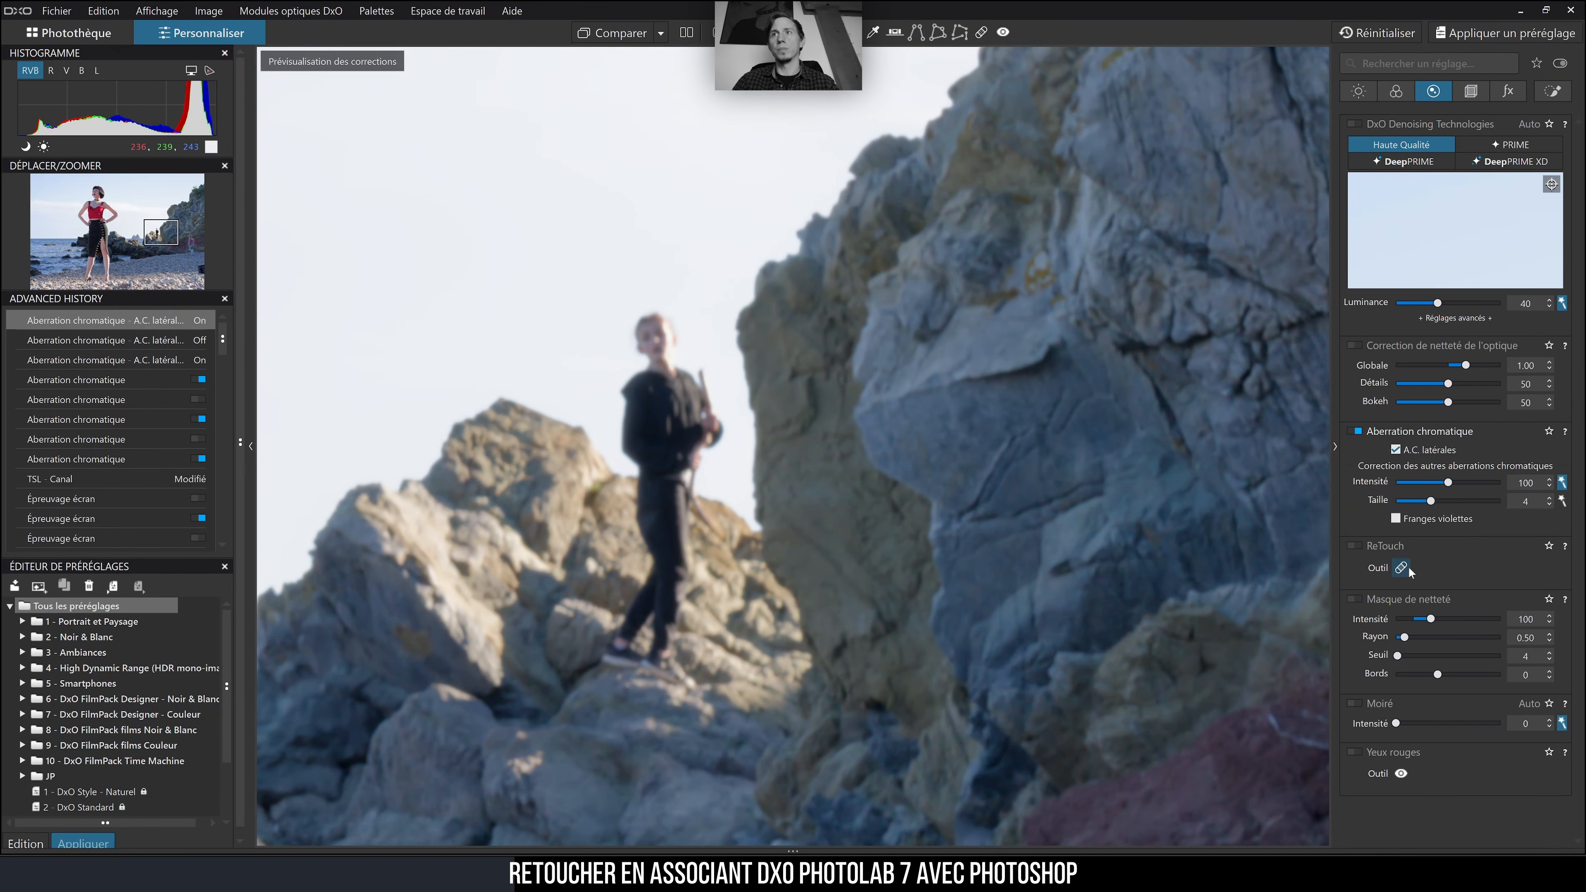
pyautogui.click(1408, 570)
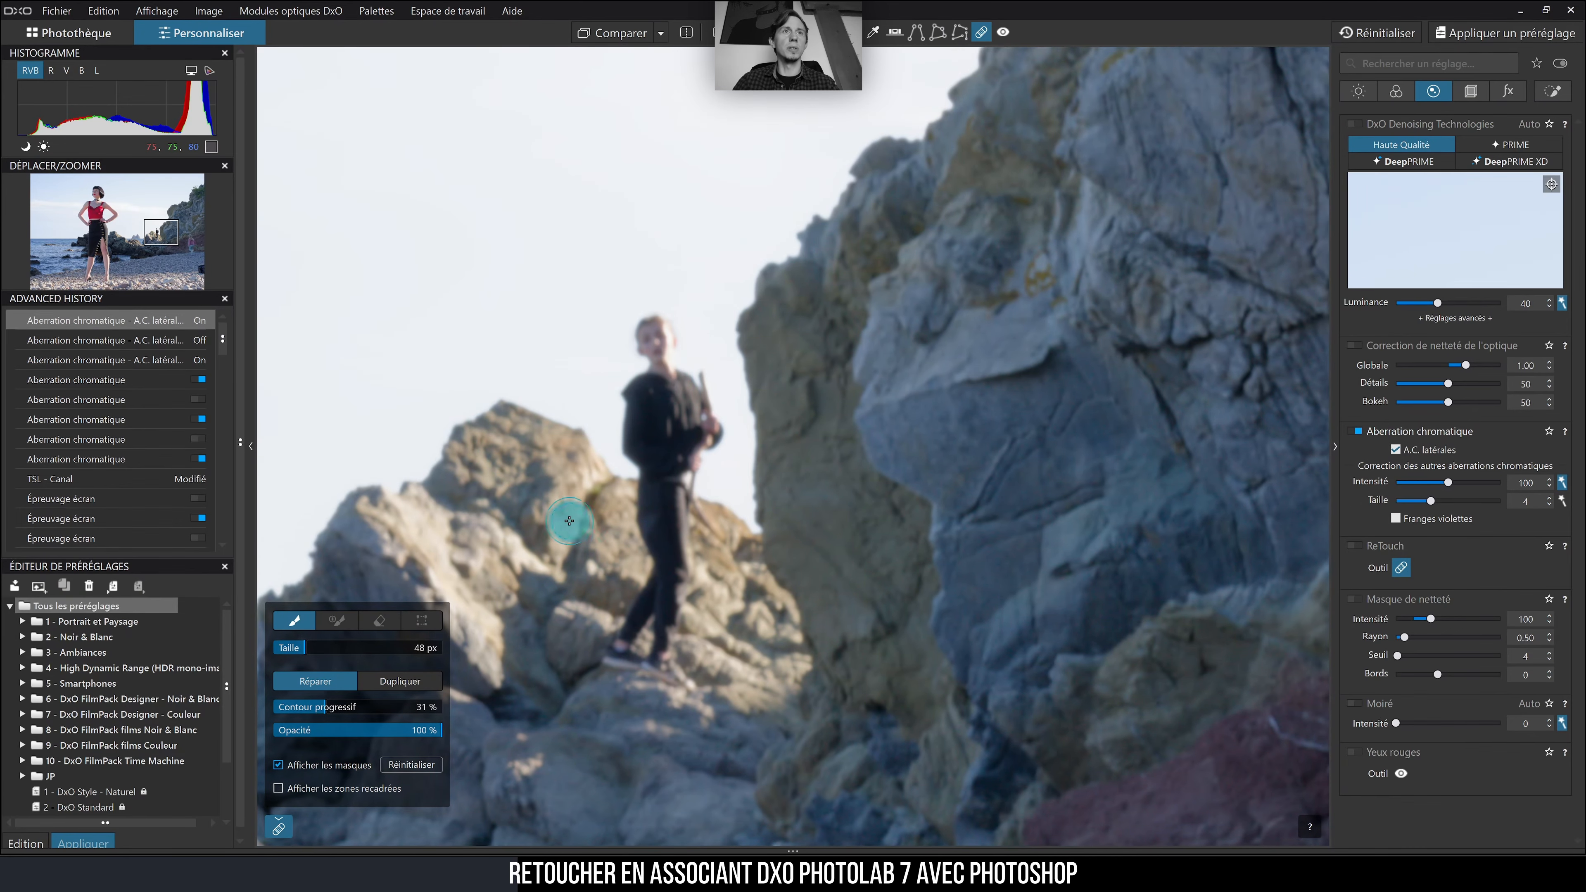
pyautogui.click(310, 648)
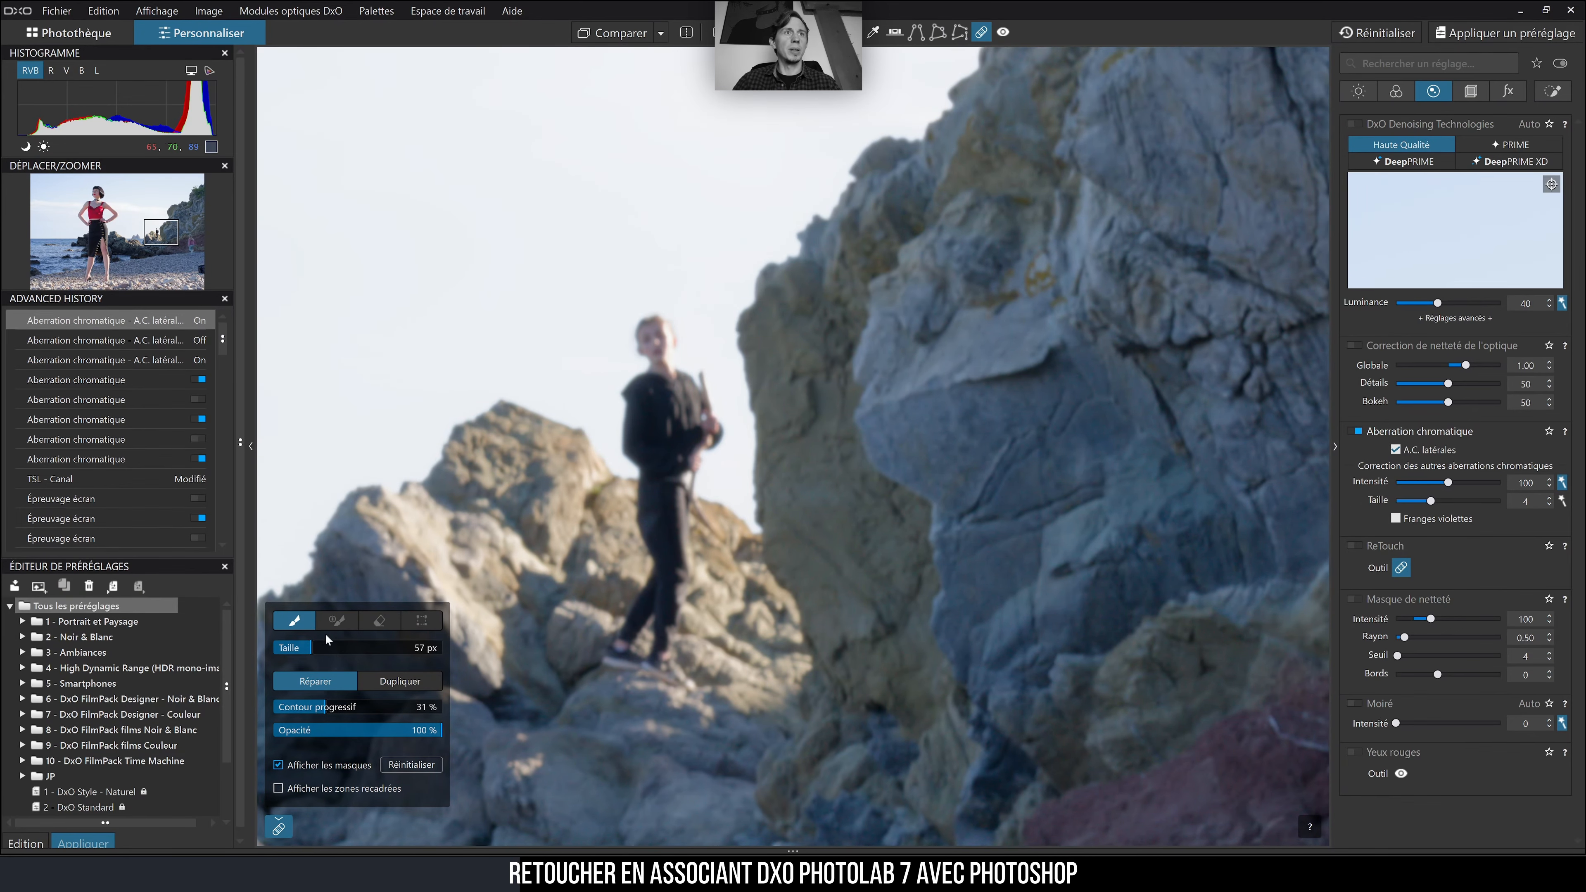
pyautogui.moveTo(640, 347)
pyautogui.mouseDown()
pyautogui.moveTo(640, 391)
pyautogui.moveTo(685, 380)
pyautogui.moveTo(692, 456)
pyautogui.moveTo(693, 393)
pyautogui.moveTo(701, 422)
pyautogui.moveTo(648, 415)
pyautogui.moveTo(642, 449)
pyautogui.moveTo(681, 471)
pyautogui.moveTo(660, 551)
pyautogui.moveTo(660, 480)
pyautogui.moveTo(667, 570)
pyautogui.moveTo(620, 643)
pyautogui.moveTo(637, 642)
pyautogui.moveTo(665, 583)
pyautogui.moveTo(662, 671)
pyautogui.moveTo(670, 494)
pyautogui.mouseUp()
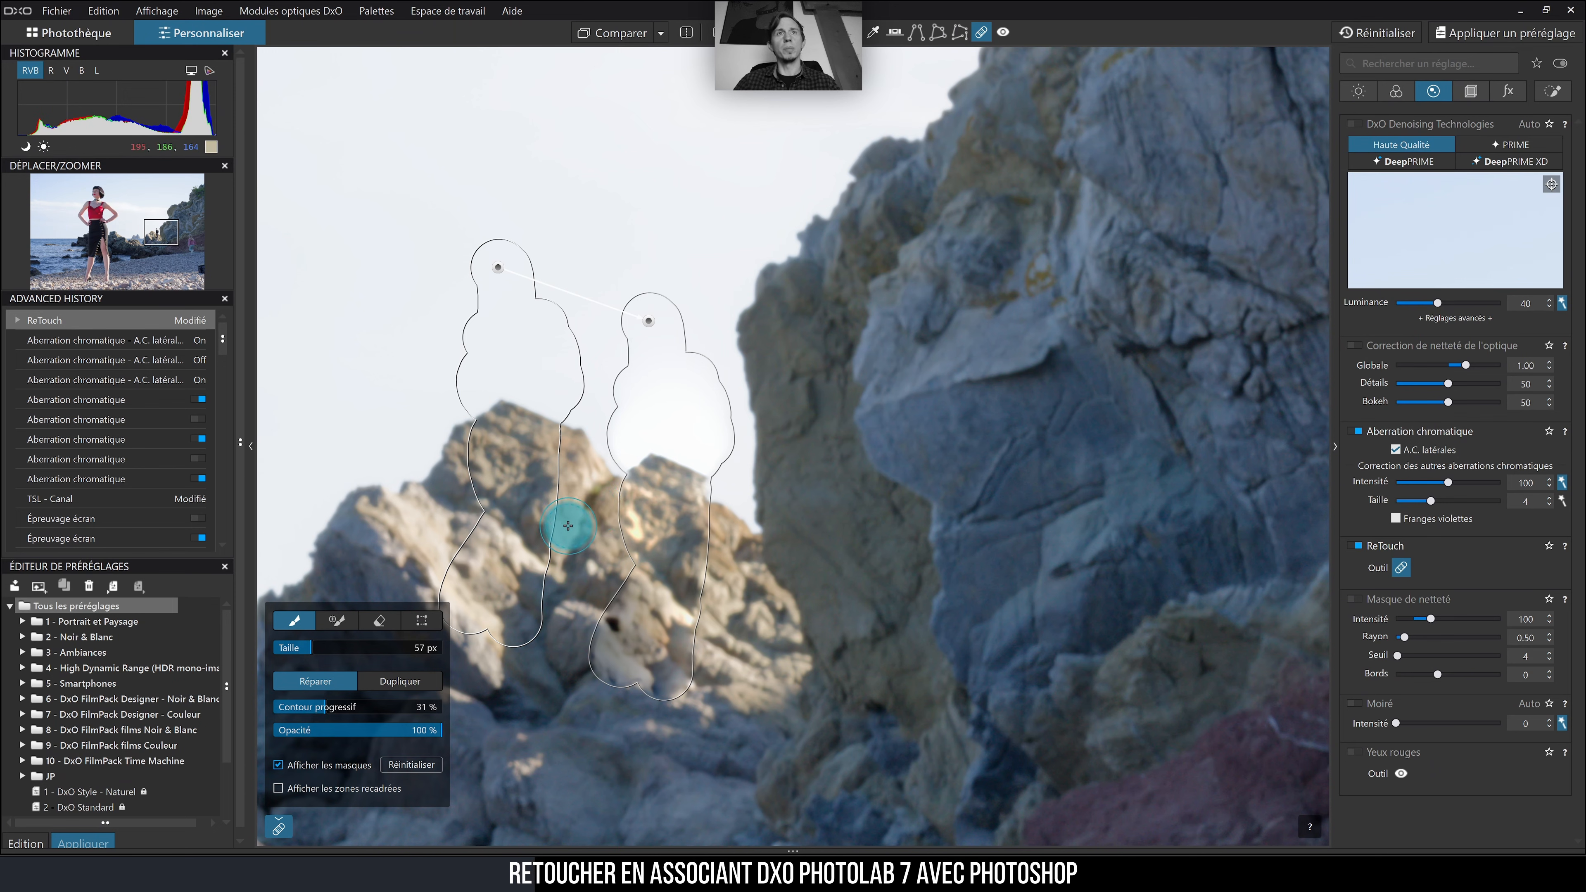
pyautogui.moveTo(498, 267)
pyautogui.mouseDown()
pyautogui.moveTo(517, 306)
pyautogui.moveTo(824, 372)
pyautogui.moveTo(549, 318)
pyautogui.moveTo(510, 341)
pyautogui.moveTo(490, 231)
pyautogui.mouseUp()
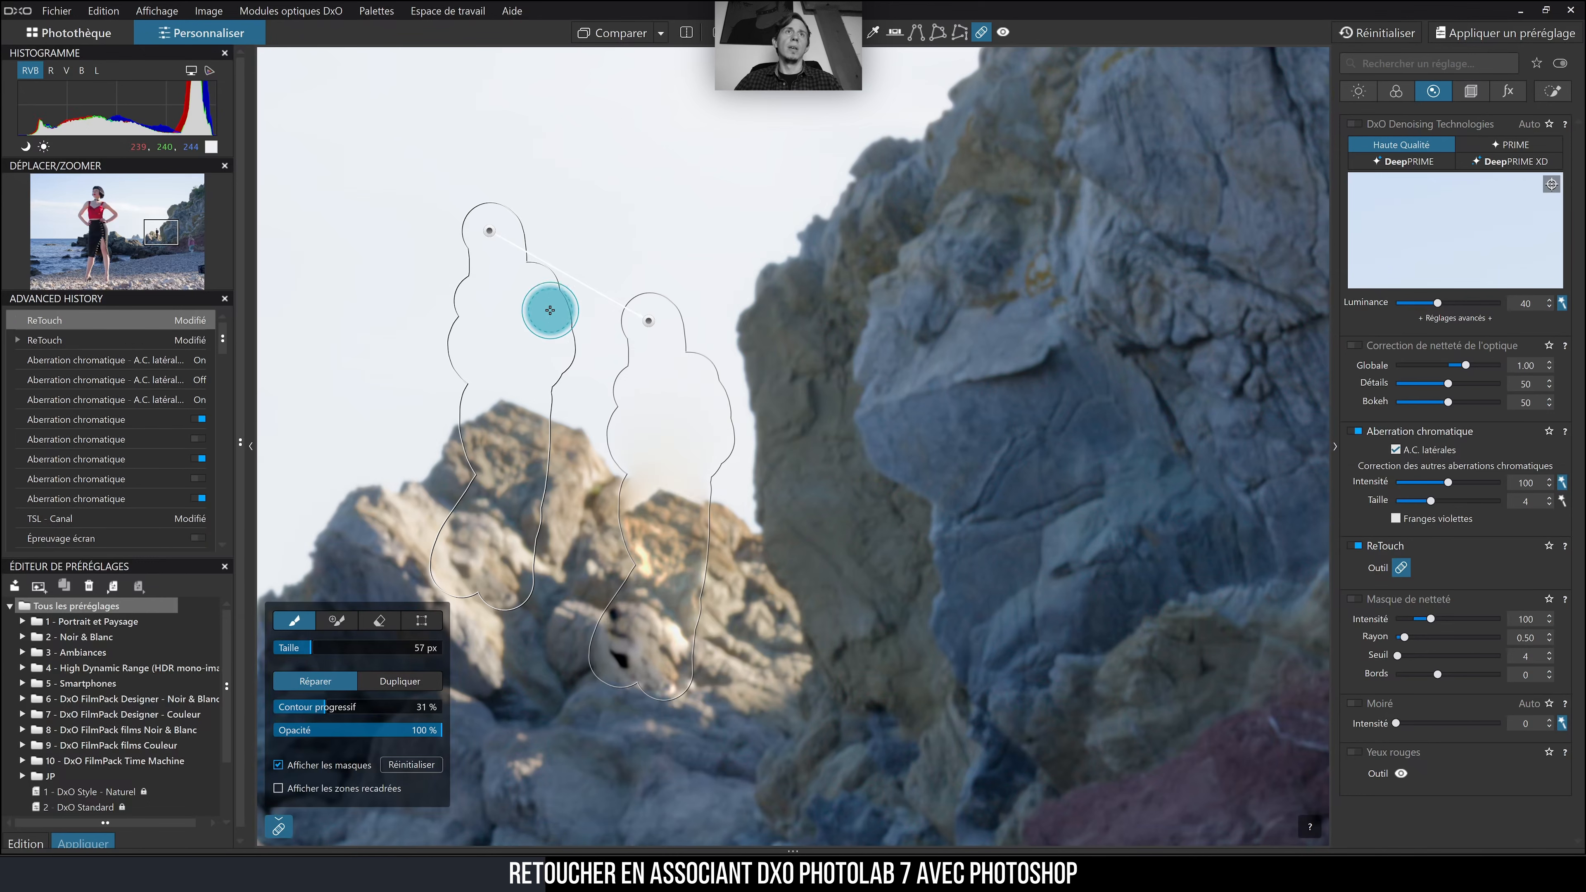
pyautogui.moveTo(491, 237); pyautogui.dragTo(497, 251)
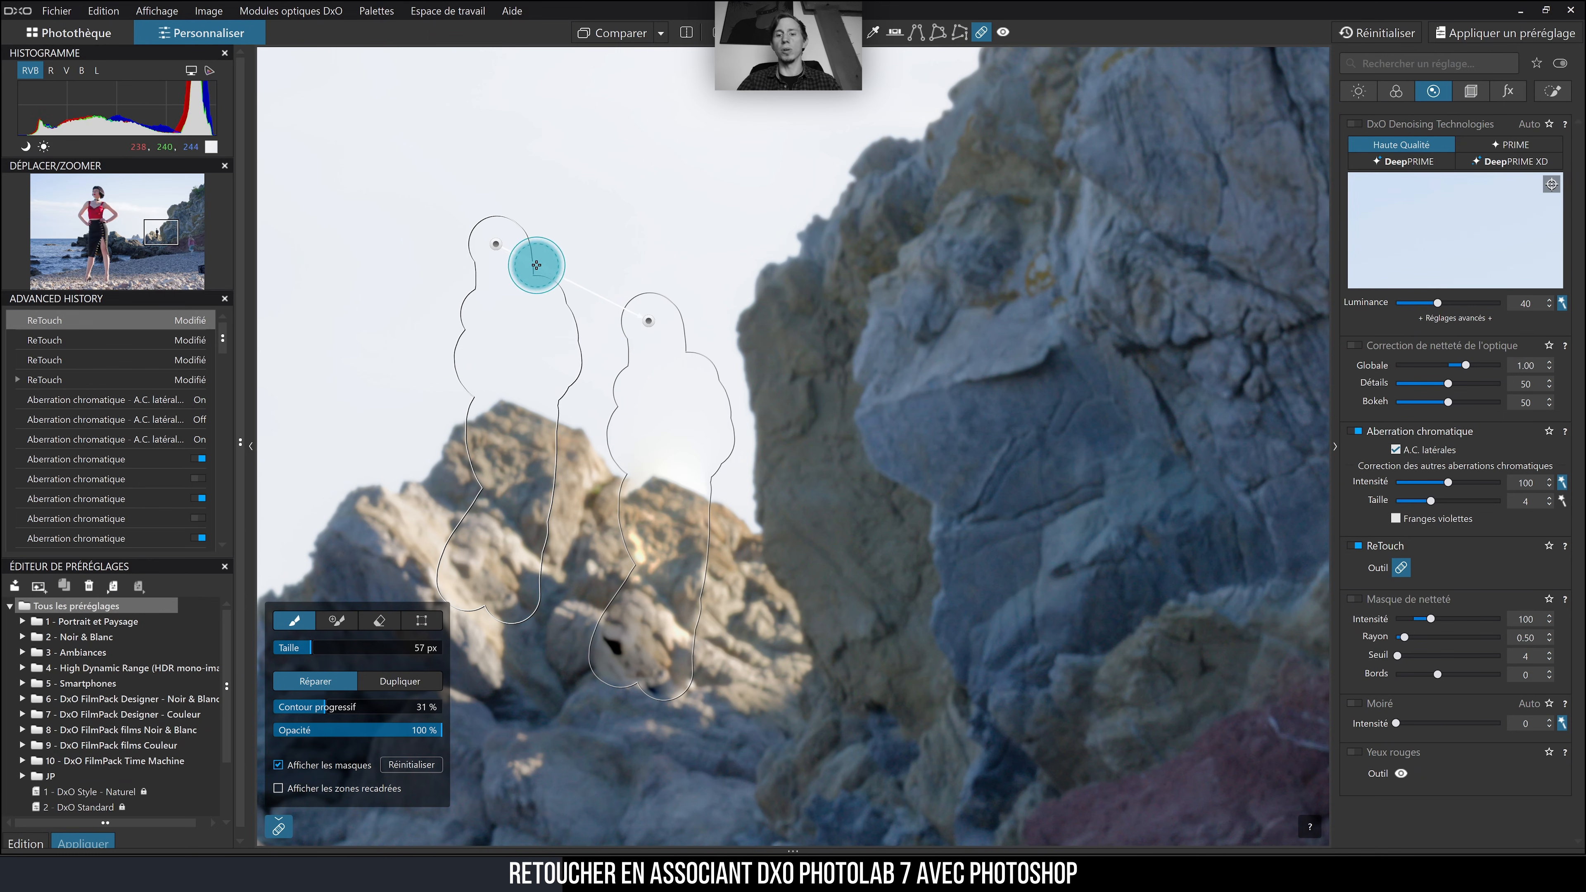
pyautogui.press('Delete')
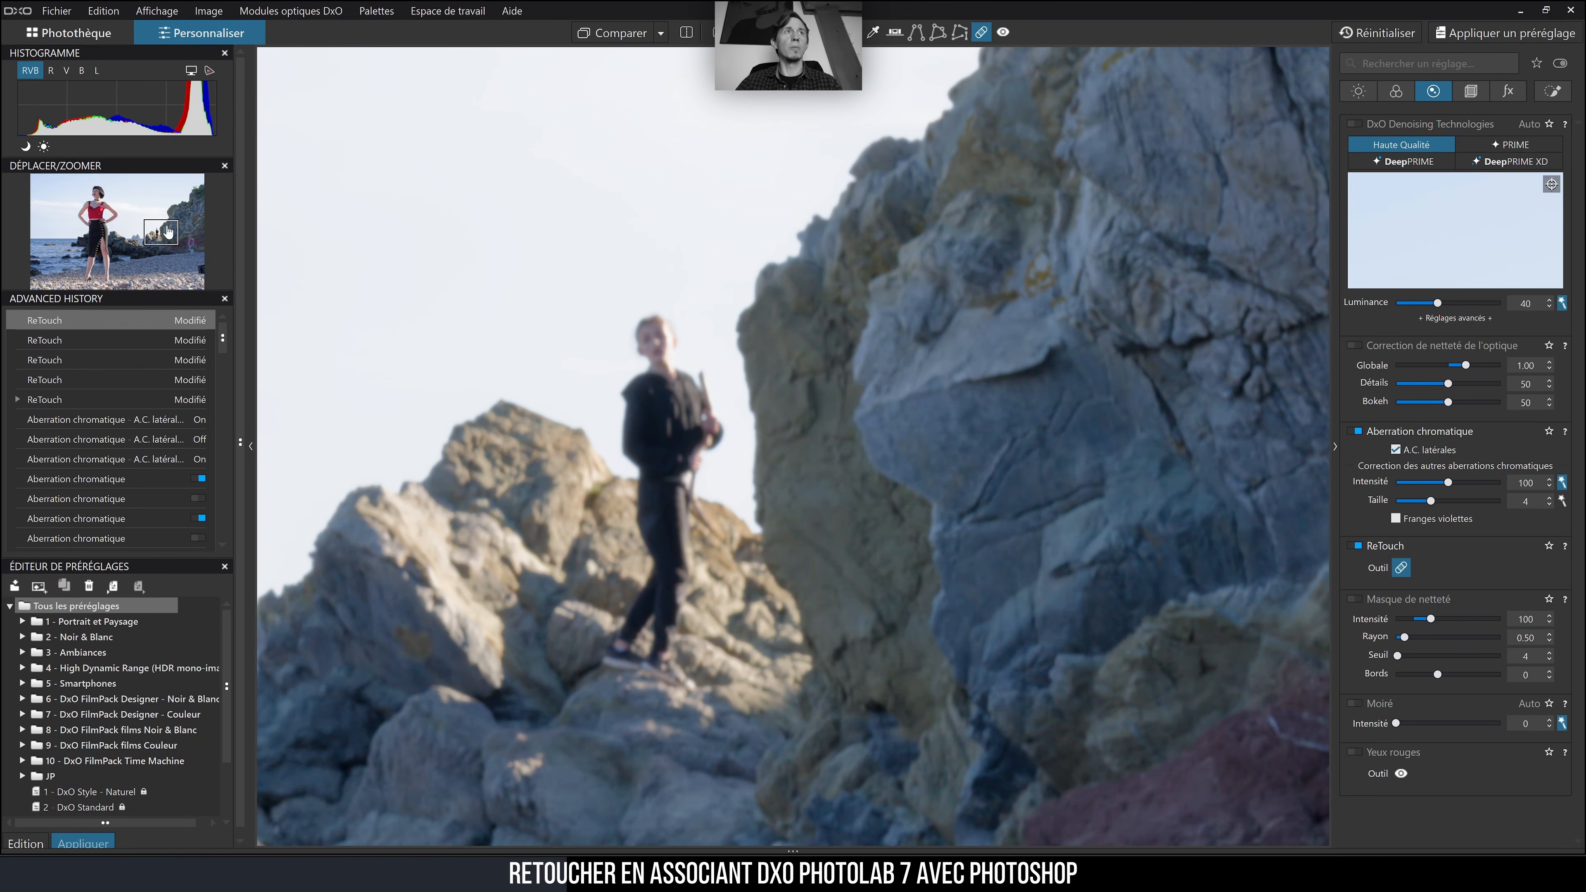
# - Try to remove the running person by the cliff with ReTouch, sourcing from the adjacent red rock, and delete the correction
pyautogui.moveTo(165, 240); pyautogui.dragTo(191, 251)
pyautogui.scroll(-3, 909, 459)
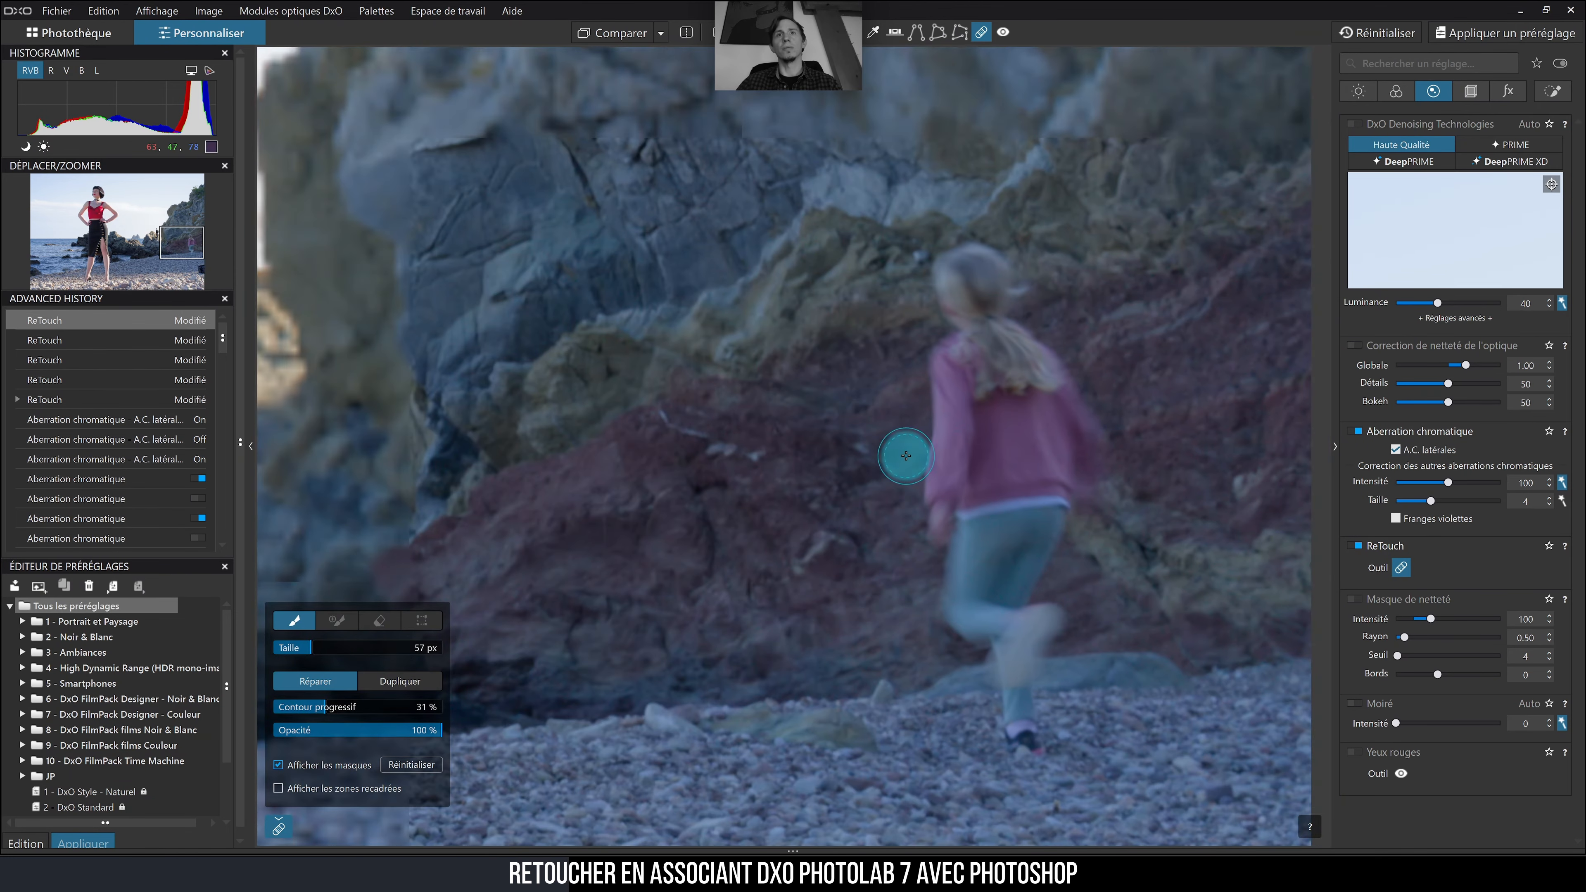
pyautogui.moveTo(1048, 320)
pyautogui.mouseDown()
pyautogui.moveTo(1065, 369)
pyautogui.moveTo(1149, 438)
pyautogui.moveTo(1056, 397)
pyautogui.moveTo(1055, 512)
pyautogui.moveTo(1124, 469)
pyautogui.moveTo(1074, 575)
pyautogui.moveTo(1104, 647)
pyautogui.moveTo(1112, 562)
pyautogui.moveTo(1065, 594)
pyautogui.moveTo(1055, 337)
pyautogui.mouseUp()
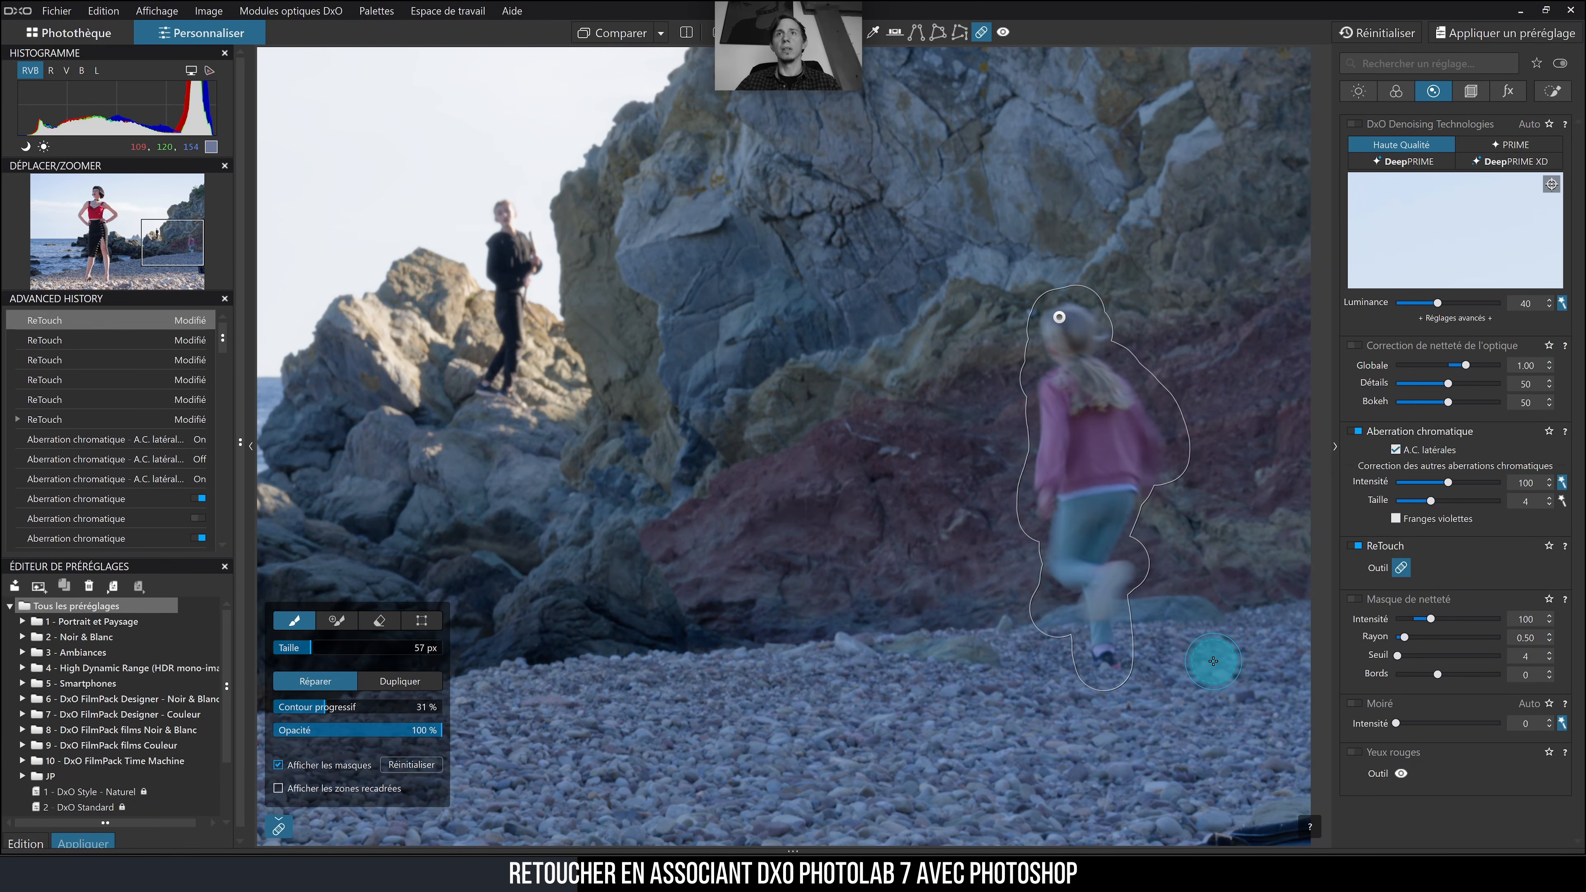
pyautogui.scroll(-3, 987, 187)
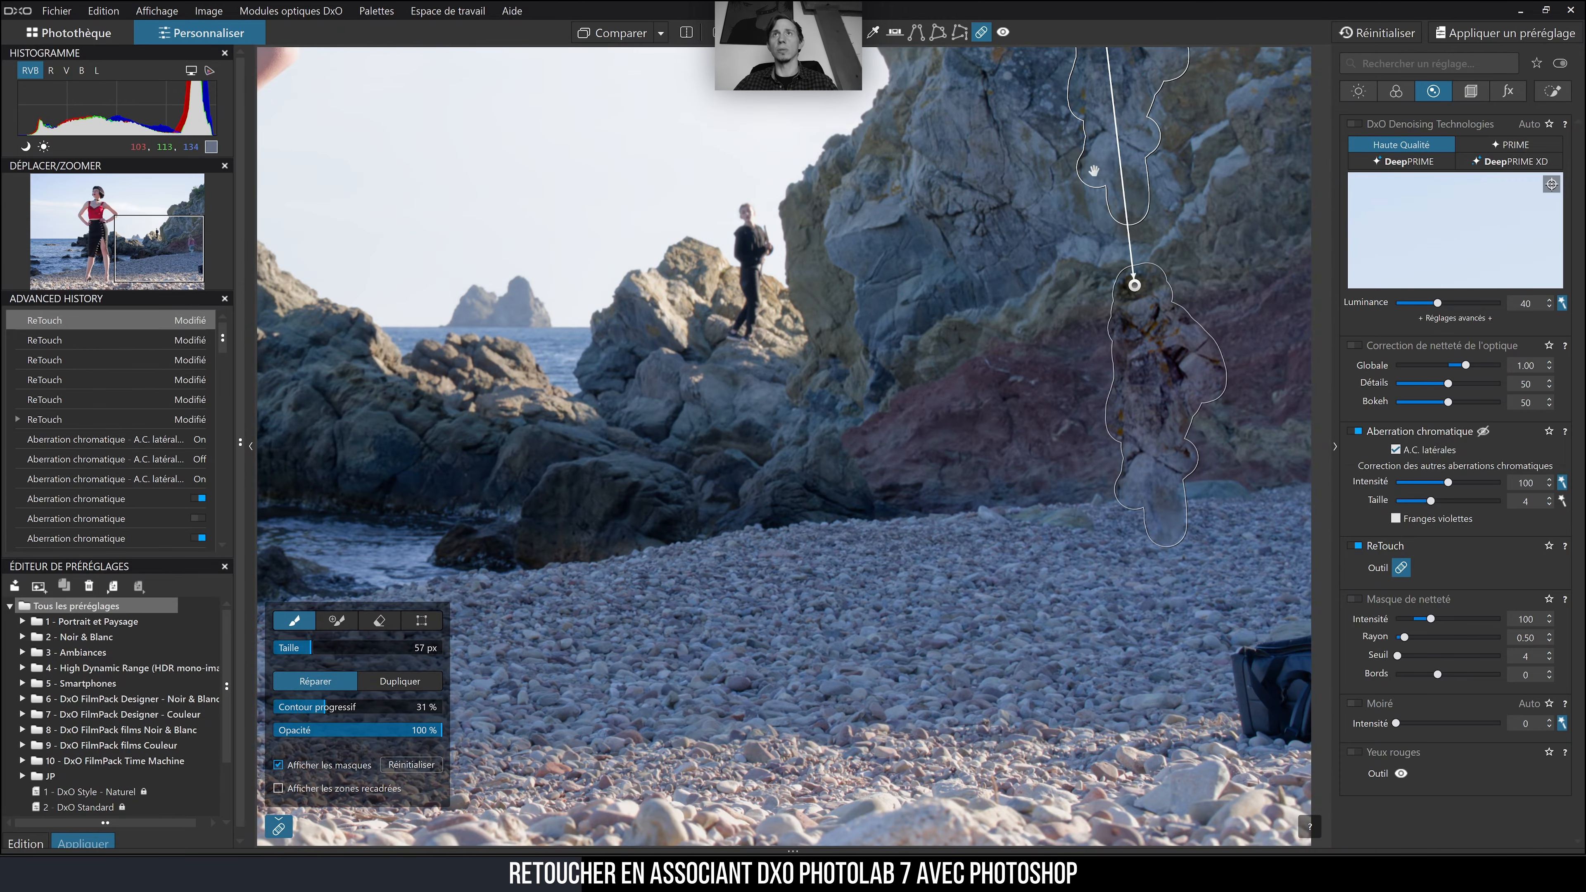
pyautogui.moveTo(1091, 168); pyautogui.dragTo(1013, 327)
pyautogui.moveTo(1100, 92)
pyautogui.mouseDown()
pyautogui.moveTo(1049, 215)
pyautogui.moveTo(1004, 455)
pyautogui.moveTo(1017, 439)
pyautogui.mouseUp()
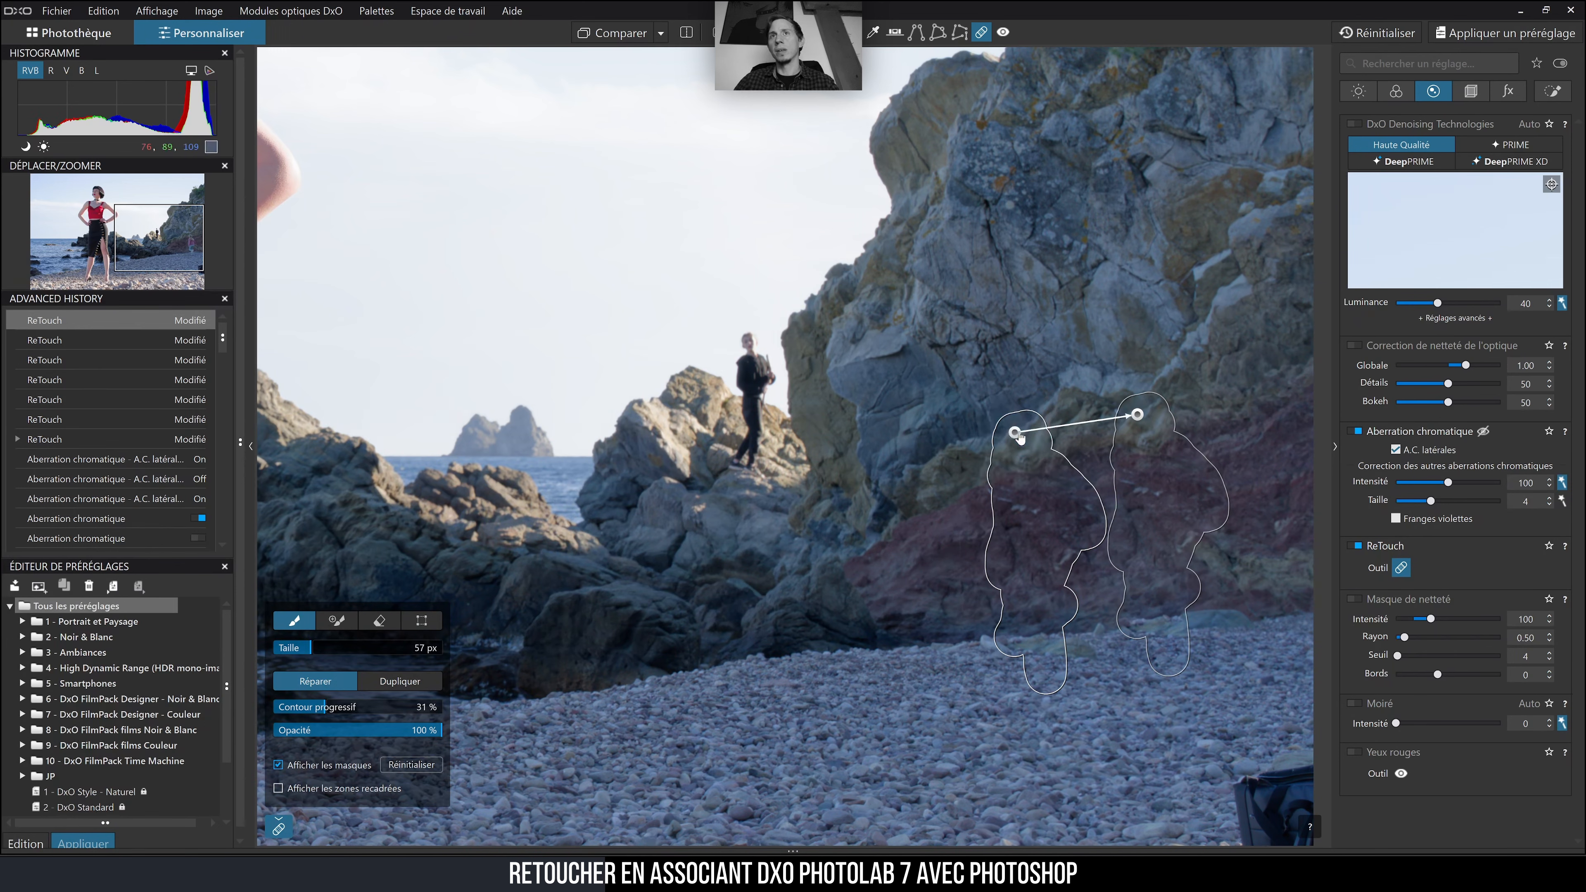
pyautogui.click(1138, 416)
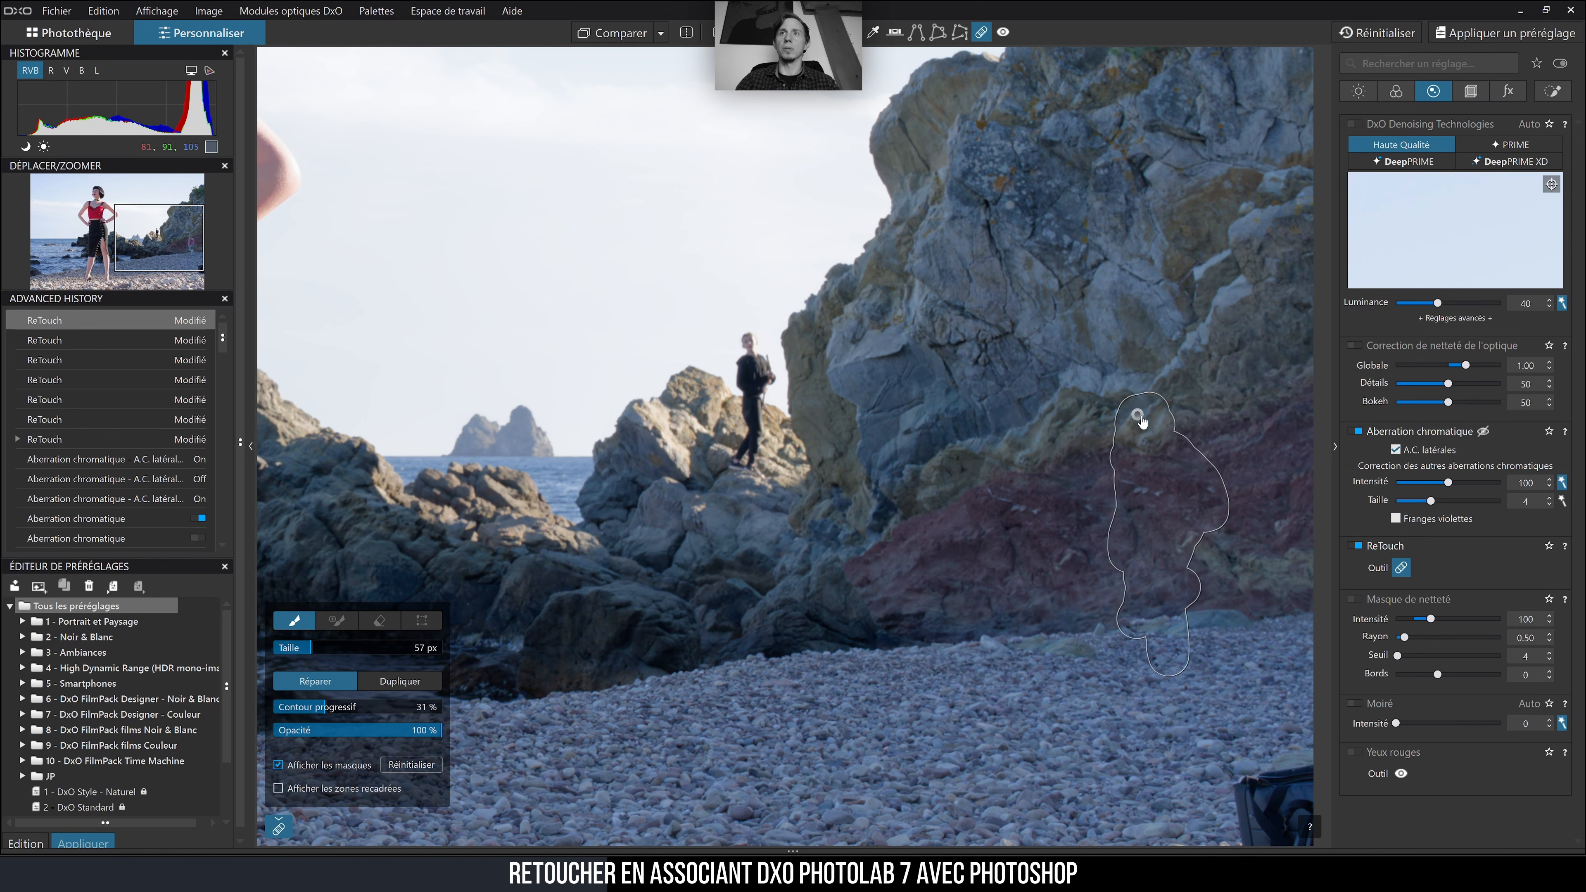
pyautogui.click(1139, 416)
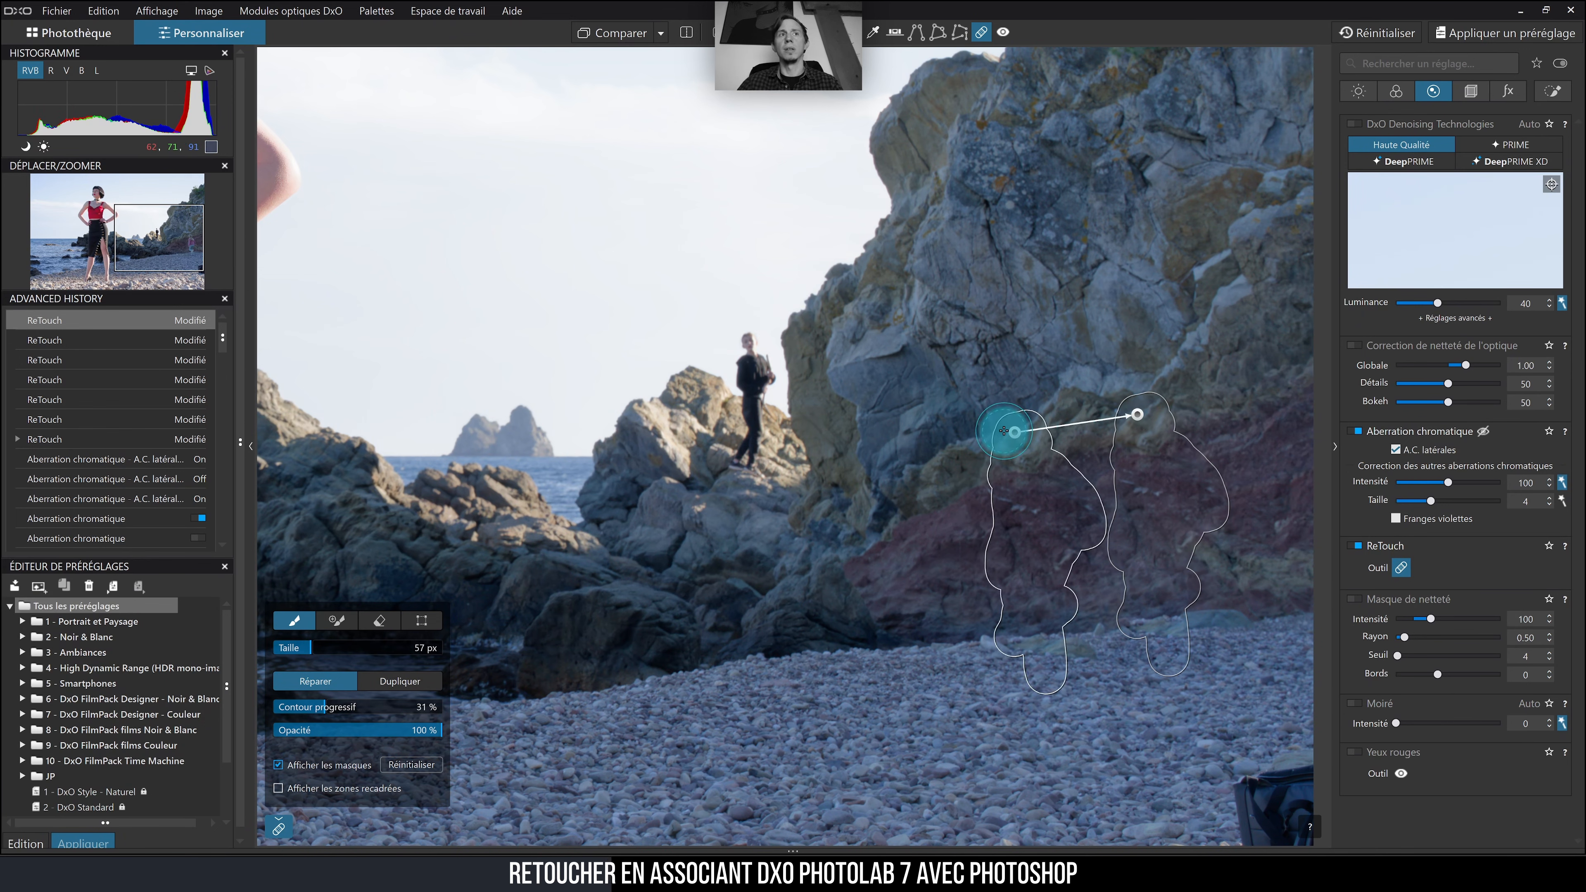
pyautogui.click(921, 583)
pyautogui.scroll(-3, 877, 544)
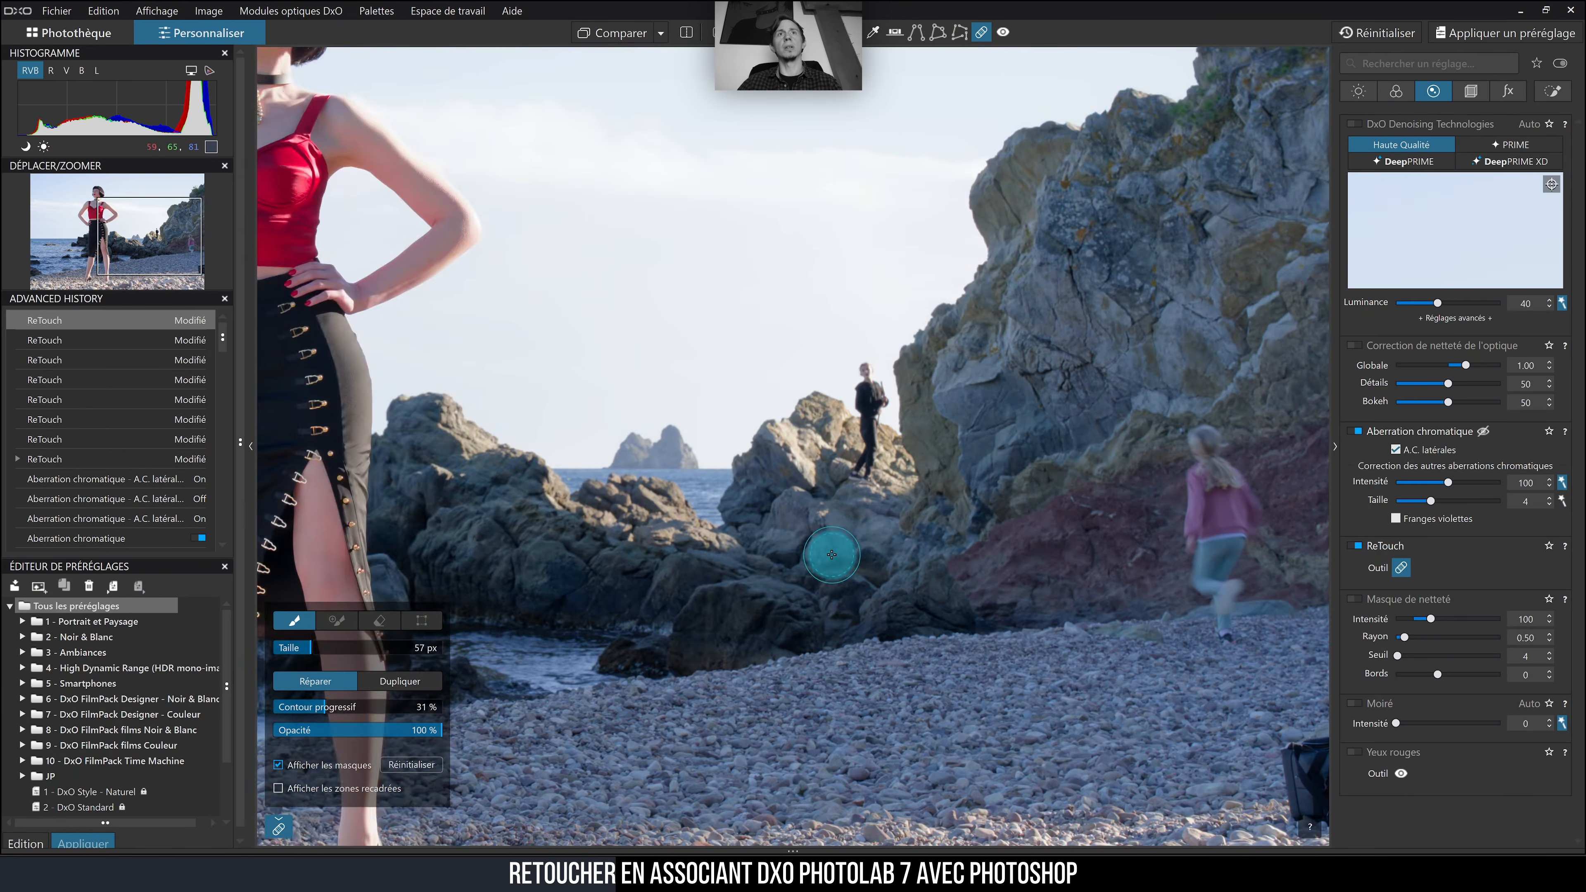
pyautogui.scroll(-1, 827, 548)
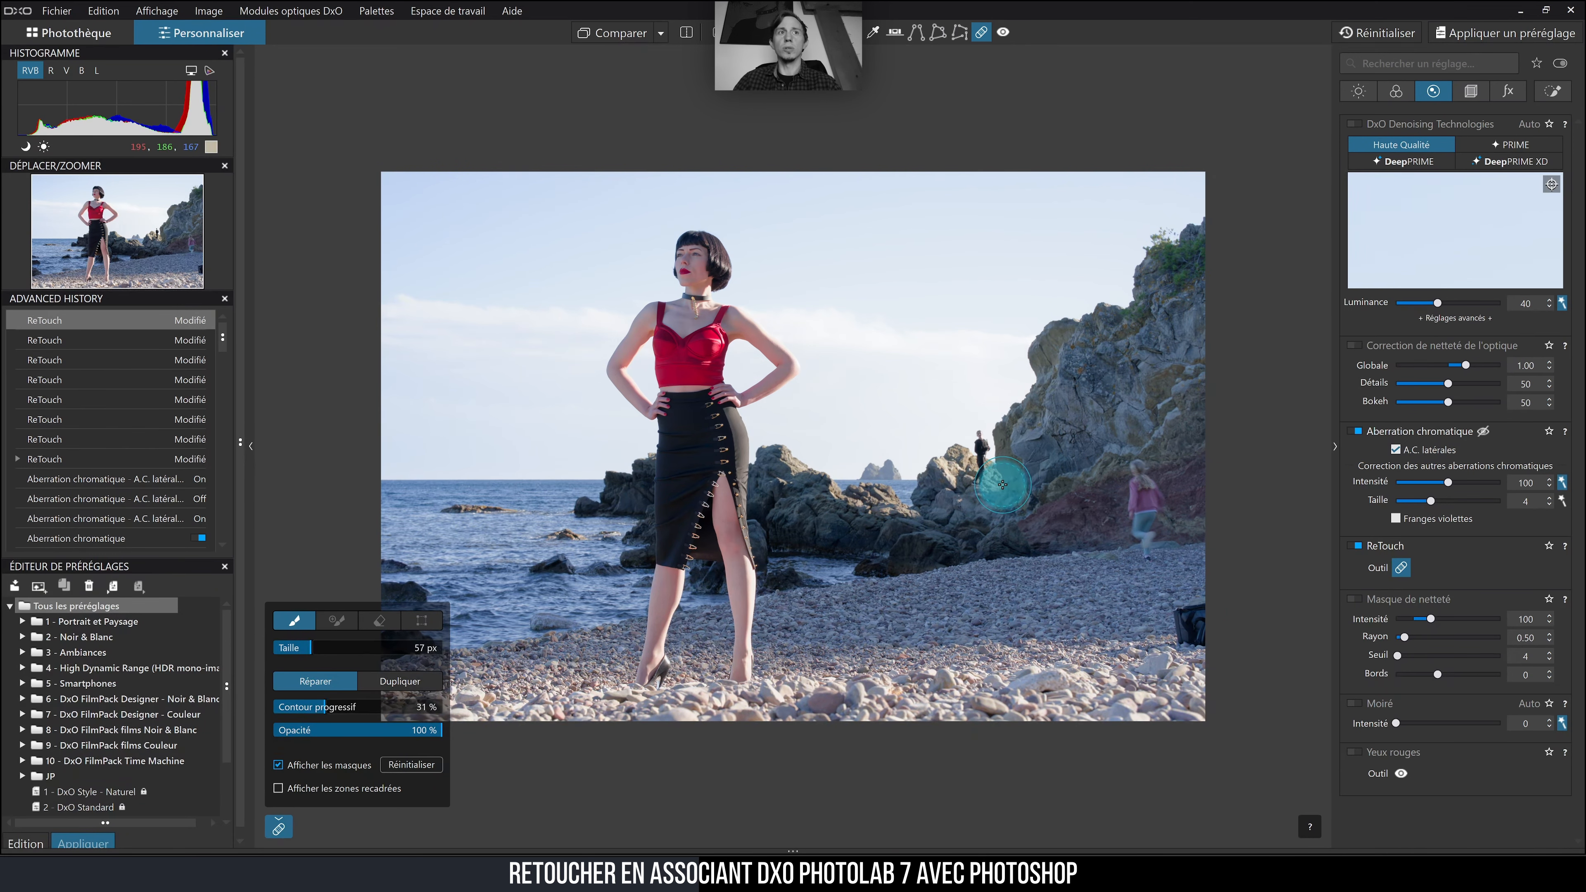
pyautogui.scroll(-1, 980, 482)
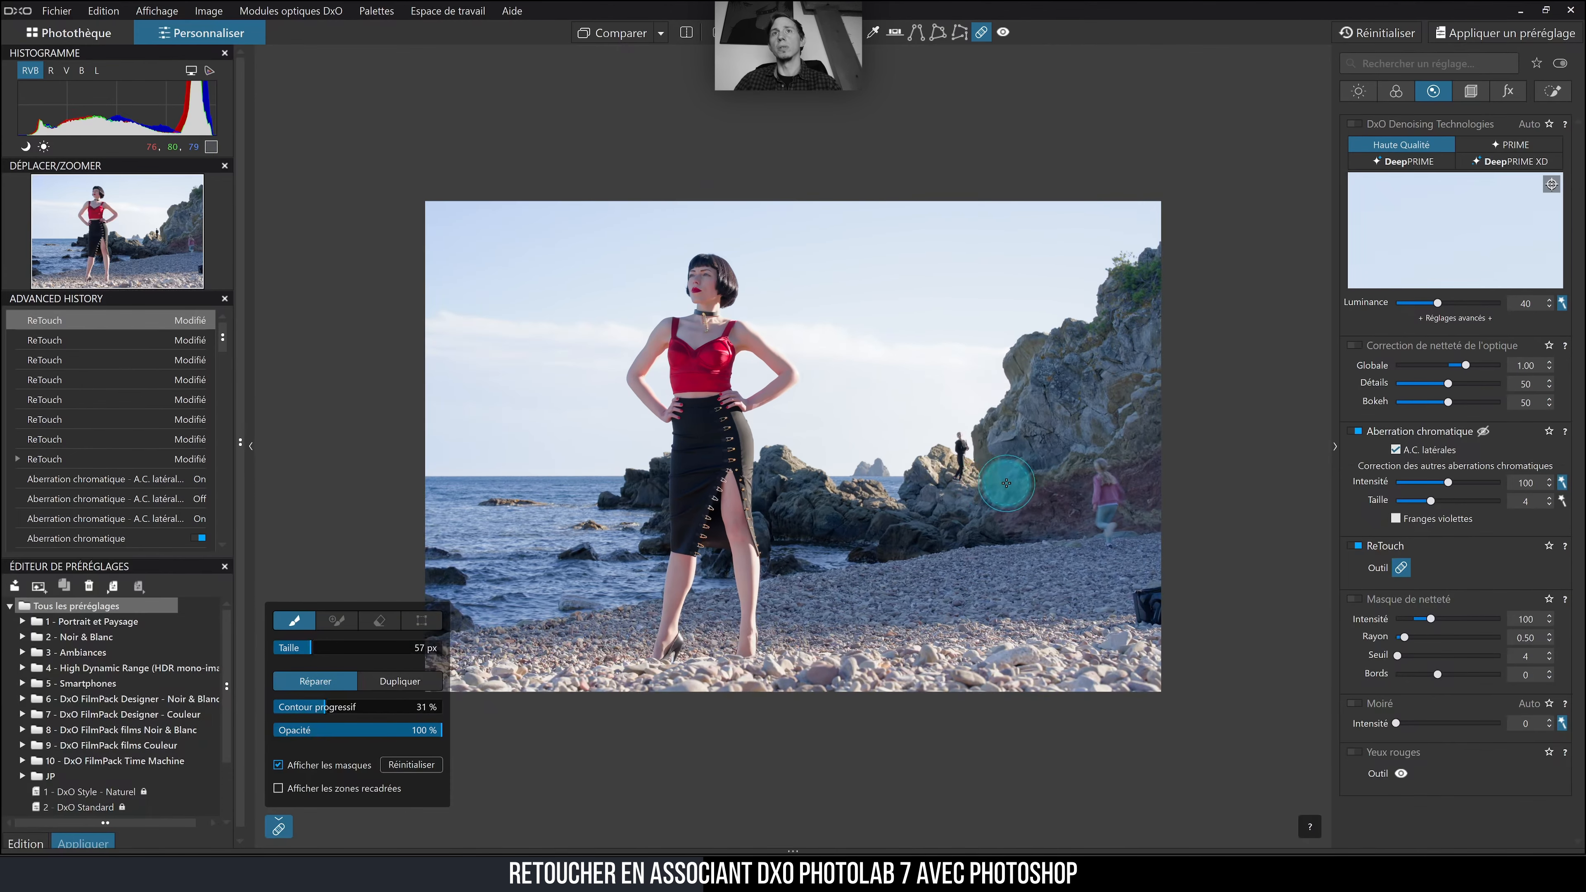
pyautogui.scroll(-1, 1007, 483)
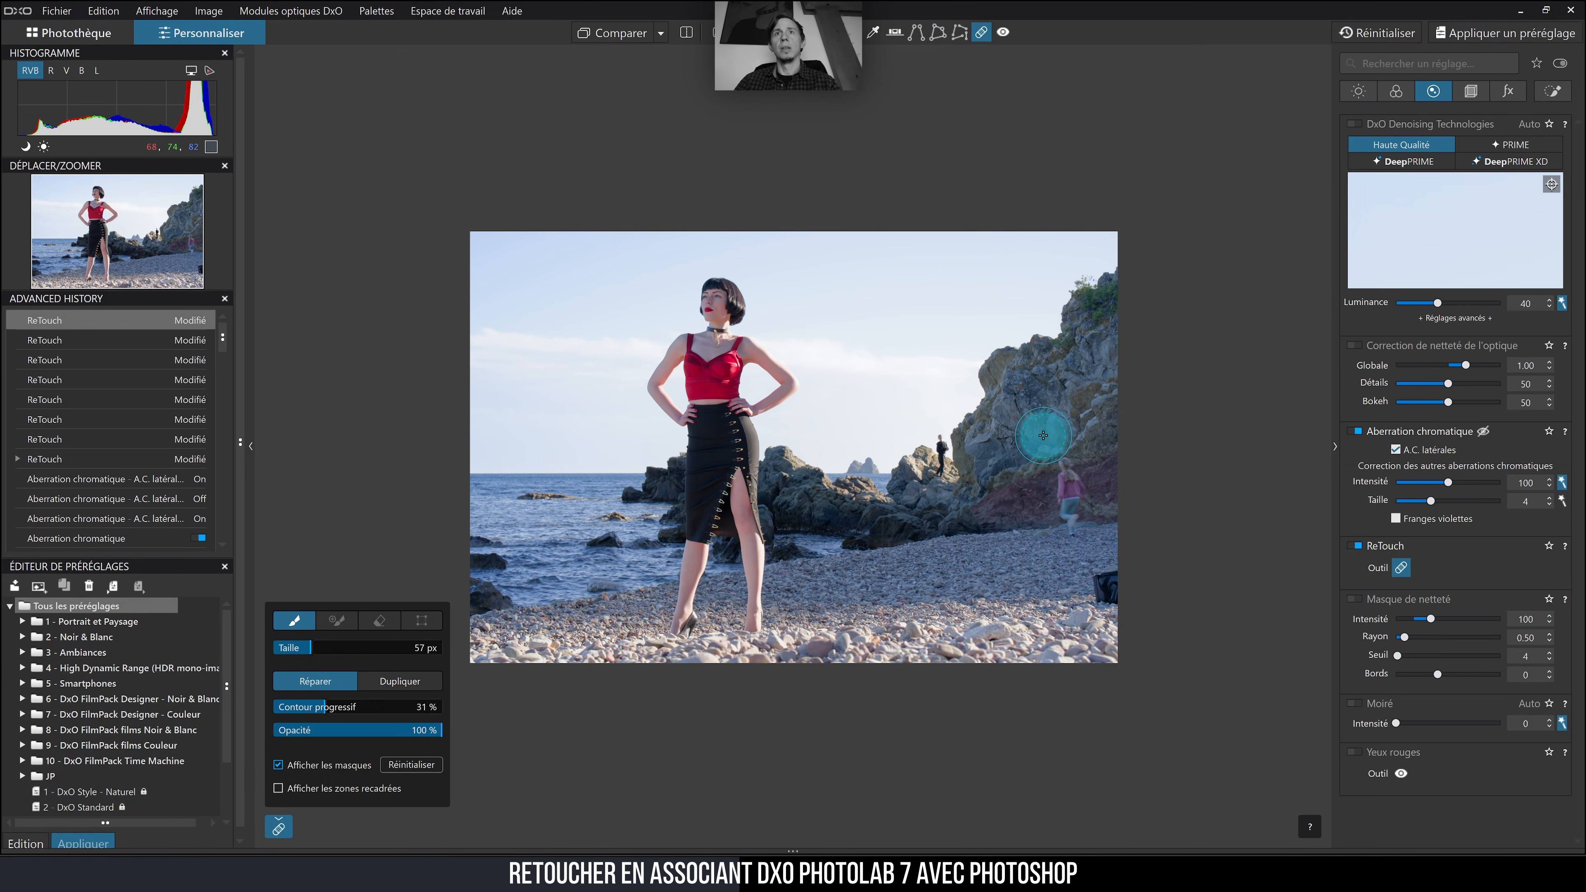
# - Activate Grain with the Film positif couleur category and the Fuji Provia 400X film, and inspect the grain up close
pyautogui.click(1503, 91)
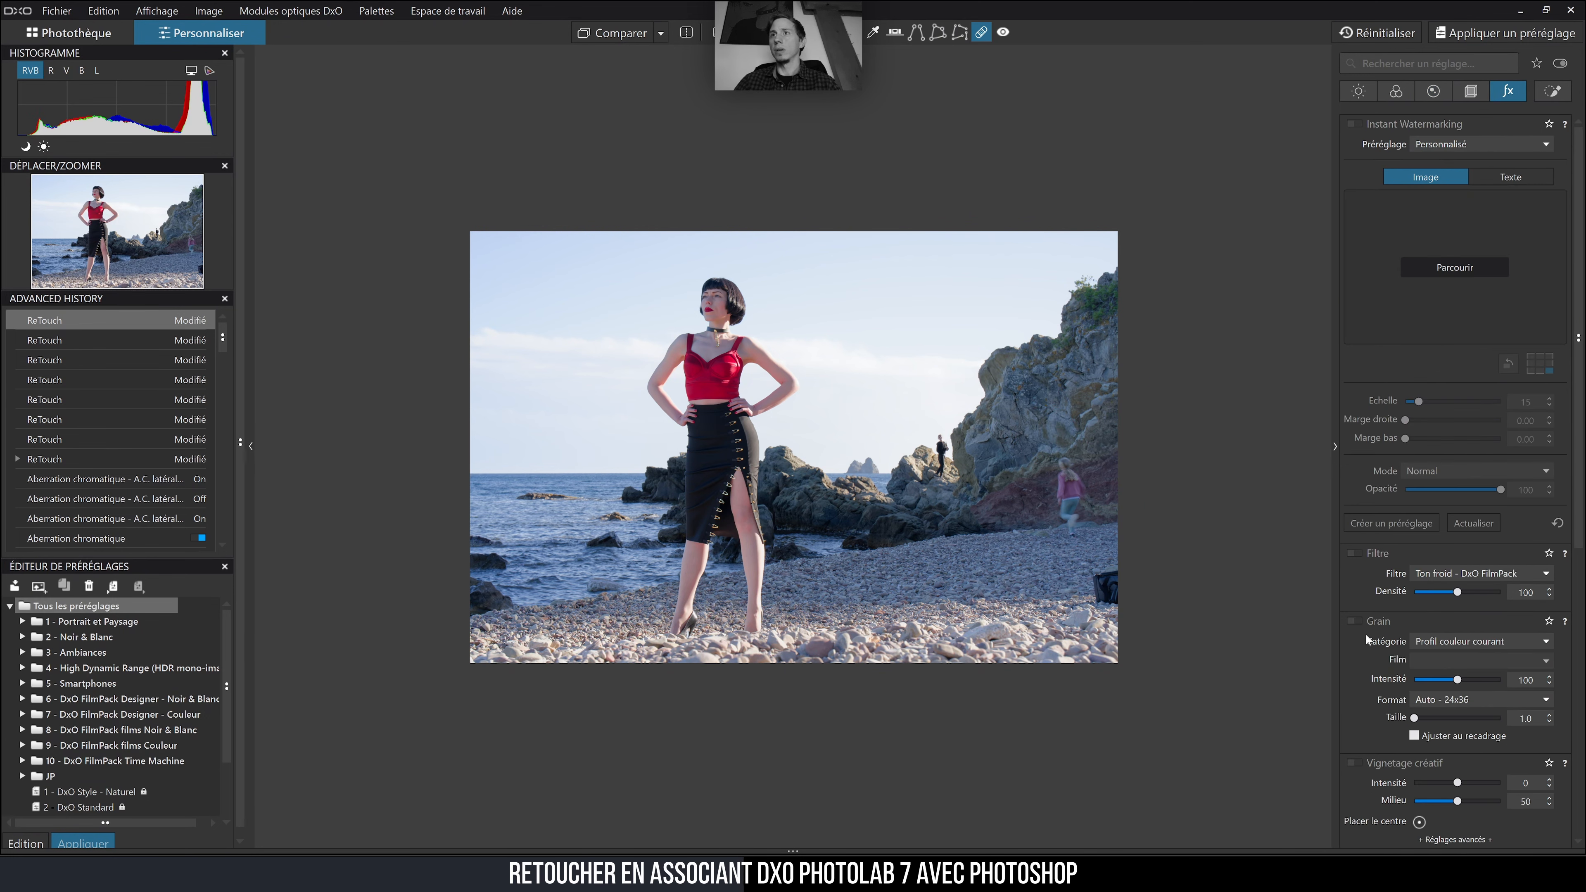
pyautogui.click(1354, 621)
pyautogui.click(1441, 641)
pyautogui.click(1441, 641)
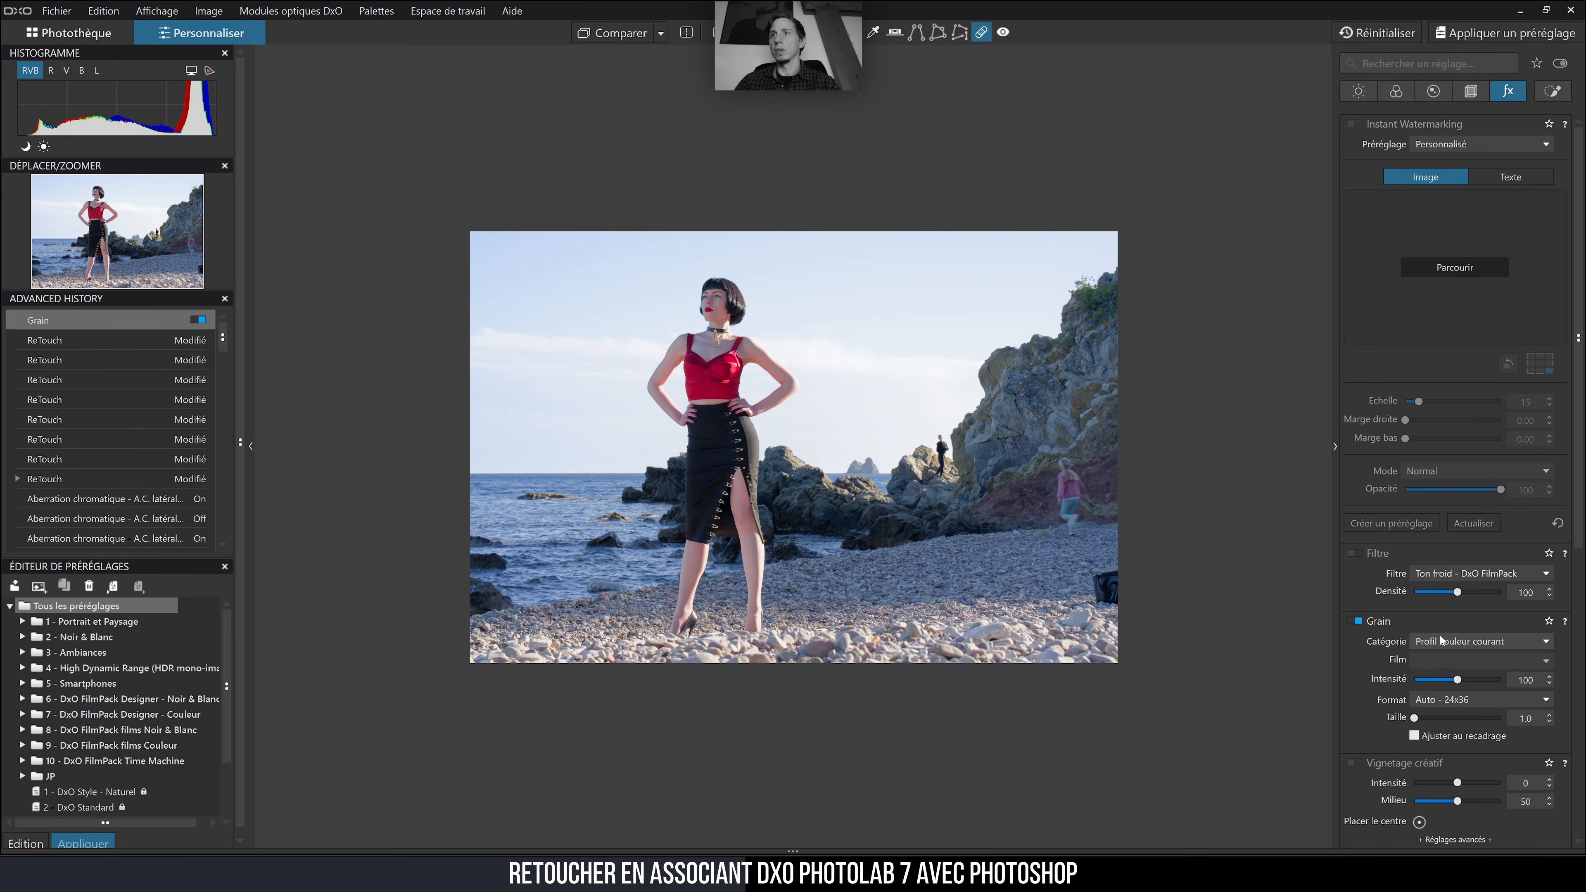
pyautogui.click(1462, 642)
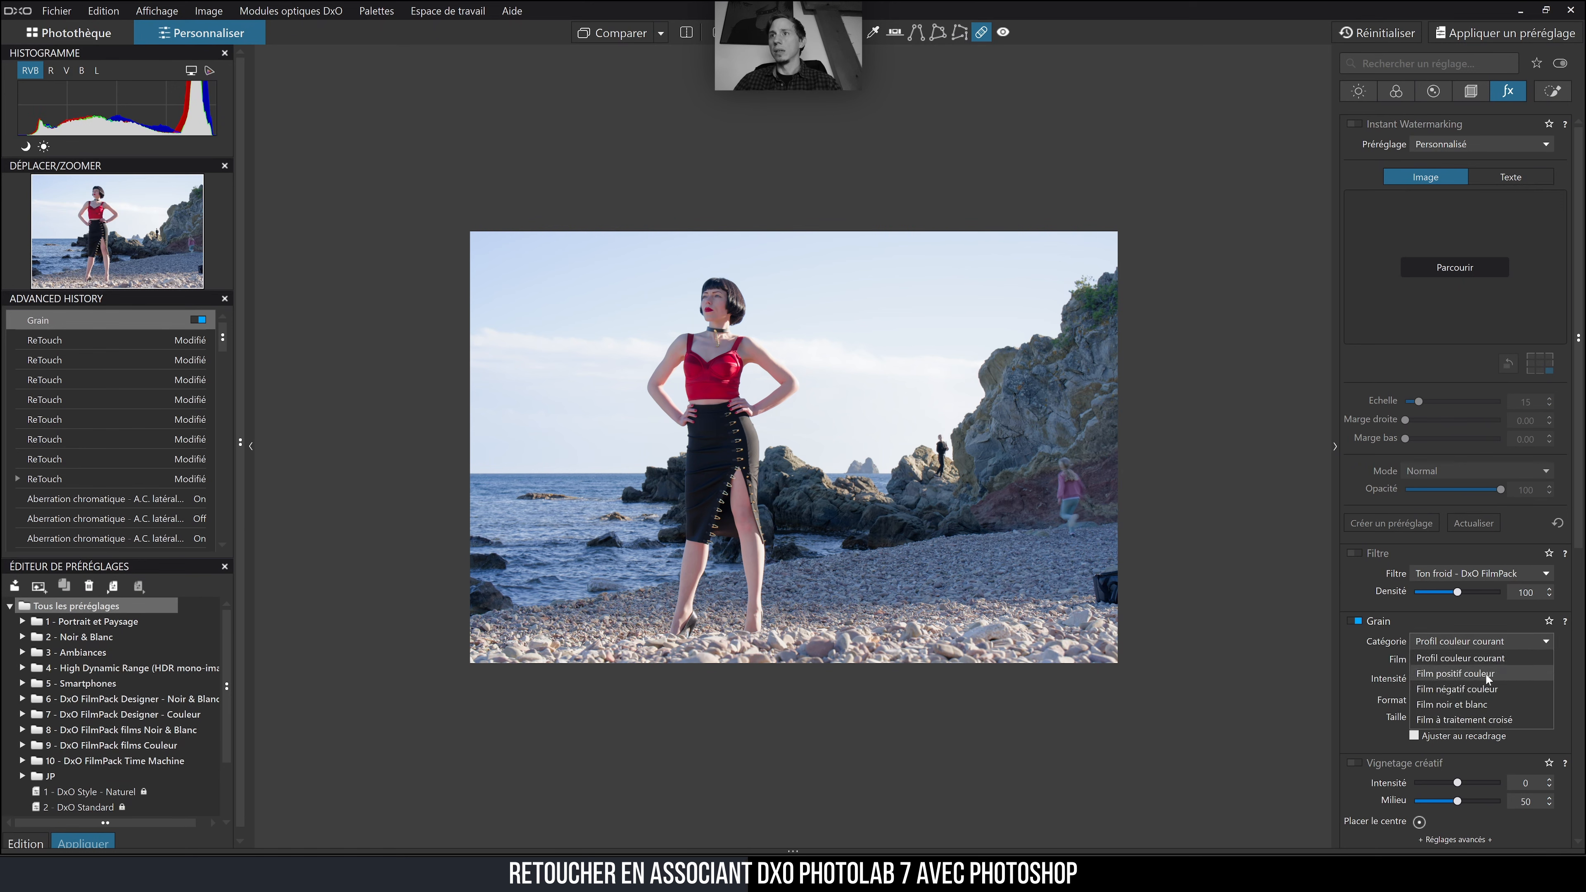
pyautogui.click(1486, 673)
pyautogui.click(1499, 662)
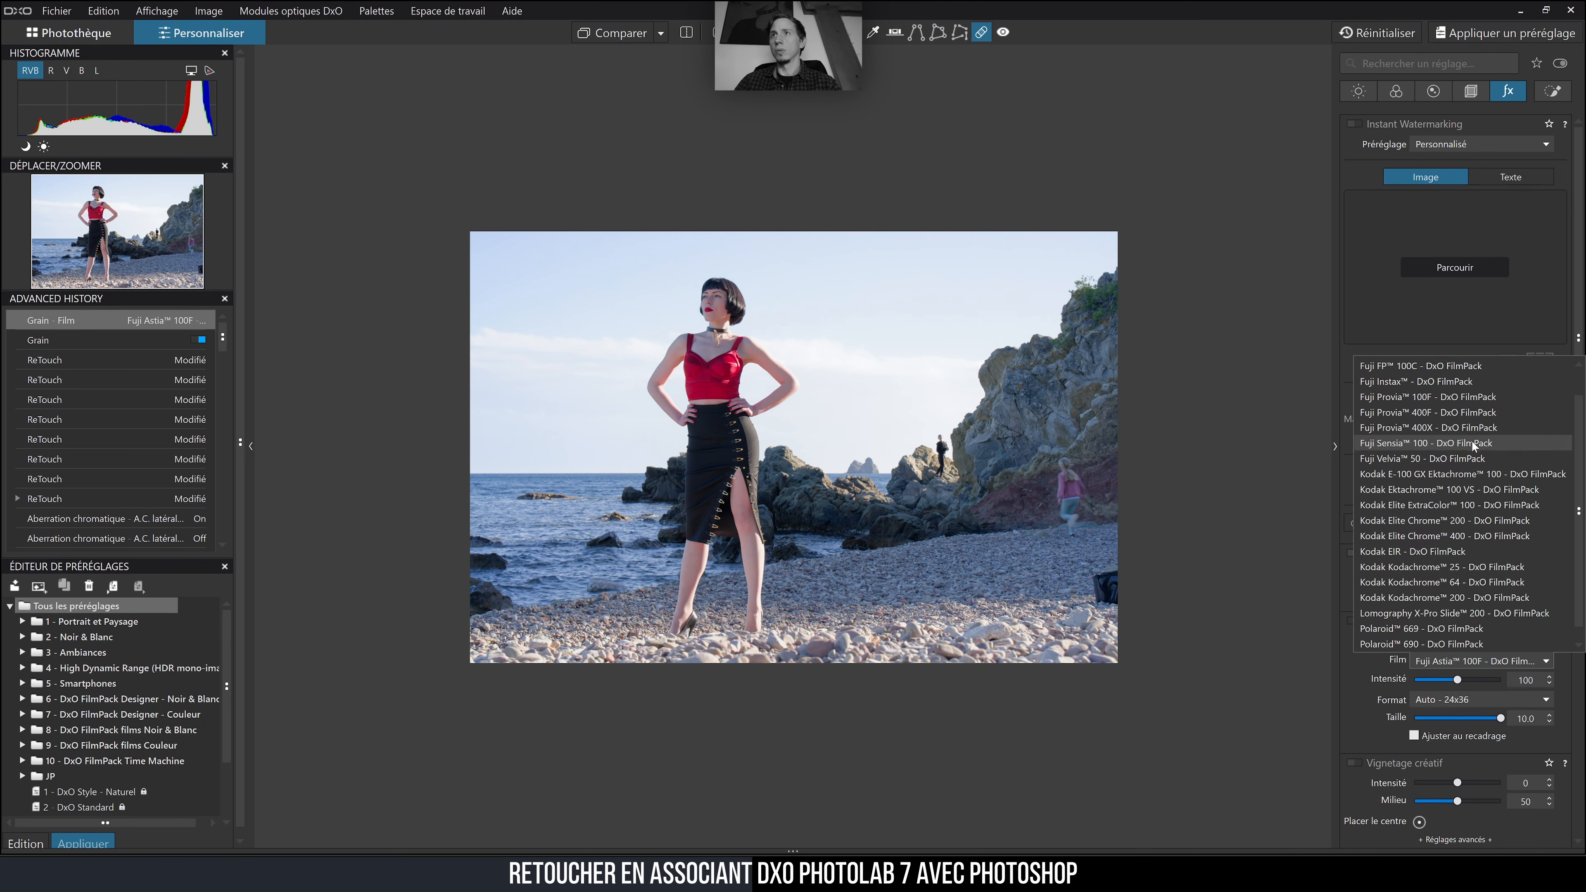
pyautogui.click(1437, 428)
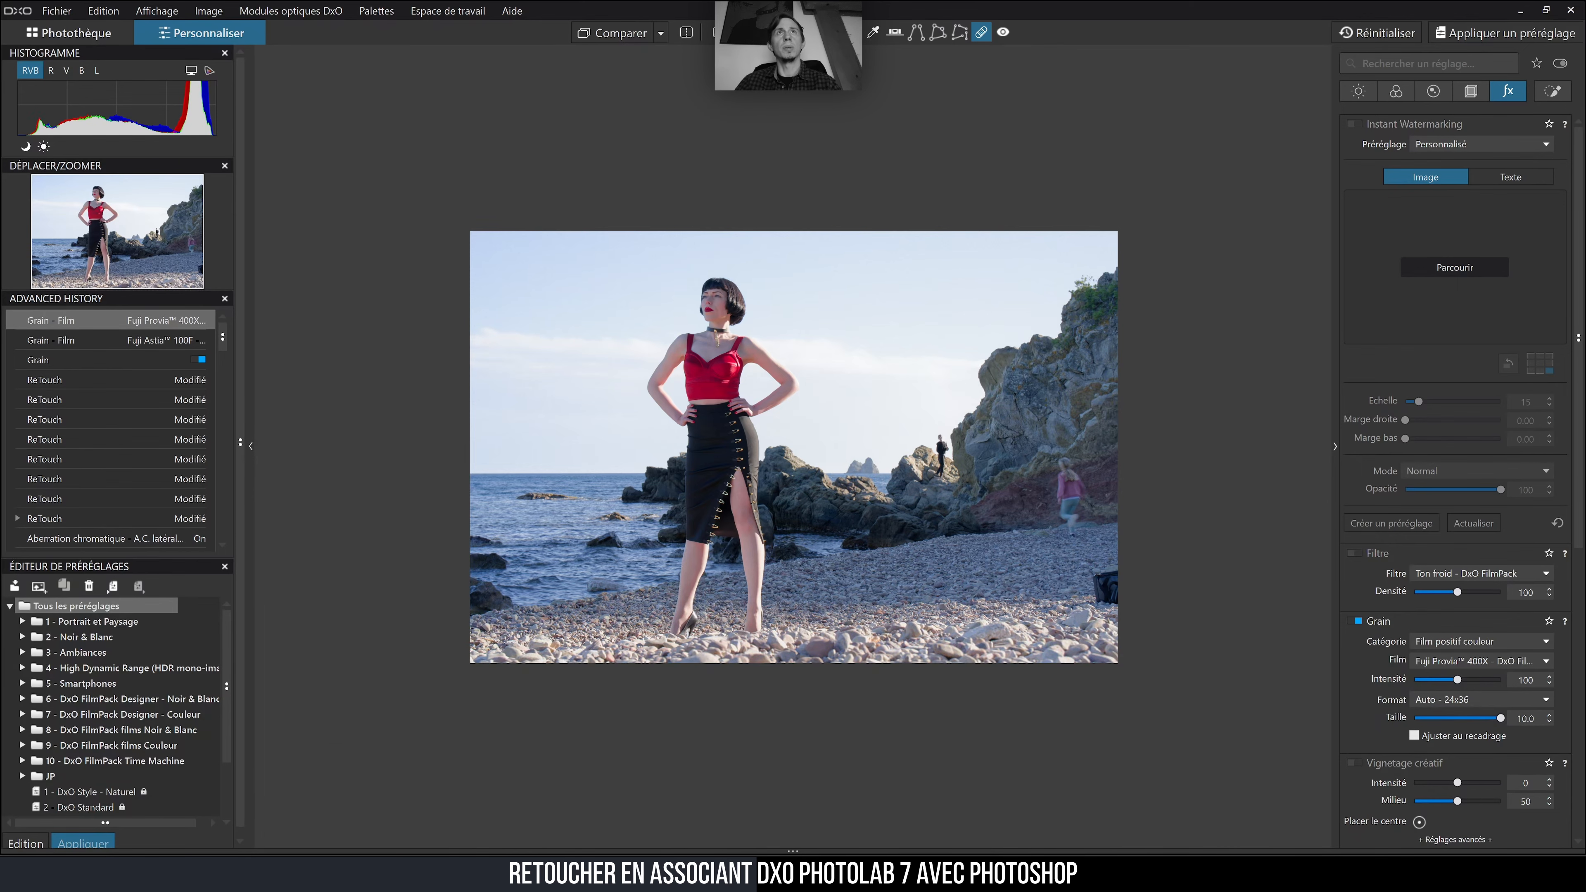
pyautogui.click(749, 32)
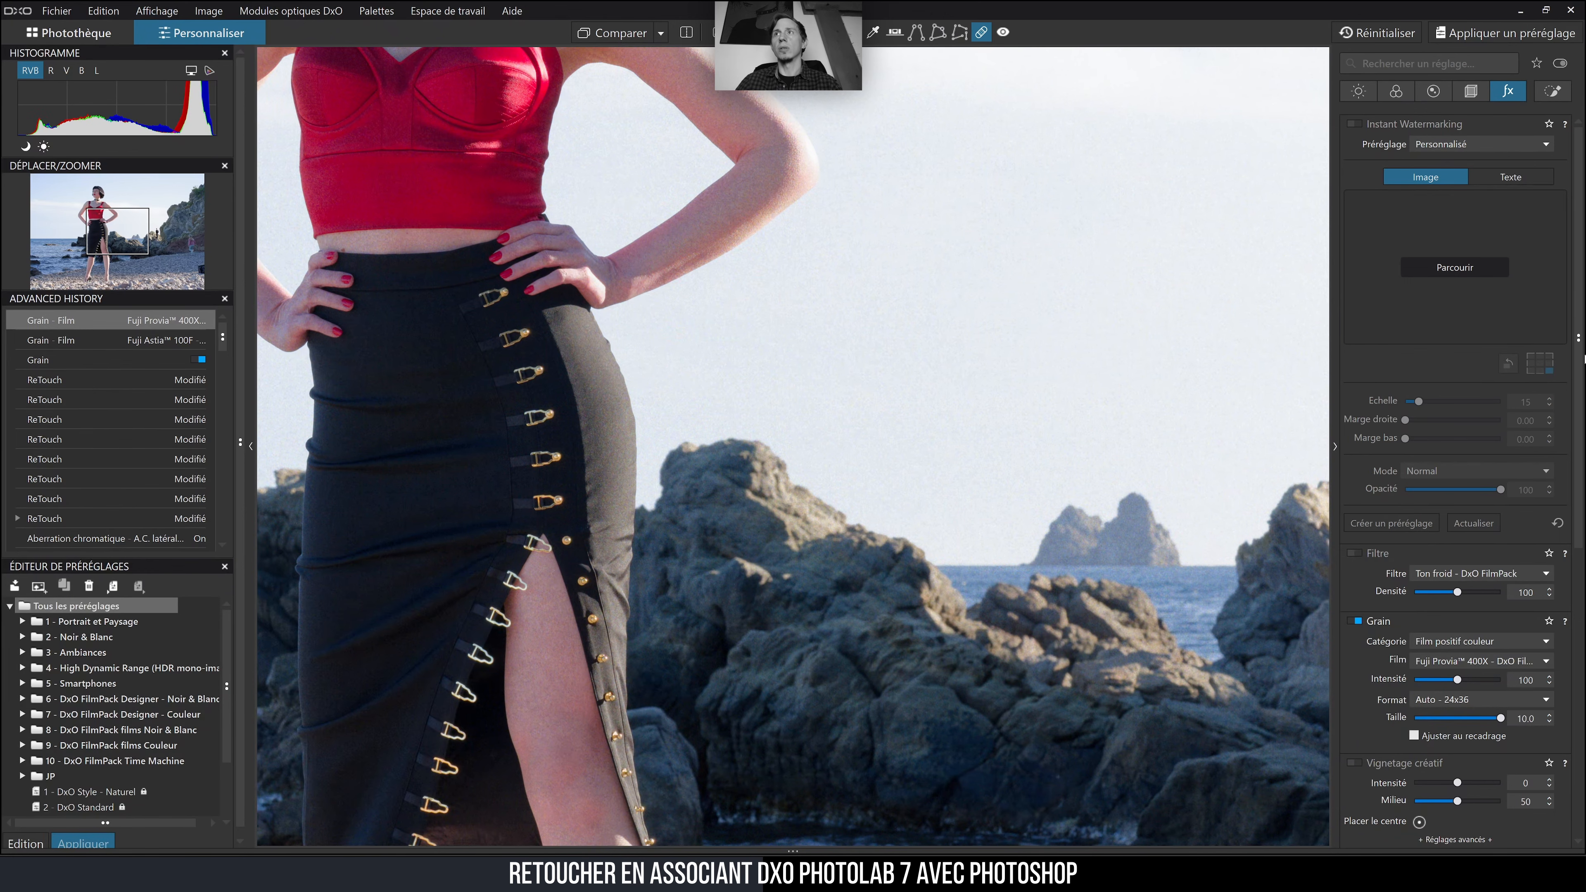
# - Examine the grain on the legs and pebbles up close and check the whole photo
pyautogui.moveTo(1578, 349)
pyautogui.mouseDown()
pyautogui.moveTo(1569, 536)
pyautogui.moveTo(1511, 312)
pyautogui.mouseUp()
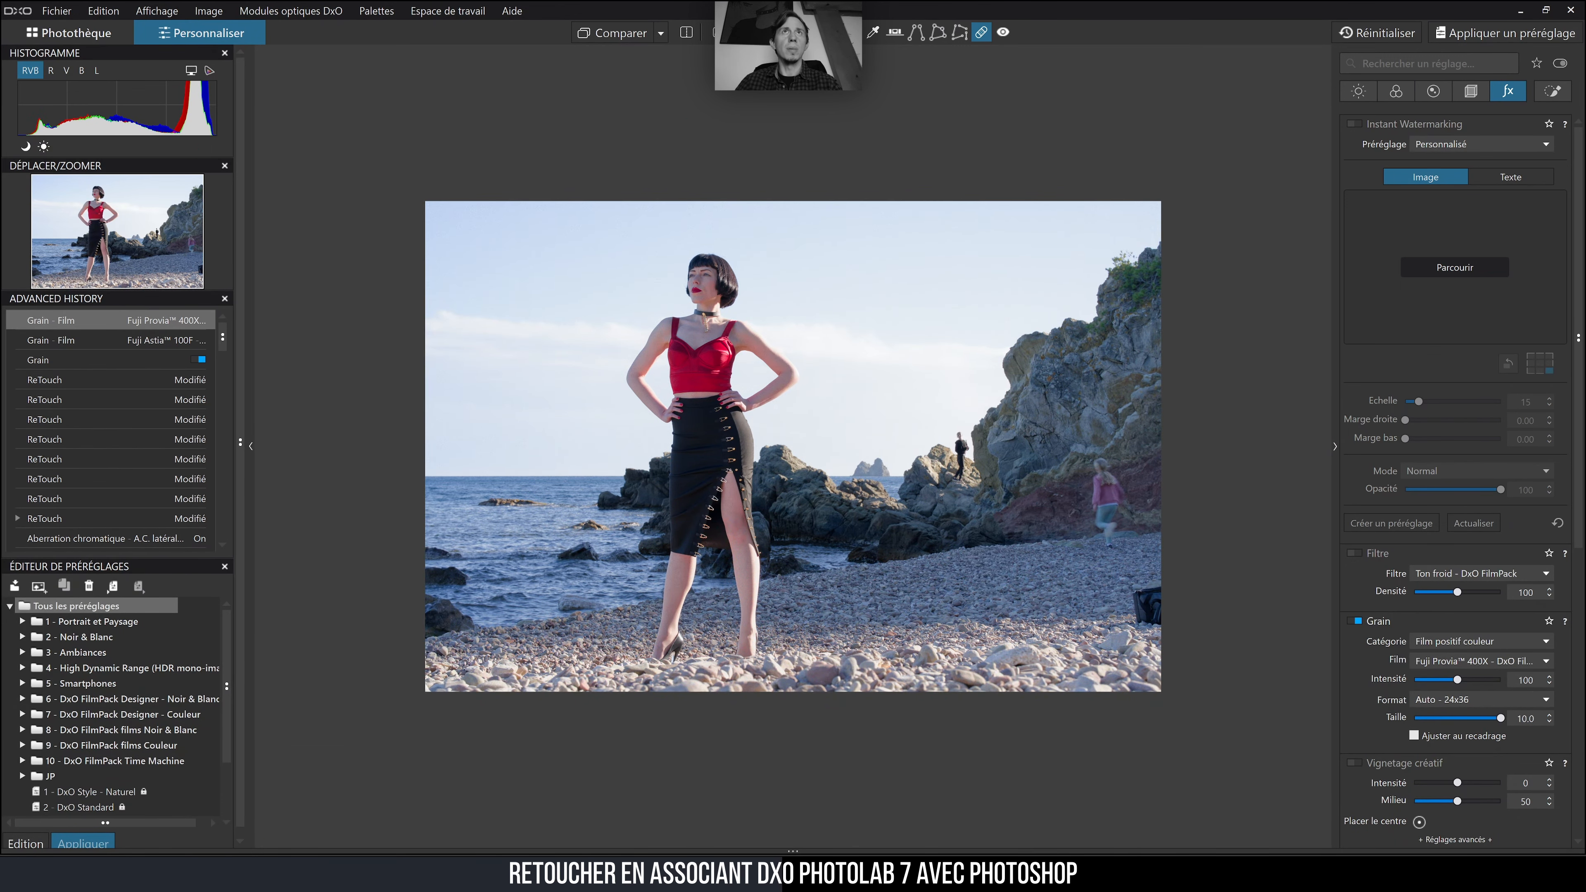
pyautogui.click(742, 32)
pyautogui.moveTo(129, 253); pyautogui.dragTo(129, 288)
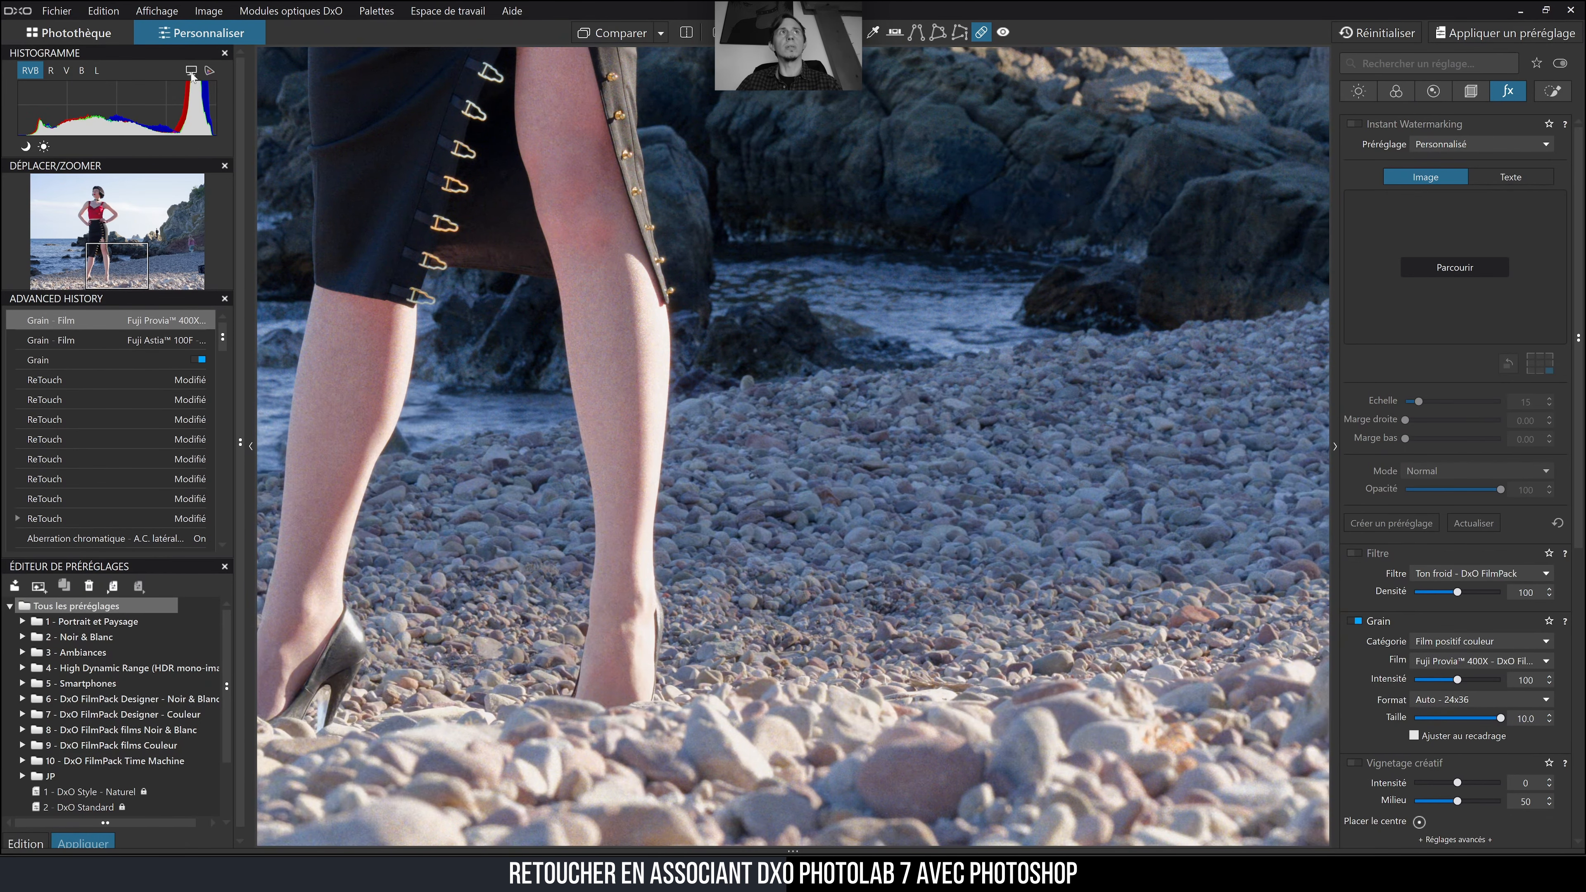
pyautogui.click(802, 33)
pyautogui.click(795, 49)
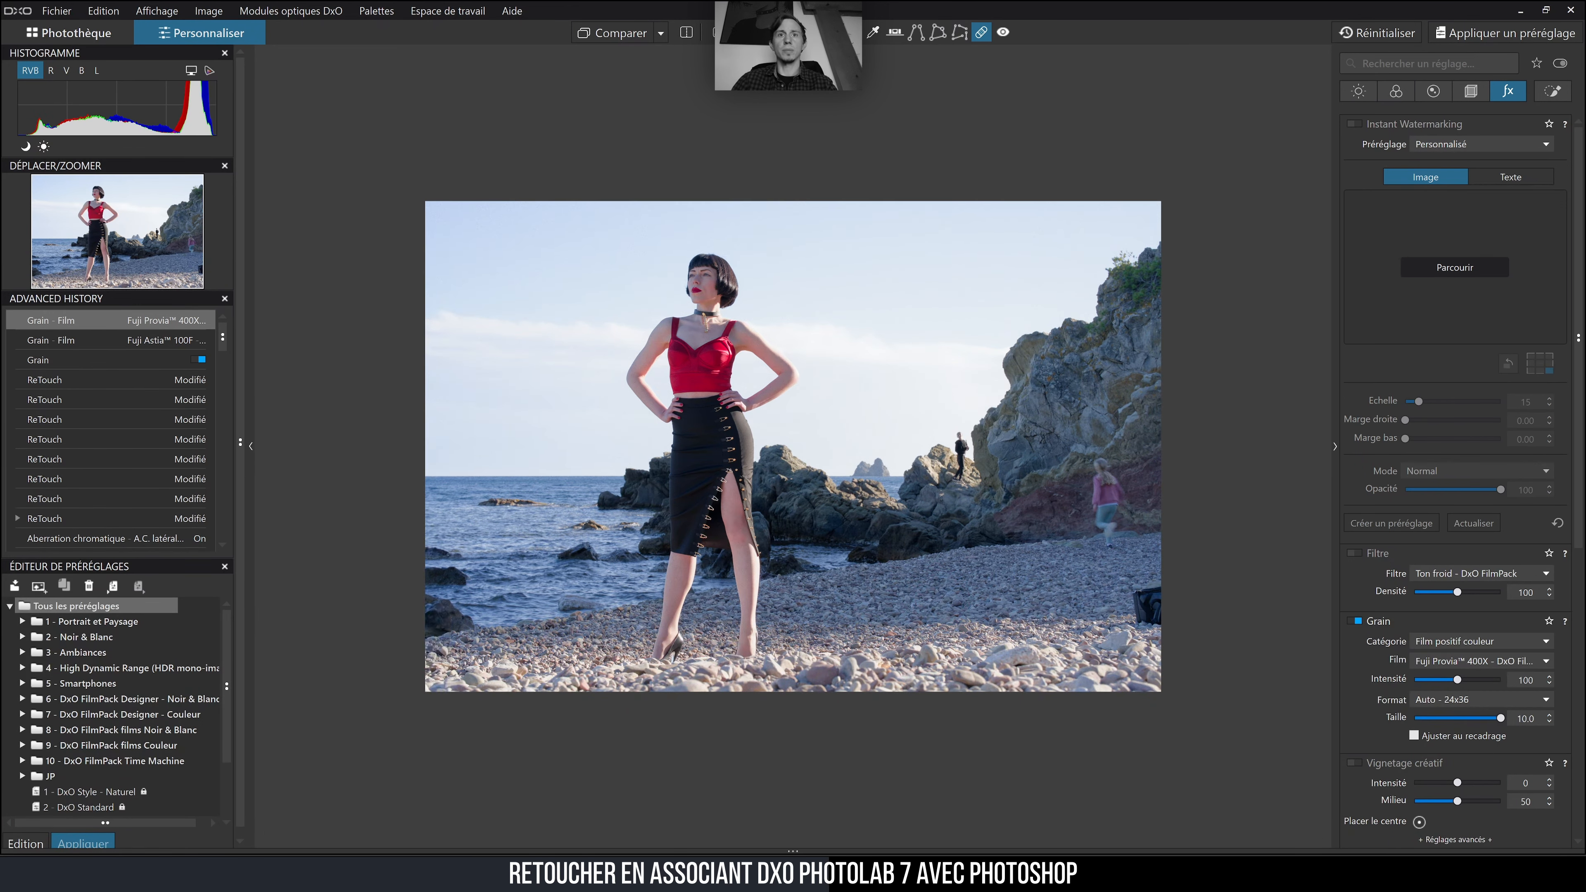
# - Open the Export vers application options for the image DSC01686.ARW
pyautogui.moveTo(810, 741); pyautogui.dragTo(818, 707)
pyautogui.rightClick(58, 766)
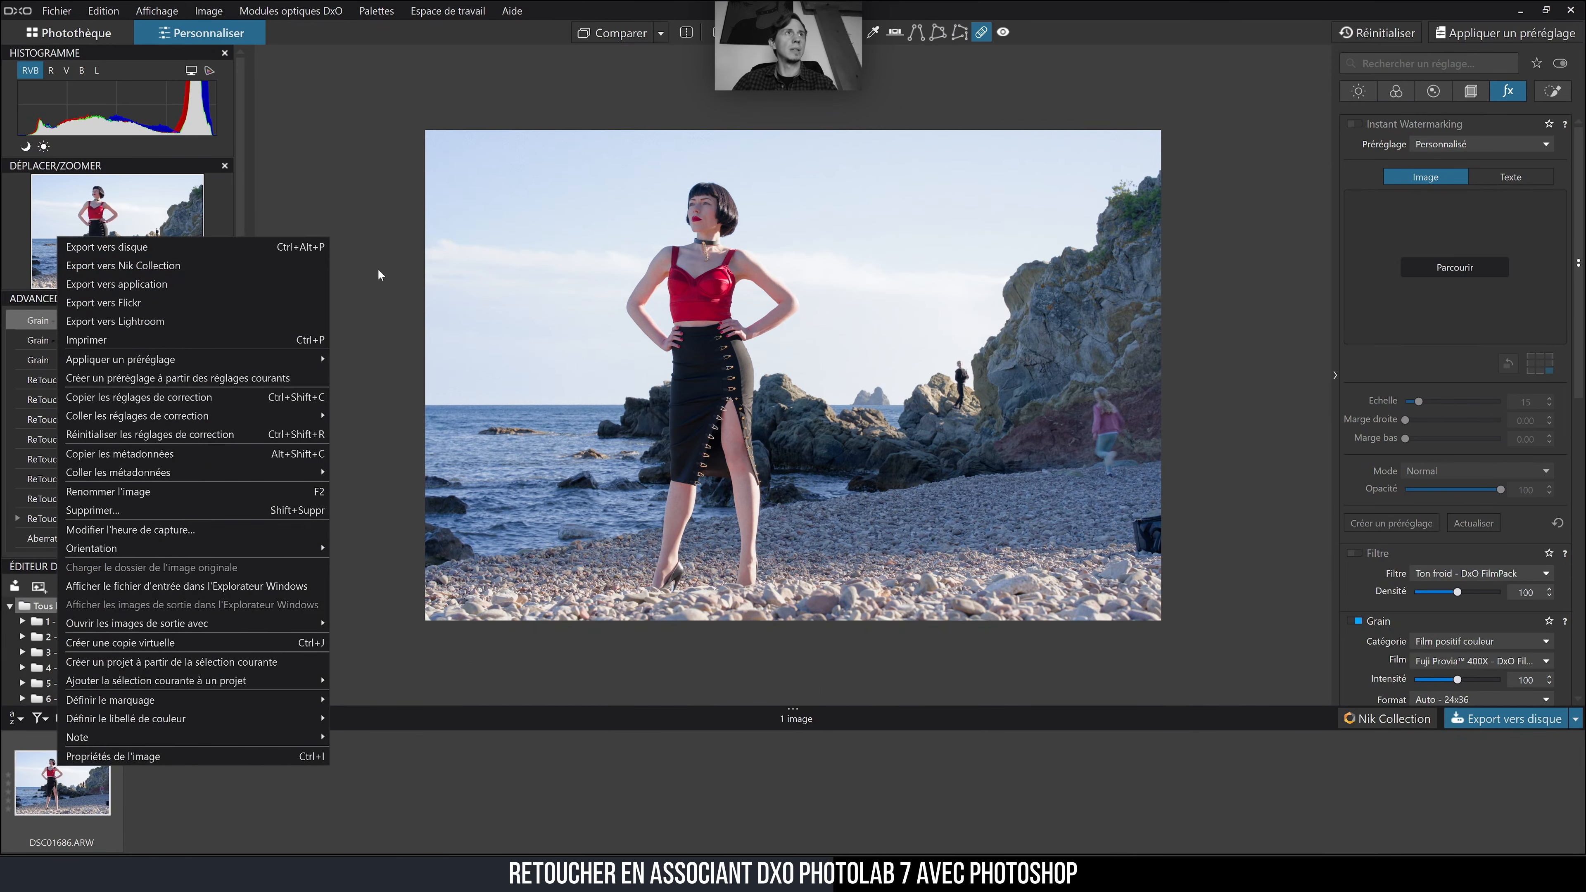
pyautogui.click(297, 285)
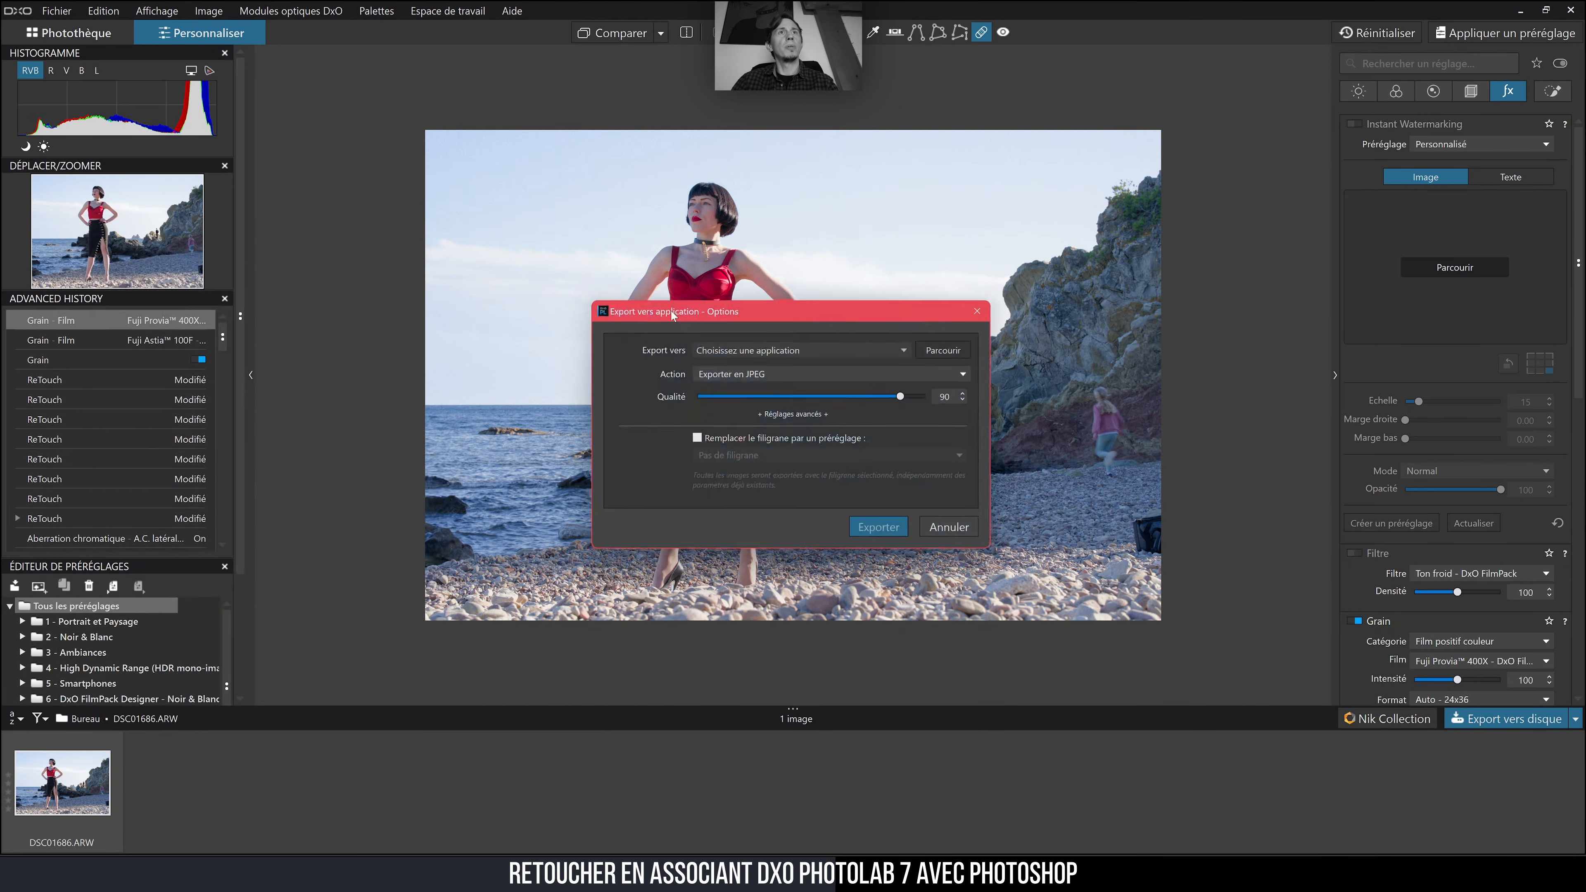
# - Choose Photoshop.exe from Programmes > Adobe > Adobe Photoshop 2024 on the C: drive as the export application
pyautogui.click(908, 348)
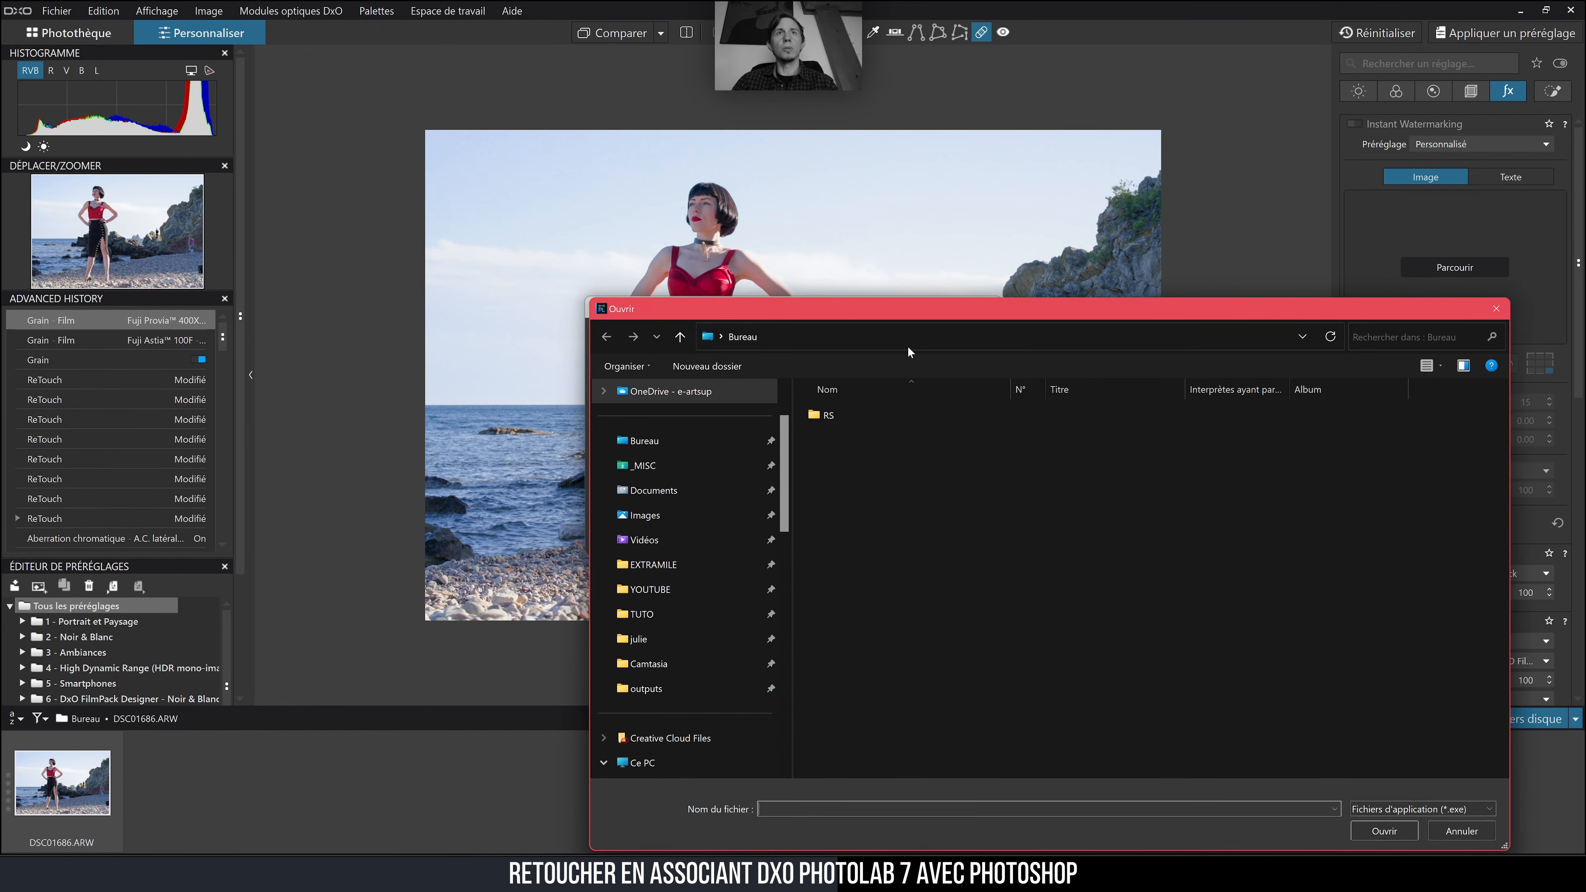
pyautogui.scroll(-3, 775, 753)
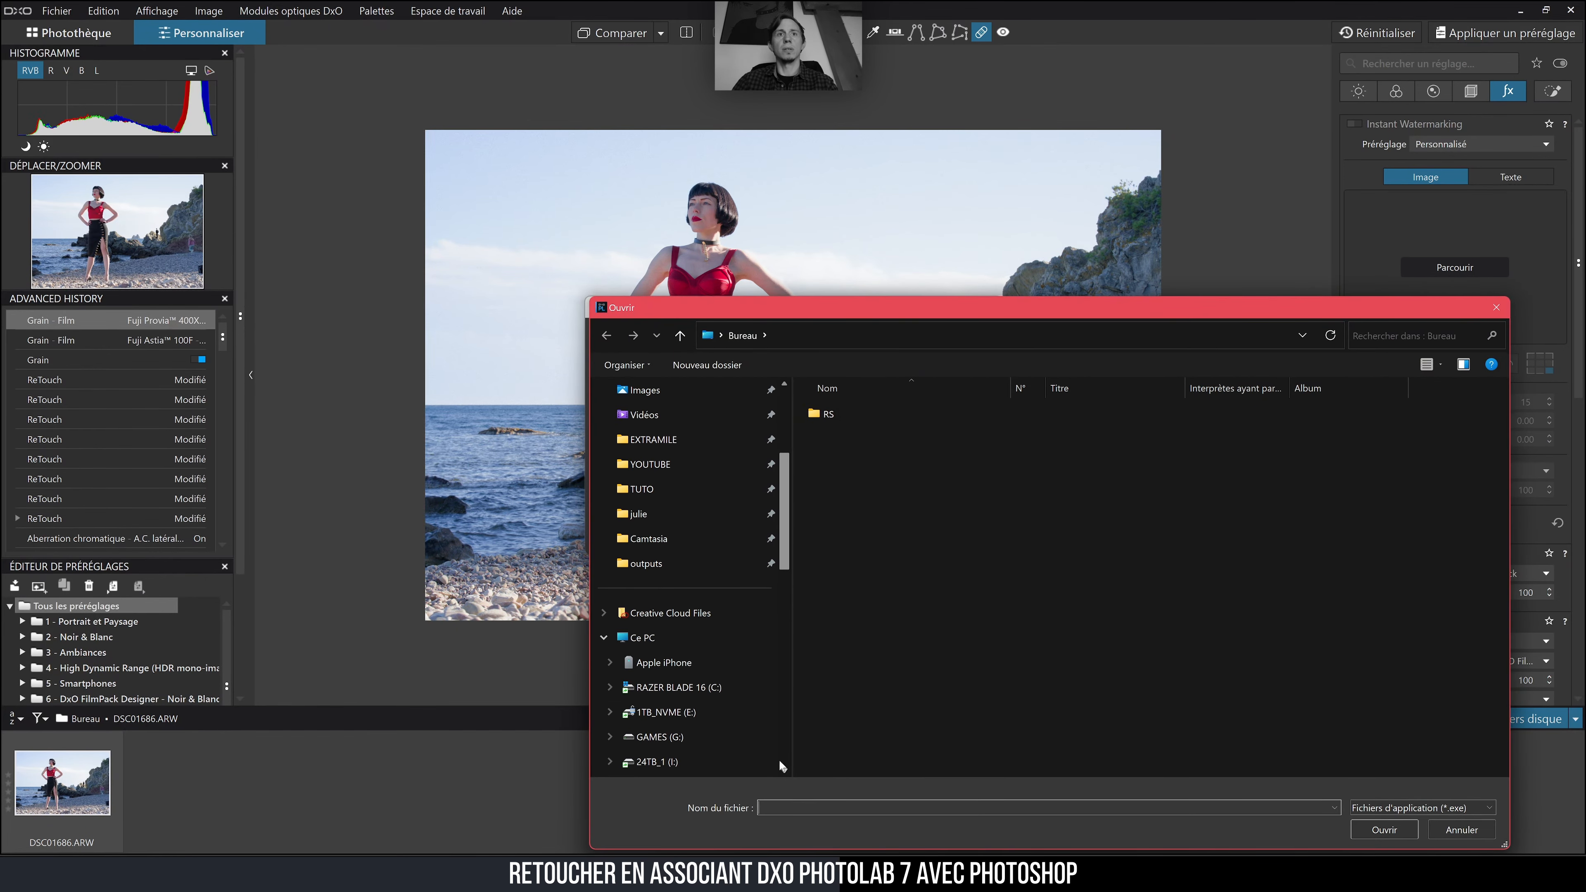
pyautogui.click(718, 687)
pyautogui.doubleClick(874, 464)
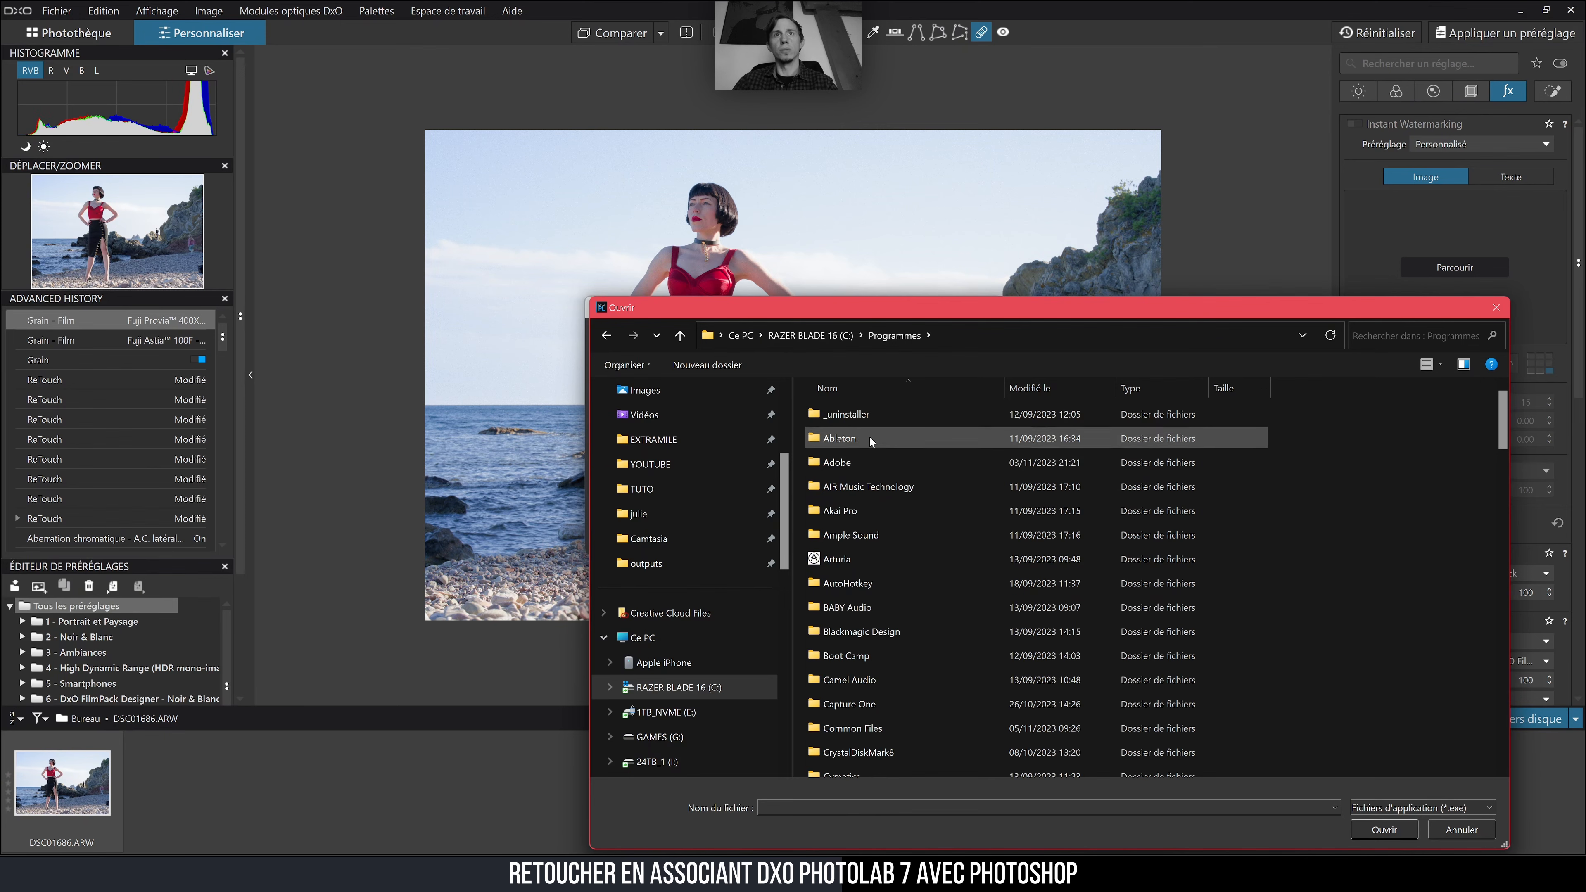
pyautogui.doubleClick(864, 463)
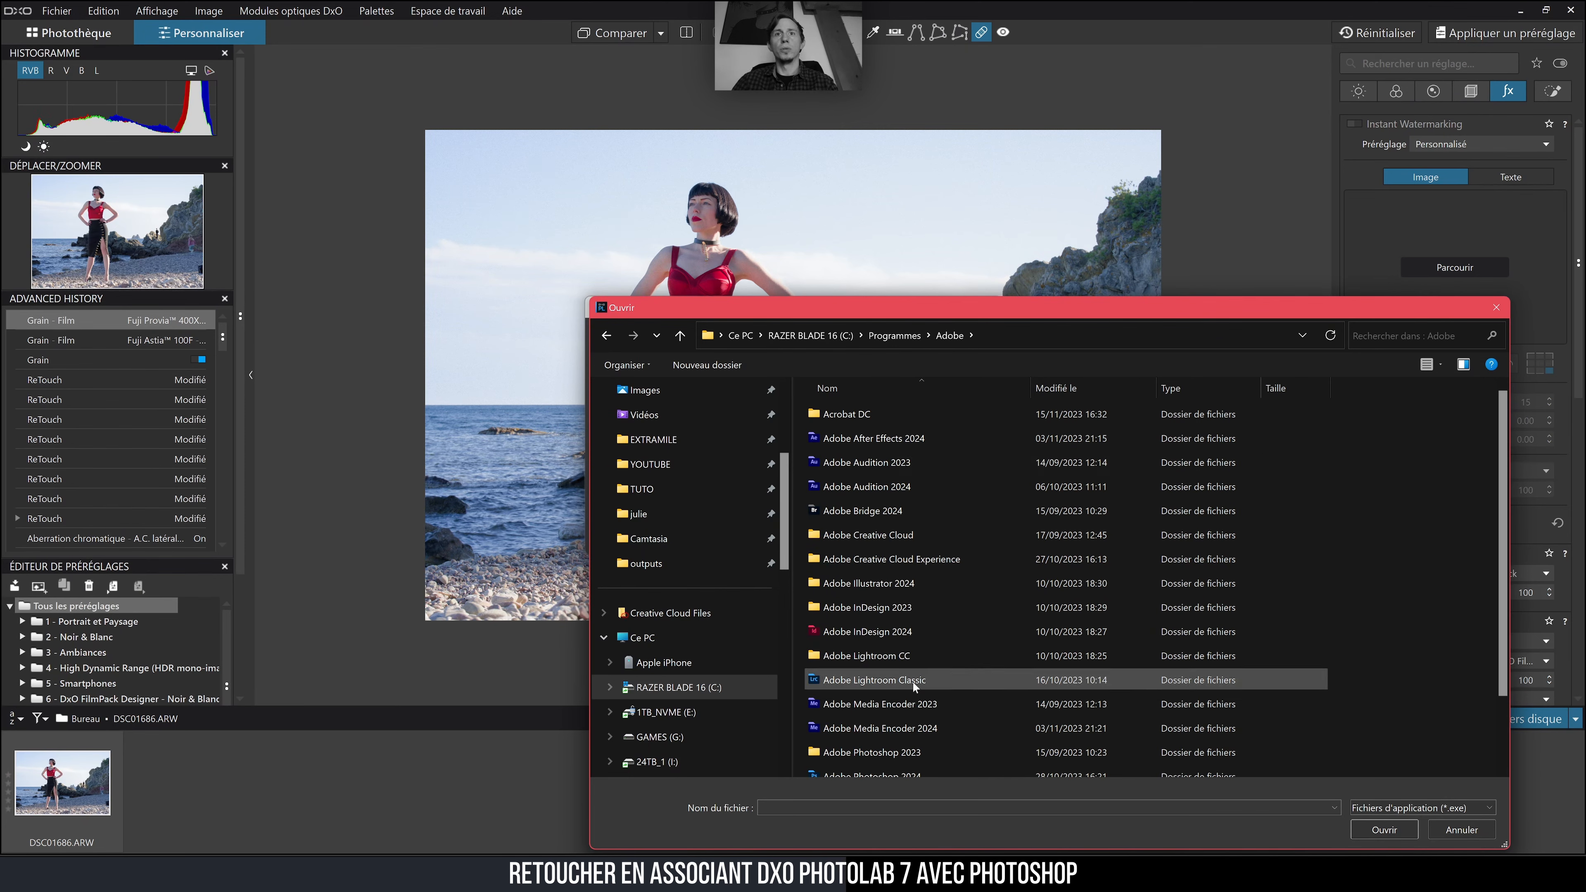
pyautogui.scroll(-2, 913, 682)
pyautogui.doubleClick(913, 720)
pyautogui.scroll(-2, 951, 525)
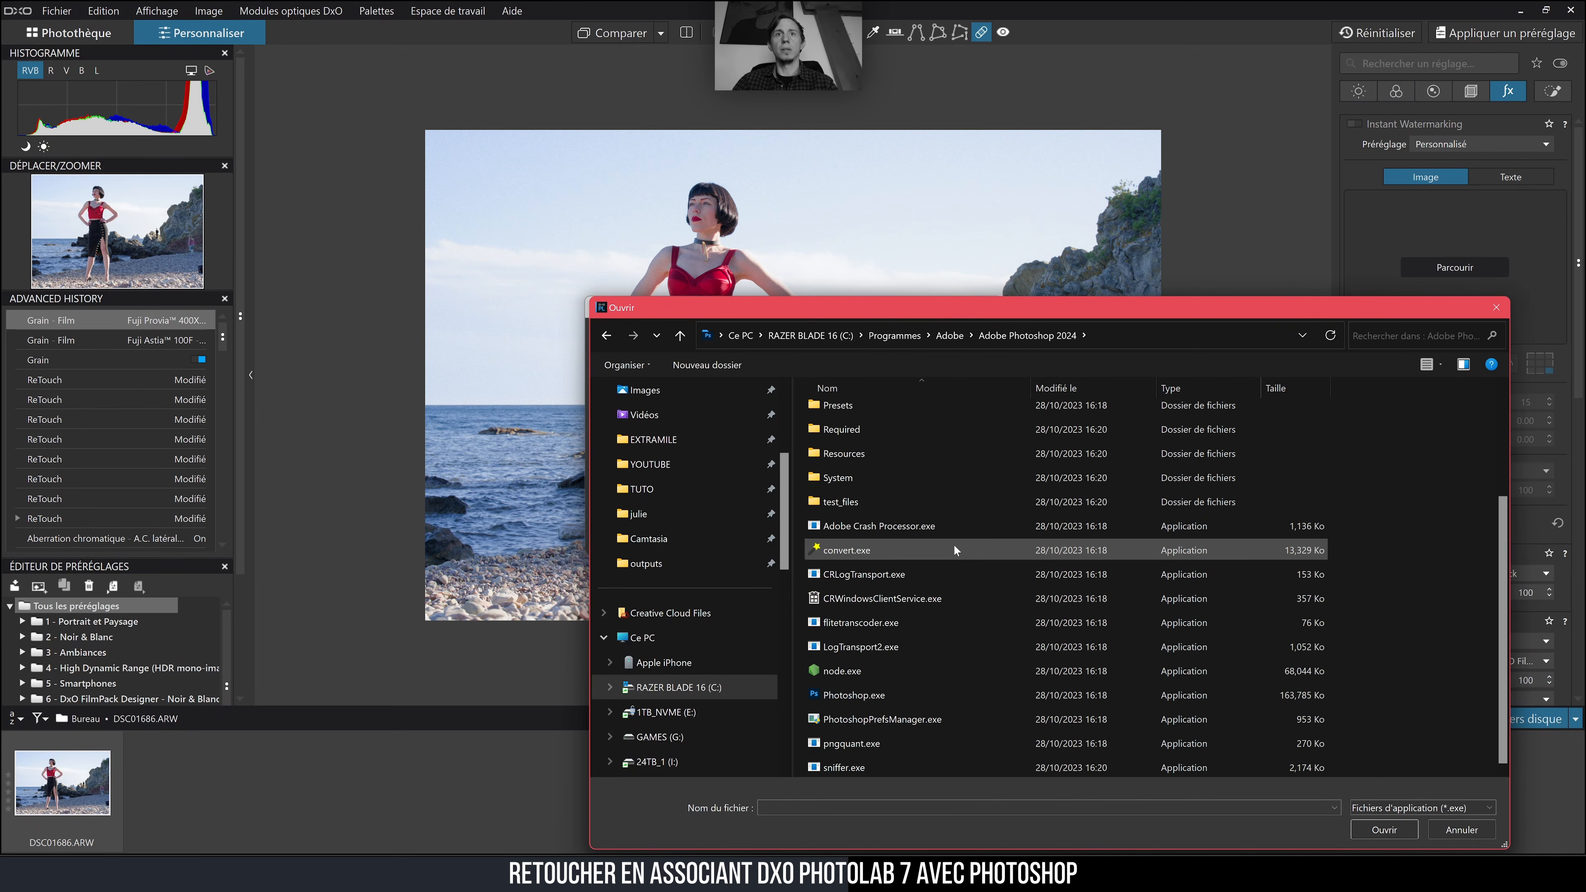
pyautogui.click(839, 697)
pyautogui.click(1384, 830)
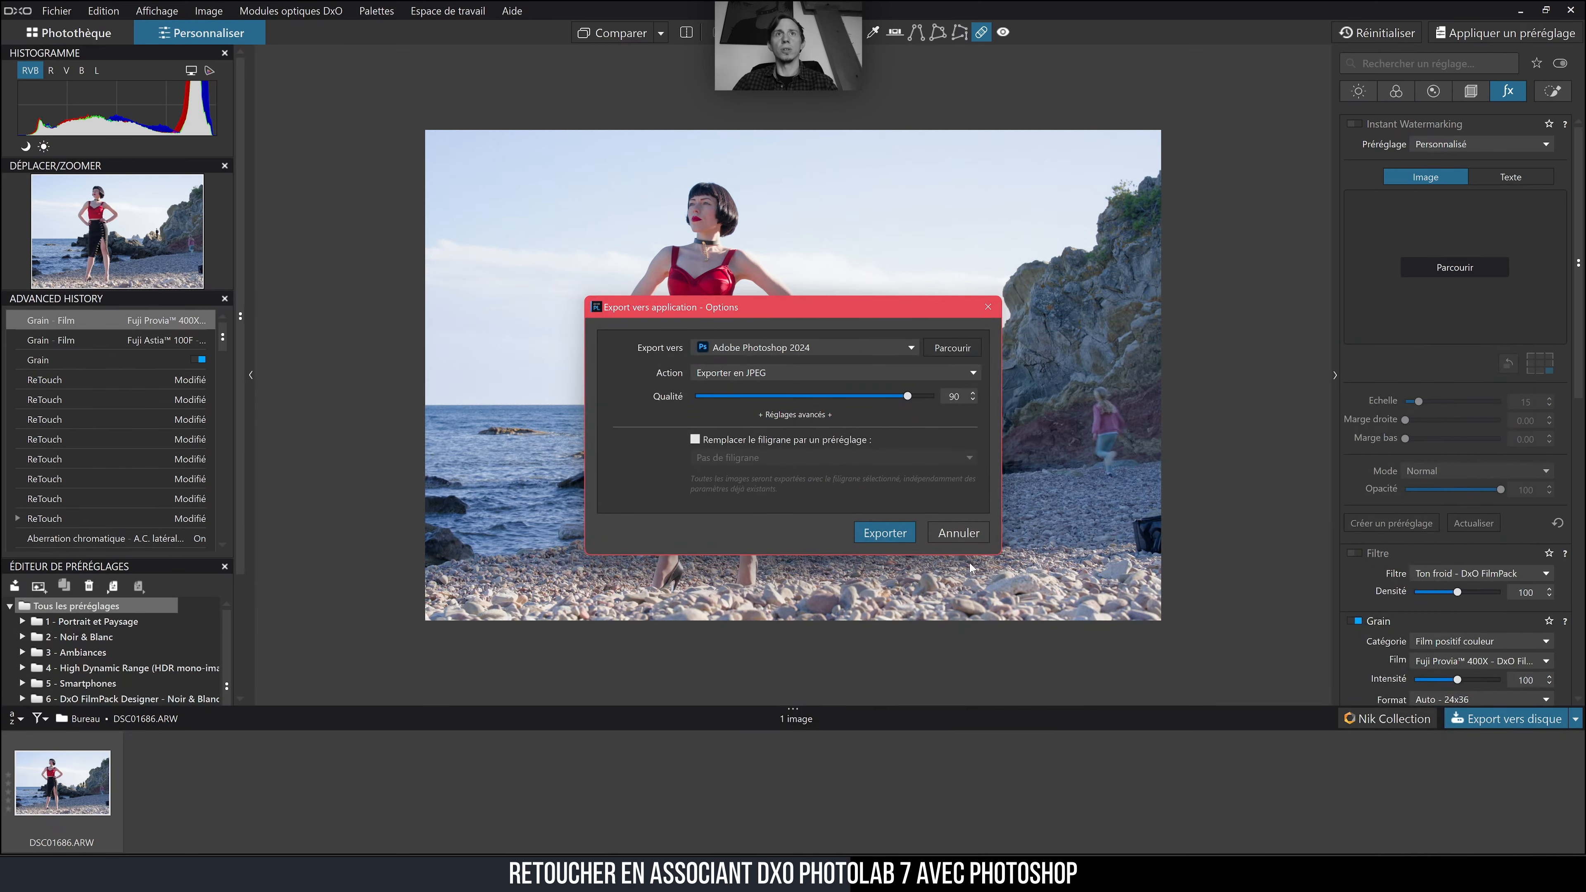
# - Set the export action to Exporter en TIFF with 16 bits quality
pyautogui.click(809, 371)
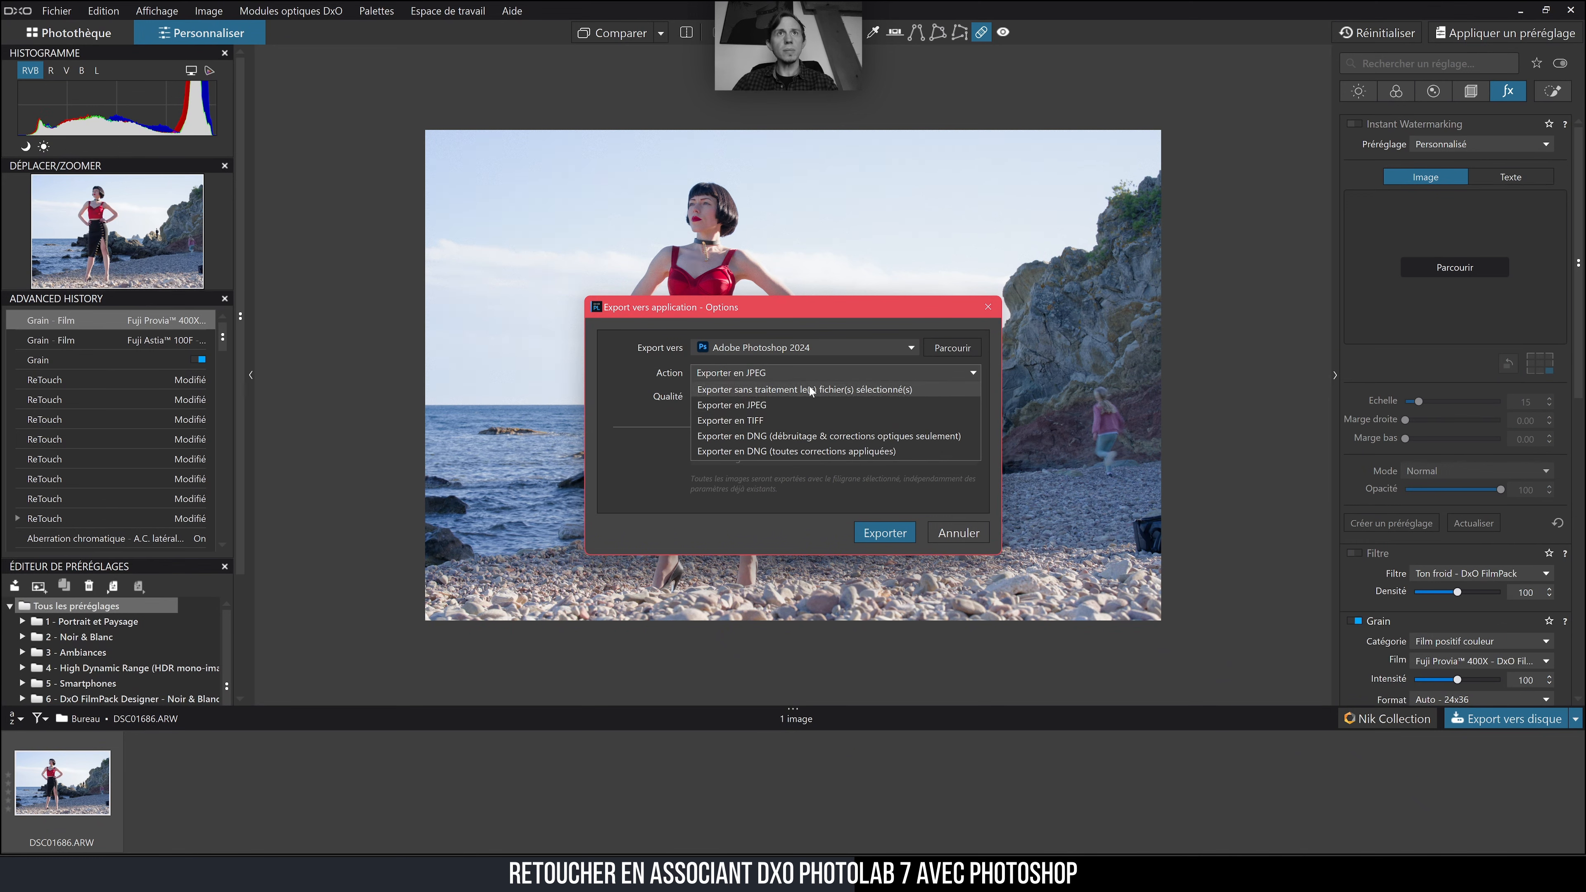
pyautogui.click(792, 420)
pyautogui.click(762, 397)
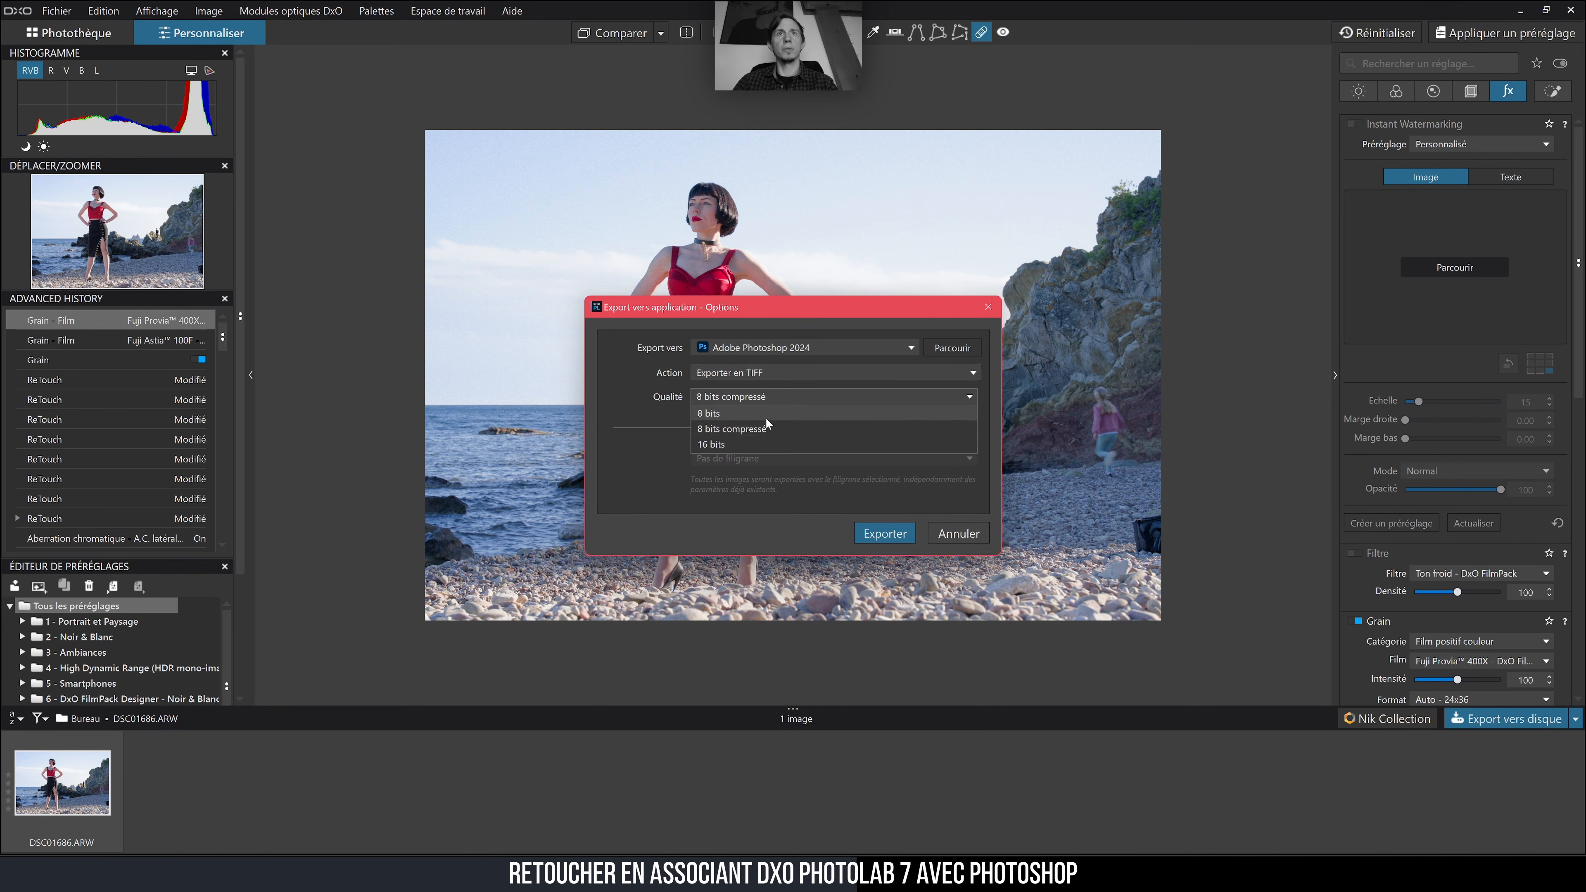
pyautogui.click(724, 442)
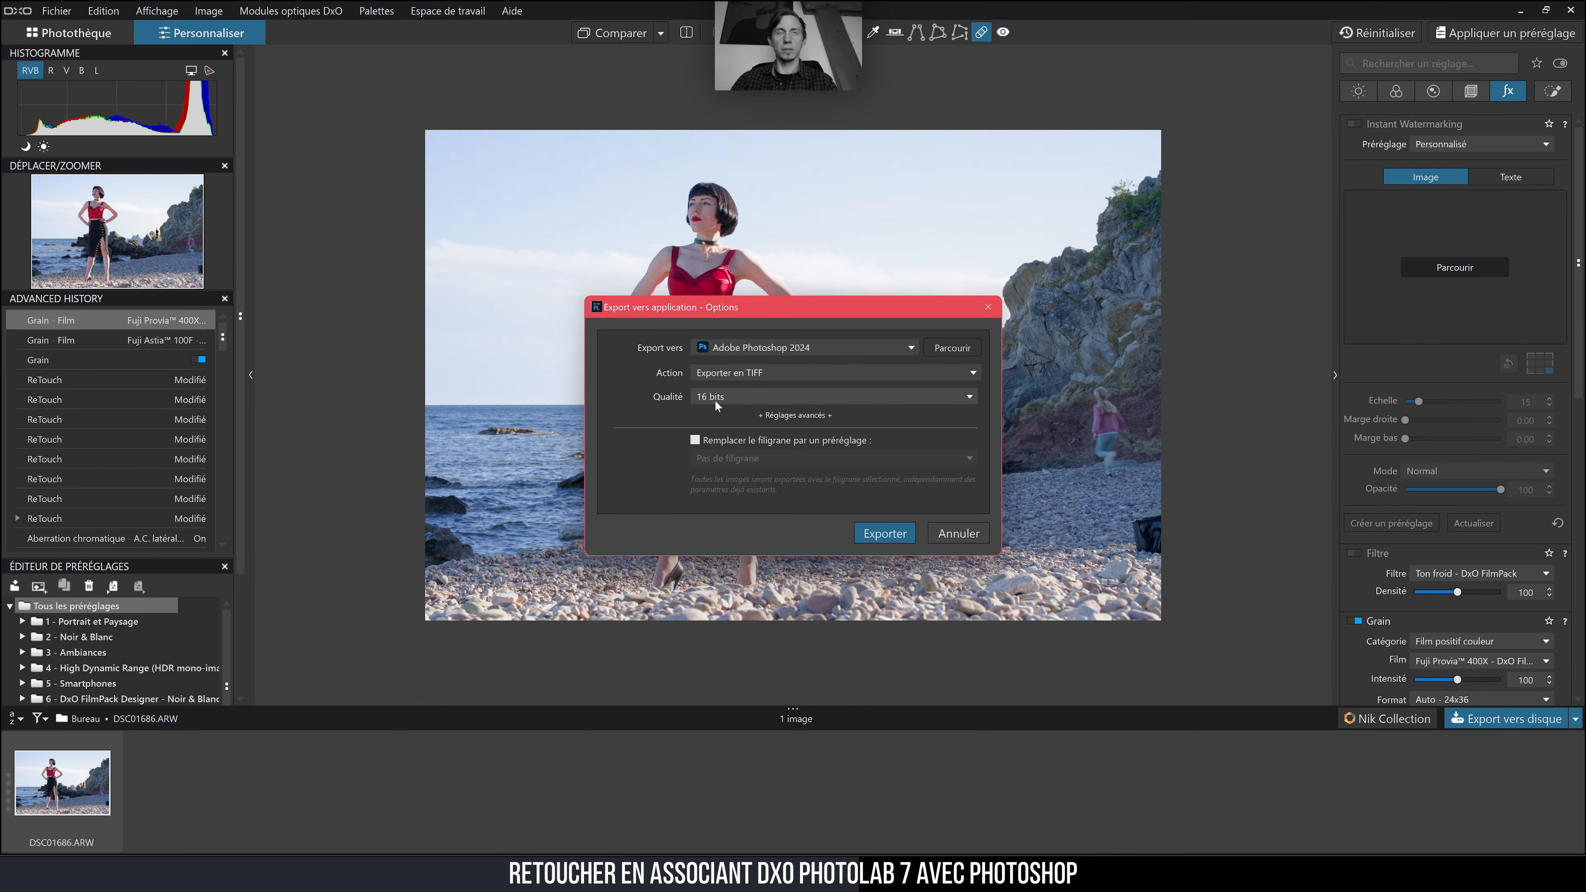
# - Set the ICC profile to DxO Wide Gamut in the advanced settings and export the image
pyautogui.click(784, 416)
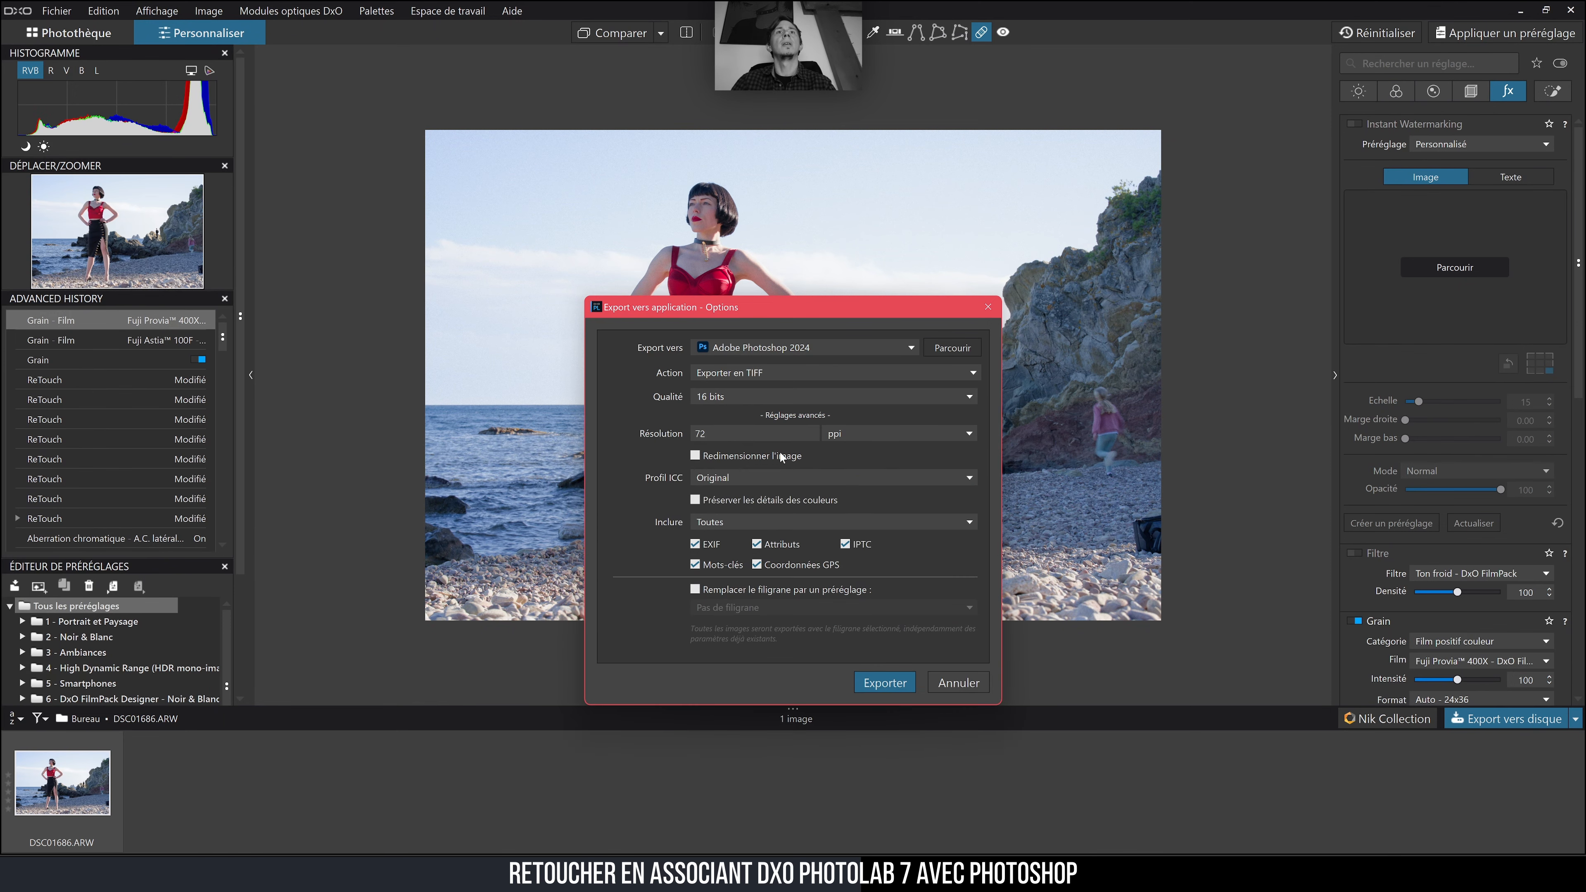
pyautogui.click(800, 479)
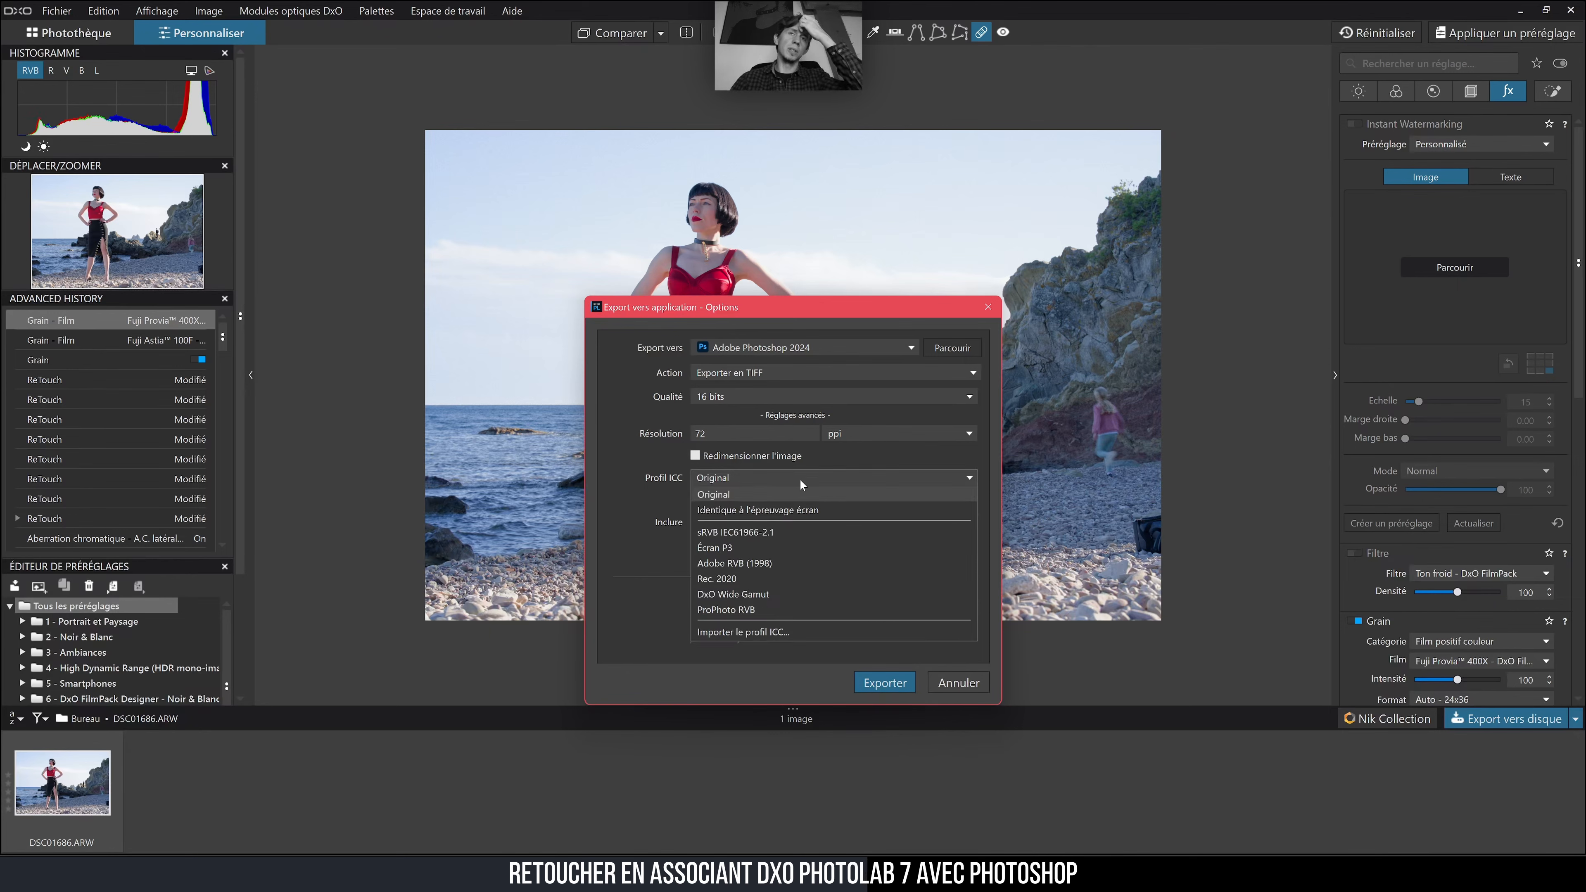
pyautogui.click(814, 591)
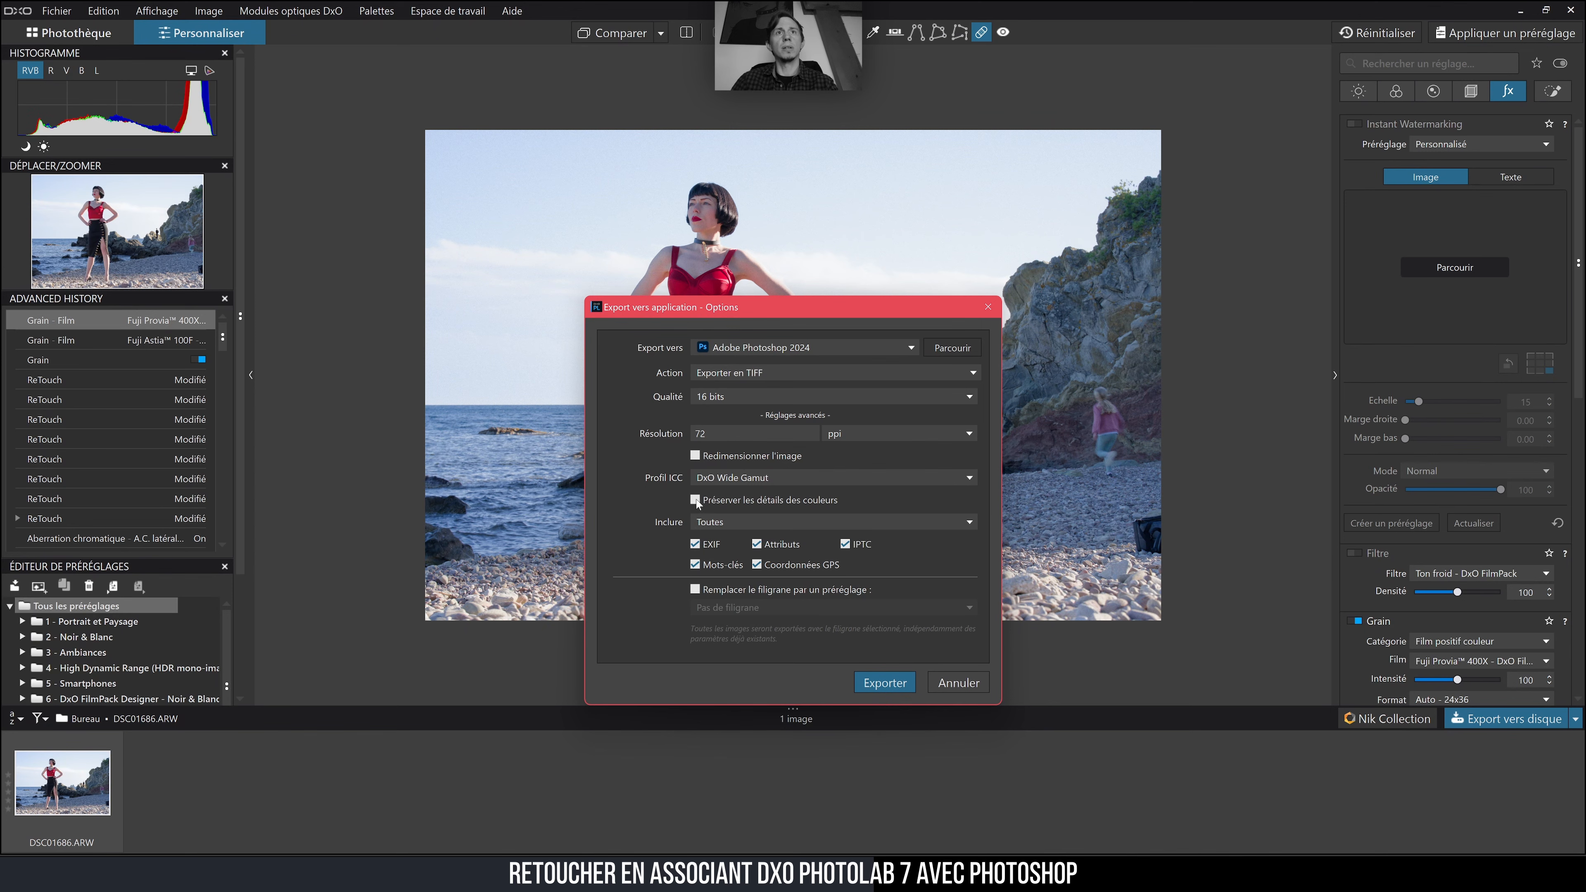
pyautogui.click(899, 690)
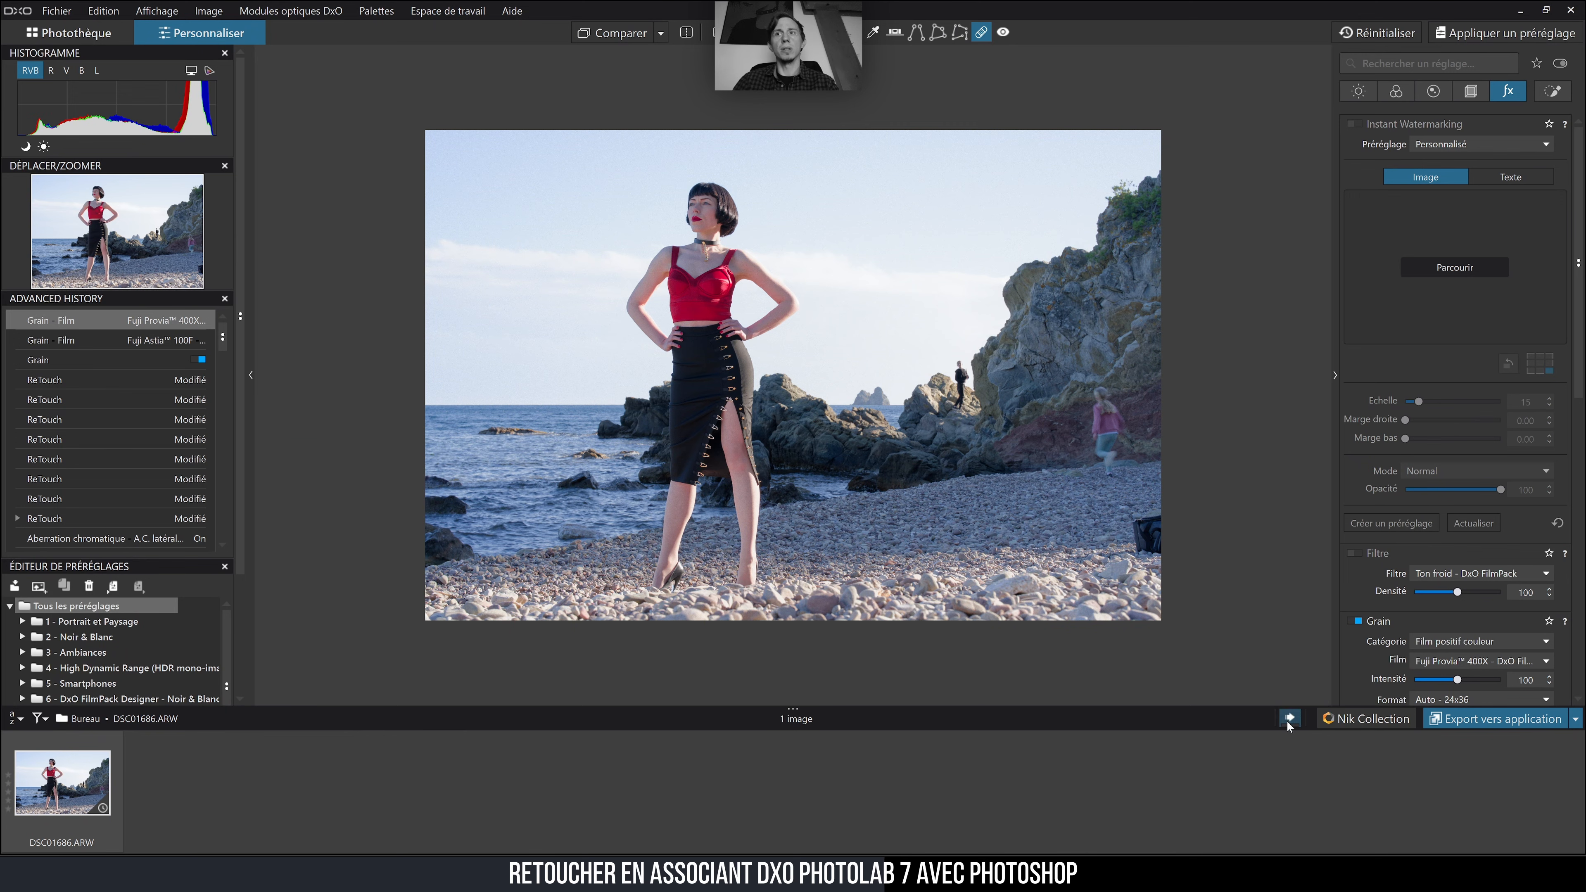
# - Open DSC01686_DxO.tif in Photoshop with its embedded DxO WideGamut profile preserved, and close the Nik Collection palette
pyautogui.moveTo(1289, 724)
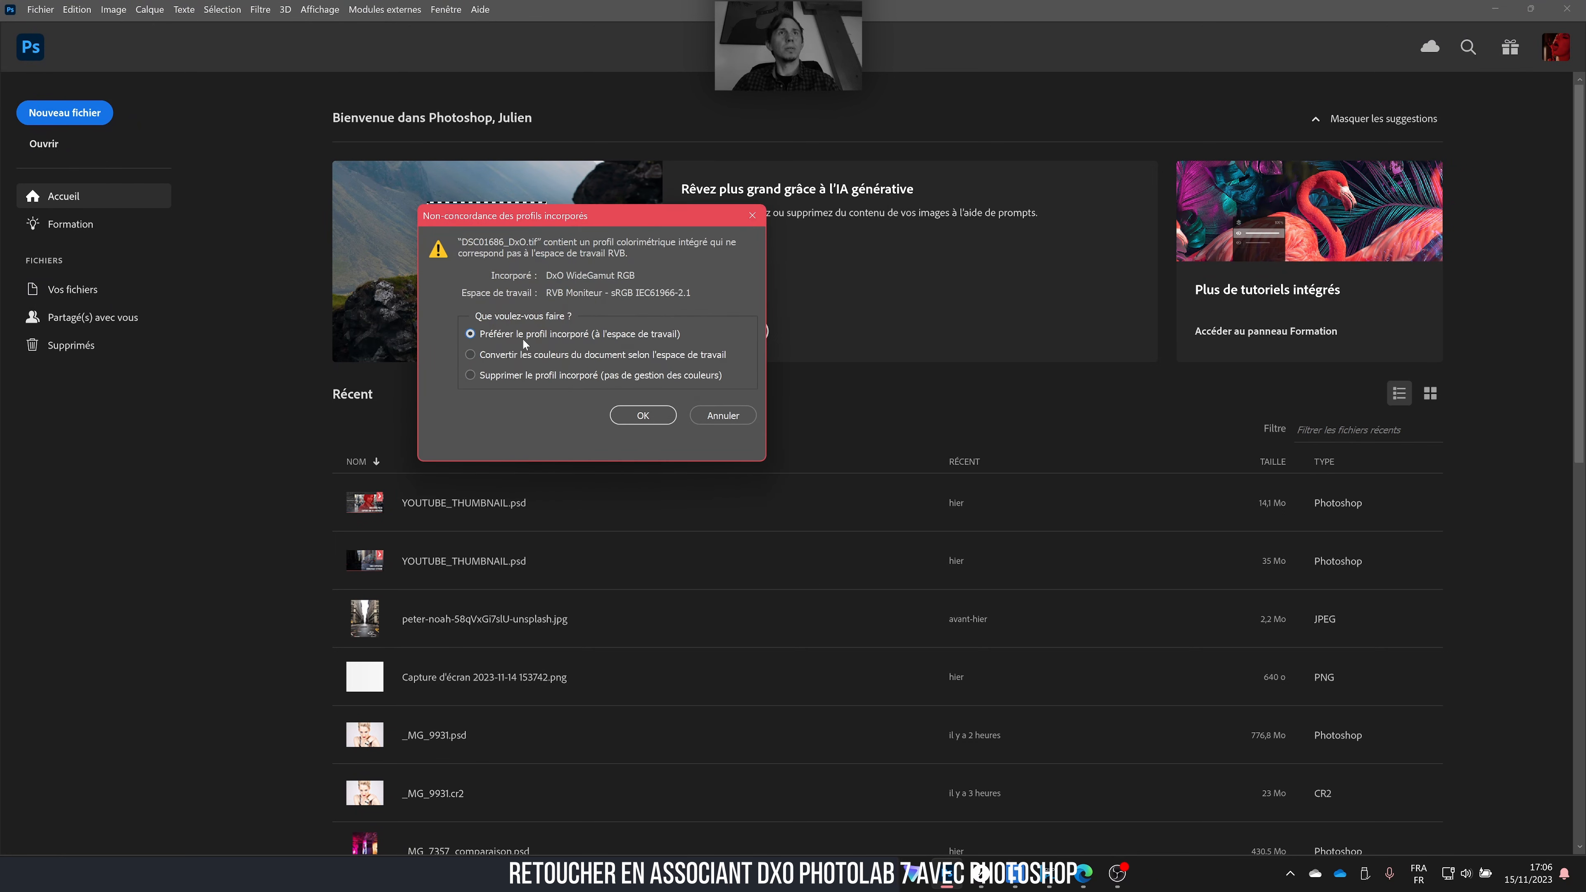
pyautogui.click(653, 415)
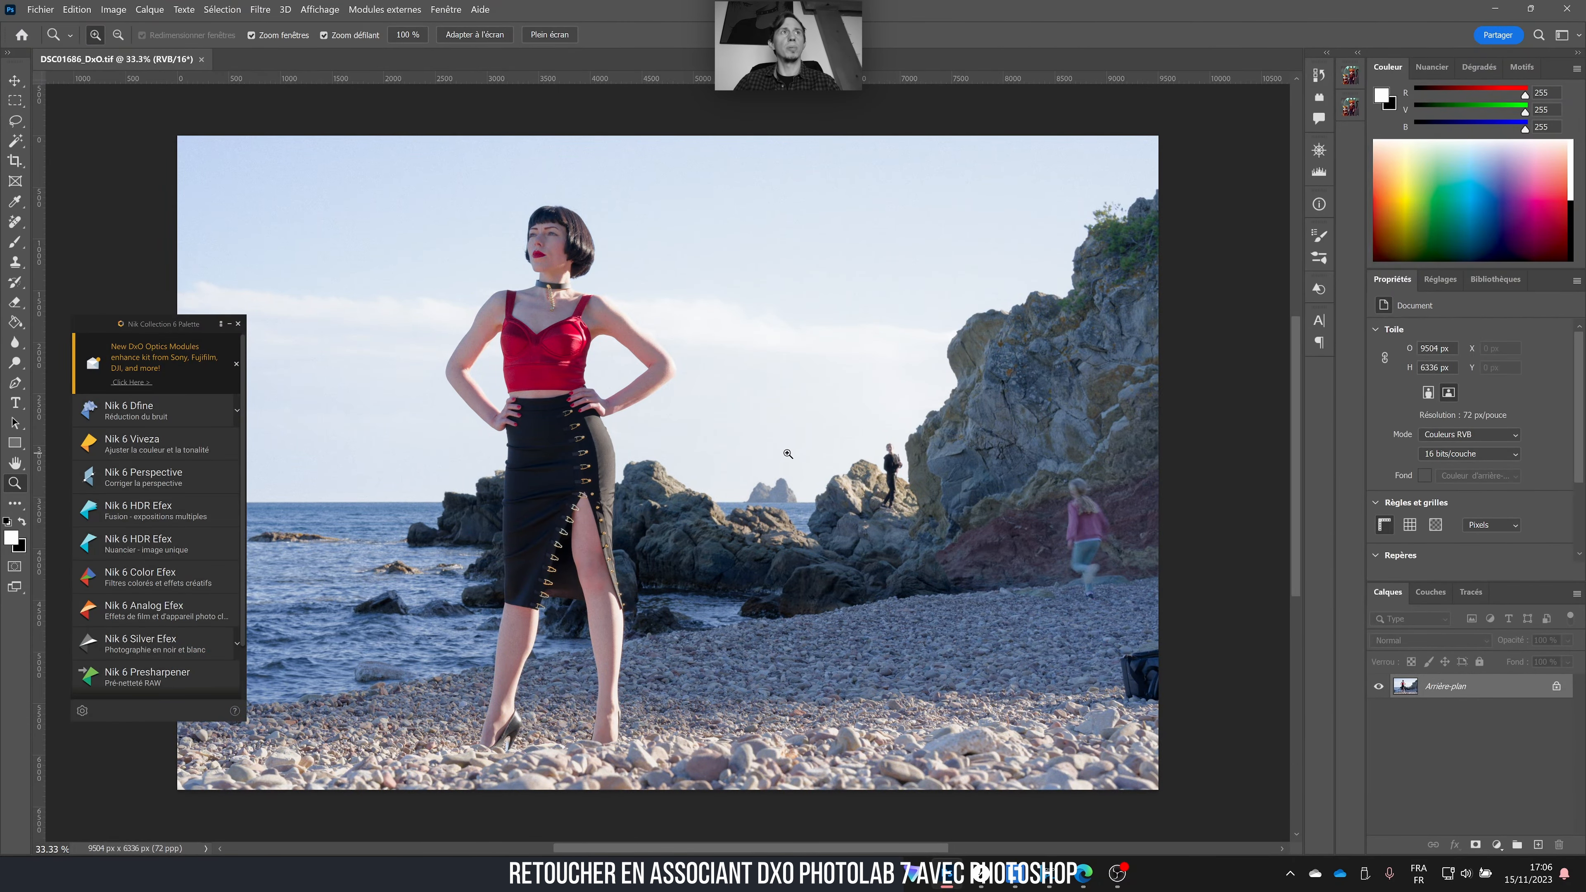
pyautogui.click(238, 324)
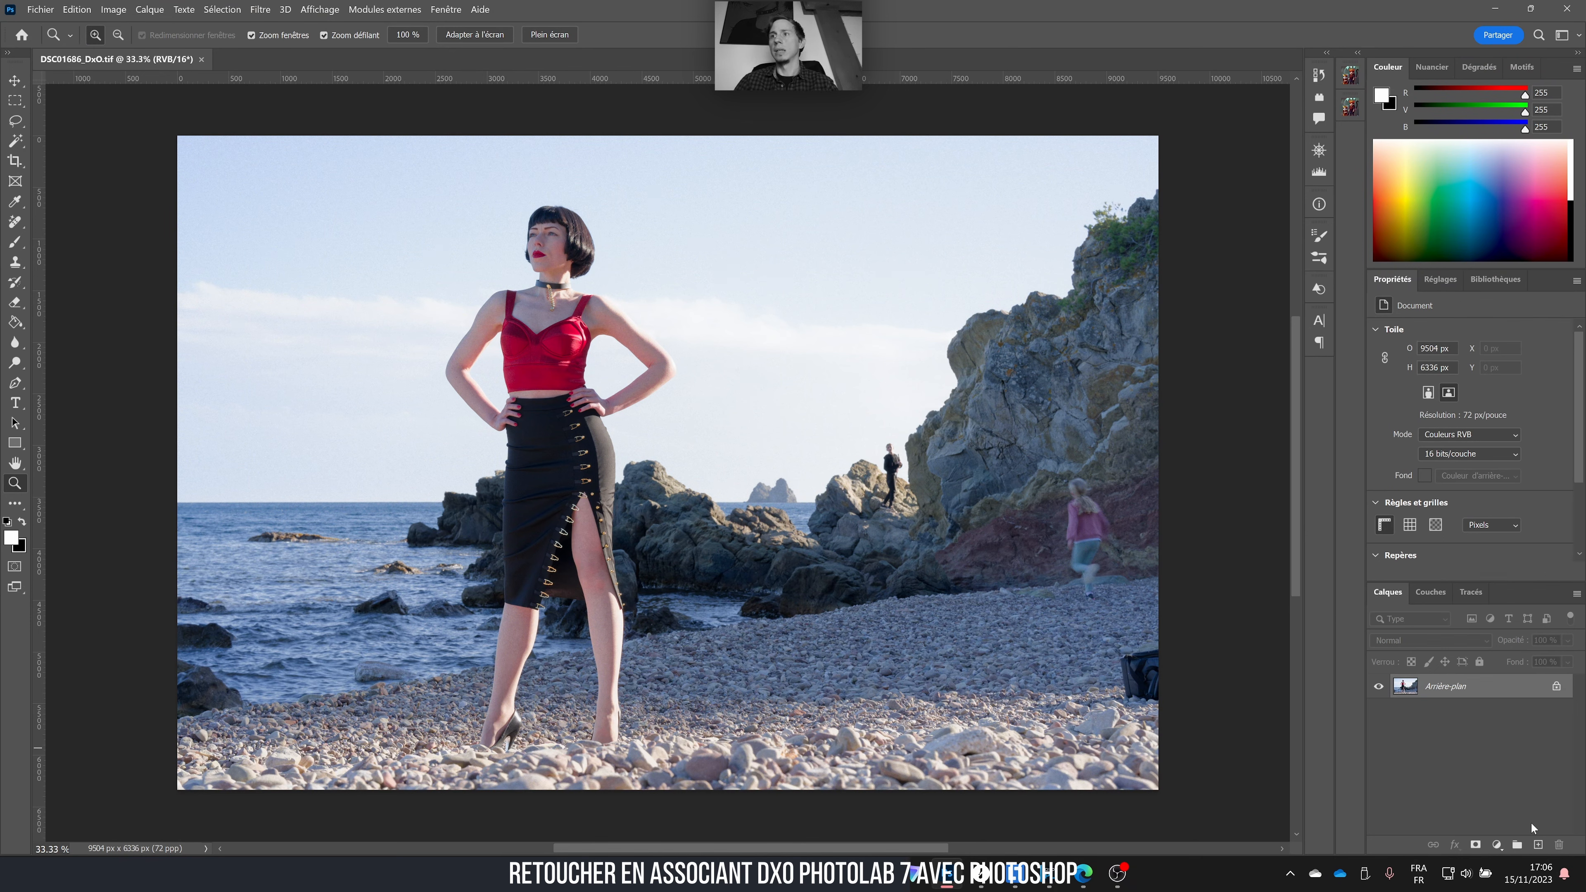
# - Unlock the background layer and rename it save
pyautogui.click(1557, 687)
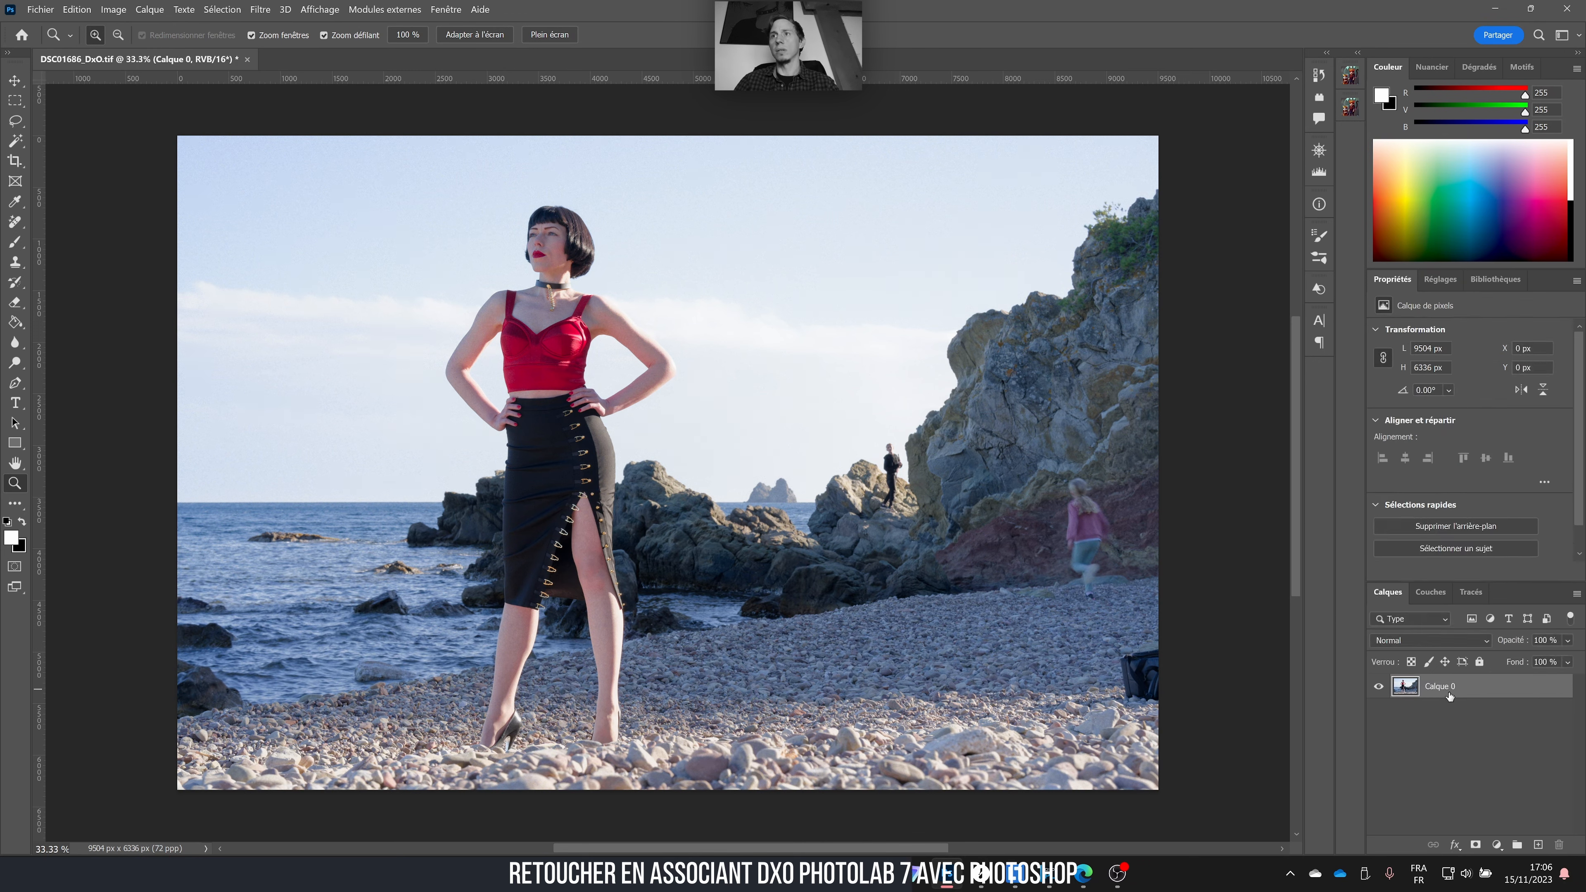
pyautogui.doubleClick(1440, 687)
pyautogui.write('save')
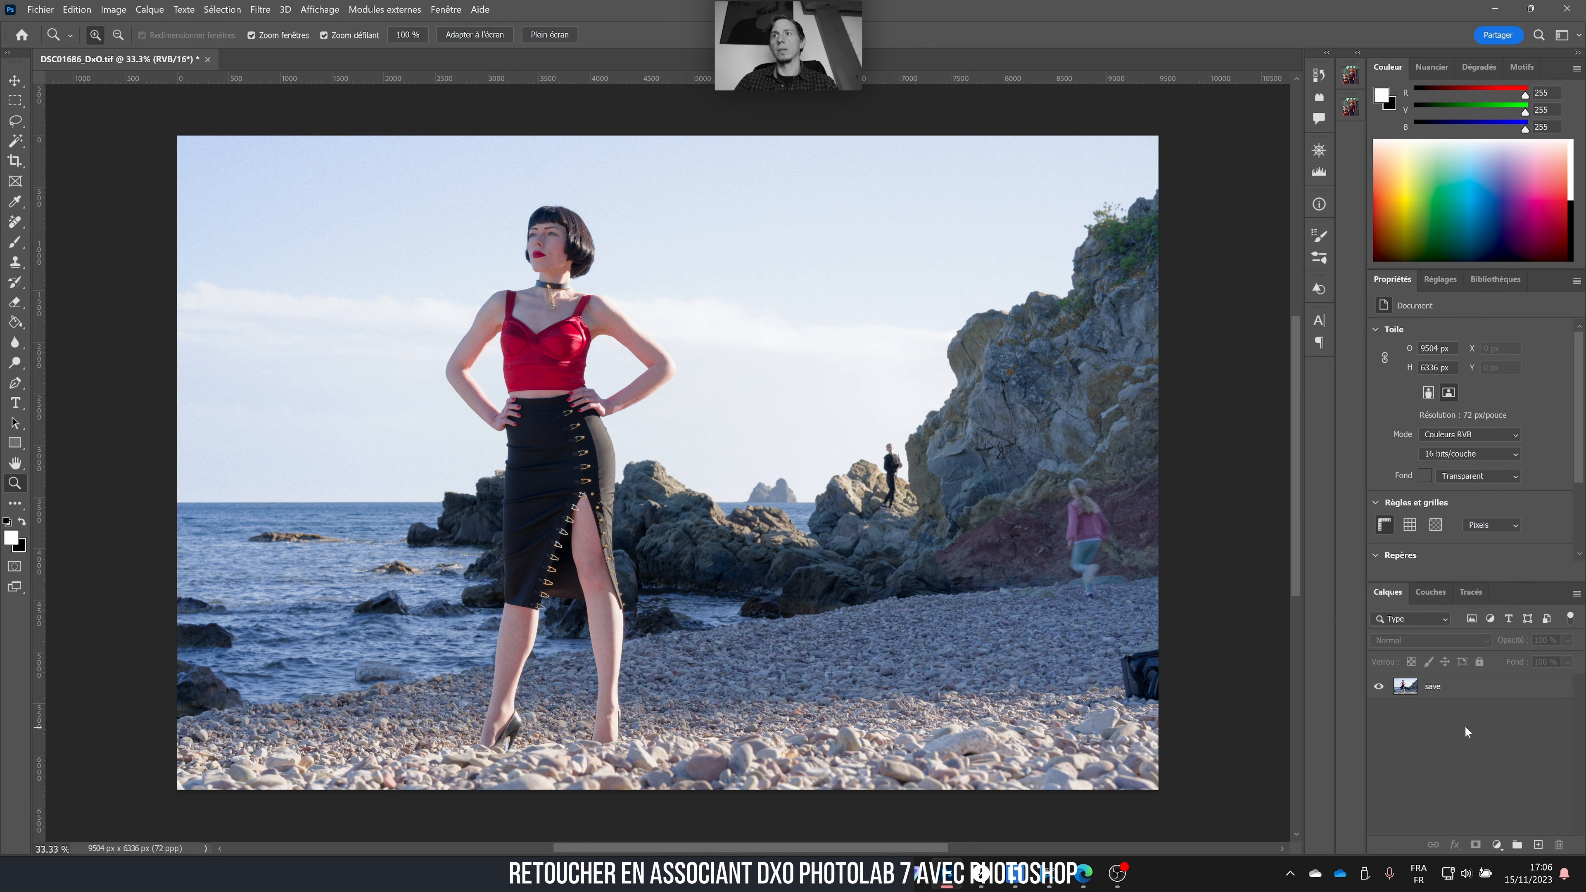
pyautogui.press('Return')
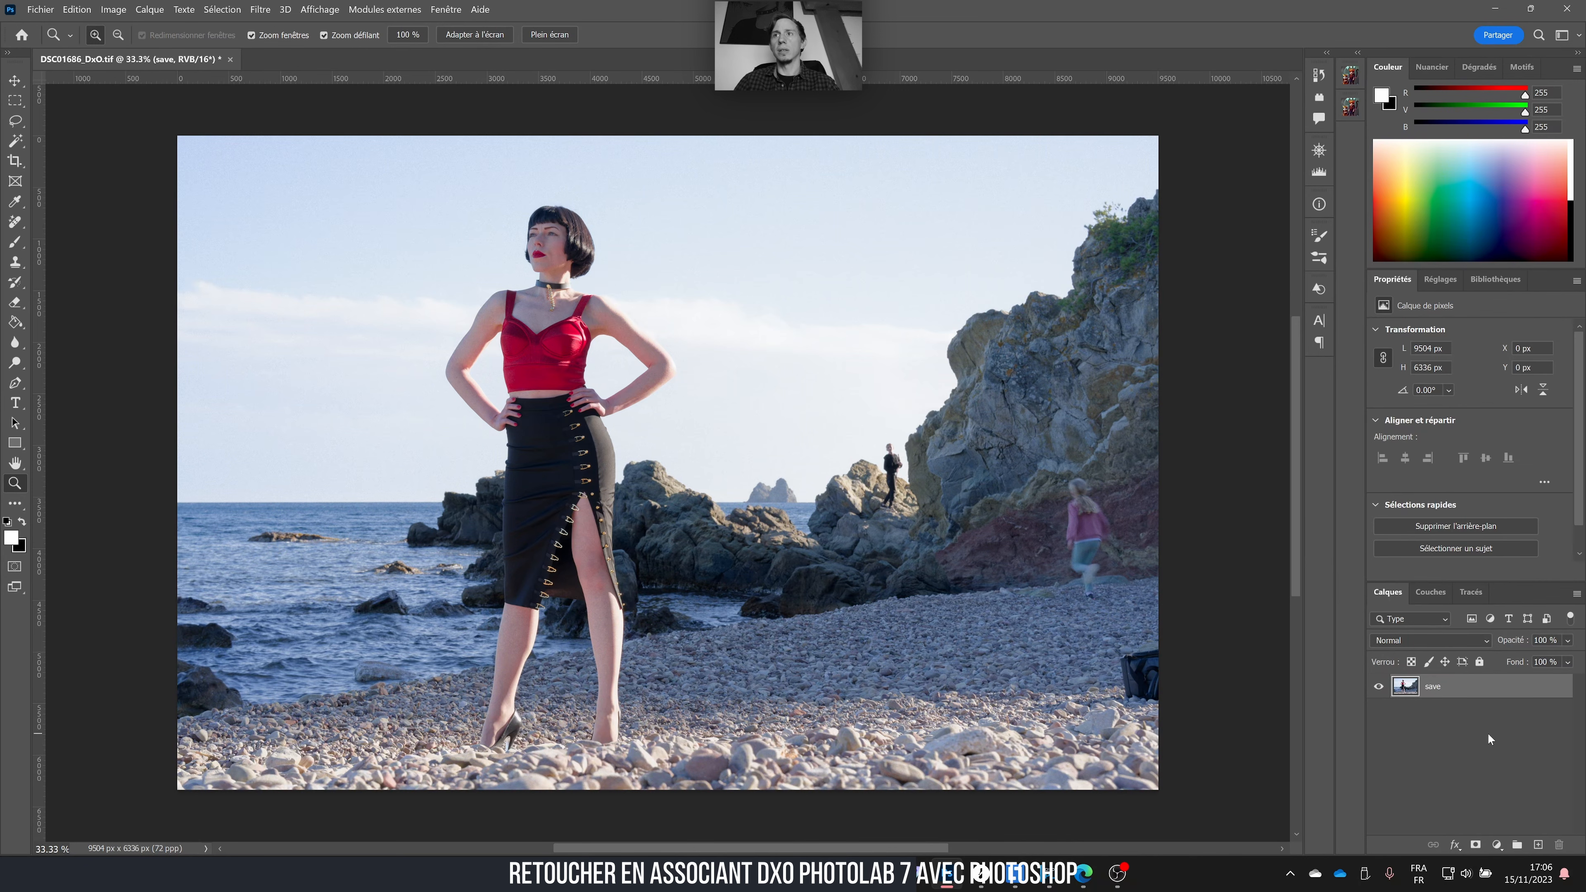
# - Duplicate the save layer, hide the original, and rename the copy base
pyautogui.hotkey('ctrl', 'j')
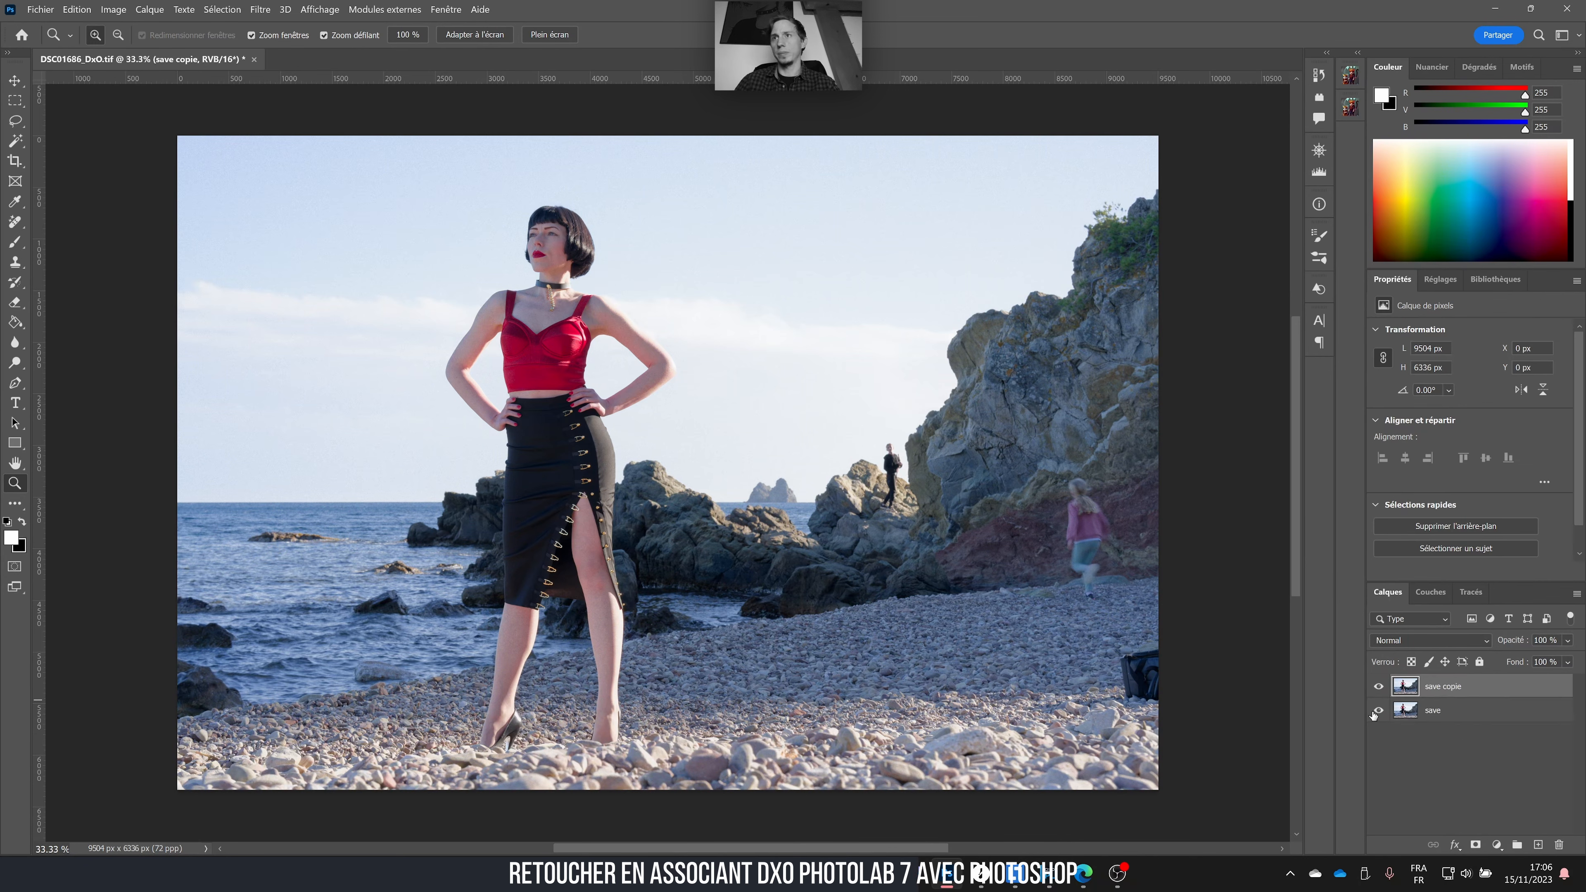
pyautogui.click(1378, 710)
pyautogui.doubleClick(1441, 687)
pyautogui.write('base')
pyautogui.click(1480, 756)
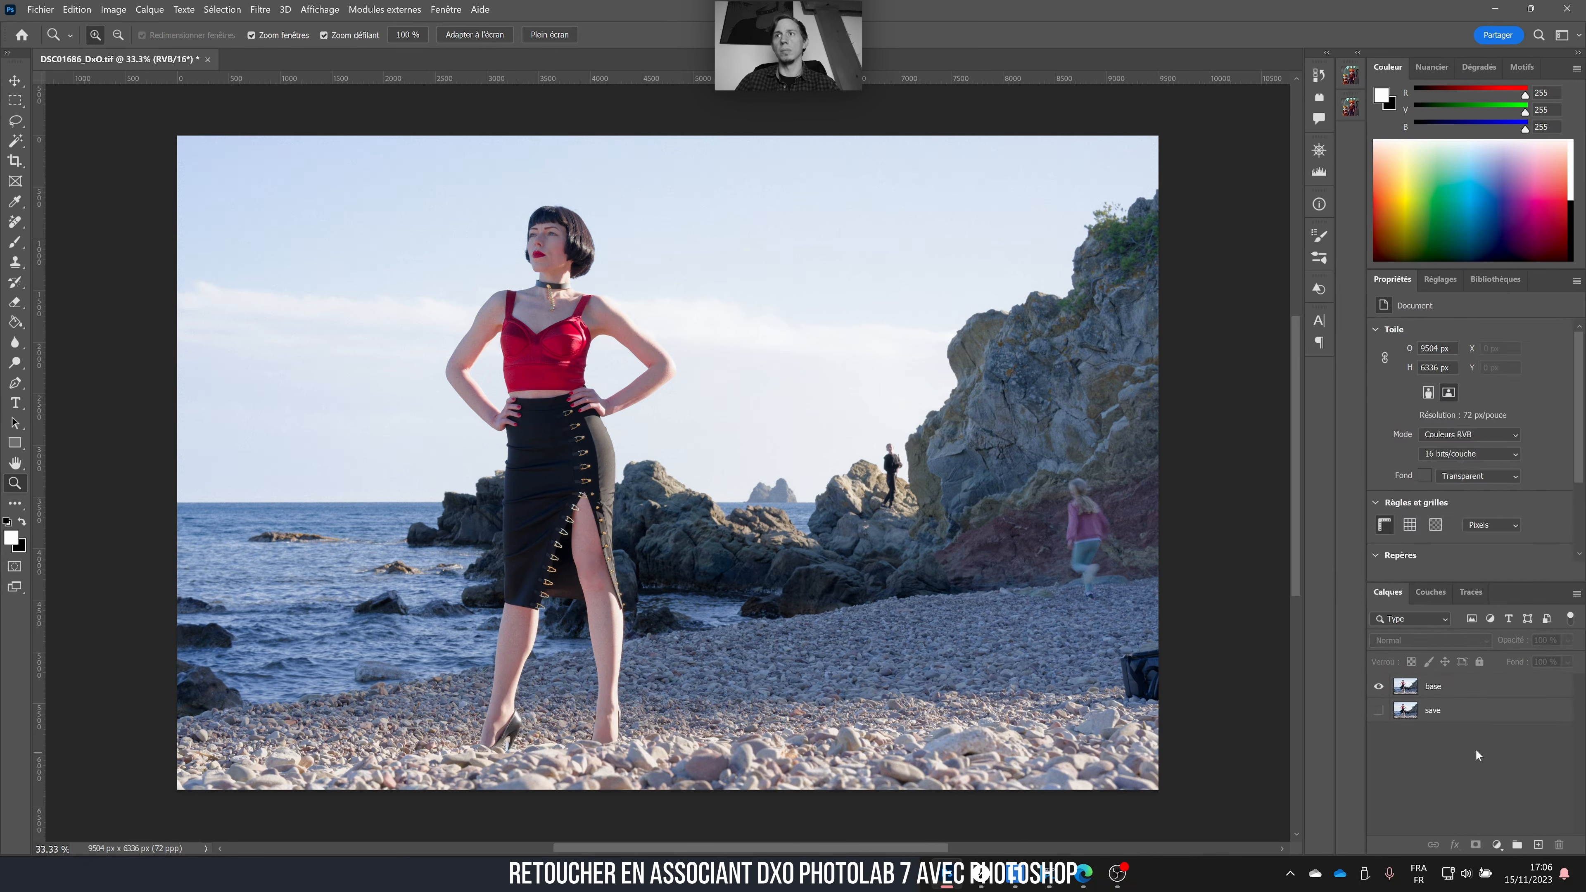
# - Add an empty layer above the base layer
pyautogui.click(1429, 692)
pyautogui.moveTo(910, 469); pyautogui.dragTo(961, 457)
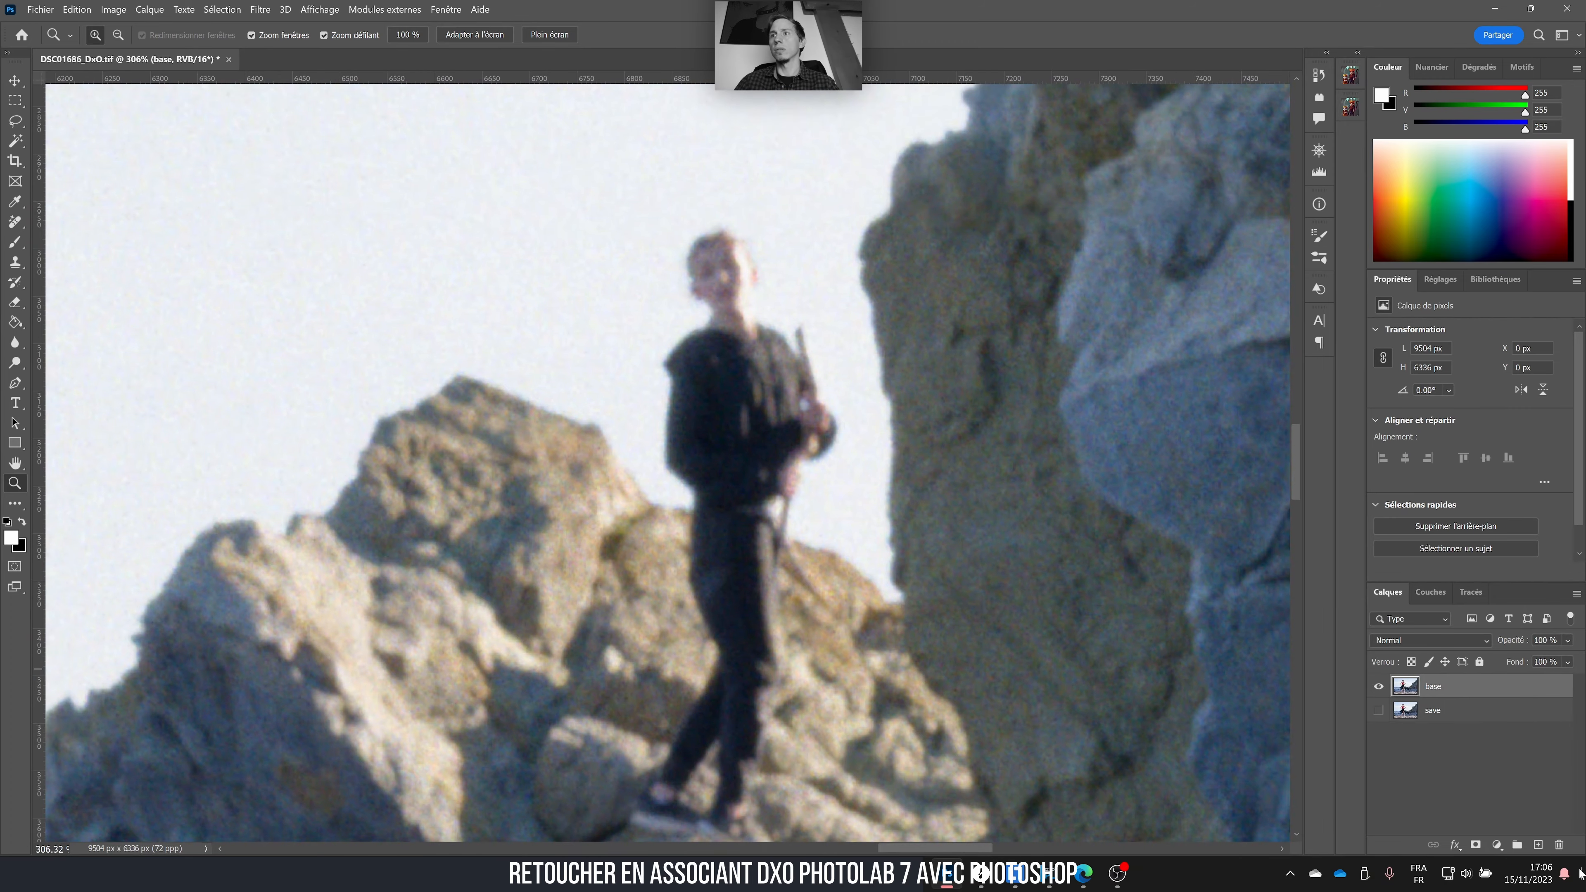
pyautogui.click(1539, 844)
# - Erase the person standing on the rocks with the Remove tool, cleaning up the leftovers in the sky and along the rock edge
pyautogui.moveTo(769, 439); pyautogui.dragTo(513, 364)
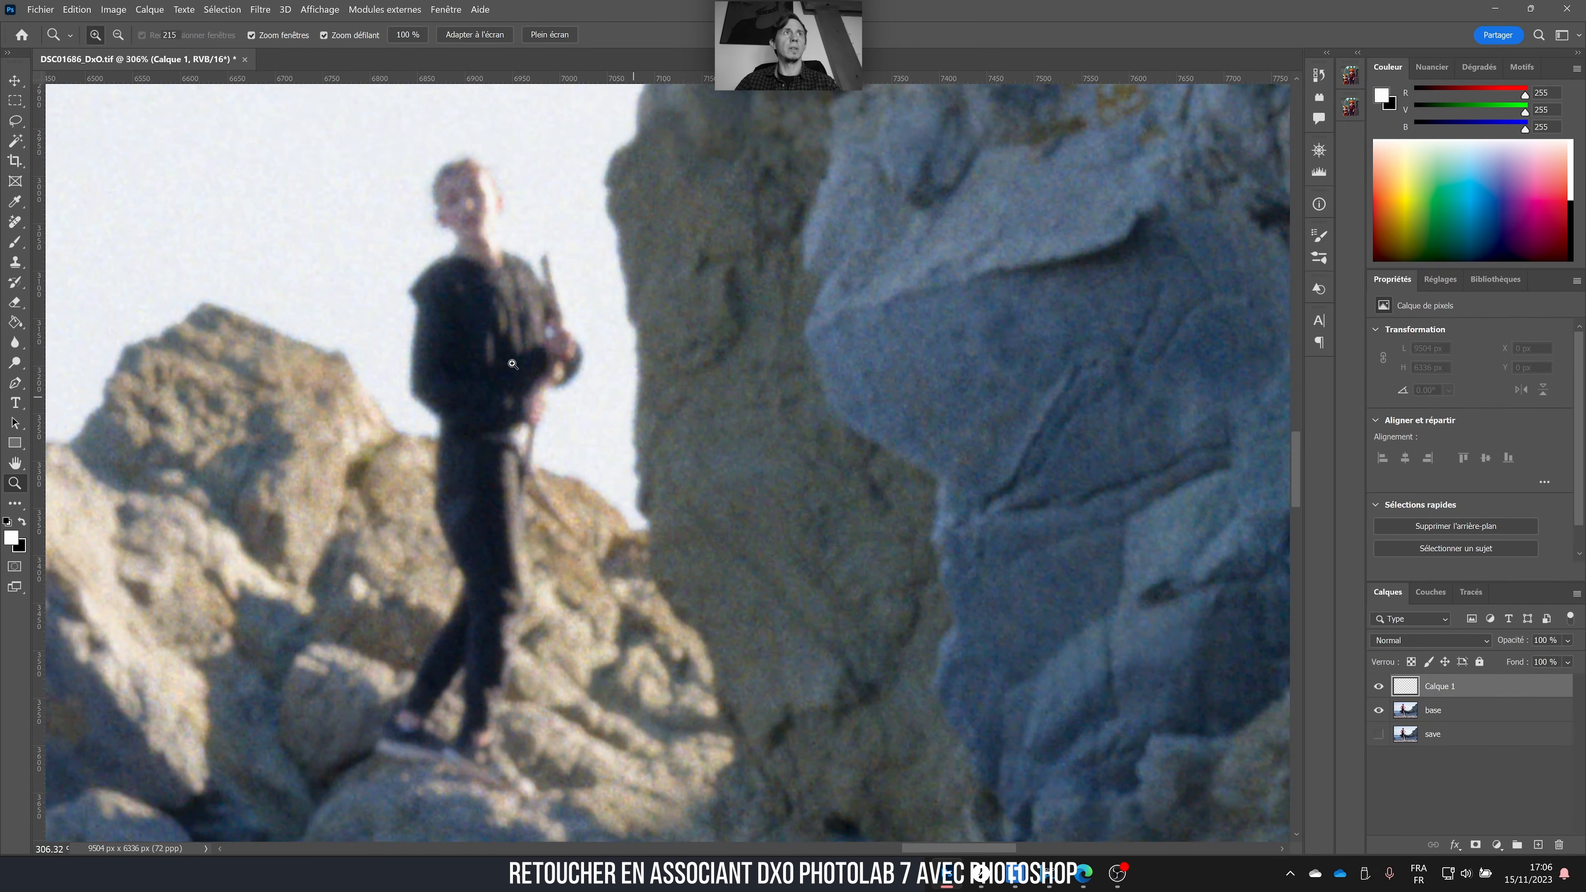
pyautogui.press('j')
pyautogui.moveTo(478, 216)
pyautogui.mouseDown()
pyautogui.moveTo(472, 550)
pyautogui.moveTo(434, 722)
pyautogui.mouseUp()
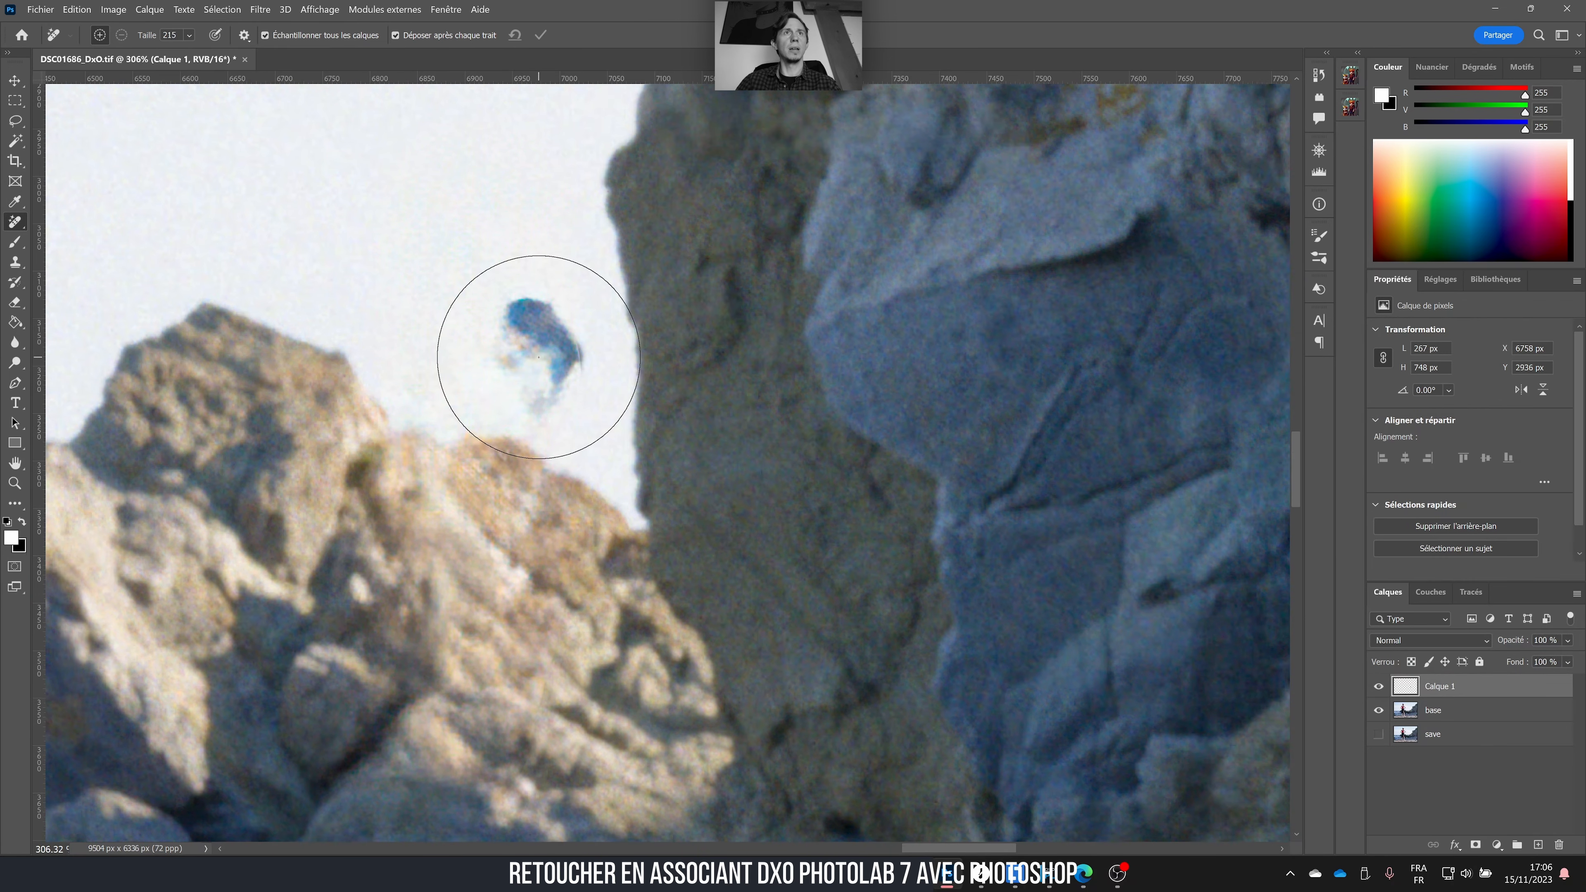
pyautogui.click(534, 355)
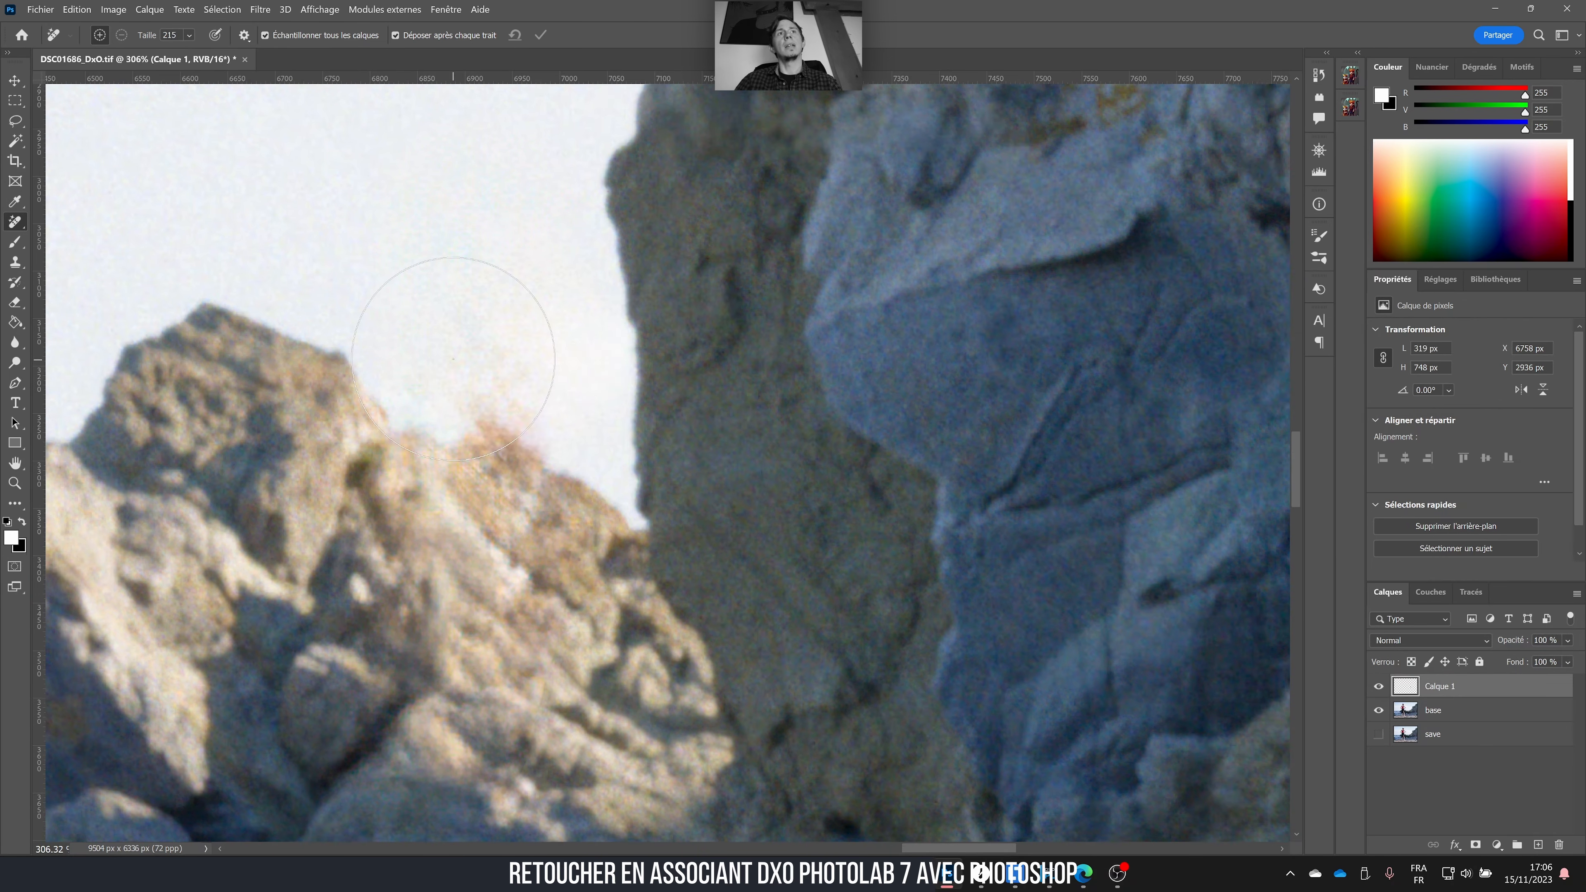
pyautogui.click(481, 373)
pyautogui.click(405, 426)
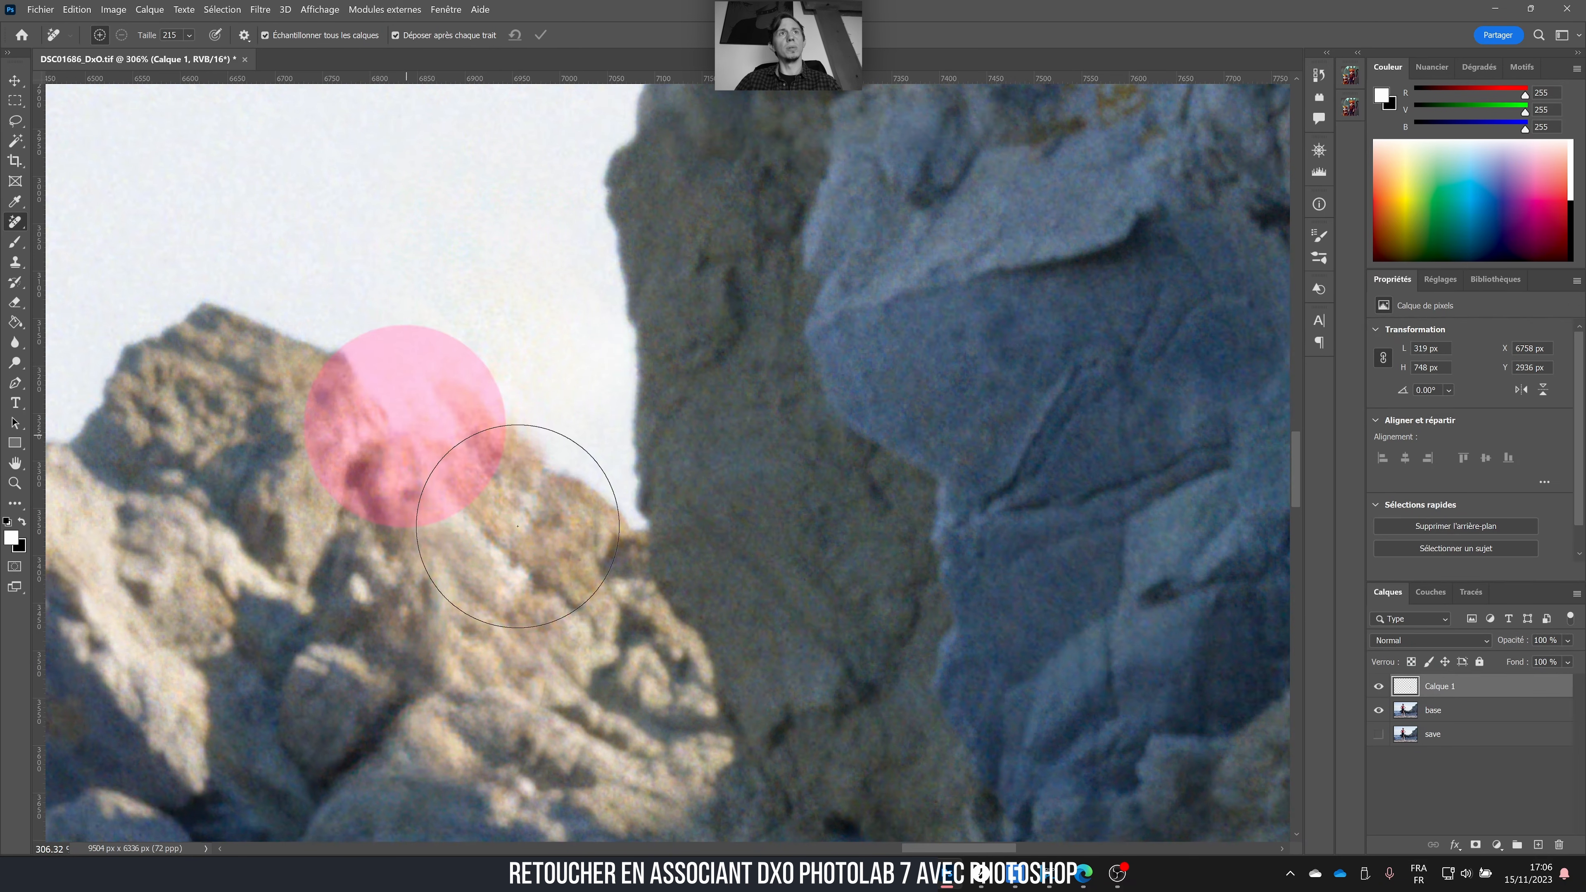
# - Erase the running person by the cliff with the Remove tool, and clean up the remaining traces on the red rock and pebbles
pyautogui.moveTo(733, 549); pyautogui.dragTo(367, 19)
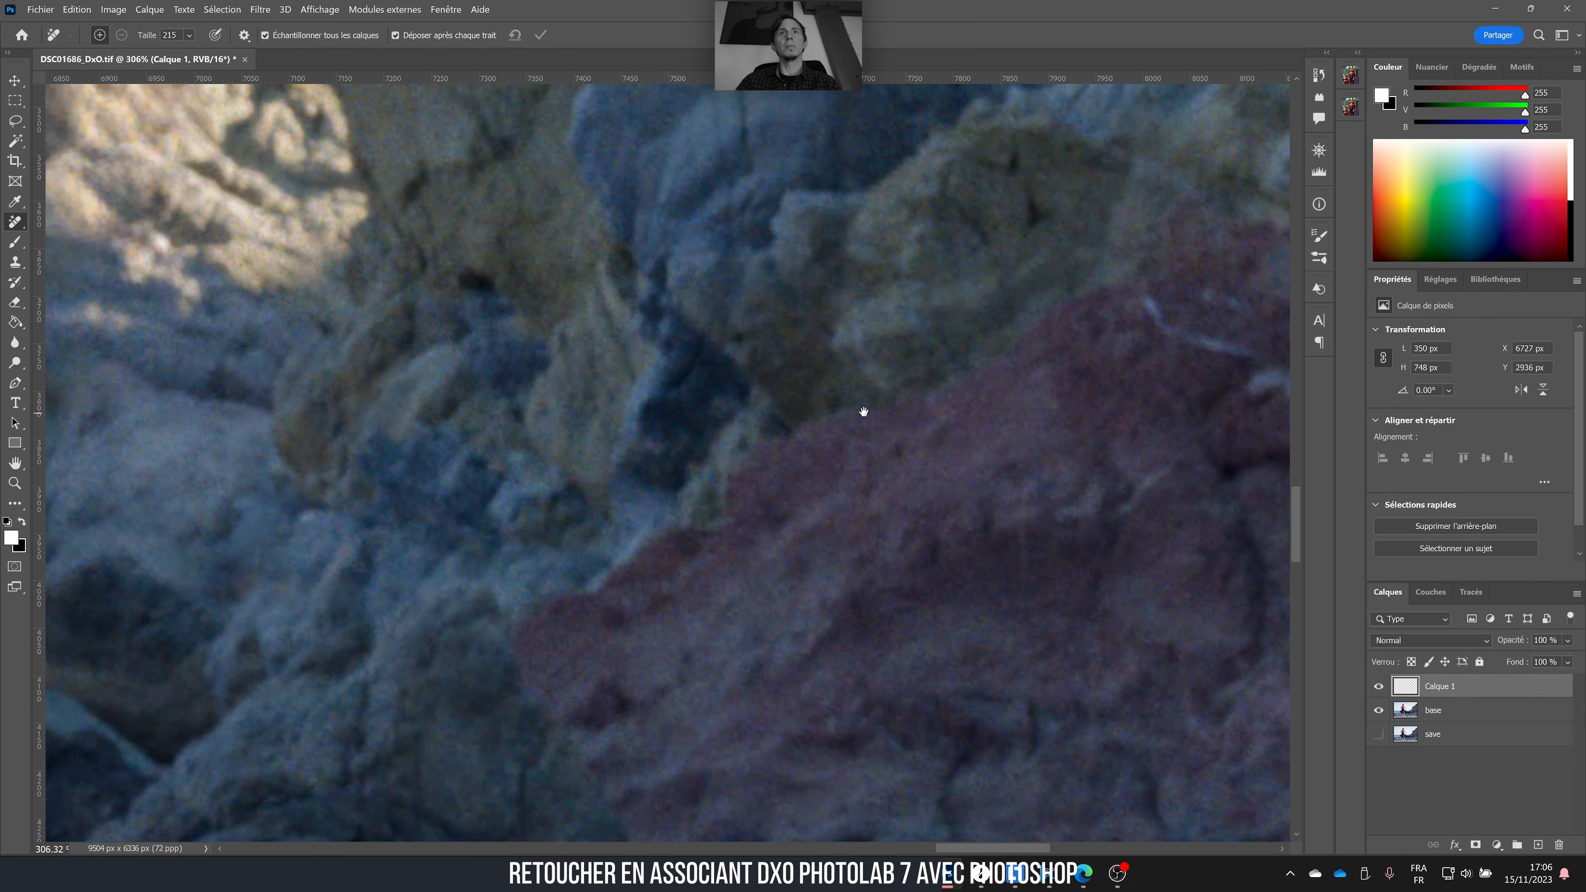
pyautogui.press('z')
pyautogui.moveTo(862, 410); pyautogui.dragTo(803, 441)
pyautogui.moveTo(973, 430); pyautogui.dragTo(1022, 411)
pyautogui.press('j')
pyautogui.moveTo(899, 231)
pyautogui.mouseDown()
pyautogui.moveTo(891, 285)
pyautogui.moveTo(941, 302)
pyautogui.moveTo(926, 303)
pyautogui.moveTo(983, 381)
pyautogui.moveTo(902, 355)
pyautogui.moveTo(890, 398)
pyautogui.moveTo(905, 428)
pyautogui.moveTo(955, 424)
pyautogui.moveTo(904, 468)
pyautogui.moveTo(919, 507)
pyautogui.moveTo(943, 512)
pyautogui.moveTo(935, 584)
pyautogui.mouseUp()
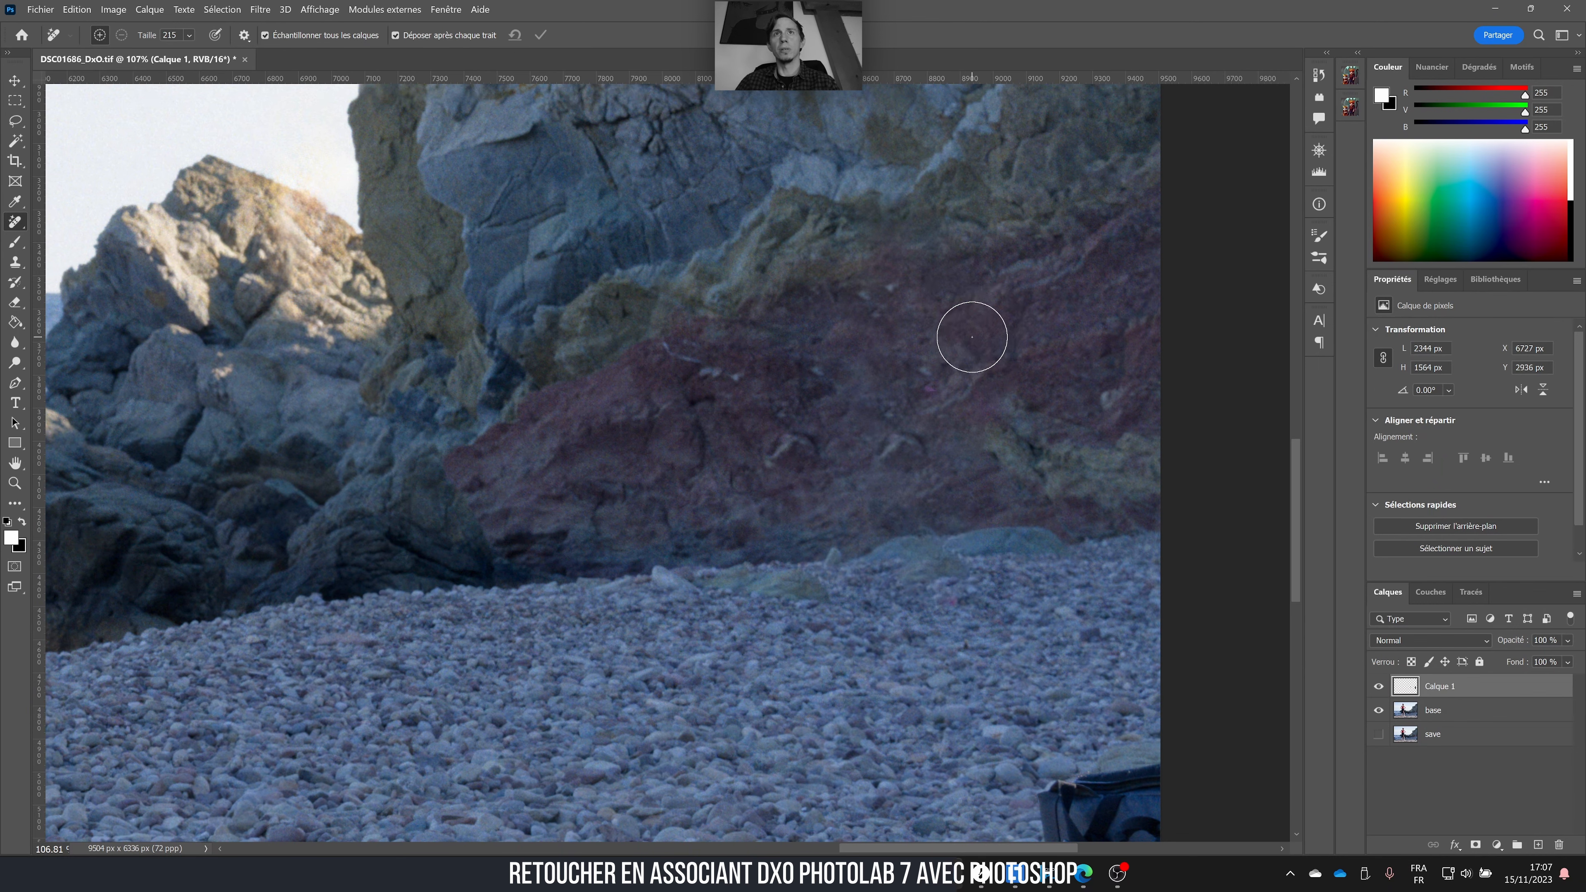
pyautogui.click(936, 589)
pyautogui.click(922, 379)
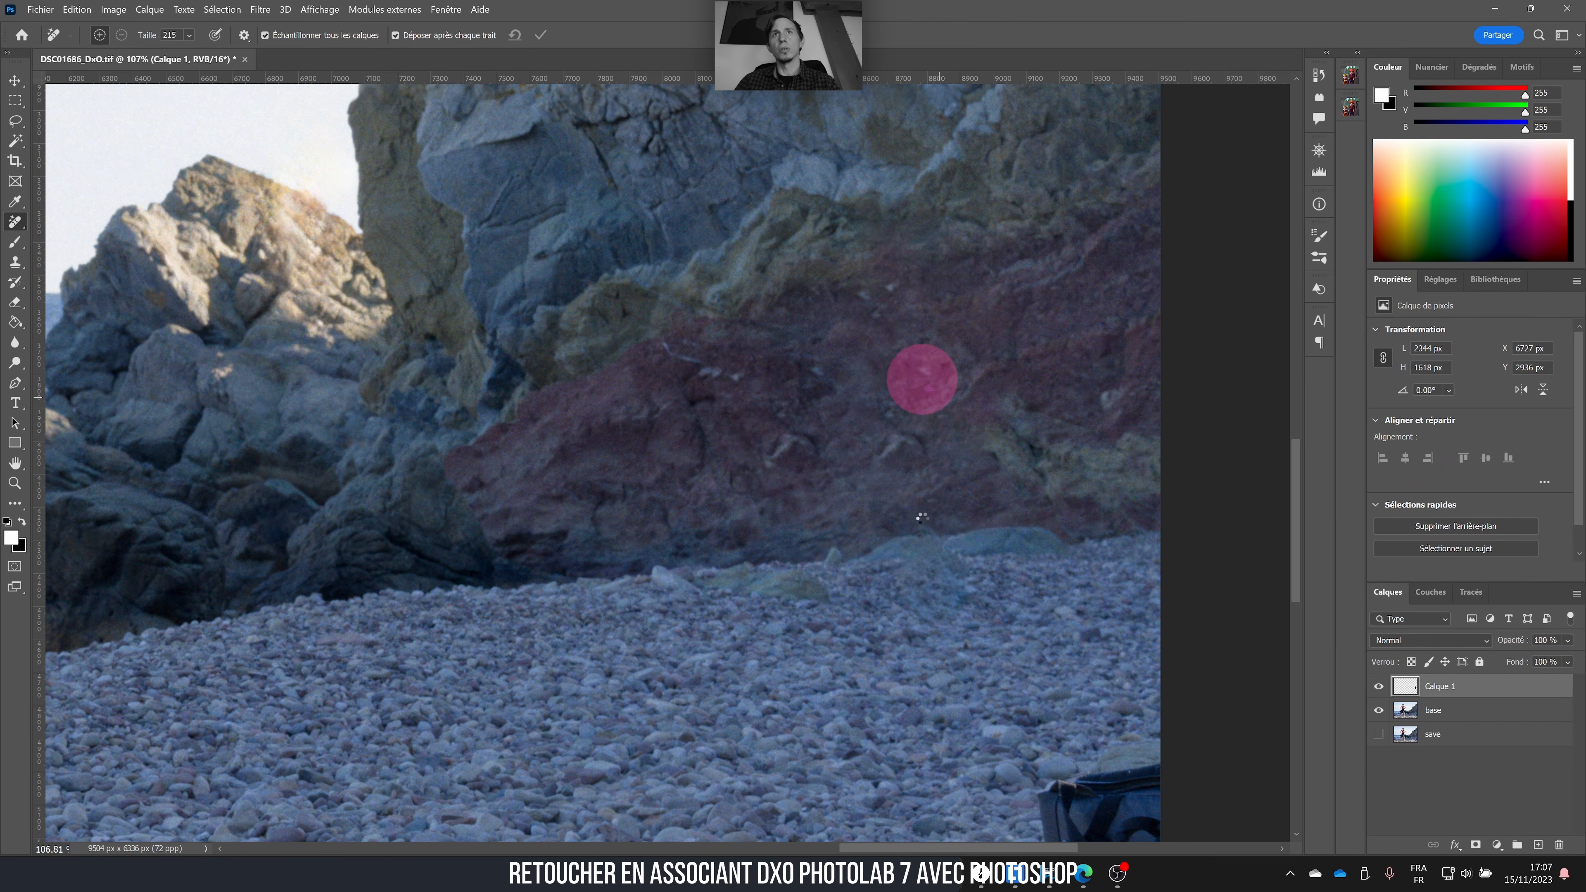
pyautogui.click(881, 298)
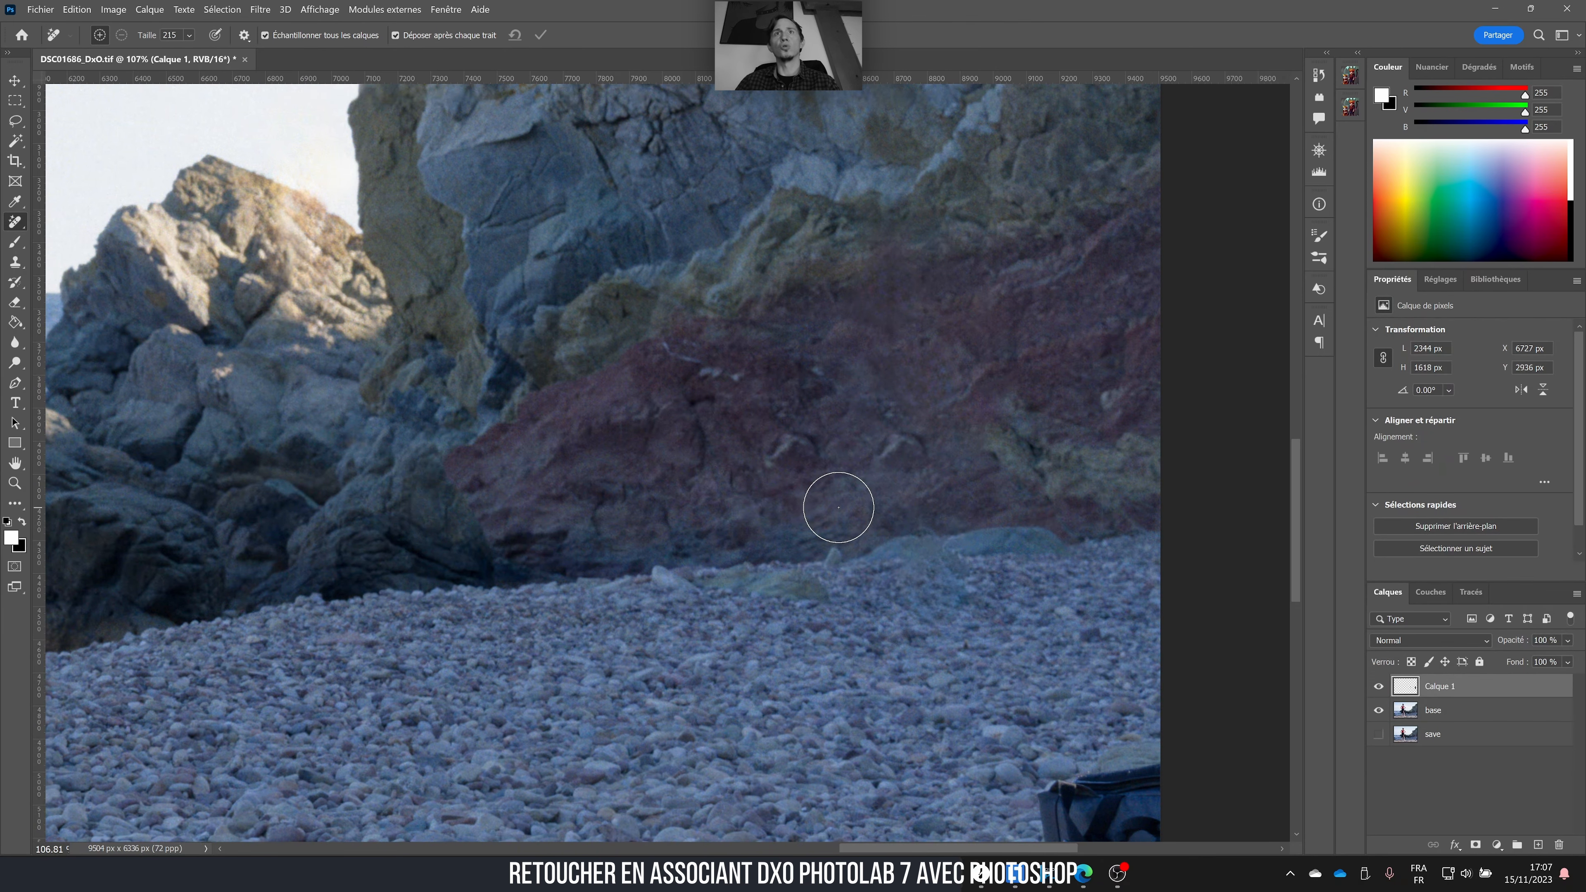
# - Erase the black bag at the edge of the pebble beach with the Remove tool
pyautogui.press('z')
pyautogui.moveTo(604, 401); pyautogui.dragTo(536, 438)
pyautogui.press('j')
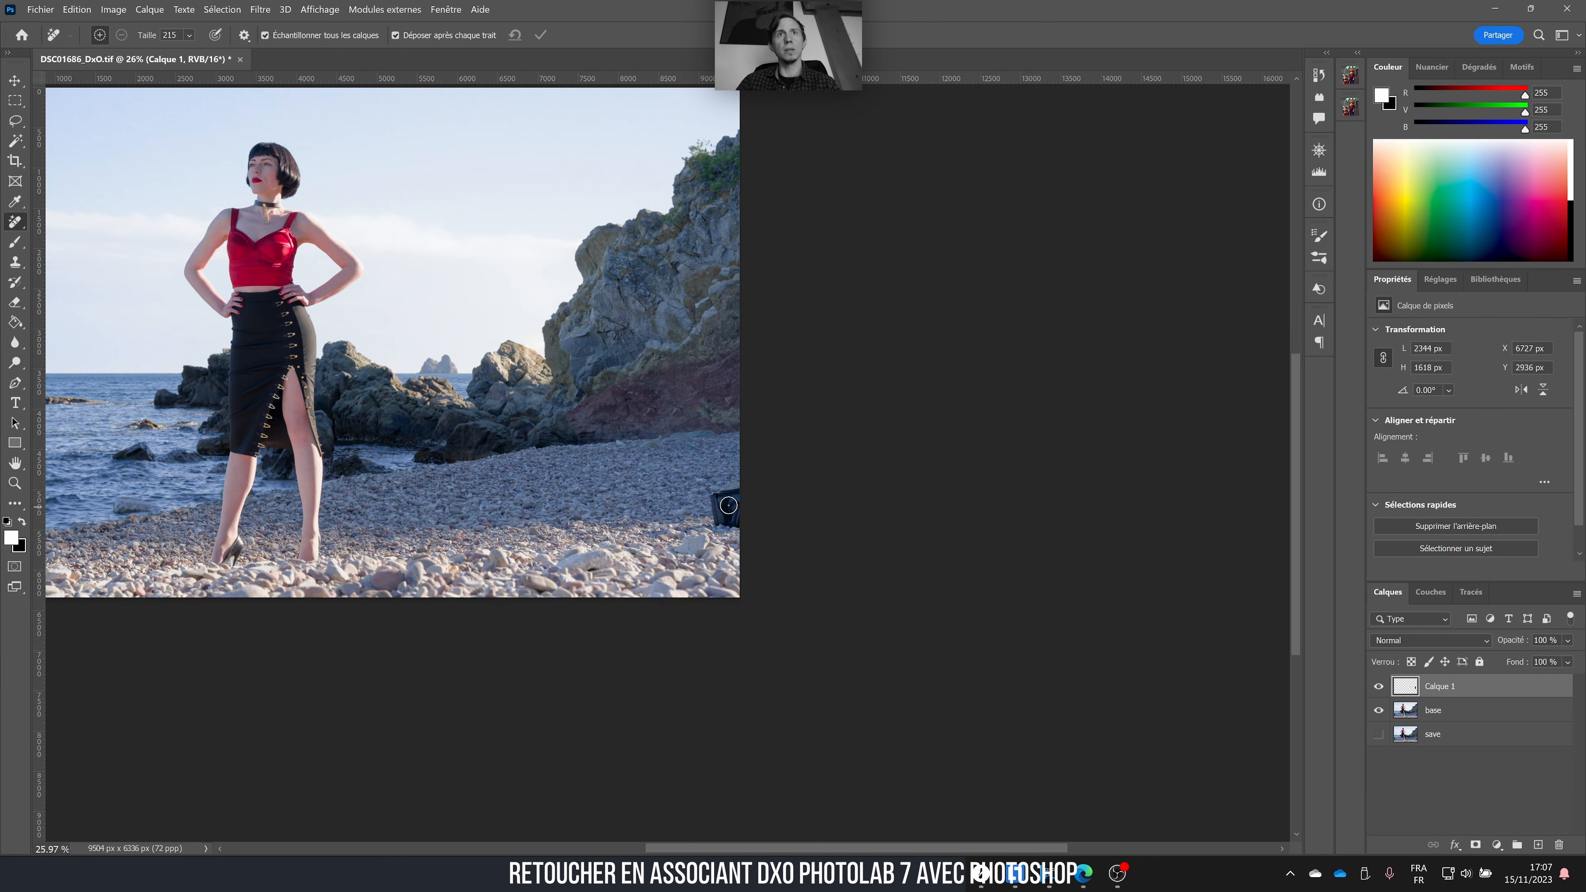
pyautogui.moveTo(731, 488)
pyautogui.mouseDown()
pyautogui.moveTo(717, 525)
pyautogui.moveTo(731, 495)
pyautogui.moveTo(727, 516)
pyautogui.mouseUp()
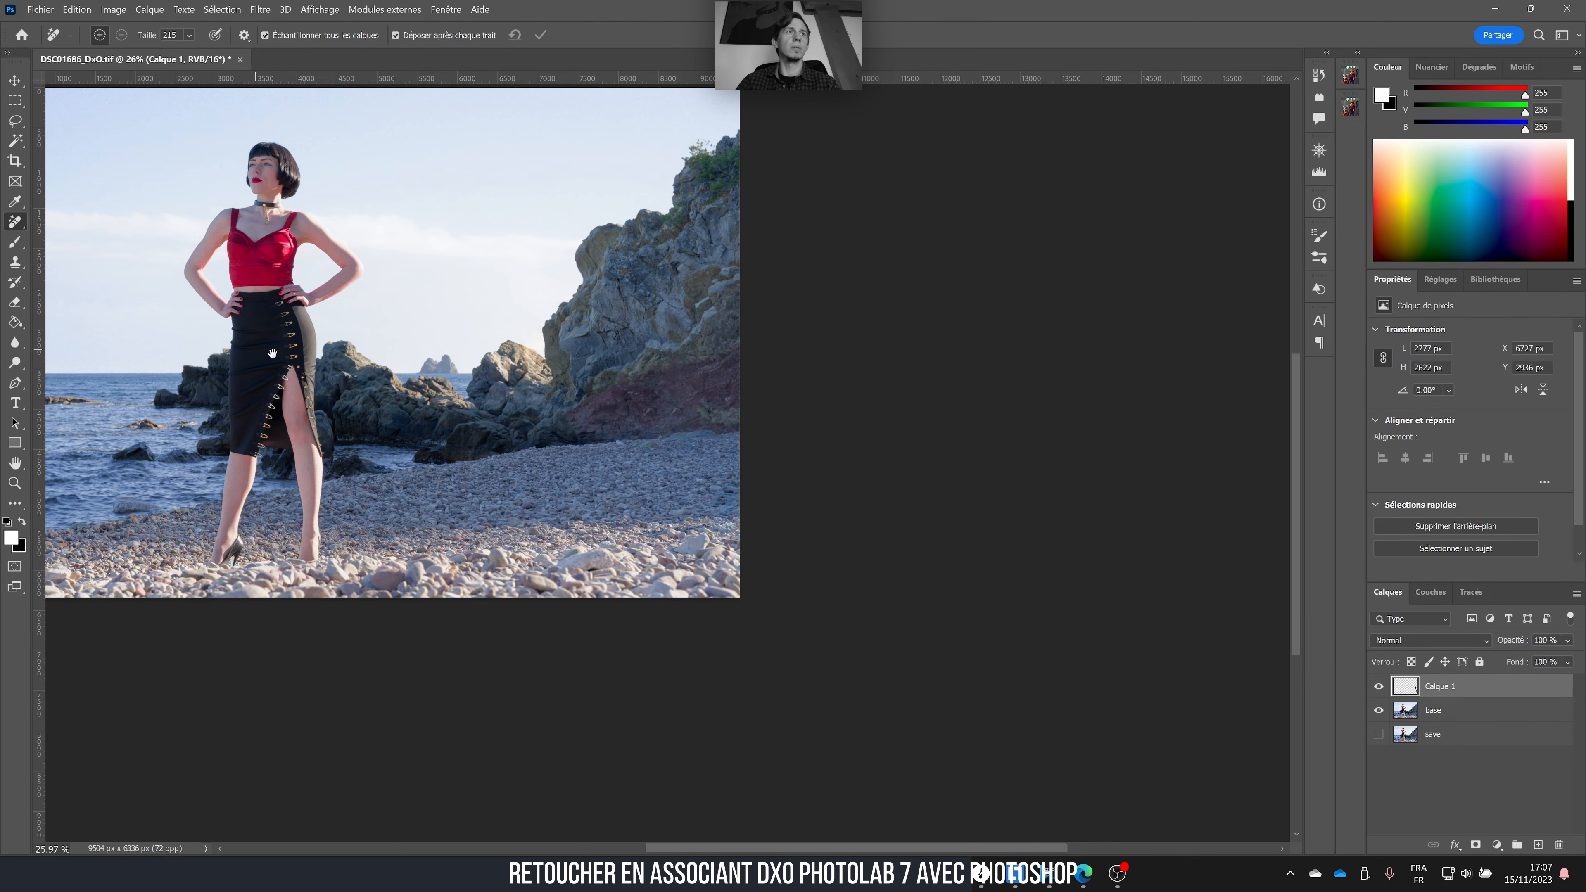
pyautogui.moveTo(273, 353); pyautogui.dragTo(670, 398)
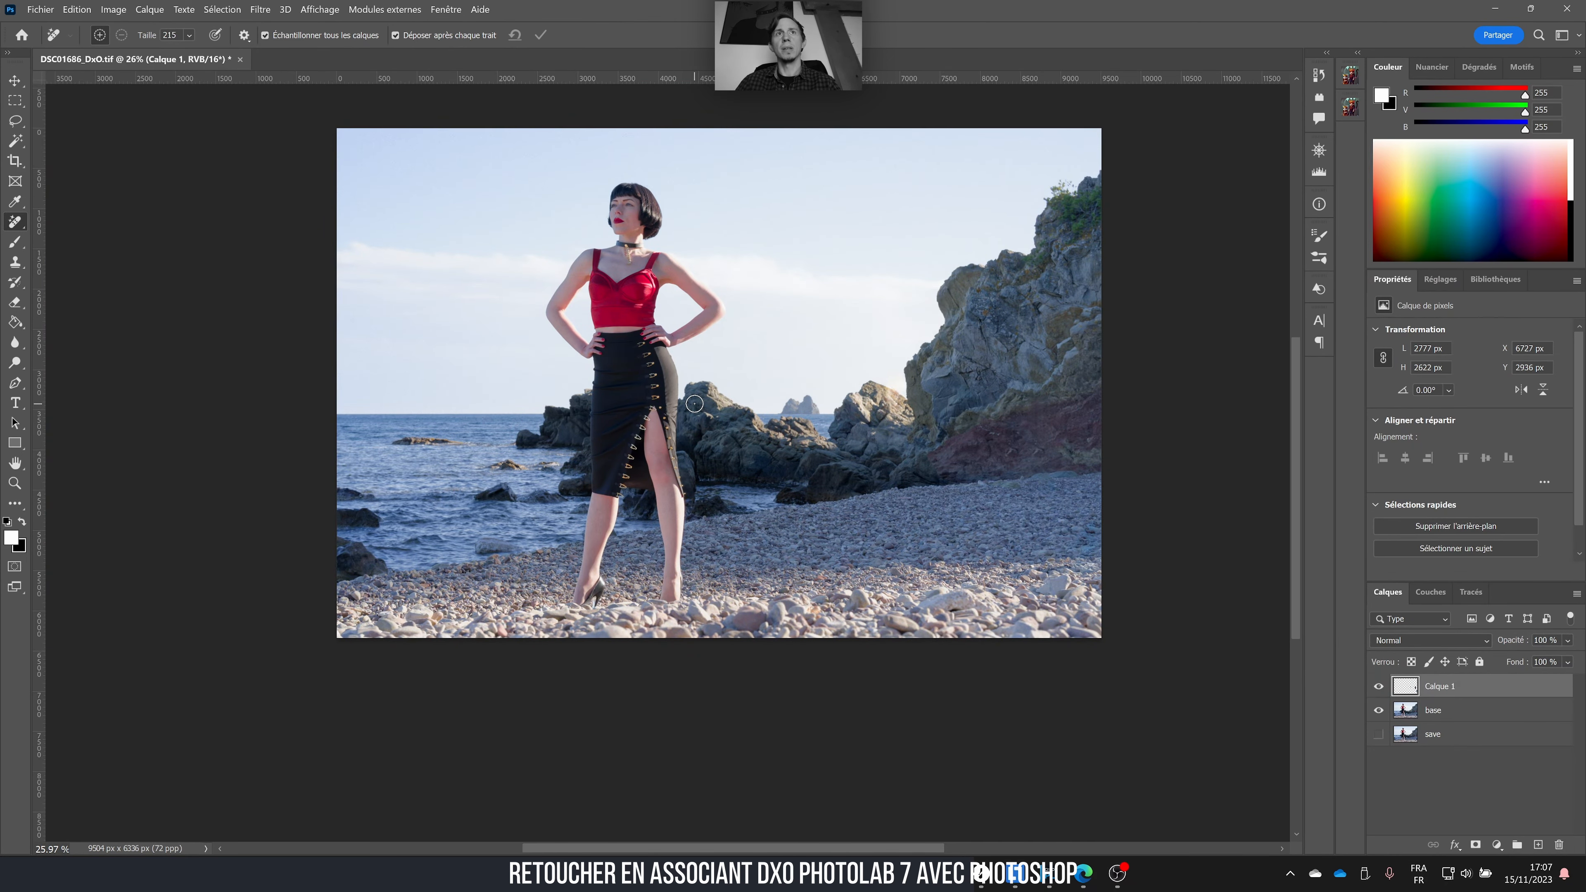
# - Compare the photo with and without the retouching layer, and examine the retouched rocks, cliff and beach at close range
pyautogui.click(1379, 686)
pyautogui.click(1379, 686)
pyautogui.press('z')
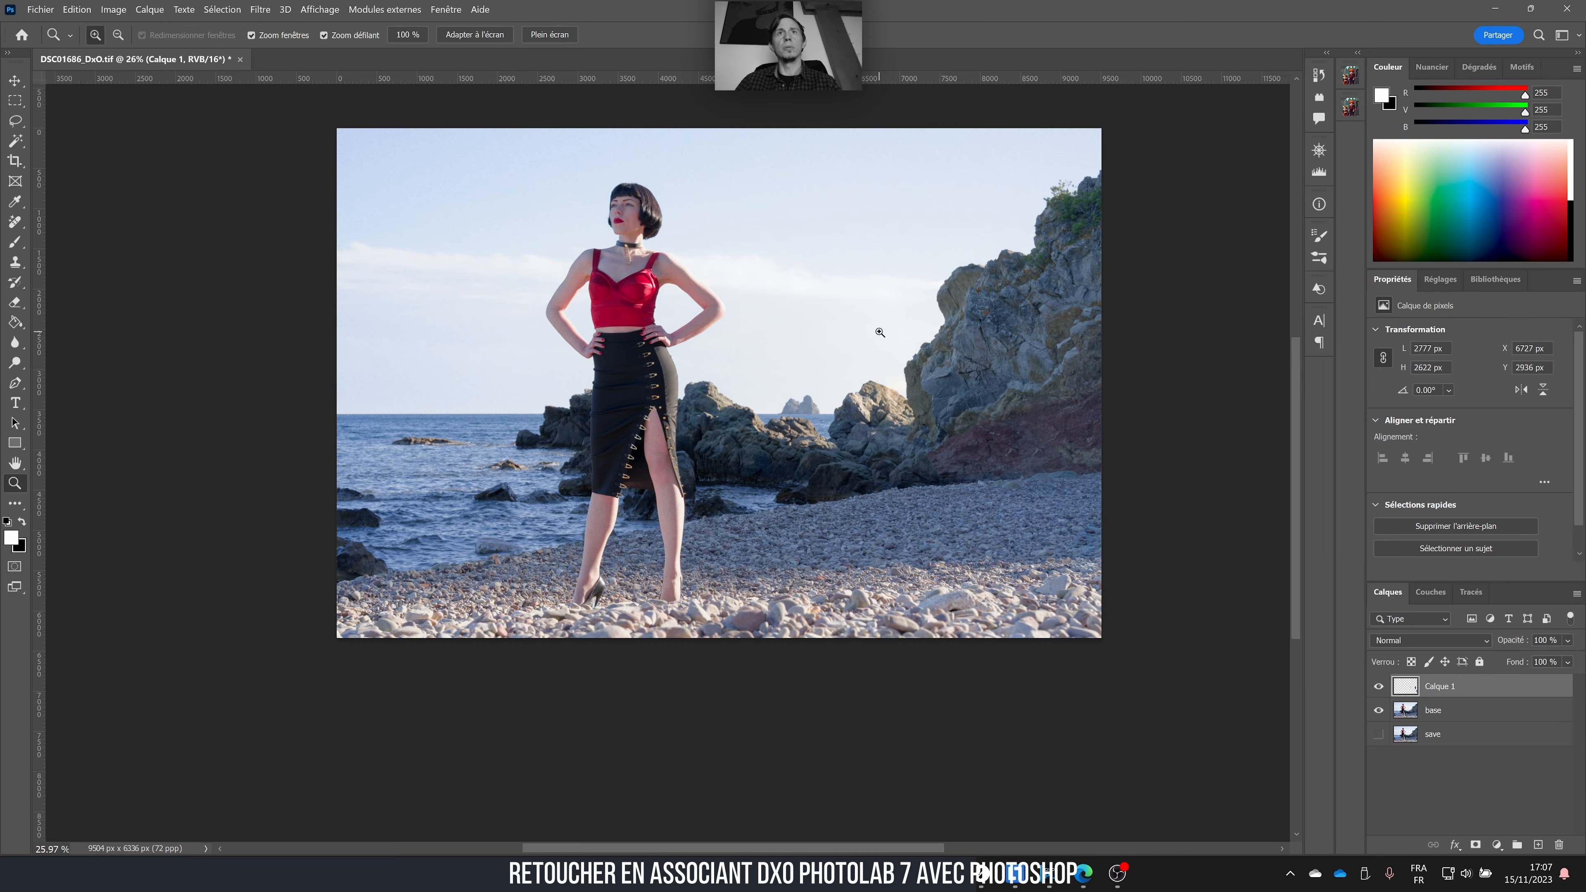
pyautogui.click(877, 336)
pyautogui.click(809, 316)
pyautogui.moveTo(809, 316); pyautogui.dragTo(974, 401)
pyautogui.scroll(-2, 1048, 122)
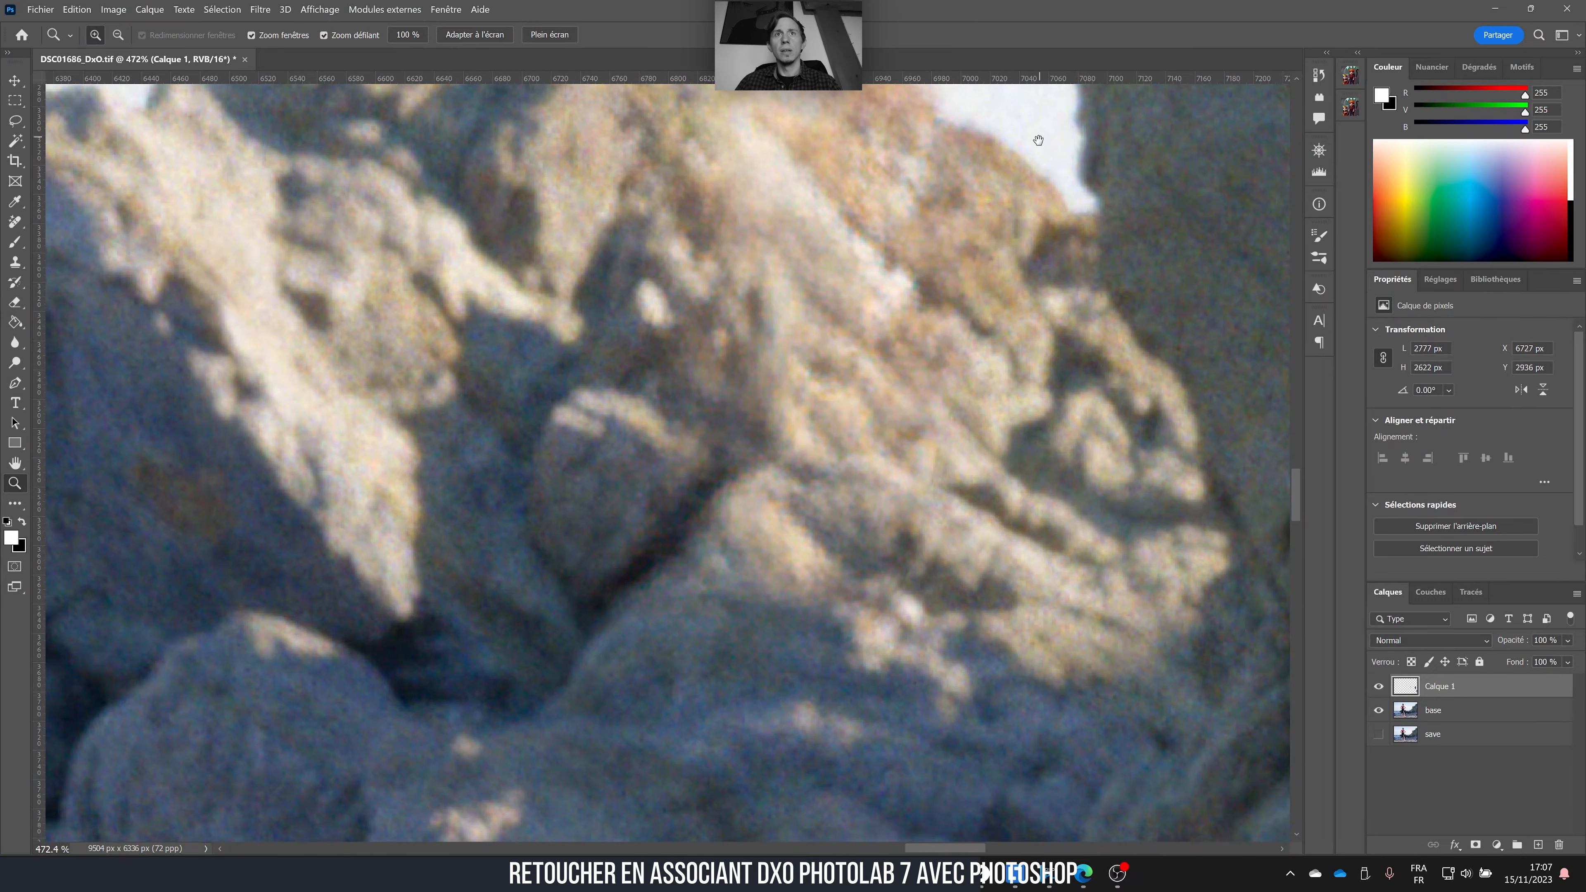
pyautogui.moveTo(1149, 634); pyautogui.dragTo(84, 7)
pyautogui.moveTo(855, 496); pyautogui.dragTo(301, 222)
pyautogui.moveTo(910, 390); pyautogui.dragTo(526, 345)
pyautogui.moveTo(956, 660); pyautogui.dragTo(1243, 648)
pyautogui.moveTo(808, 486); pyautogui.dragTo(701, 427)
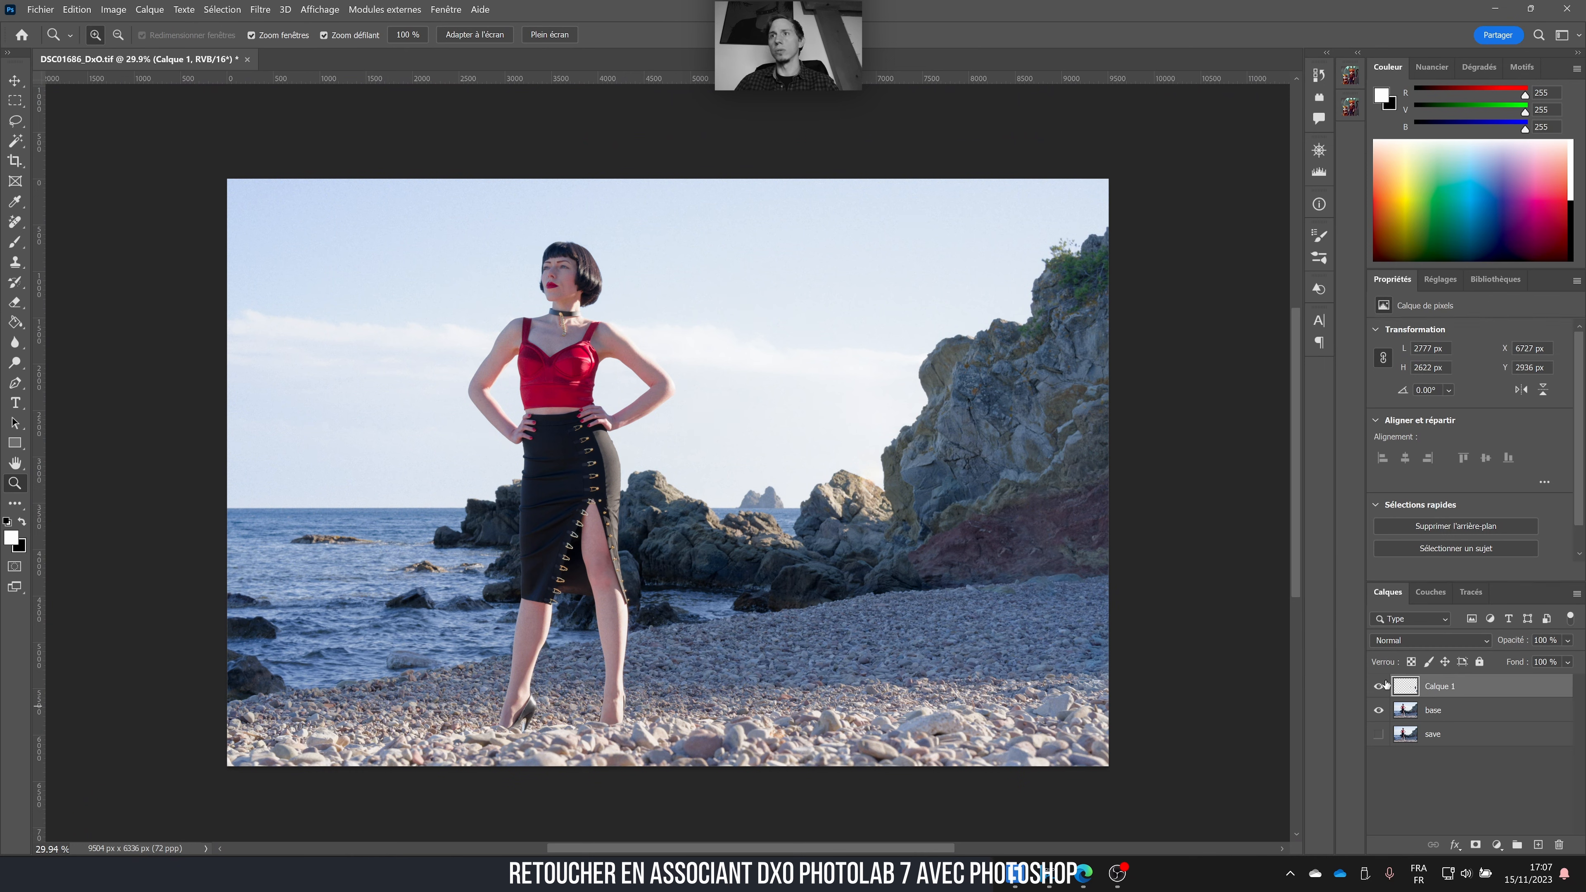
# - Merge the retouching layer down into the base layer and start Sky Replacement on it
pyautogui.press('Delete')
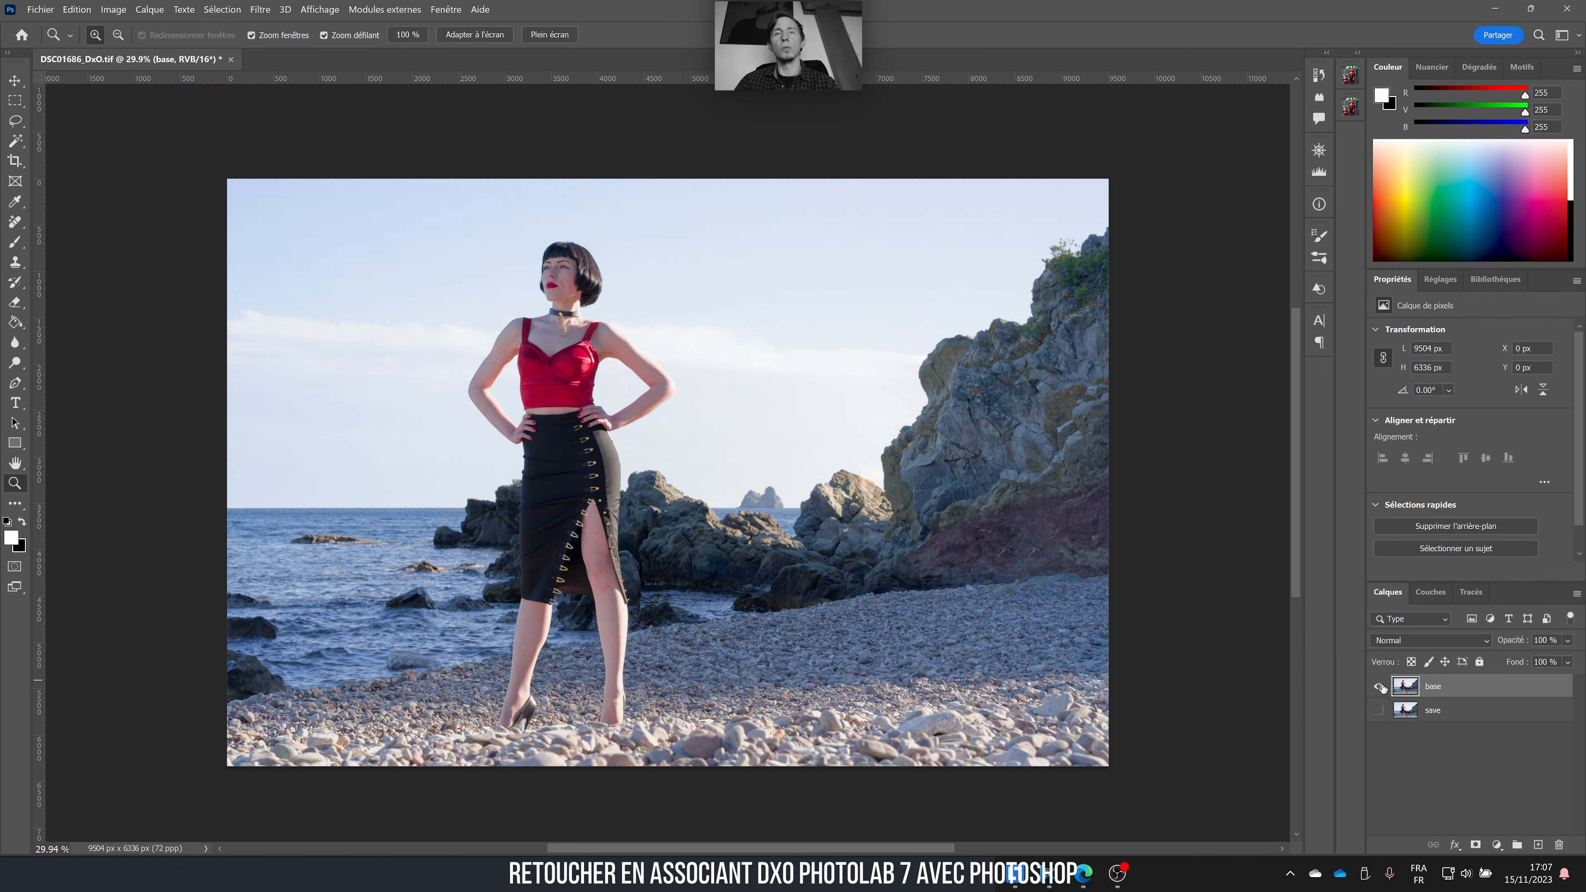
pyautogui.click(89, 11)
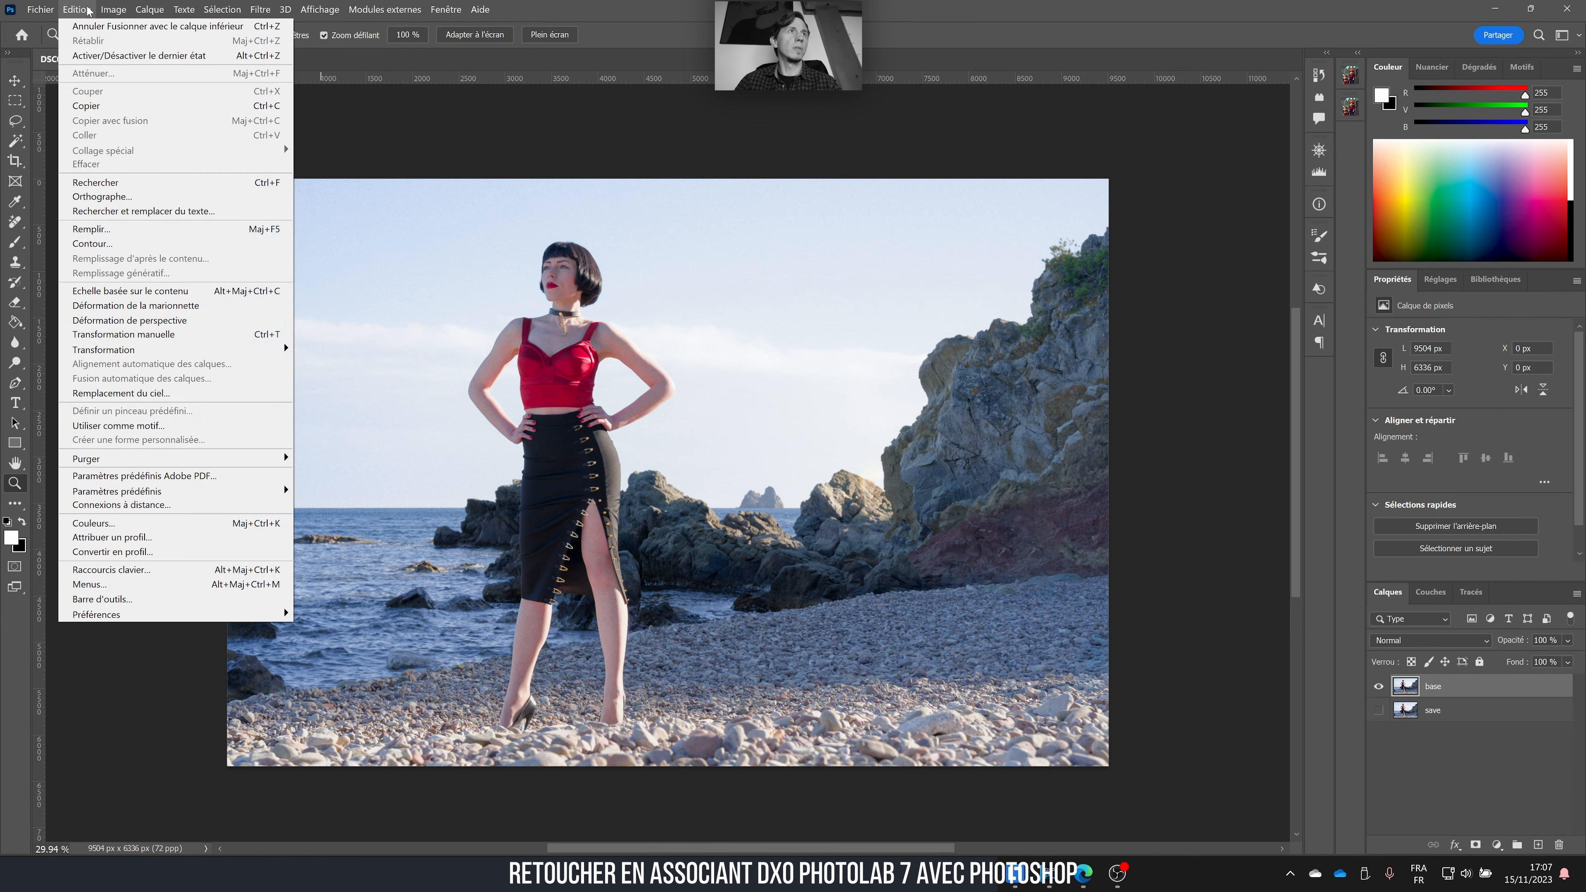
pyautogui.click(269, 393)
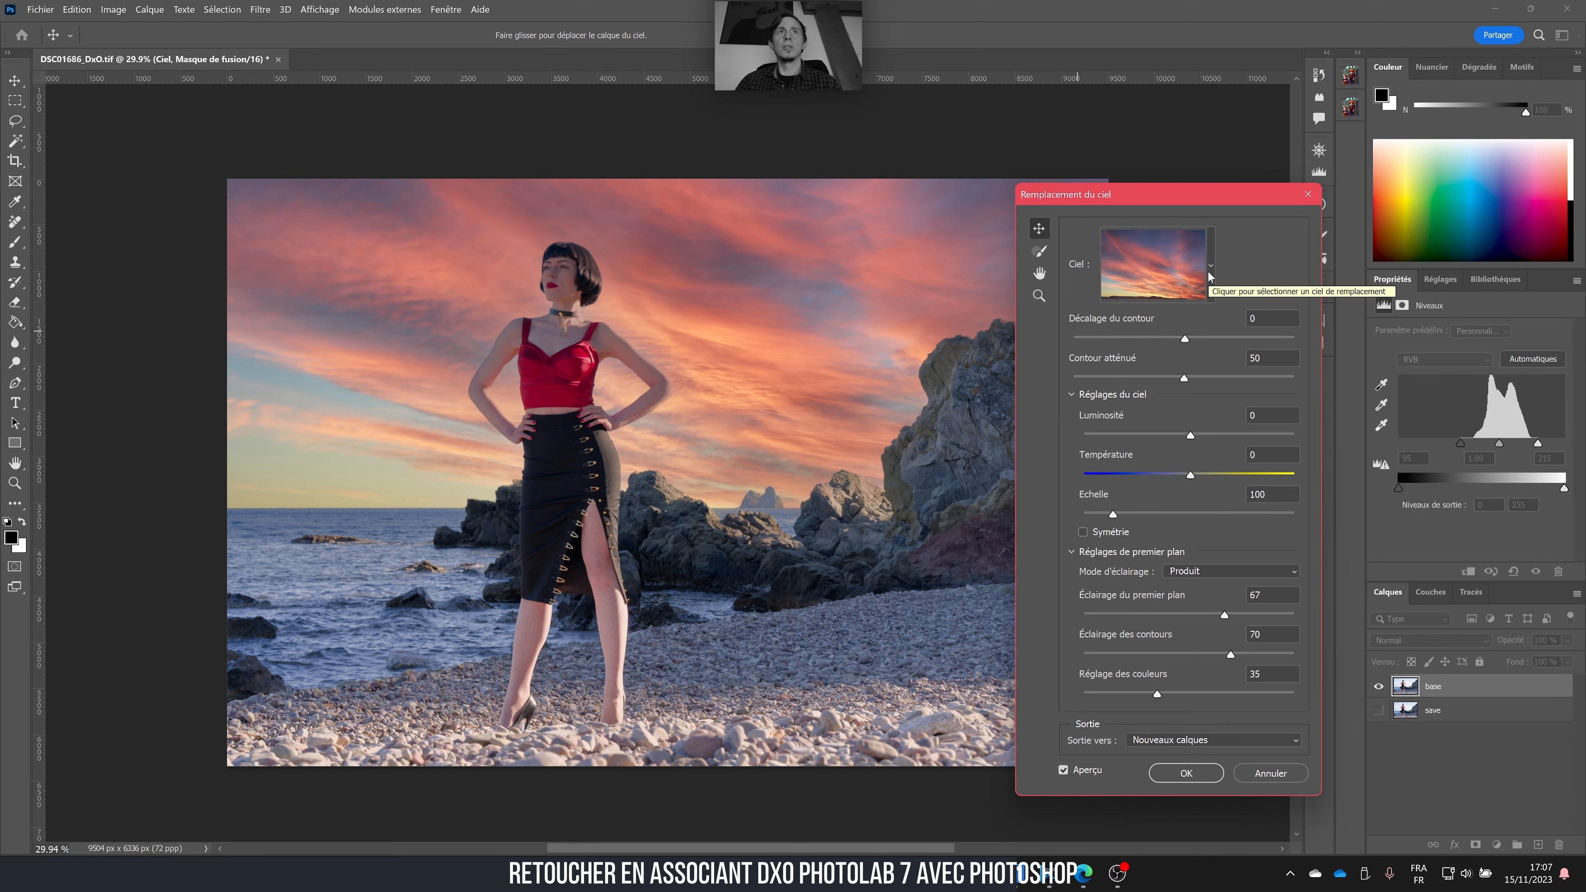
pyautogui.moveTo(1200, 194); pyautogui.dragTo(1354, 142)
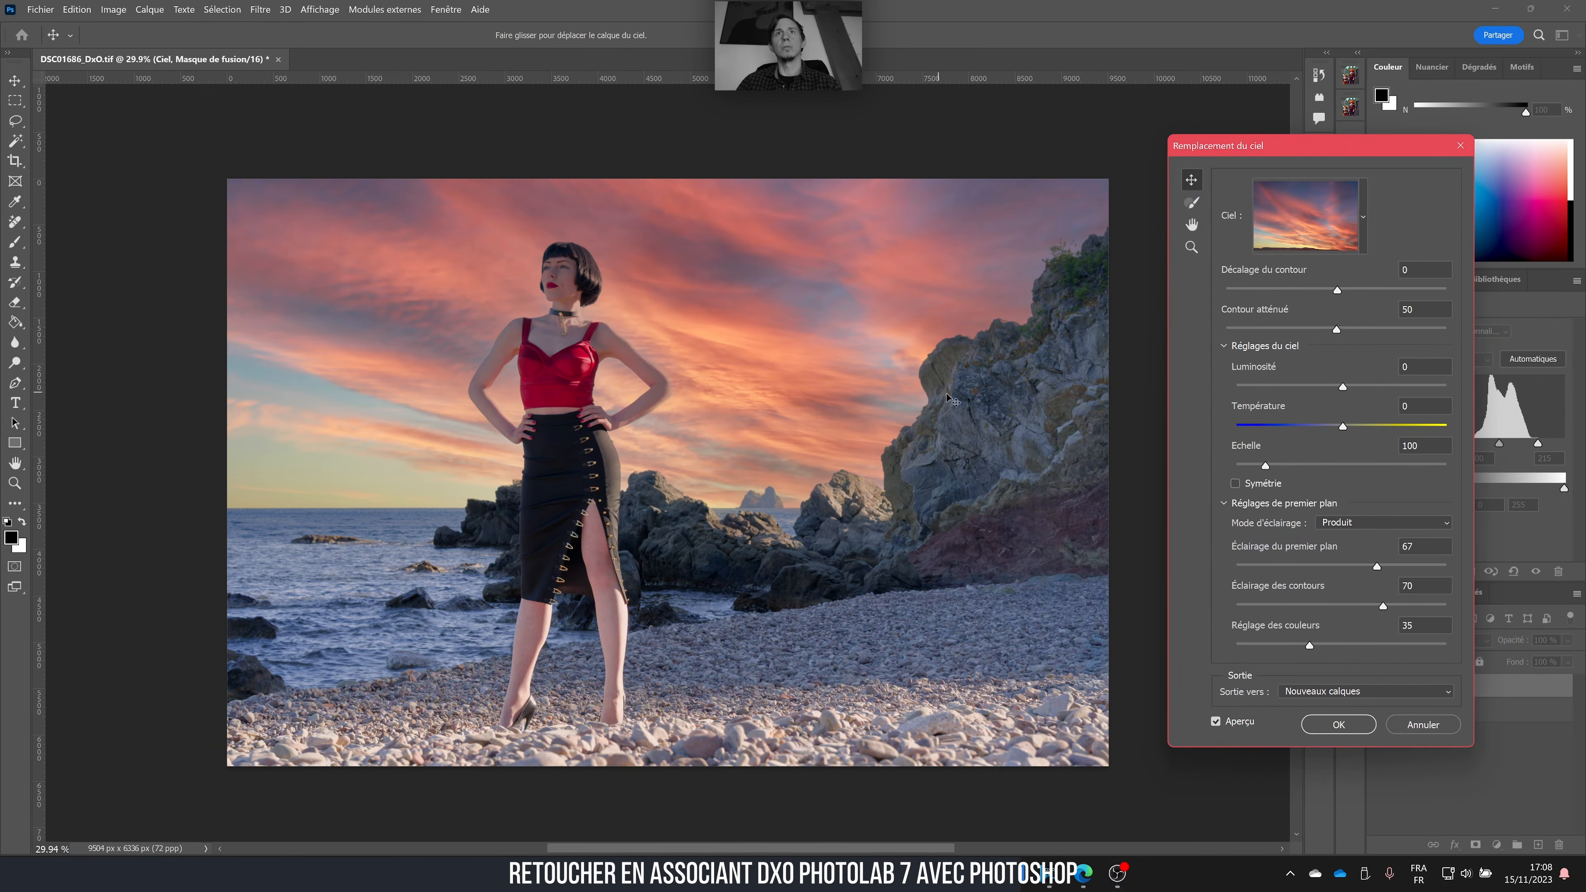
# - Replace the sky with the third Ciels bleus preset, showing scattered white clouds, at a temperature of -32
pyautogui.click(1362, 219)
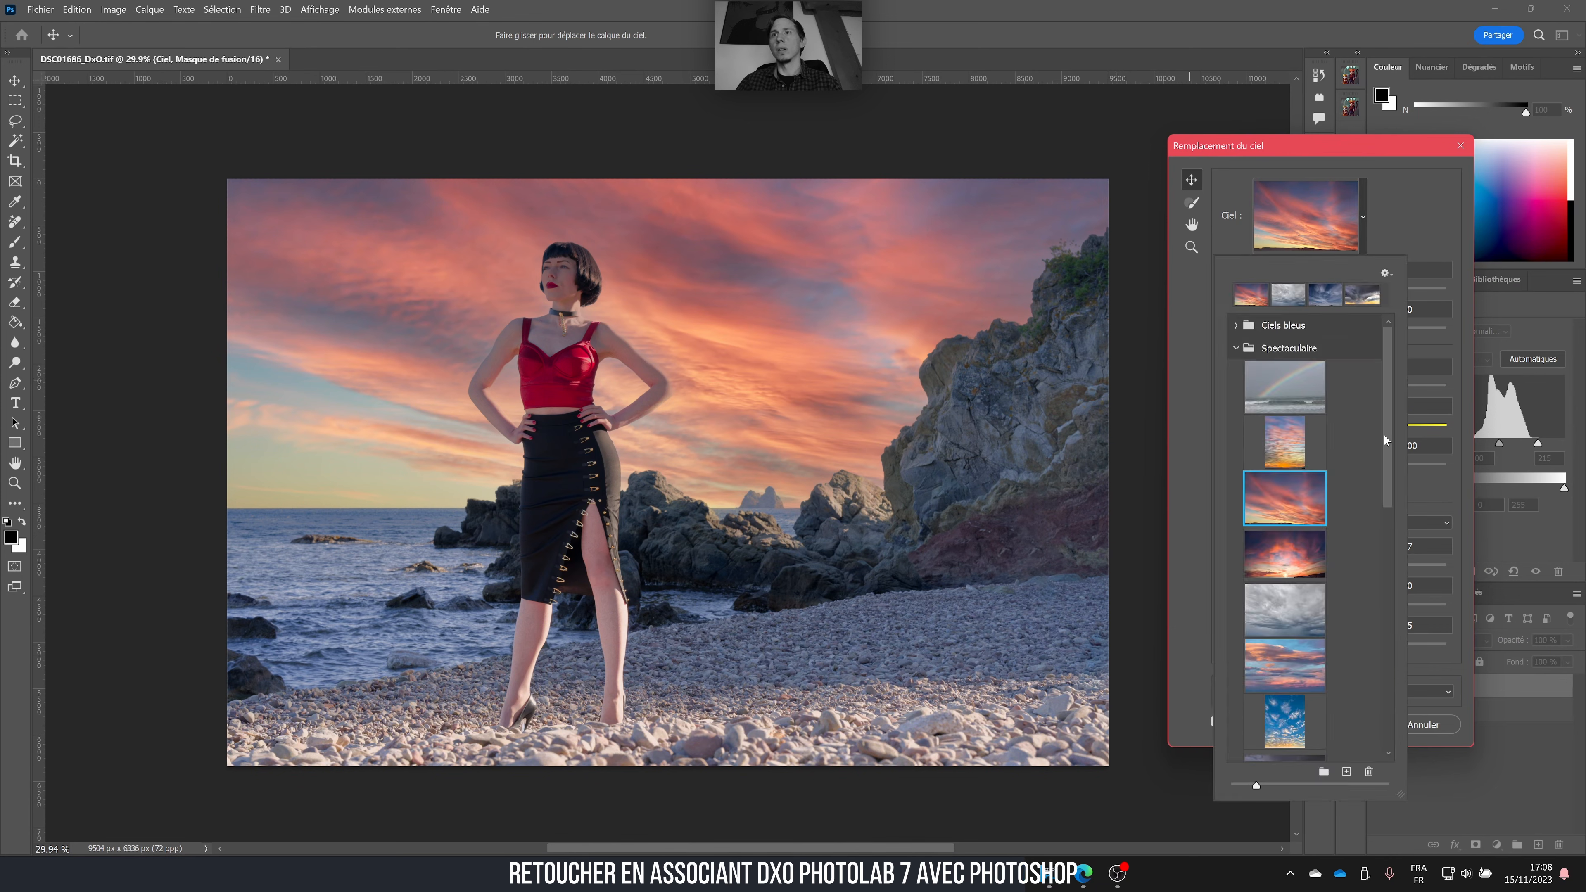
pyautogui.moveTo(1384, 434); pyautogui.dragTo(1376, 328)
pyautogui.click(1234, 326)
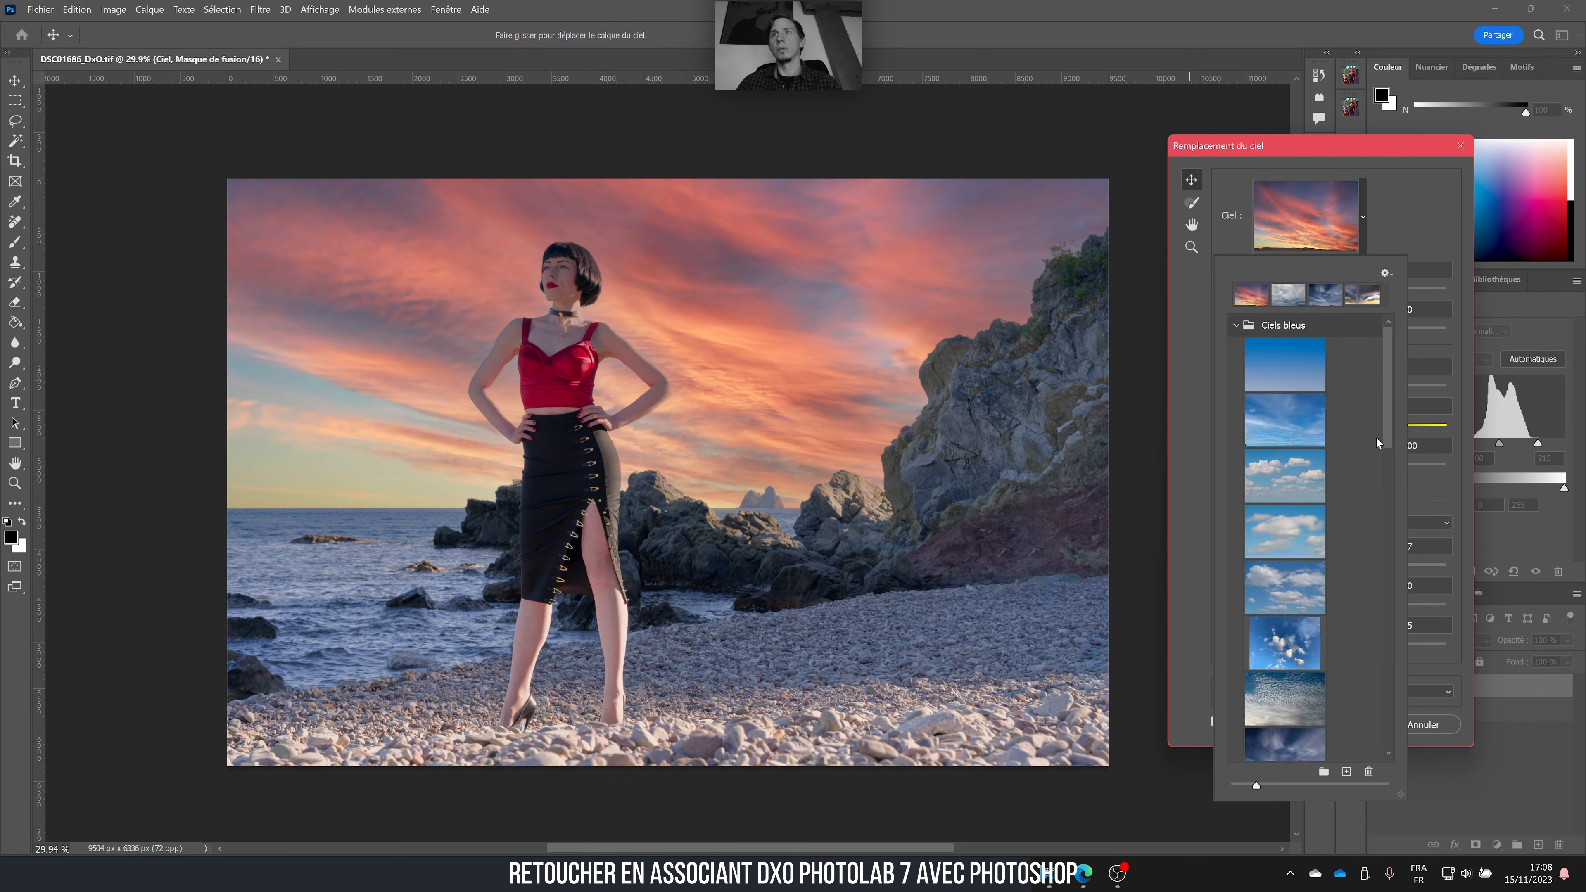
pyautogui.moveTo(1388, 406)
pyautogui.mouseDown()
pyautogui.moveTo(1386, 450)
pyautogui.moveTo(1387, 375)
pyautogui.mouseUp()
pyautogui.click(1297, 472)
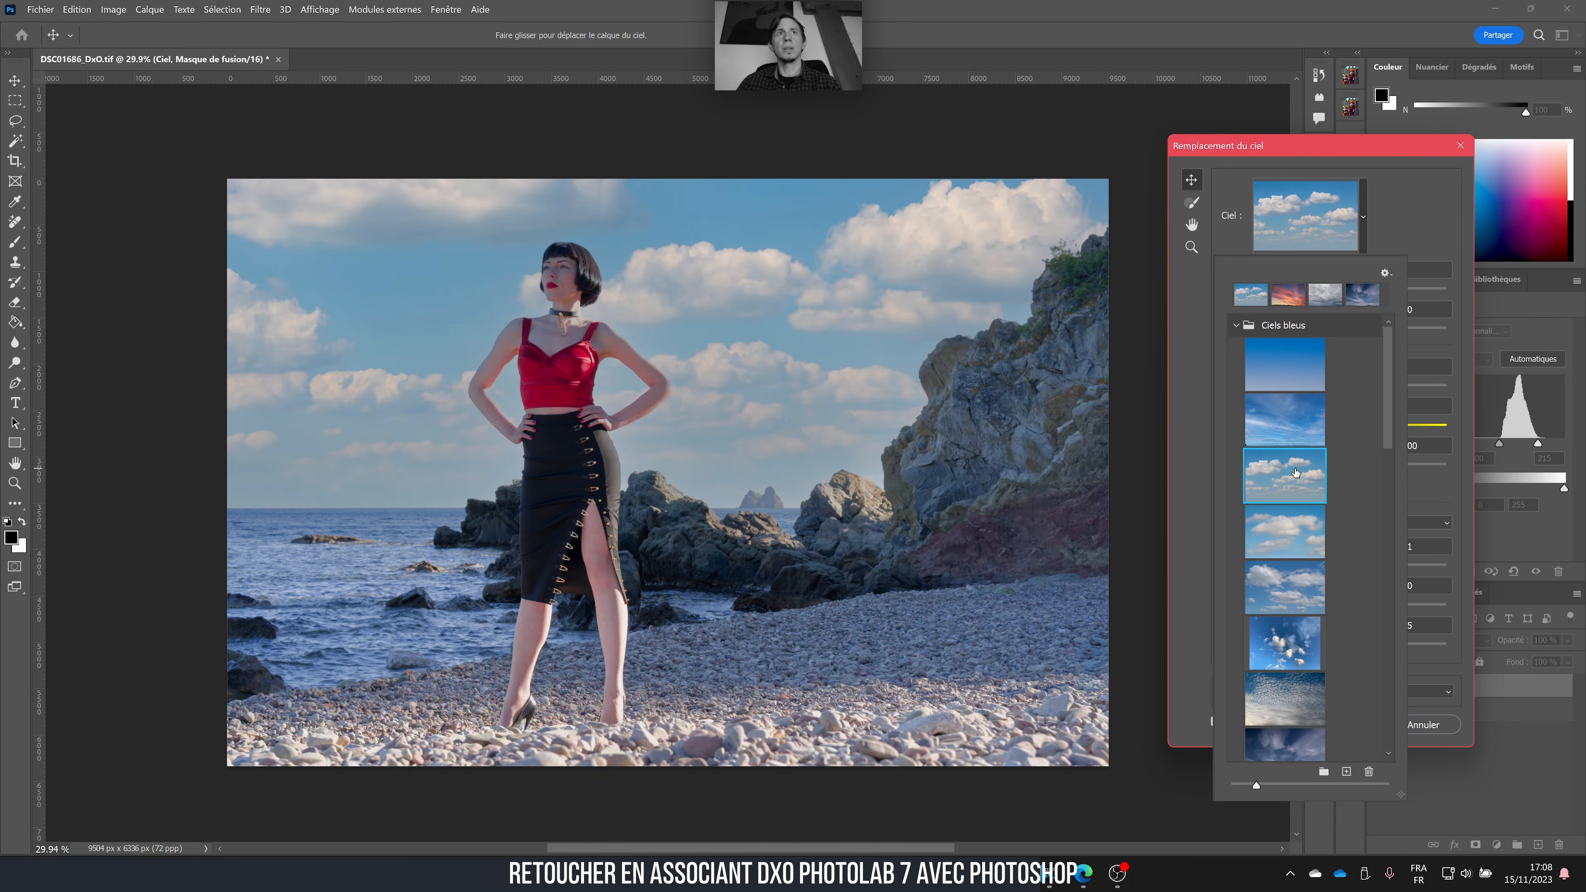
pyautogui.click(1435, 217)
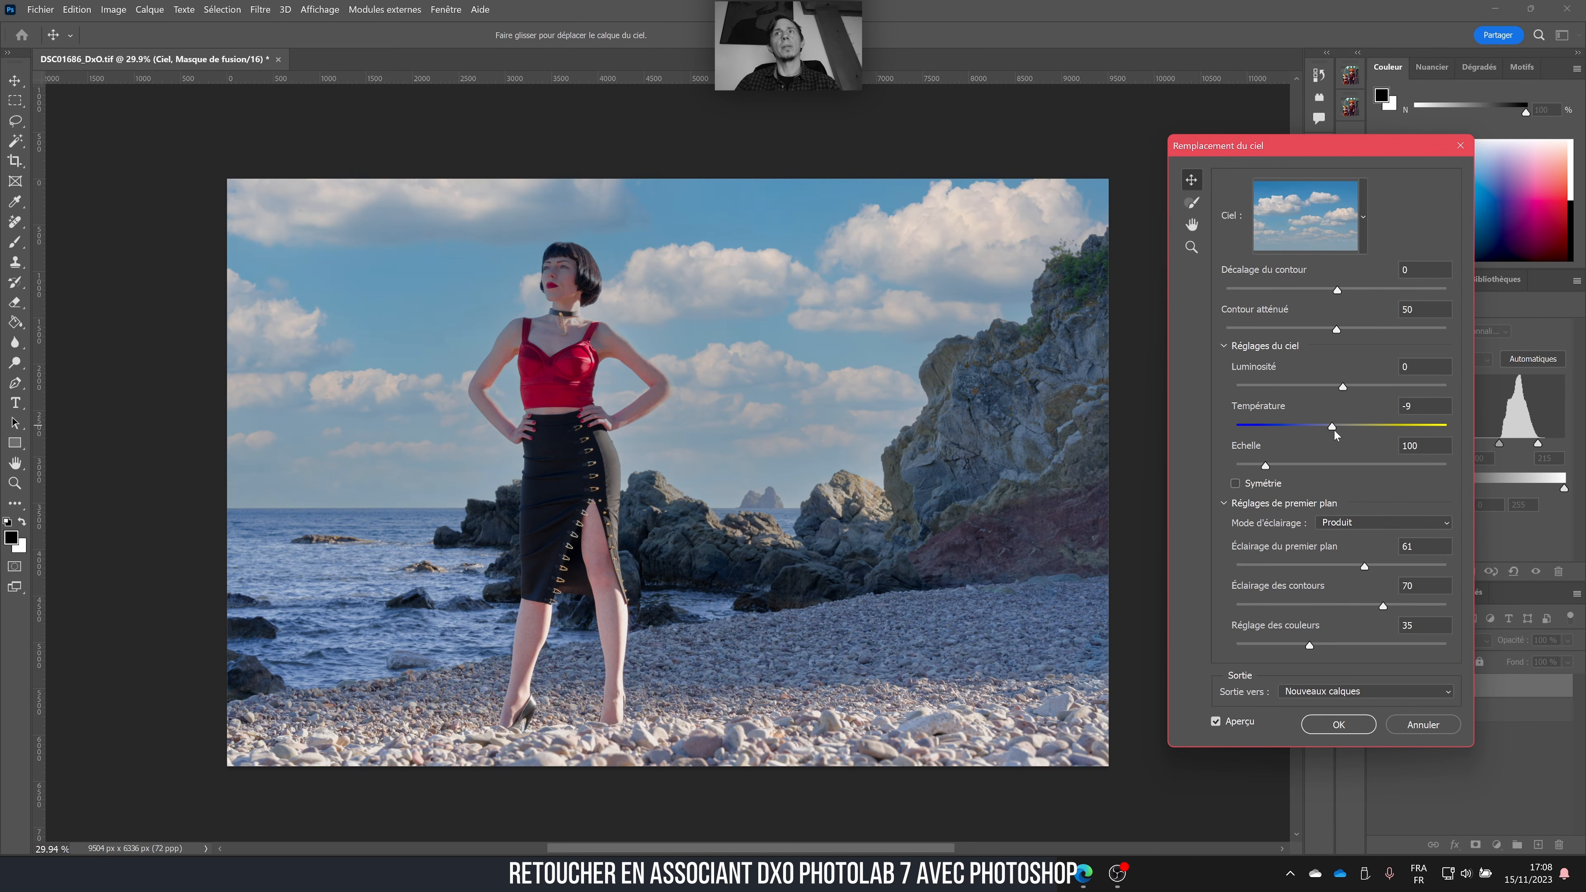
pyautogui.moveTo(1333, 430); pyautogui.dragTo(1309, 432)
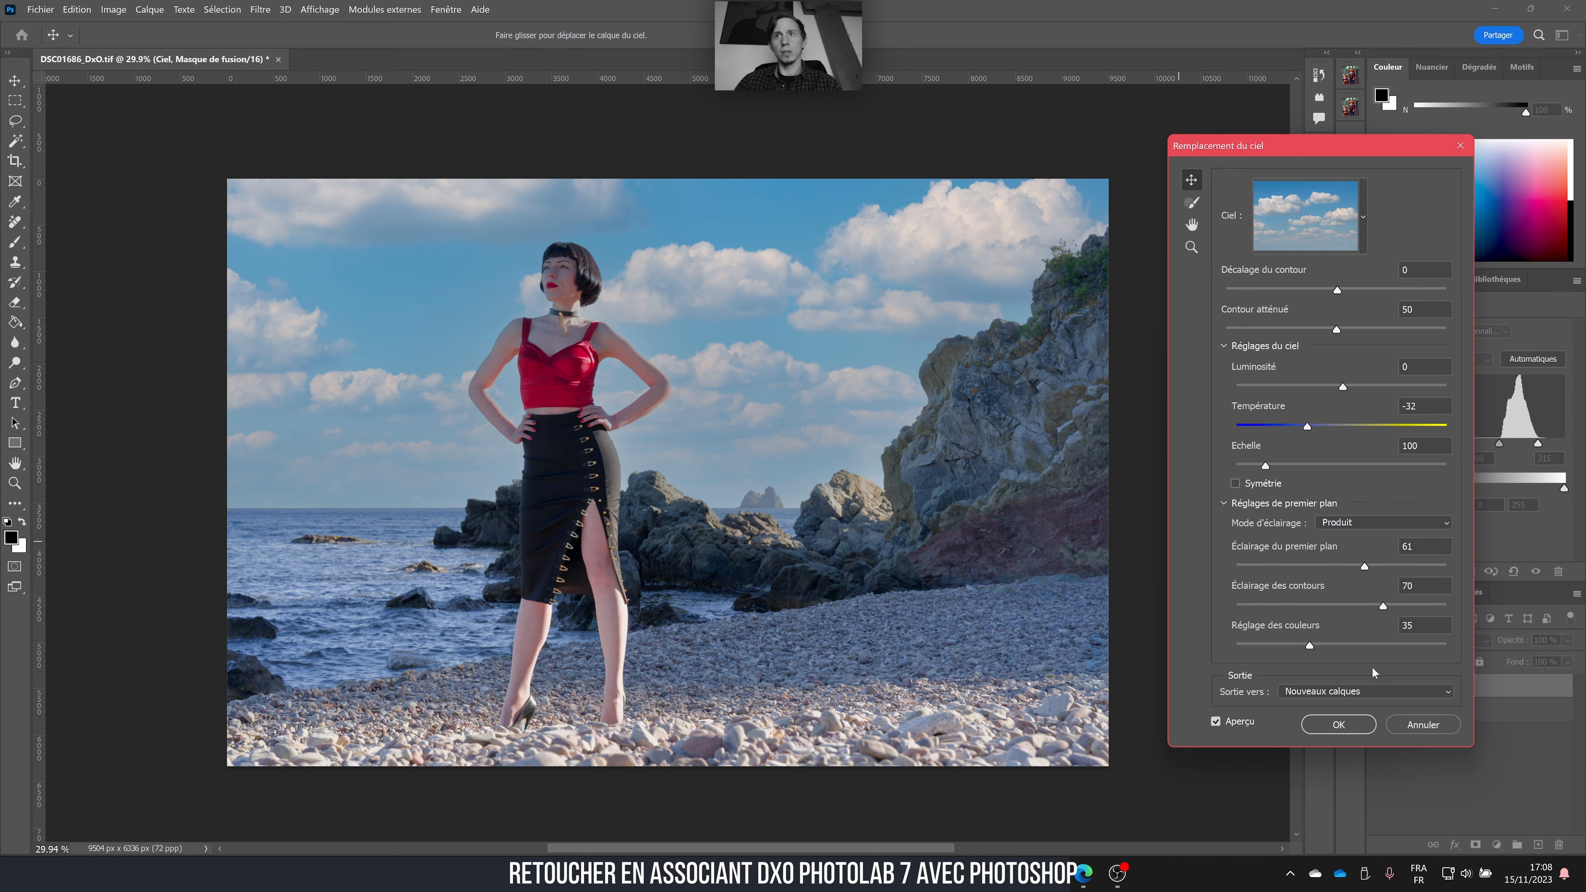
pyautogui.click(1349, 728)
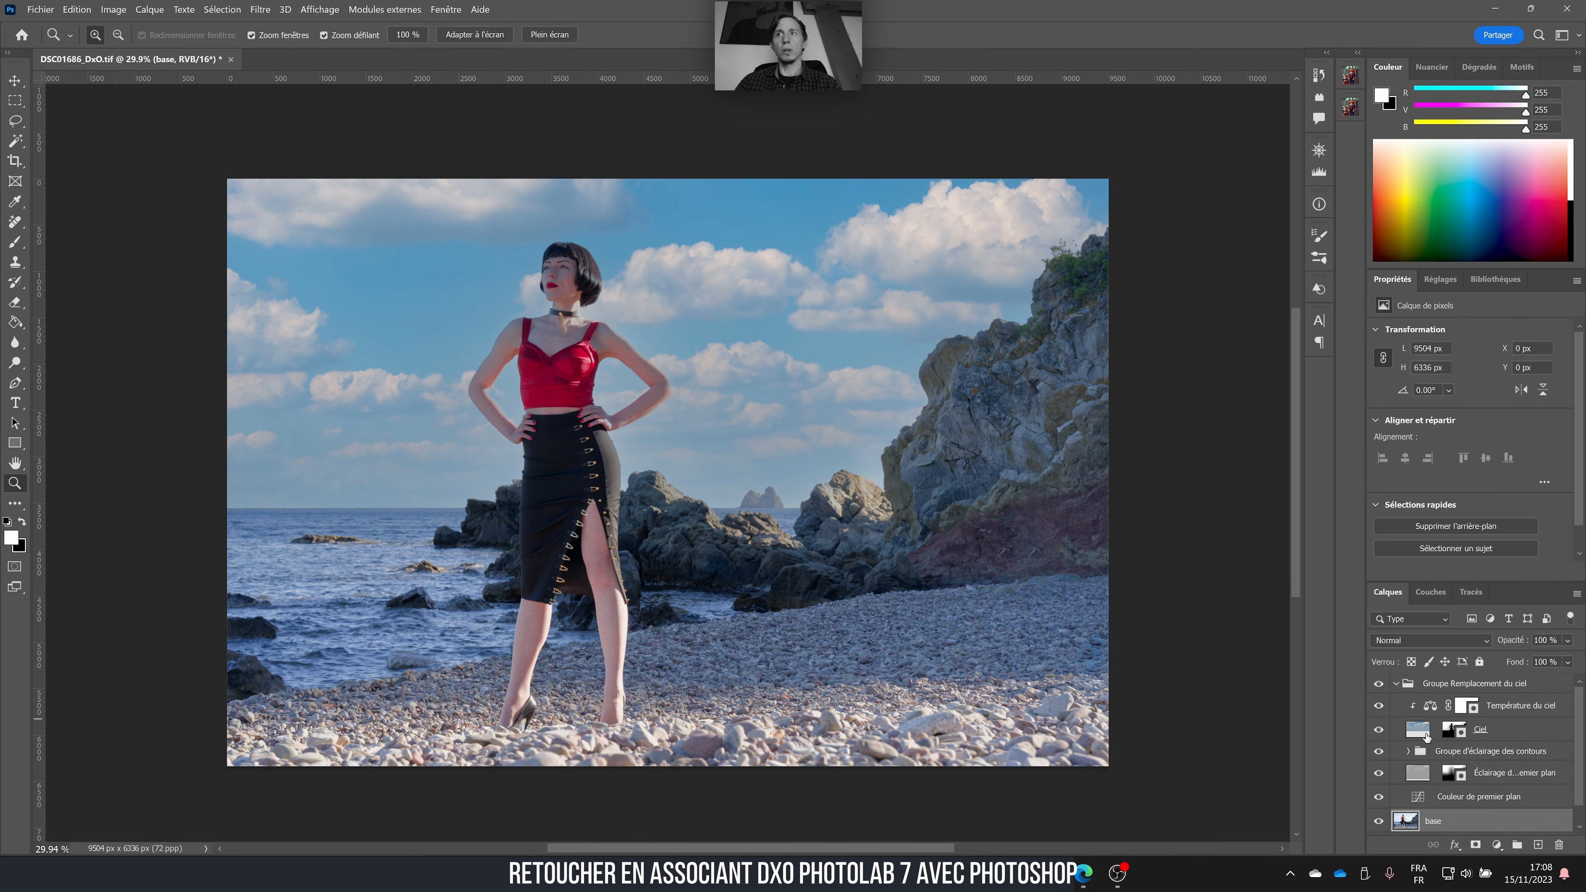
# - Add a Levels adjustment clipped to the sky with white input 212, and compare the photo with and without the sky group
pyautogui.click(1421, 709)
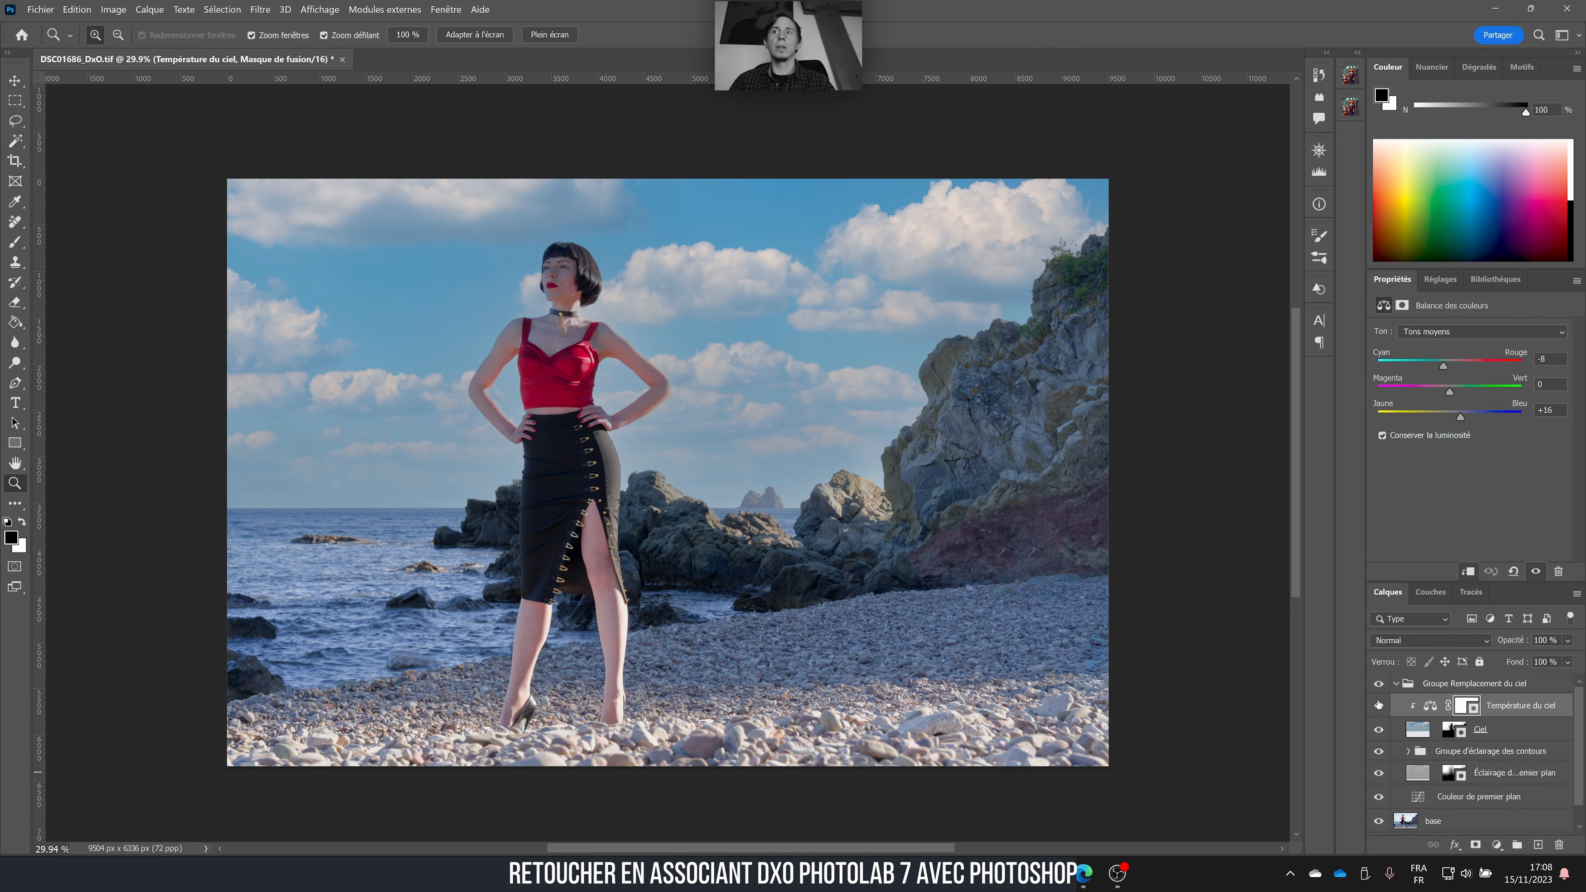
pyautogui.click(1497, 844)
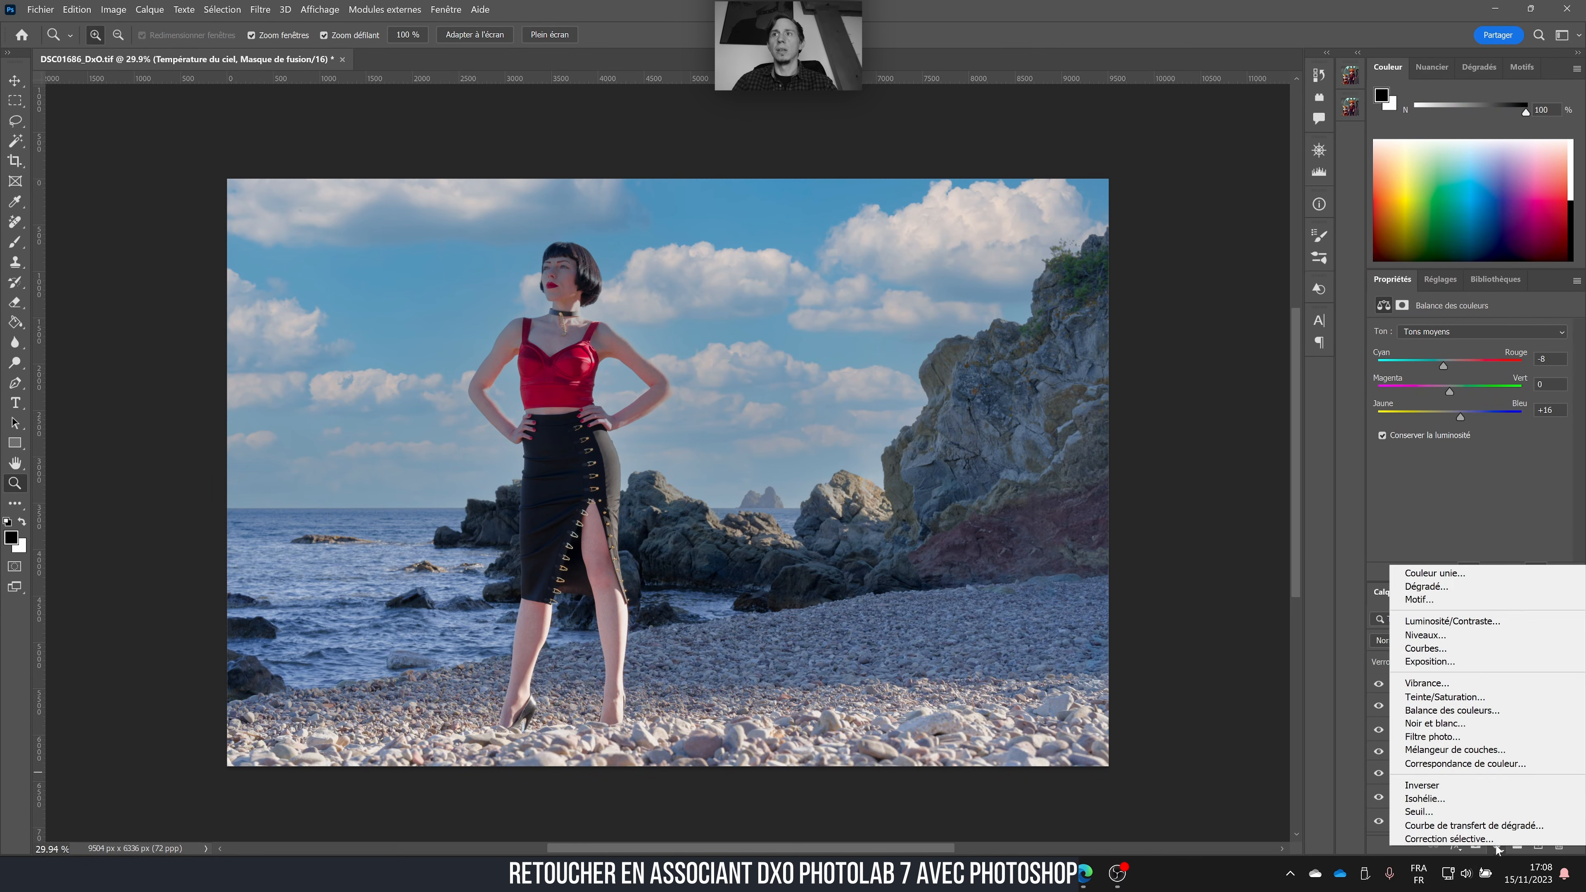
pyautogui.click(1461, 639)
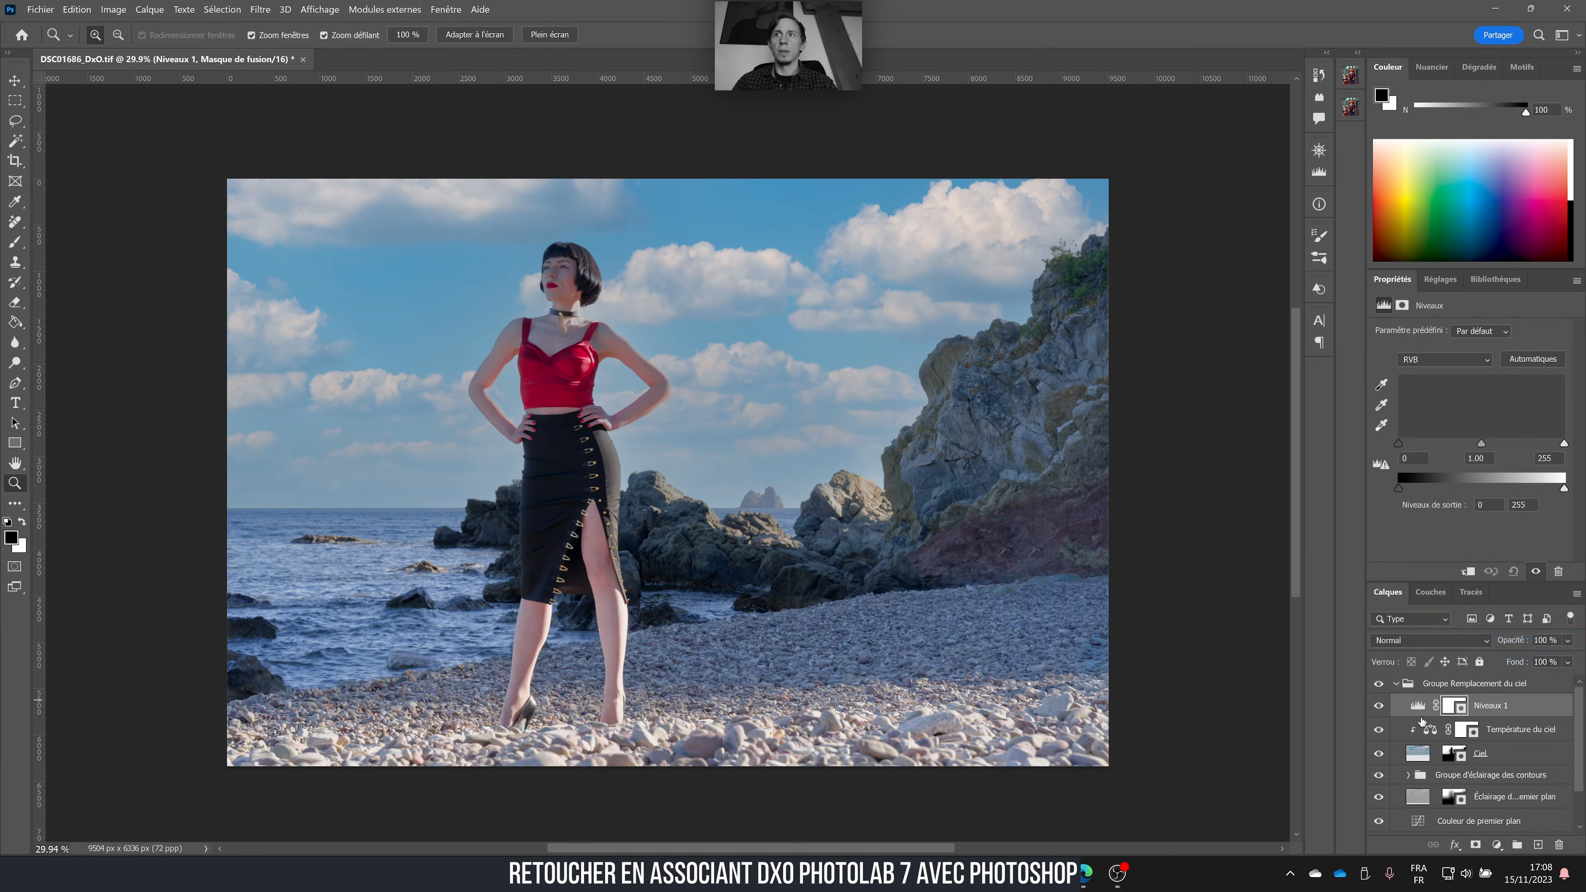
pyautogui.keyDown('alt'); pyautogui.click(1420, 715); pyautogui.keyUp('alt')
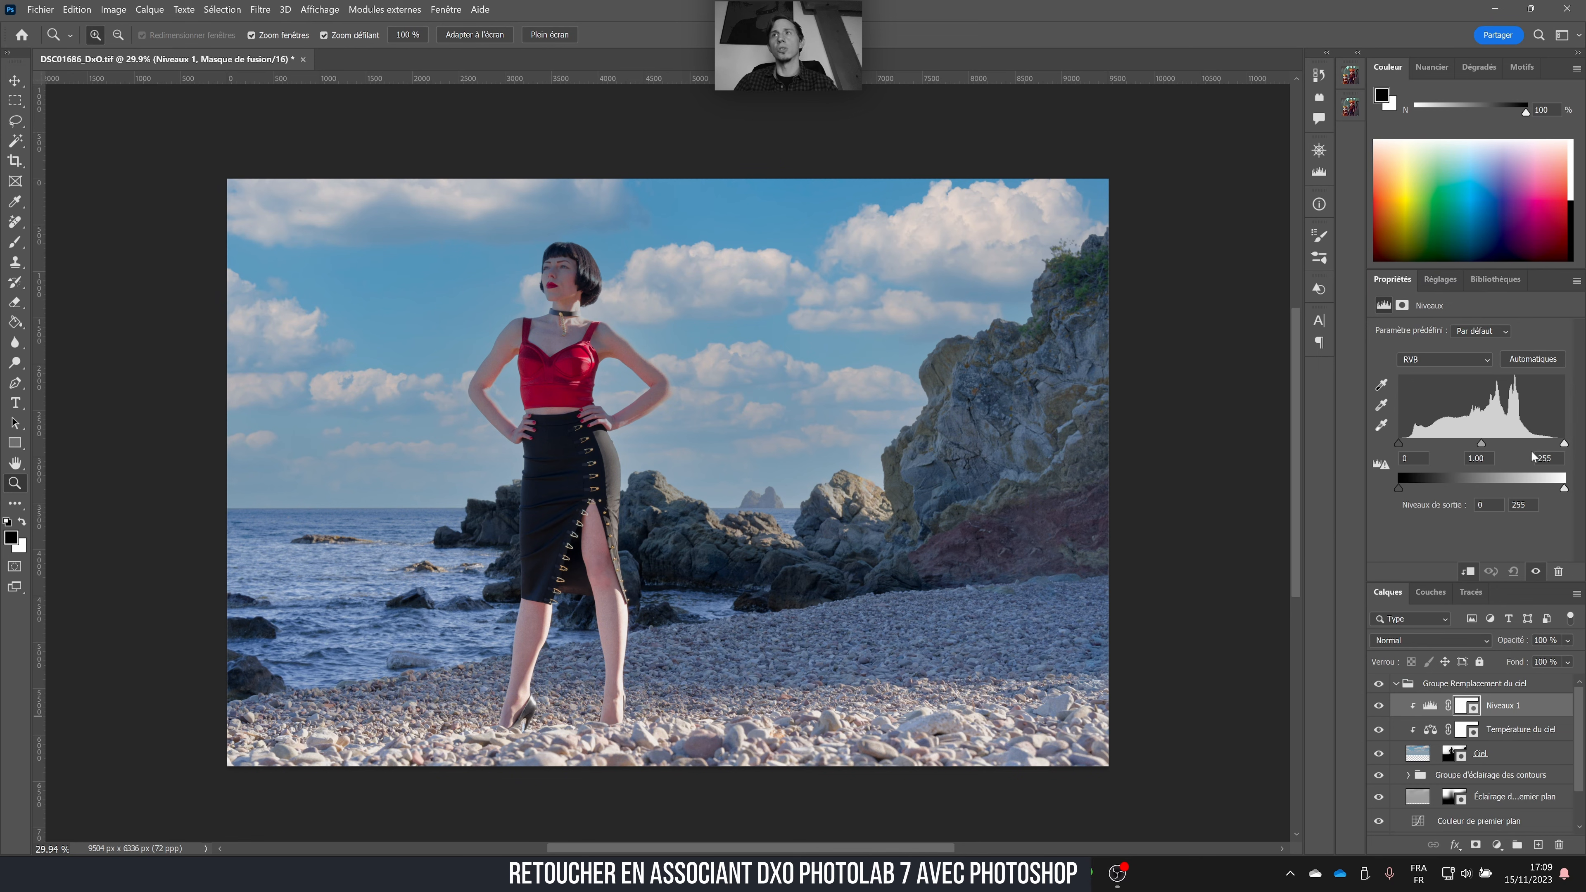
pyautogui.moveTo(1516, 385); pyautogui.dragTo(1572, 413)
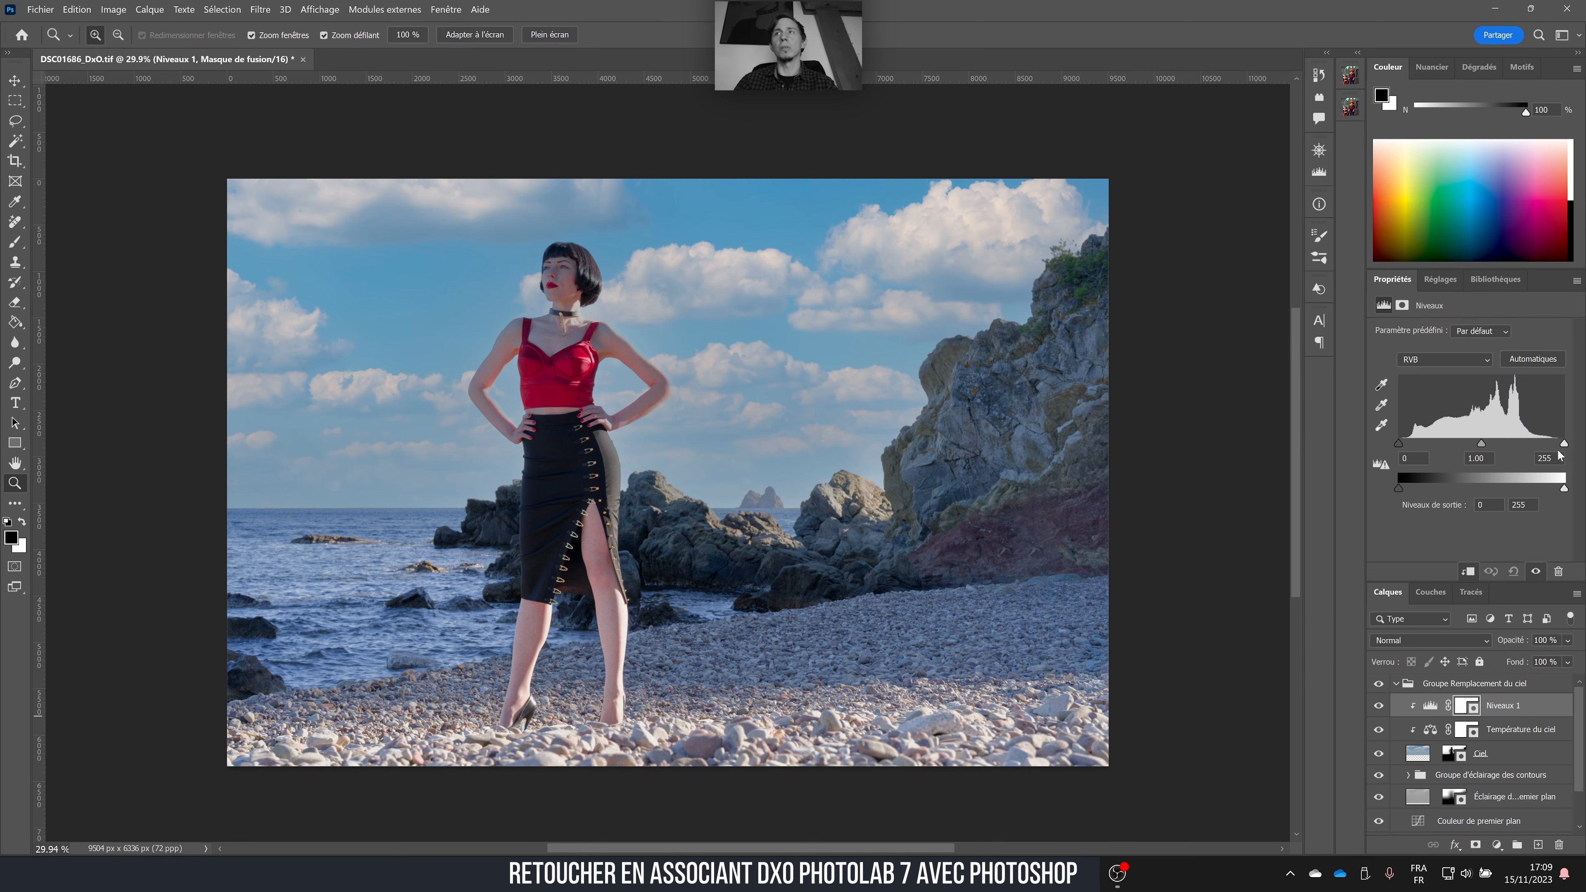
pyautogui.moveTo(1565, 443)
pyautogui.mouseDown()
pyautogui.moveTo(1526, 445)
pyautogui.moveTo(1538, 449)
pyautogui.mouseUp()
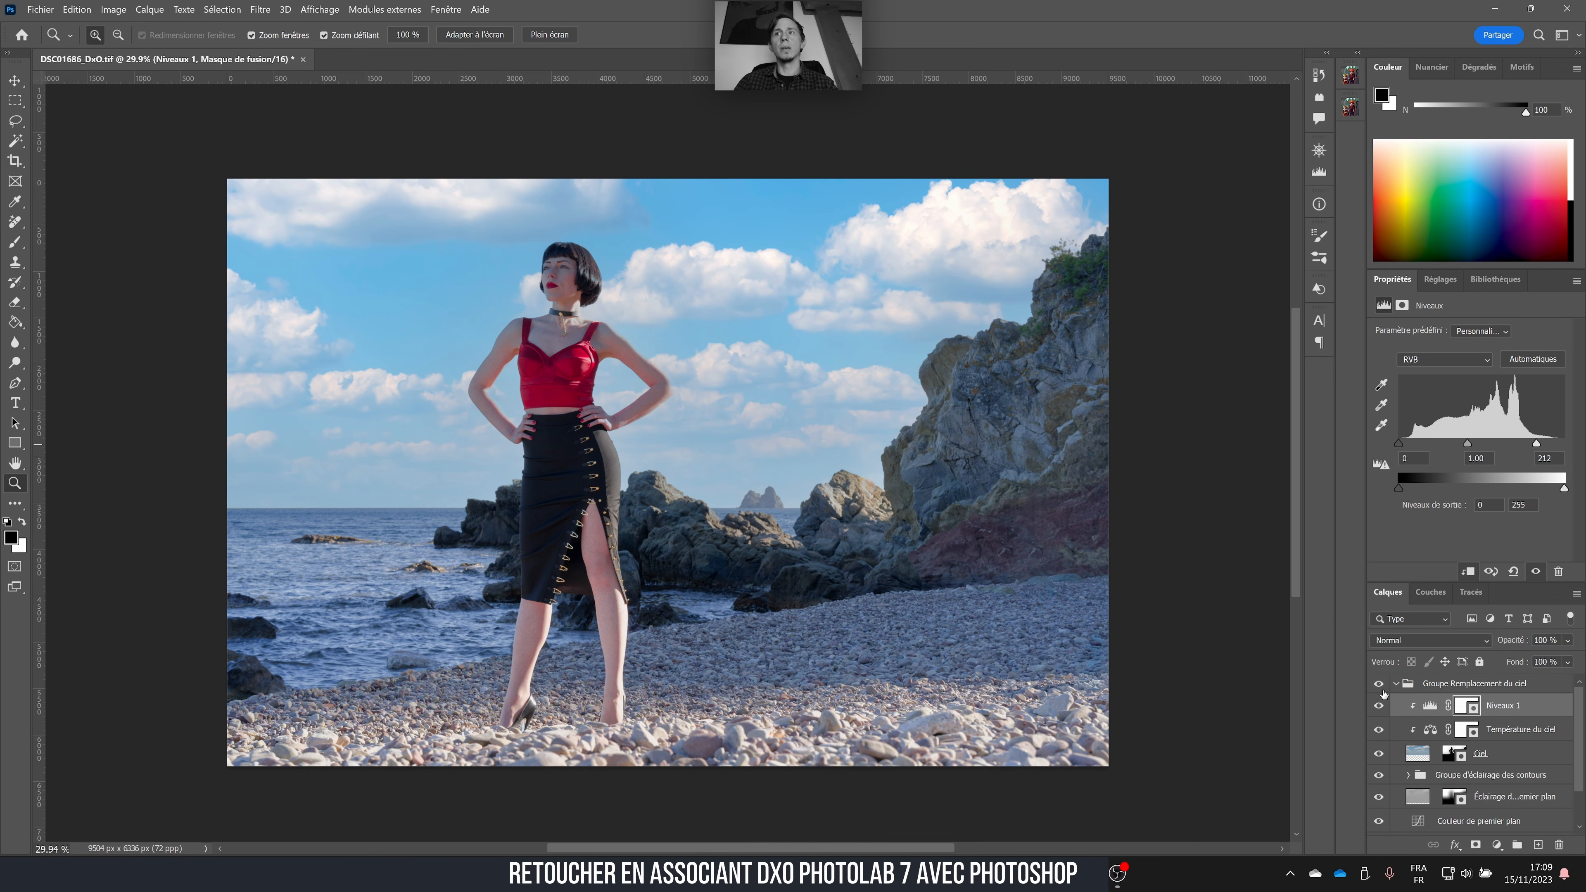
pyautogui.click(1397, 683)
pyautogui.click(1379, 683)
pyautogui.click(1379, 684)
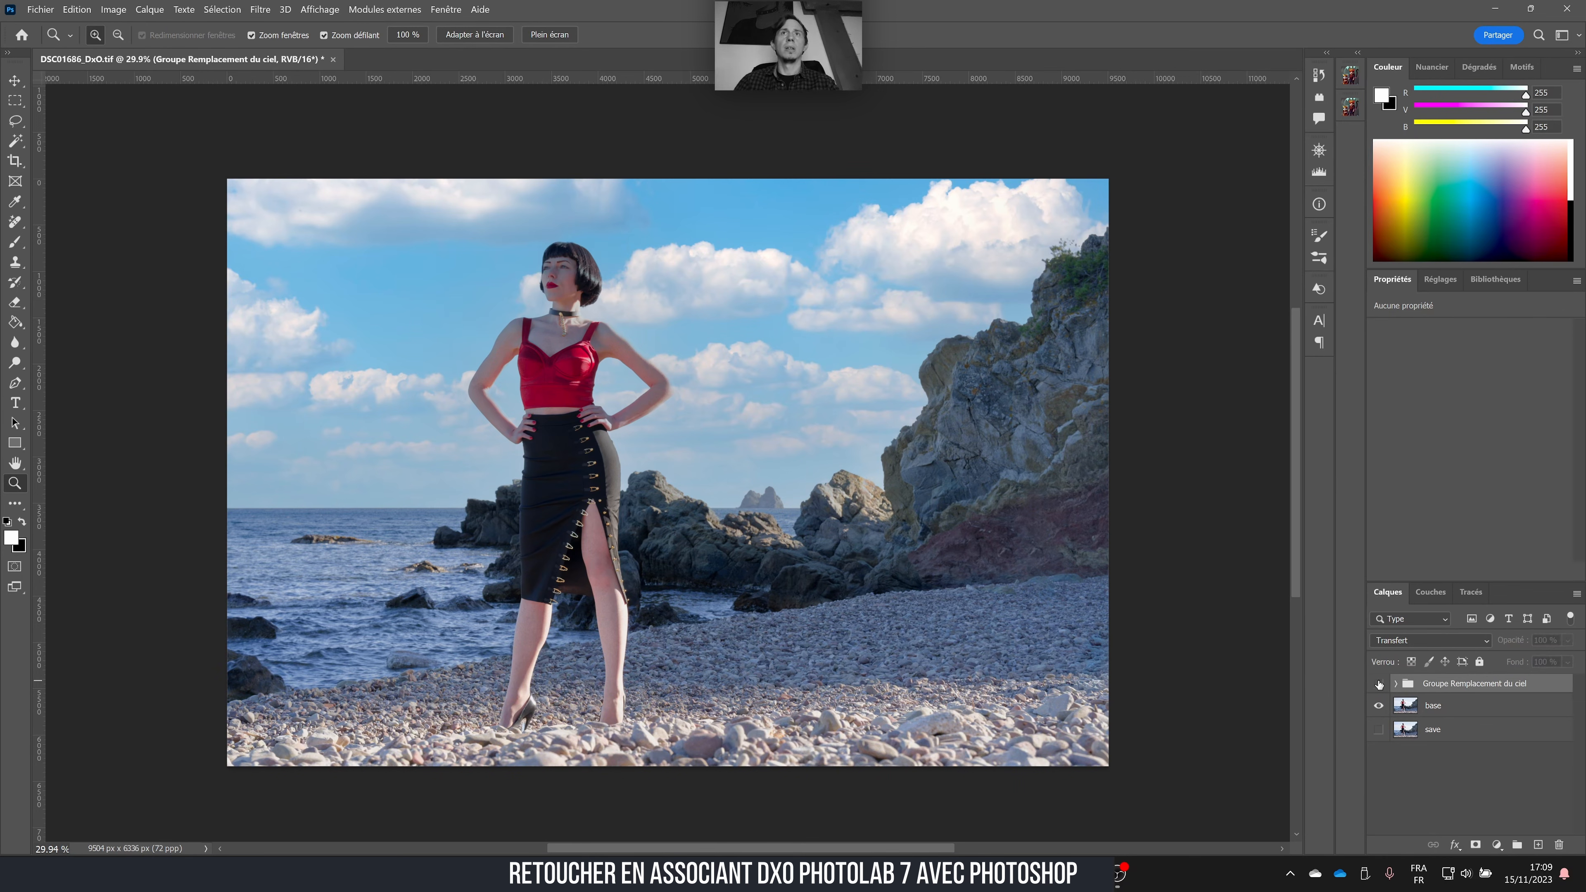
pyautogui.click(1379, 684)
pyautogui.click(1378, 684)
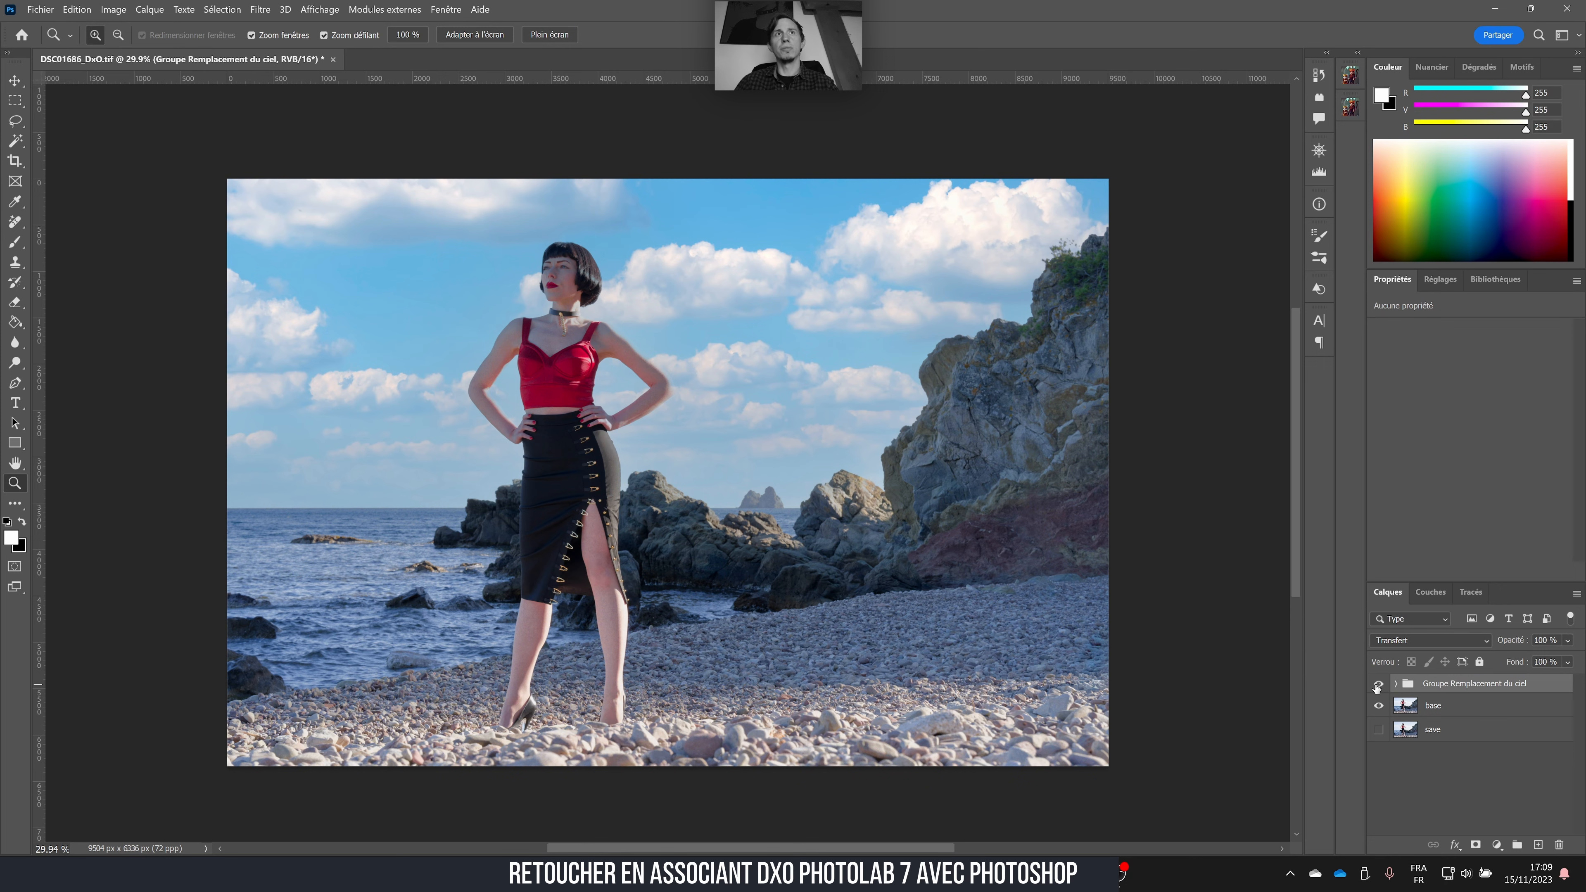
# - Add a Color Balance adjustment clipped above the sky's Levels layer, with the midtones' Magenta–Vert value at -3
pyautogui.click(1397, 684)
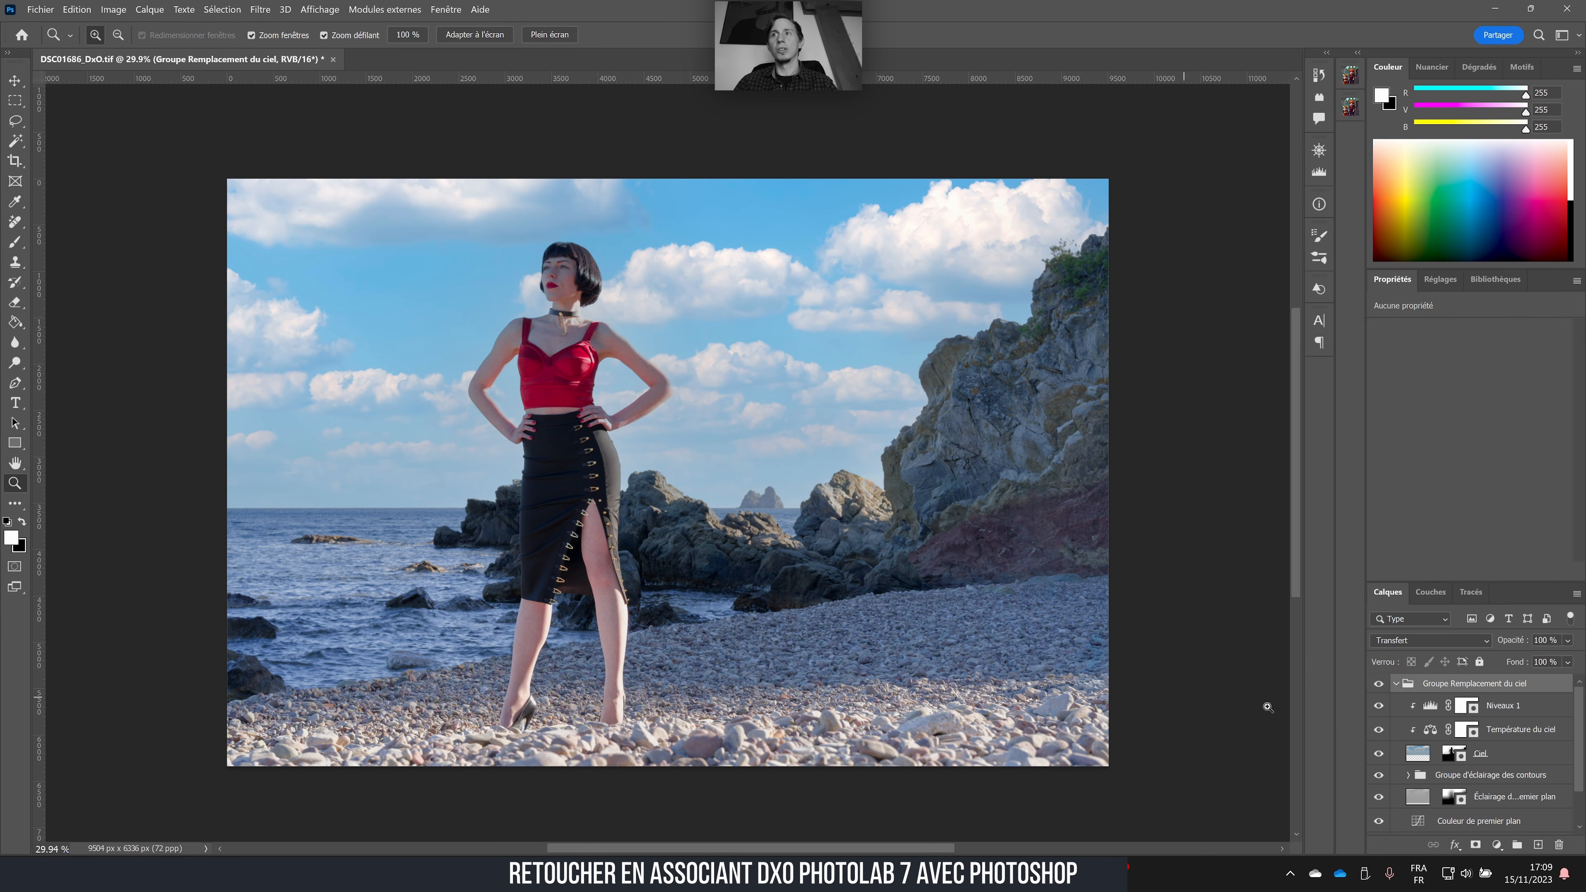
pyautogui.click(1467, 706)
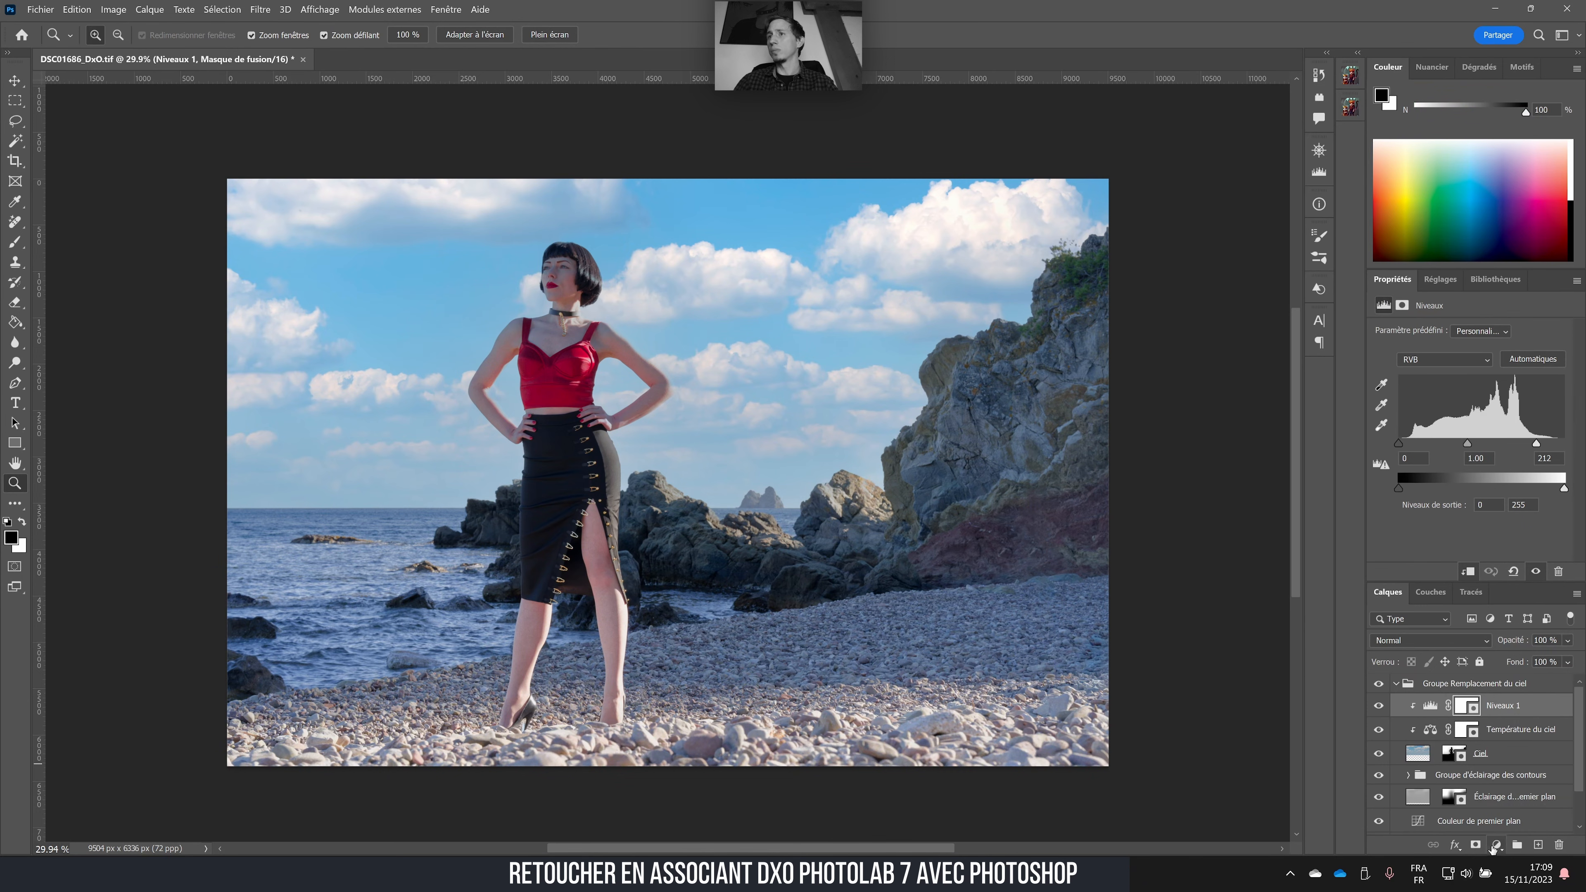
pyautogui.click(1497, 845)
pyautogui.click(1482, 712)
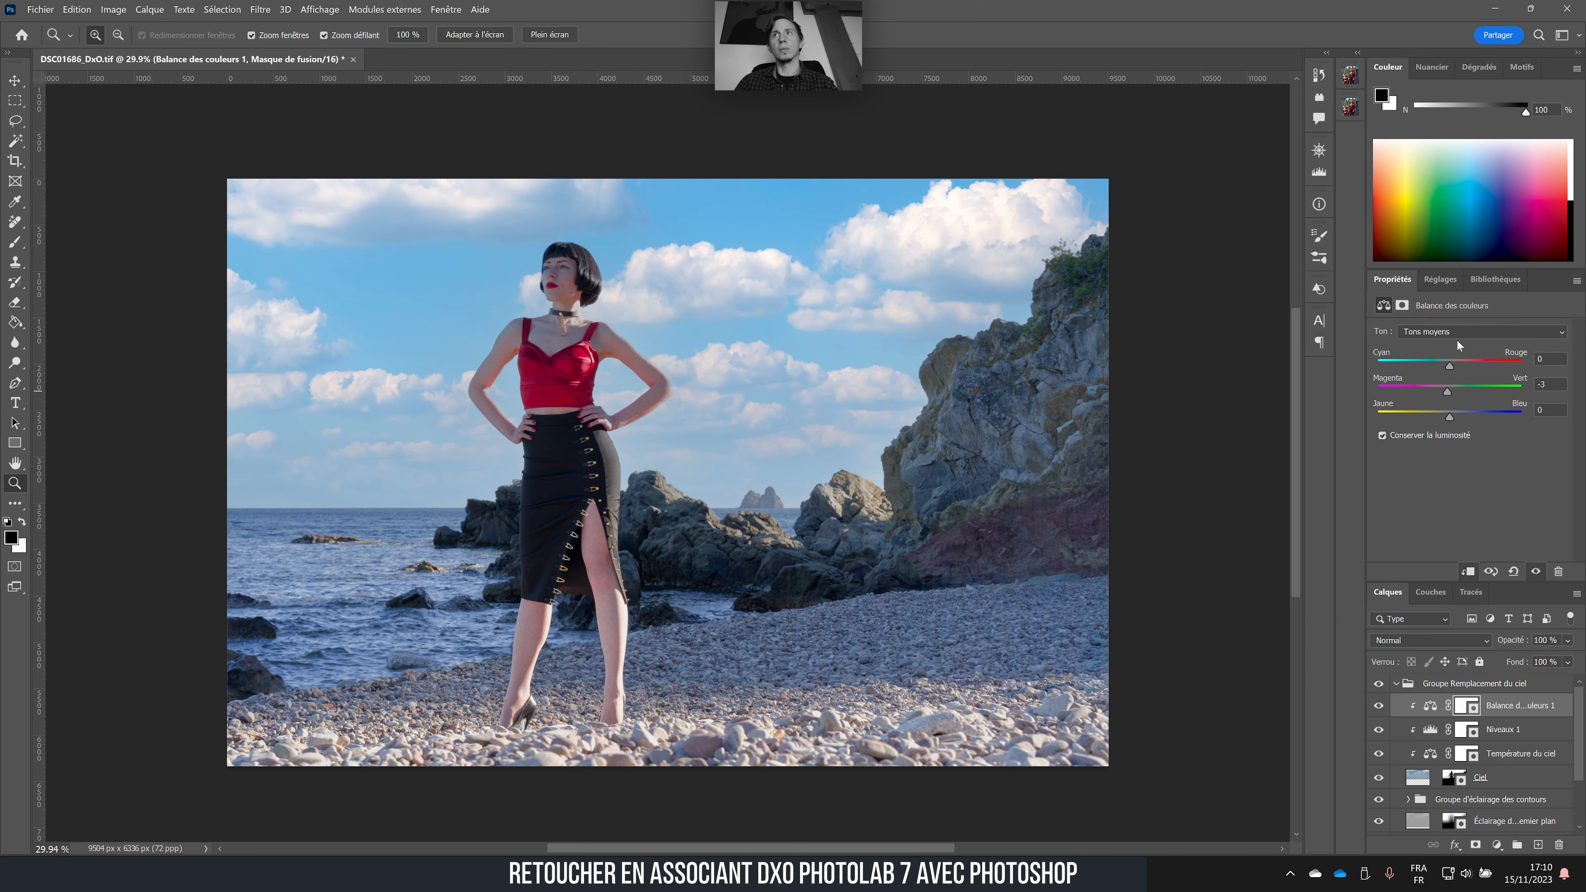
# - Set the highlights' color balance to -2 Magenta–Vert and -8 Jaune–Bleu, and compare the photo with and without the sky group
pyautogui.click(1480, 332)
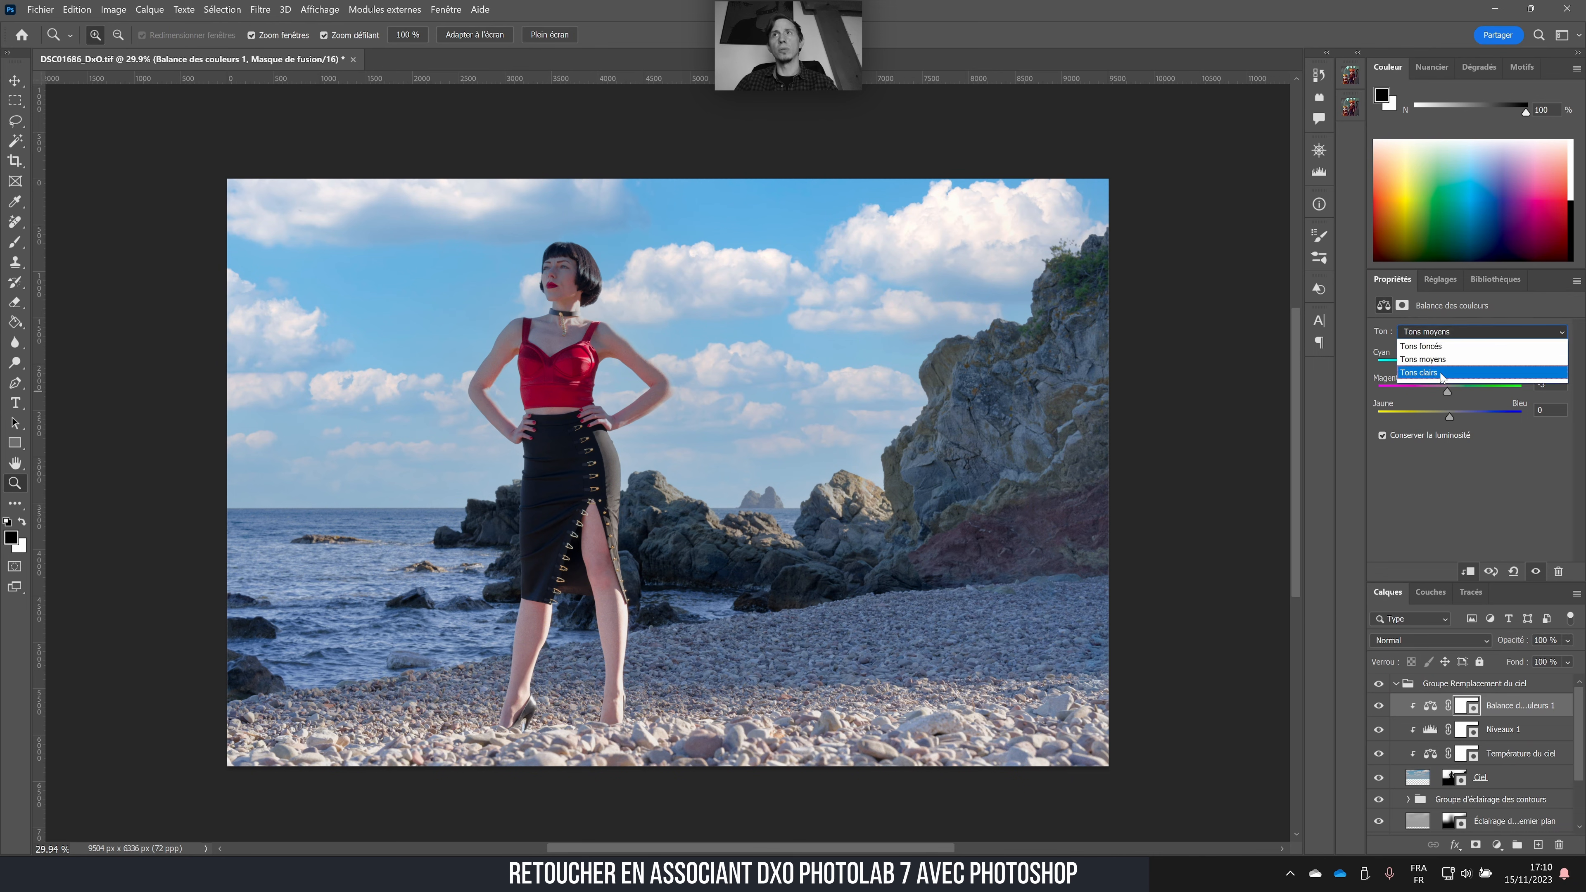
pyautogui.click(1448, 369)
pyautogui.moveTo(1448, 391); pyautogui.dragTo(1447, 393)
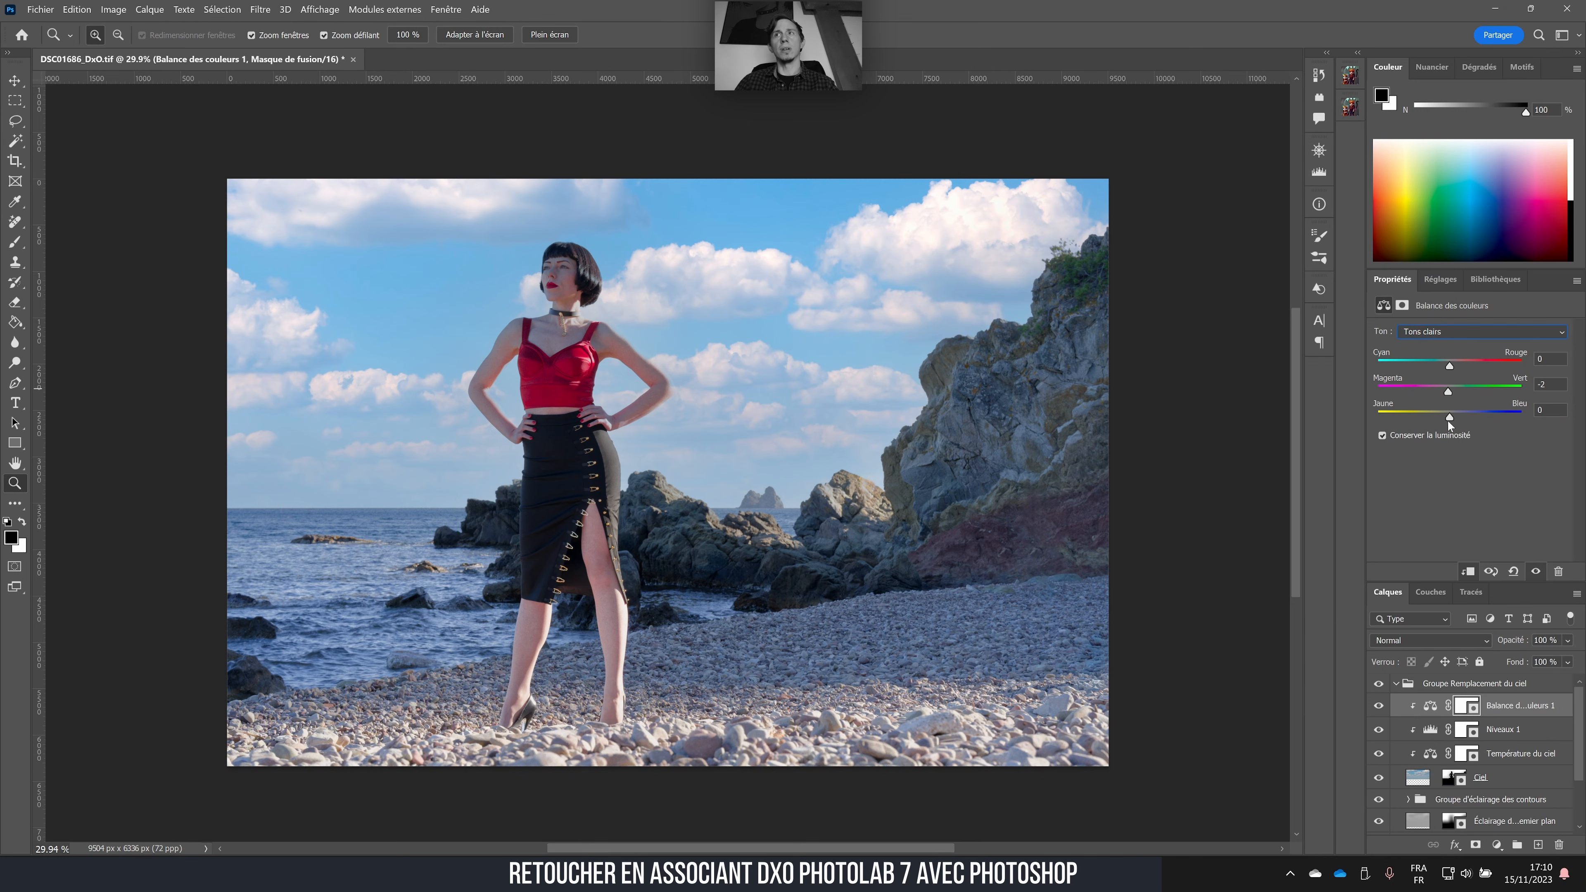
pyautogui.moveTo(1450, 416); pyautogui.dragTo(1444, 417)
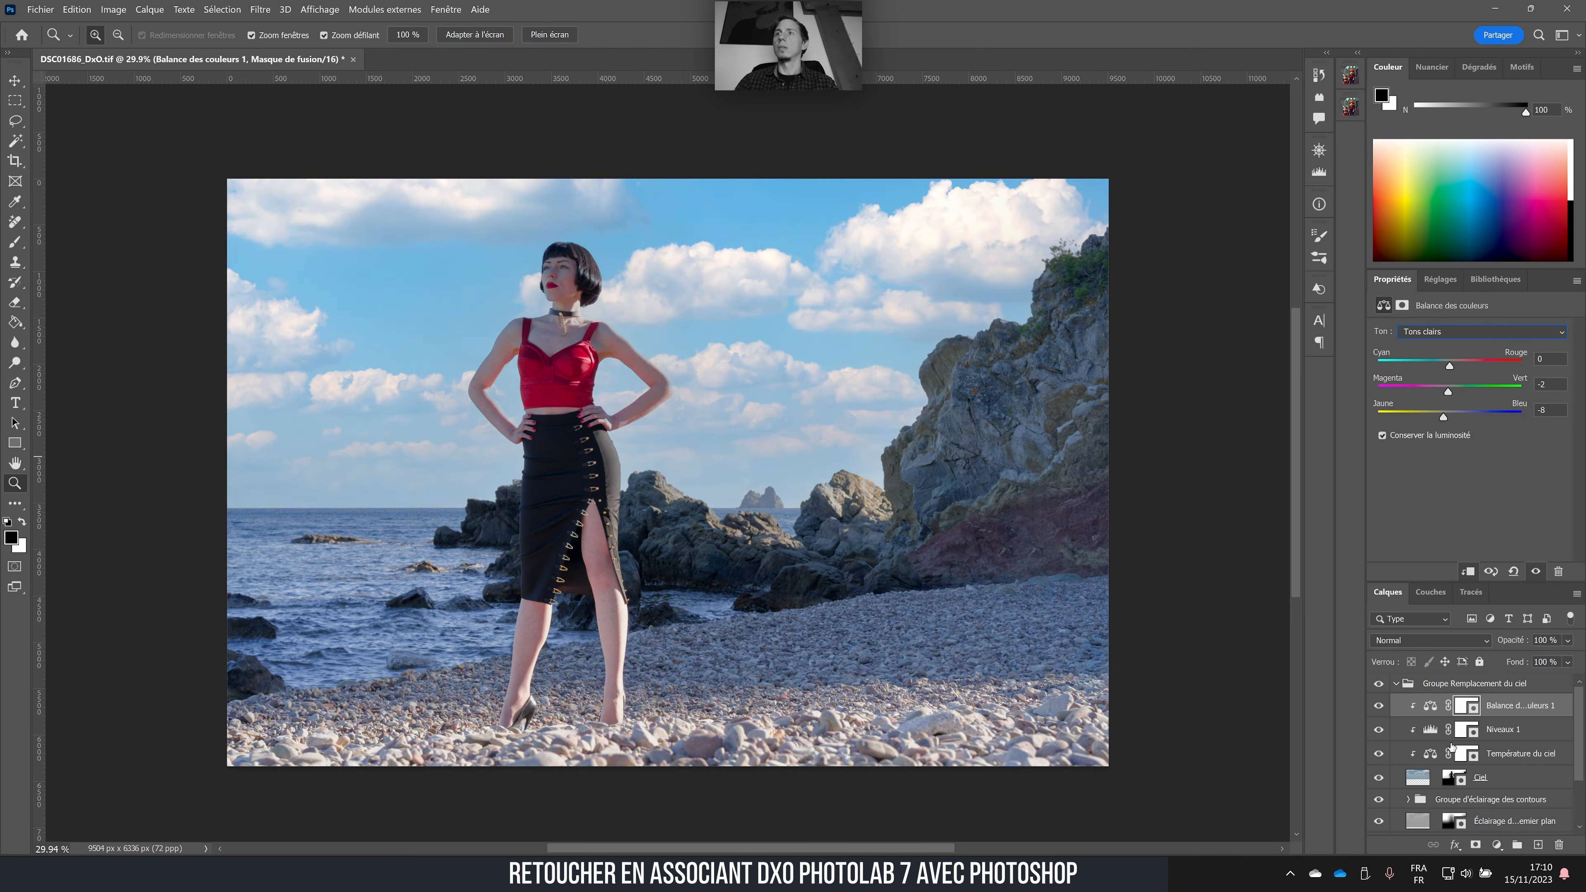
pyautogui.click(1382, 685)
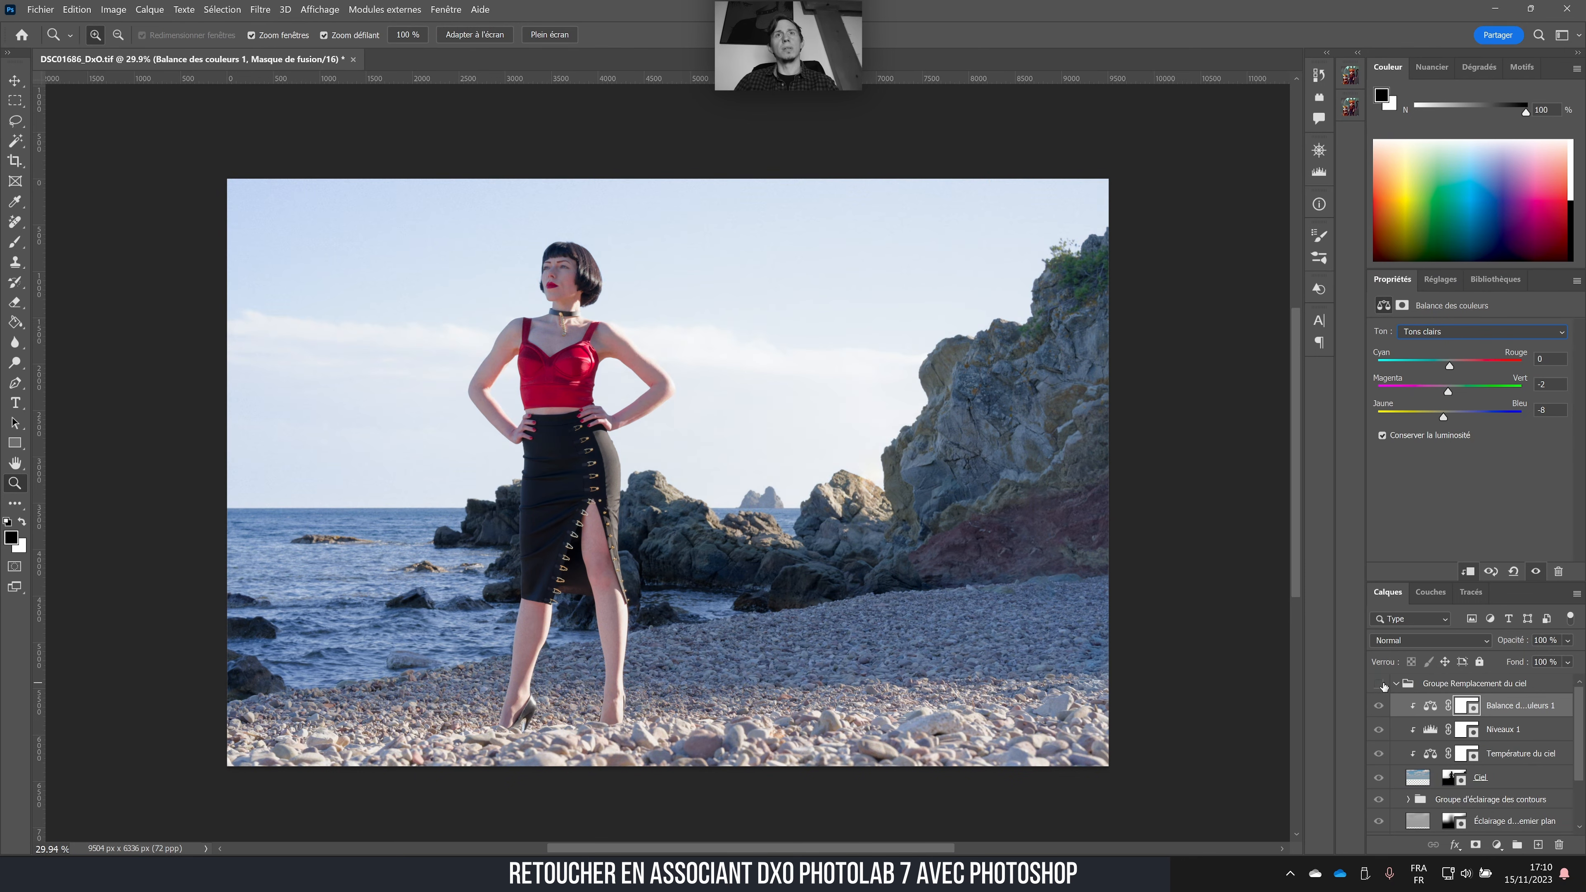
pyautogui.click(1381, 685)
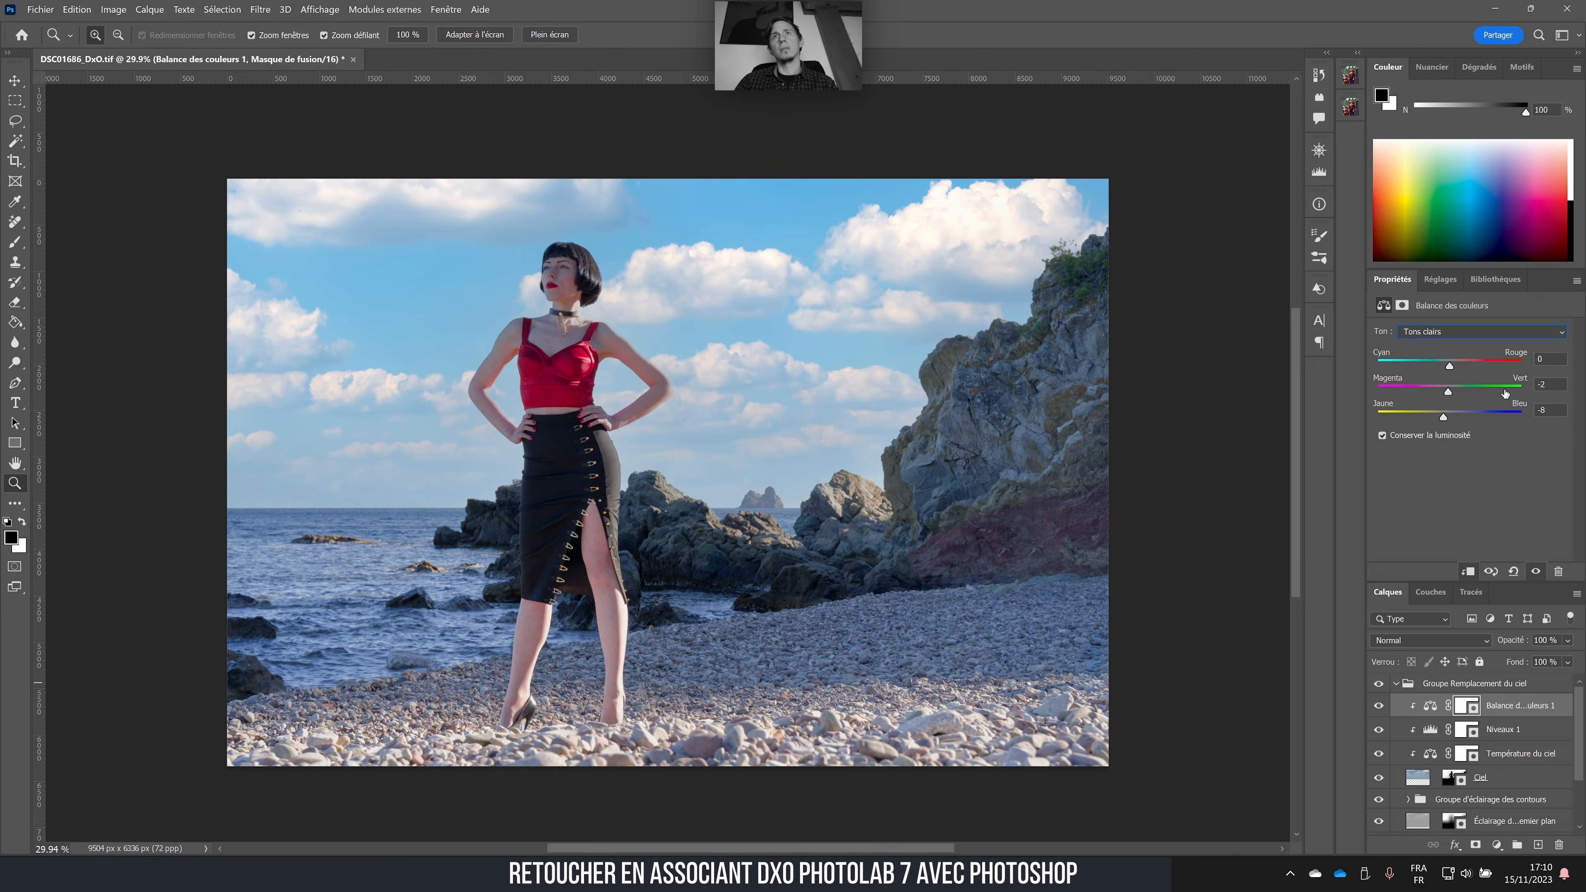
pyautogui.click(1448, 418)
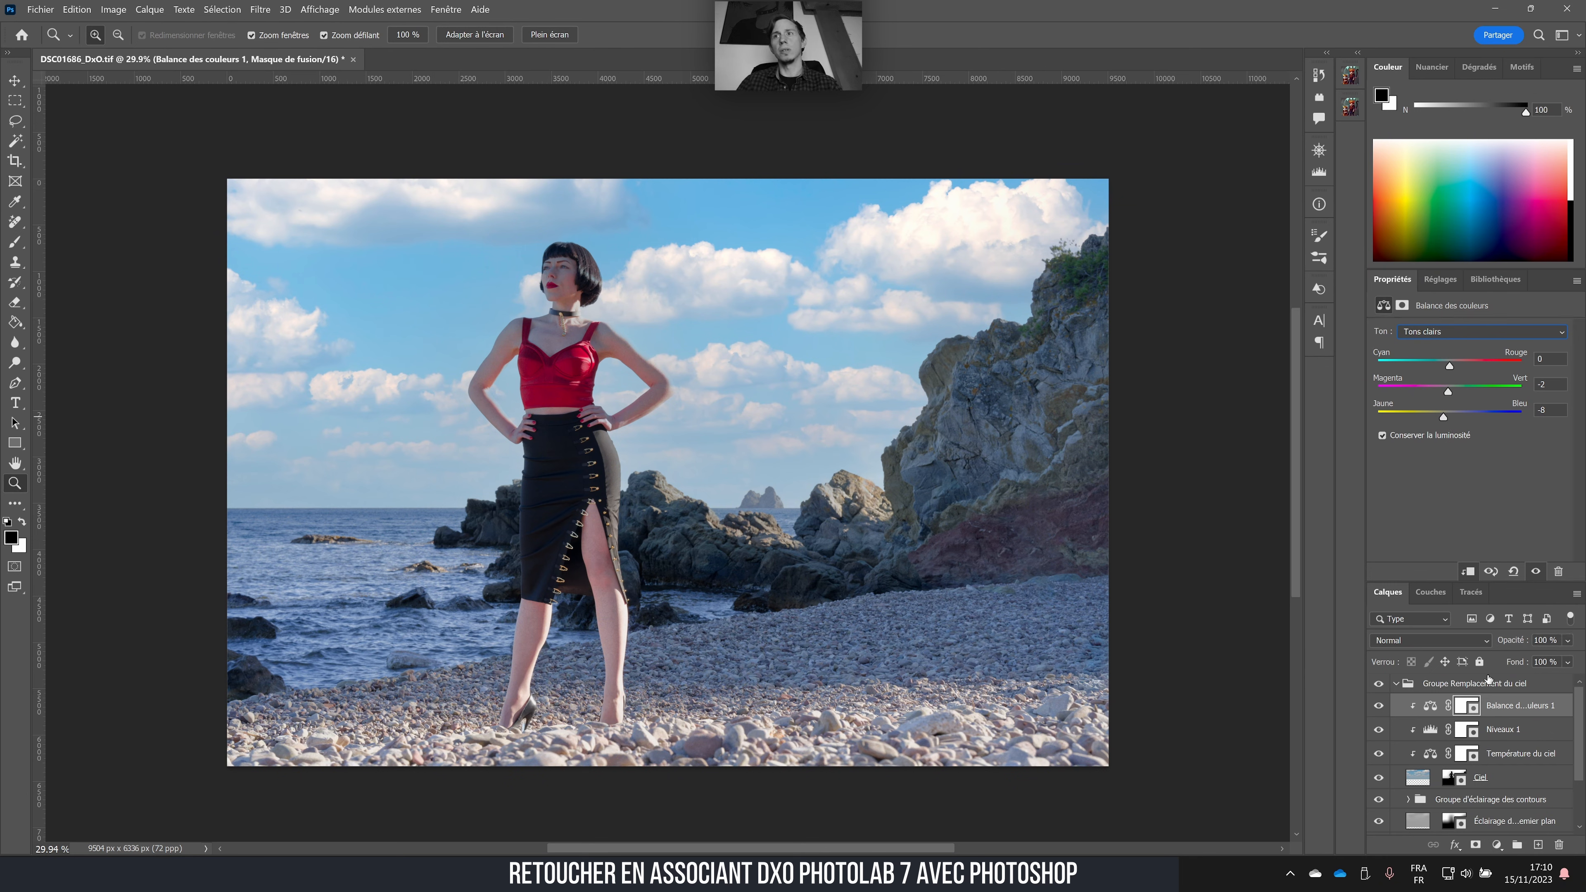
# - Collapse the sky replacement group and add a Color Balance adjustment clipped to the base layer
pyautogui.click(1397, 684)
pyautogui.click(1405, 706)
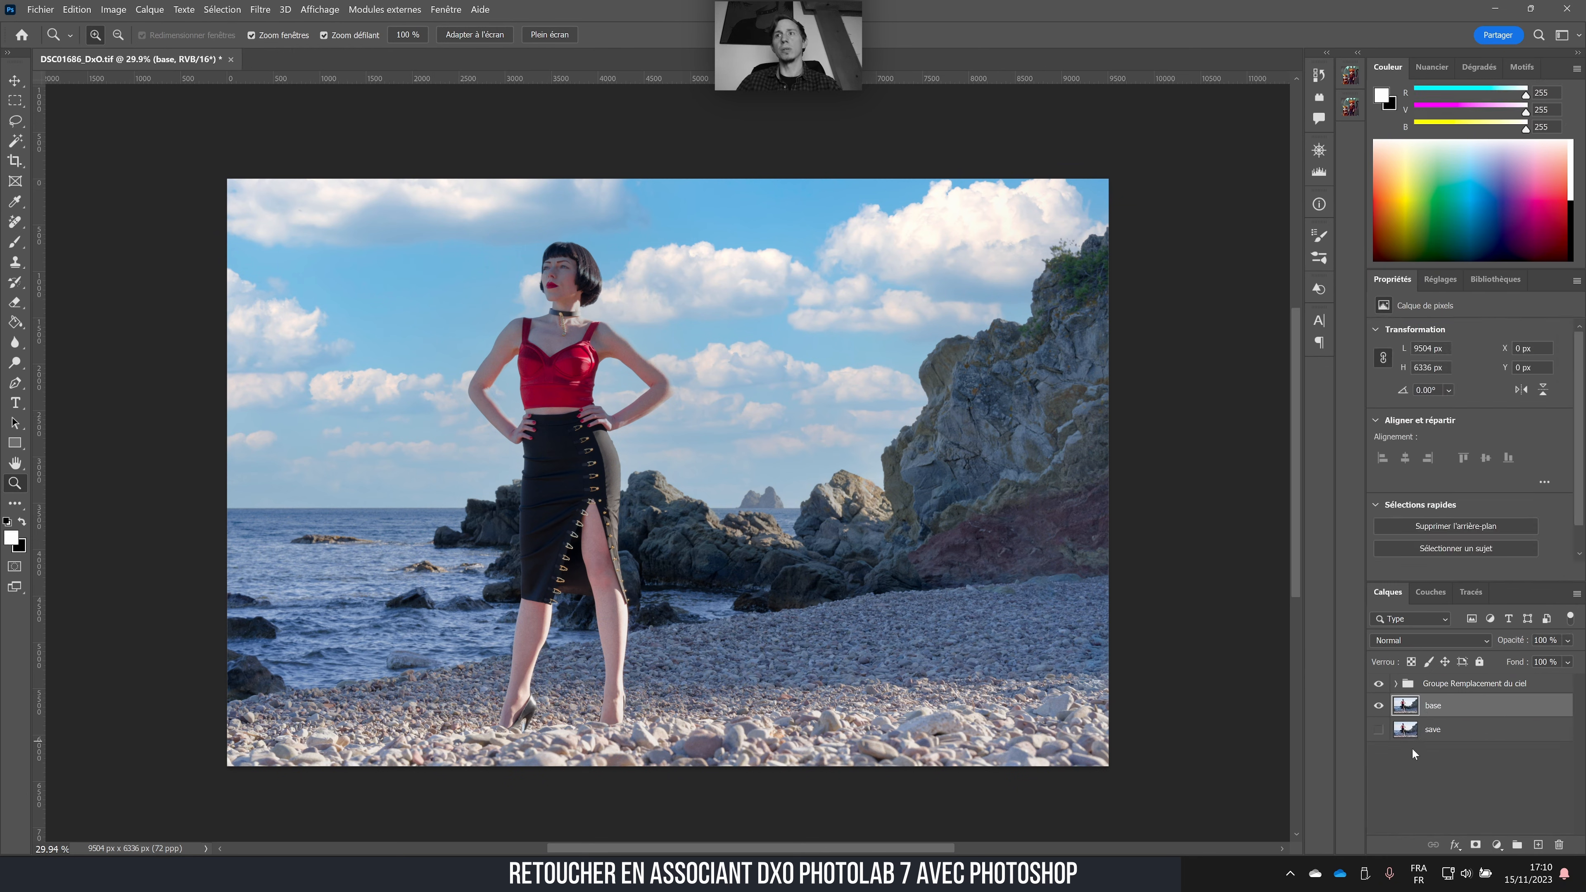
pyautogui.click(1497, 845)
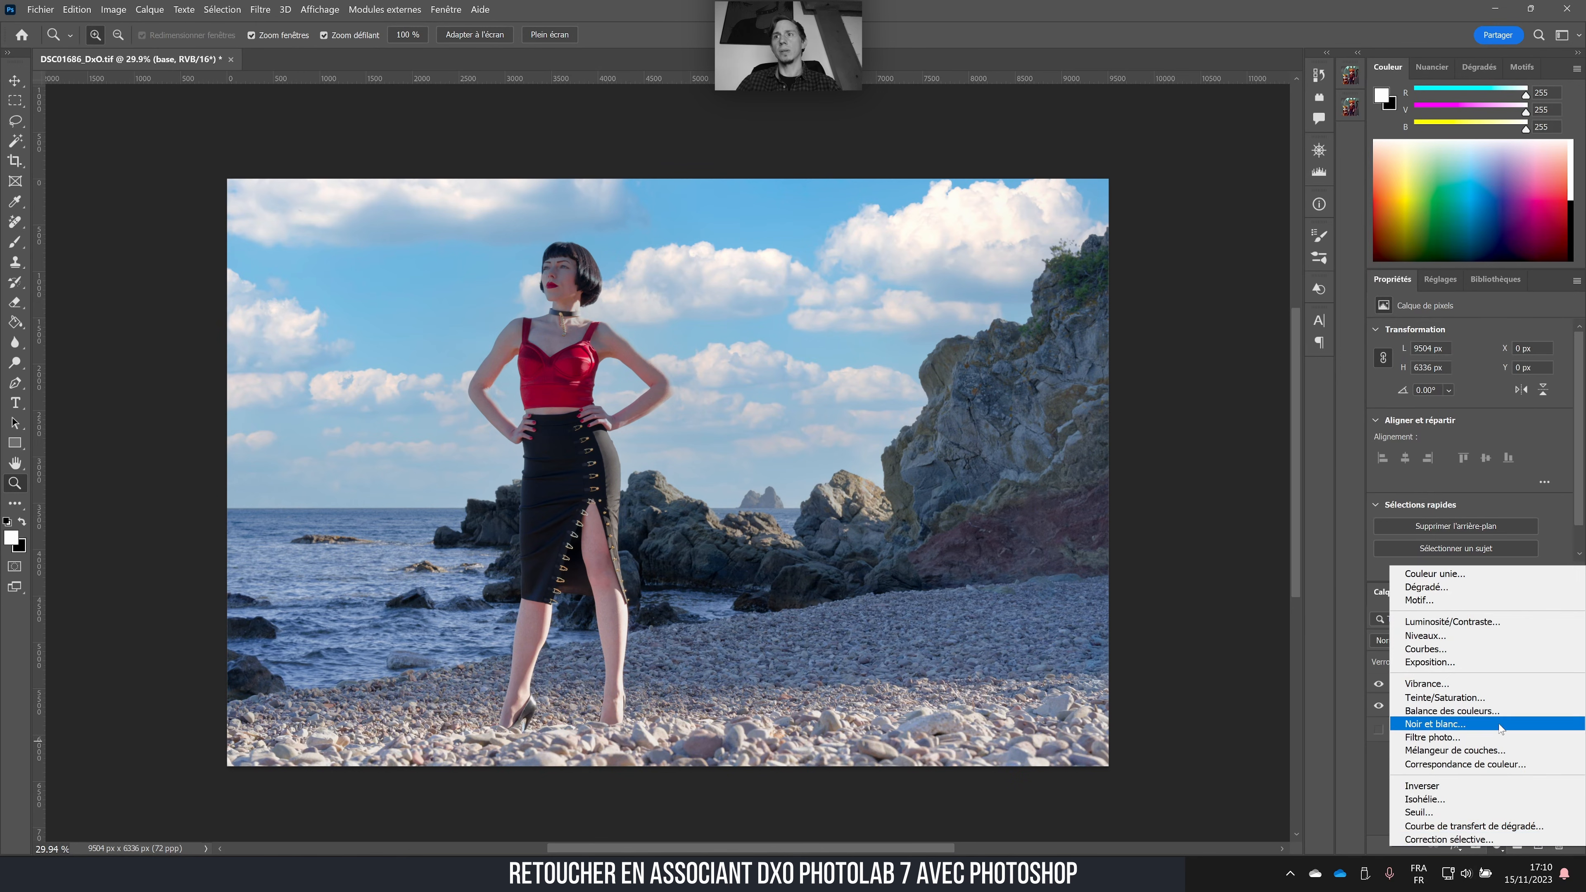
pyautogui.click(1495, 711)
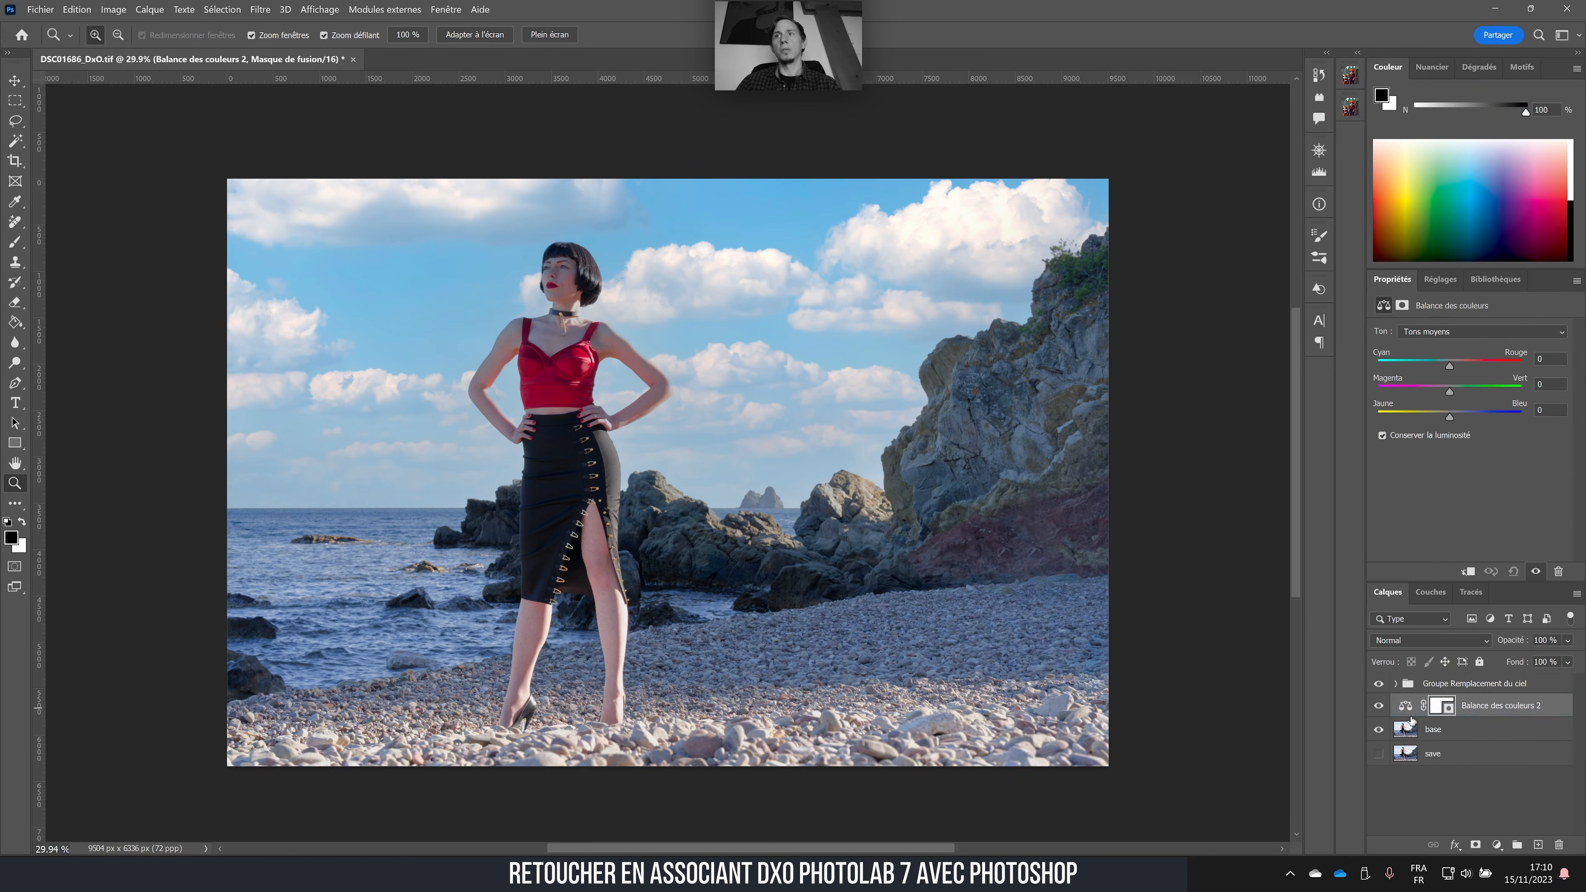
pyautogui.keyDown('alt'); pyautogui.click(1412, 718); pyautogui.keyUp('alt')
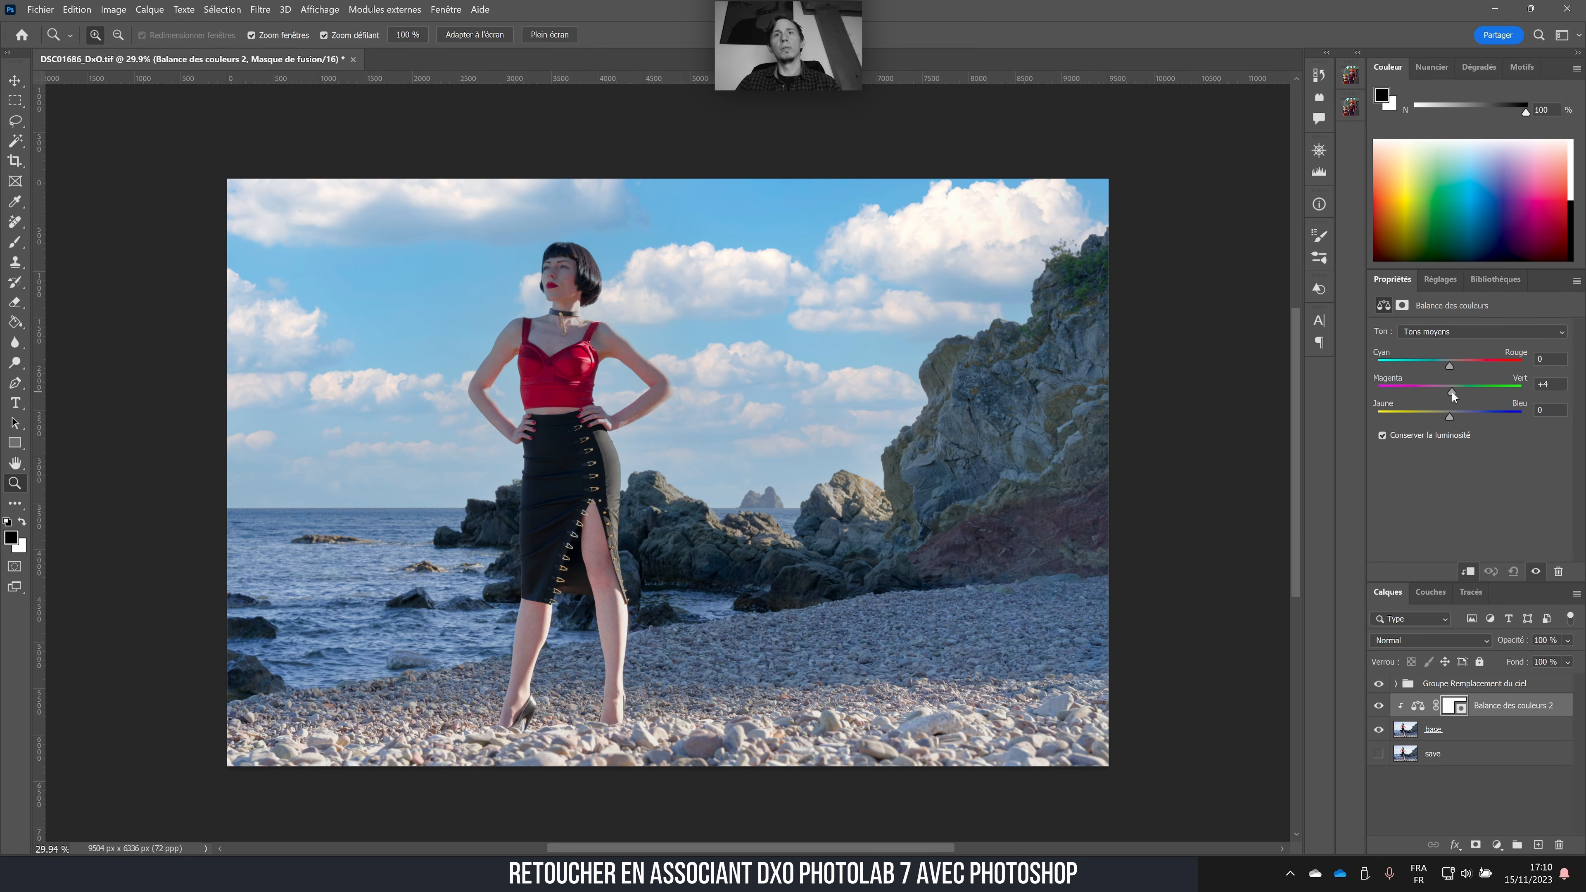
# - Set the base layer's midtones to +3 Magenta–Vert, and compare the photo with and without this adjustment and the sky group
pyautogui.moveTo(1453, 392); pyautogui.dragTo(1451, 392)
pyautogui.click(1380, 706)
pyautogui.click(1380, 706)
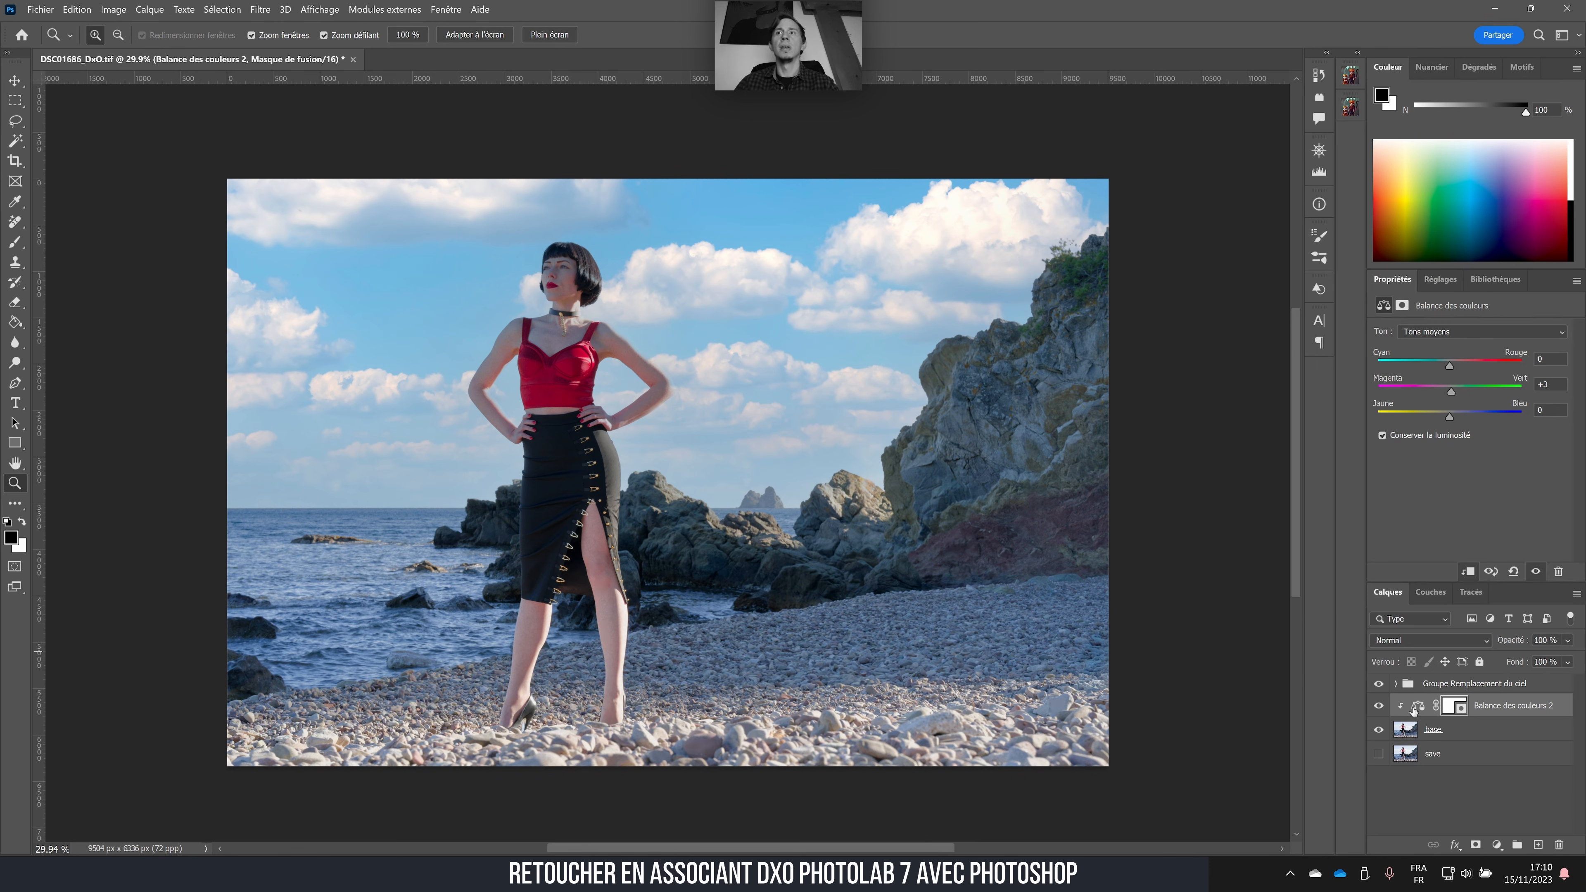
pyautogui.moveTo(1379, 706); pyautogui.dragTo(1379, 673)
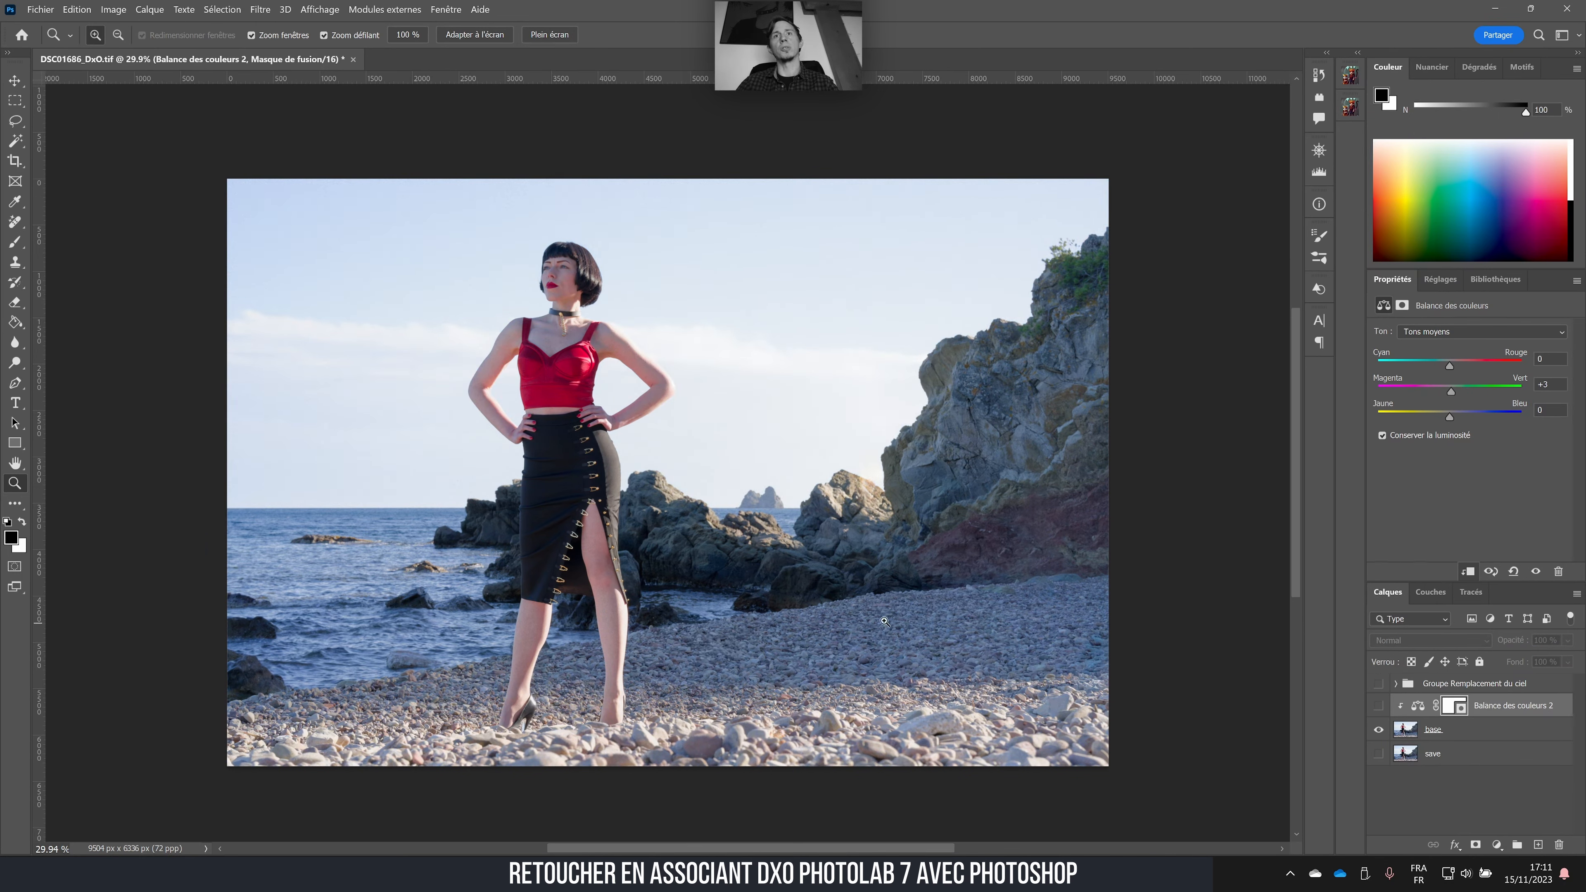
pyautogui.moveTo(1379, 705); pyautogui.dragTo(1379, 684)
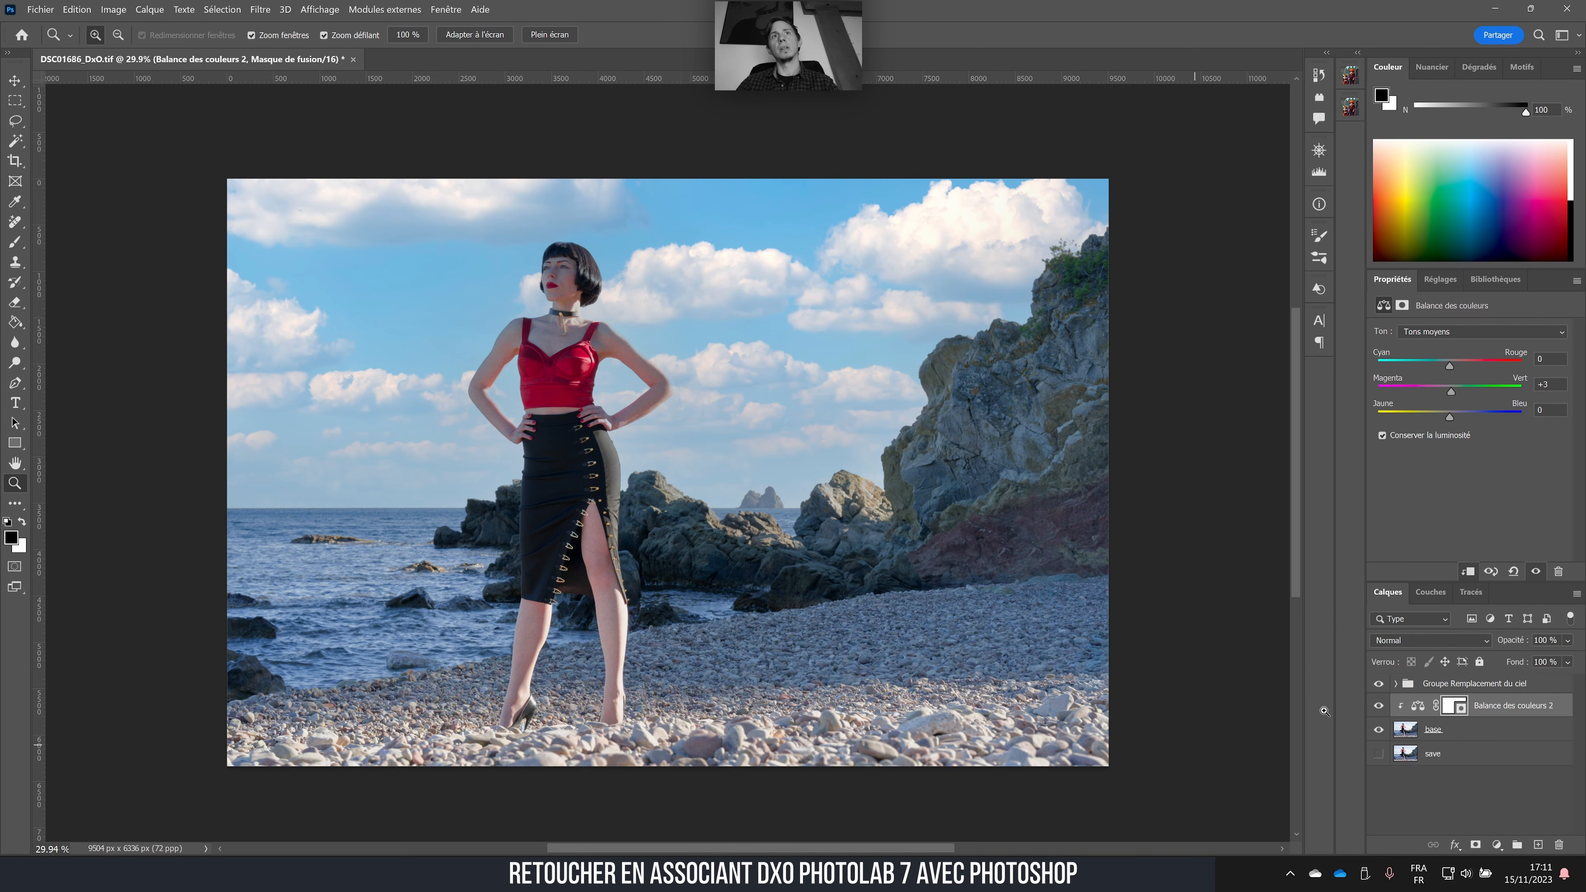
# - In the sky group's Color Balance adjustment, set the midtones' Jaune–Bleu value to +11
pyautogui.click(1401, 685)
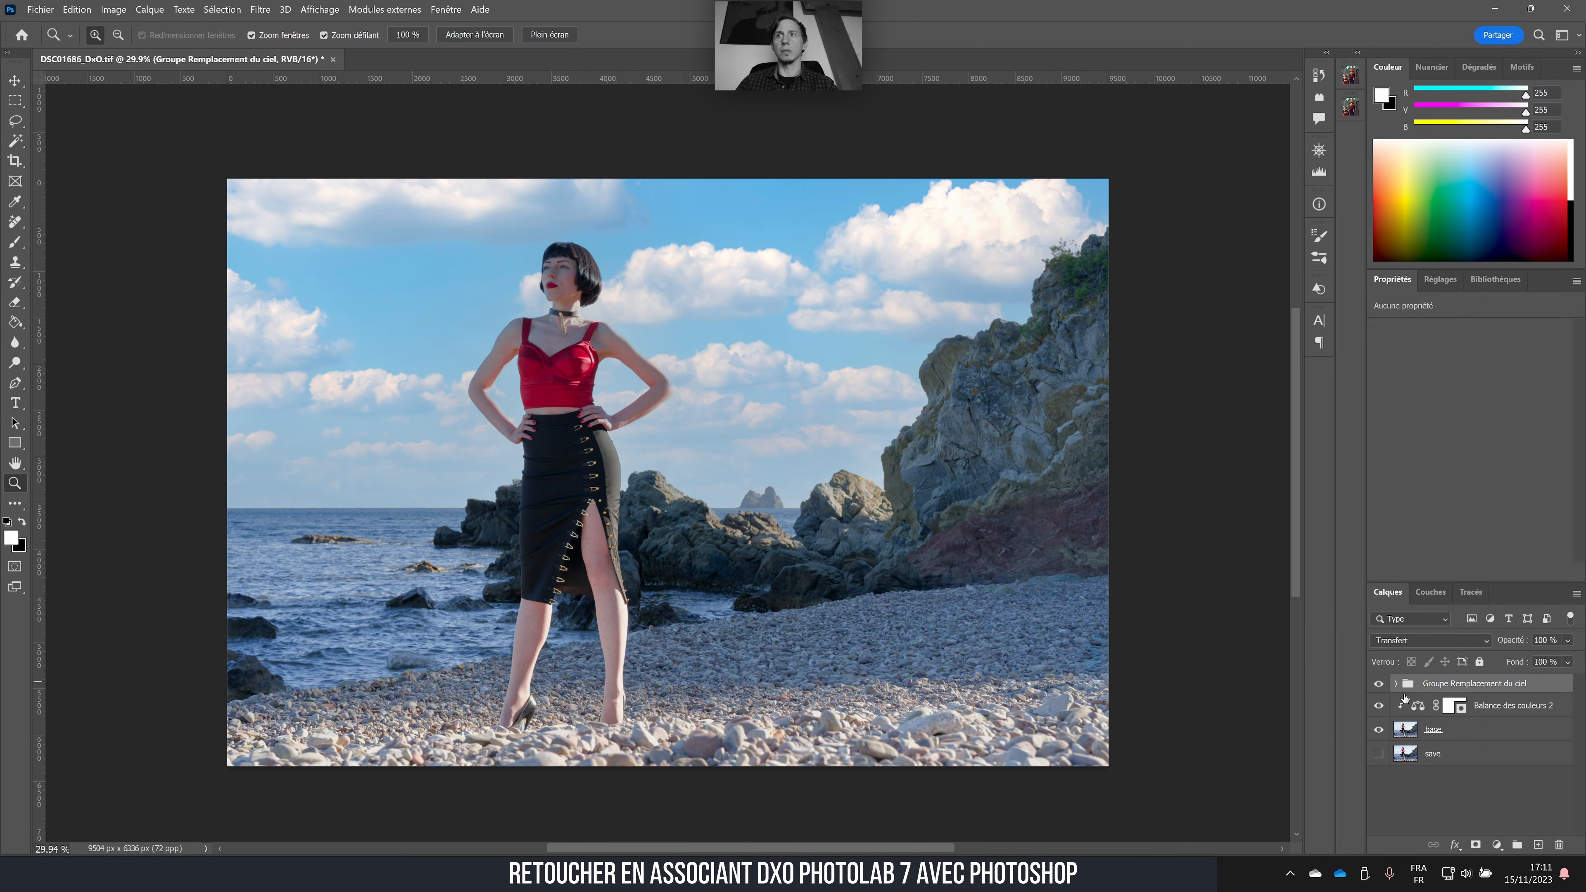
pyautogui.click(1396, 684)
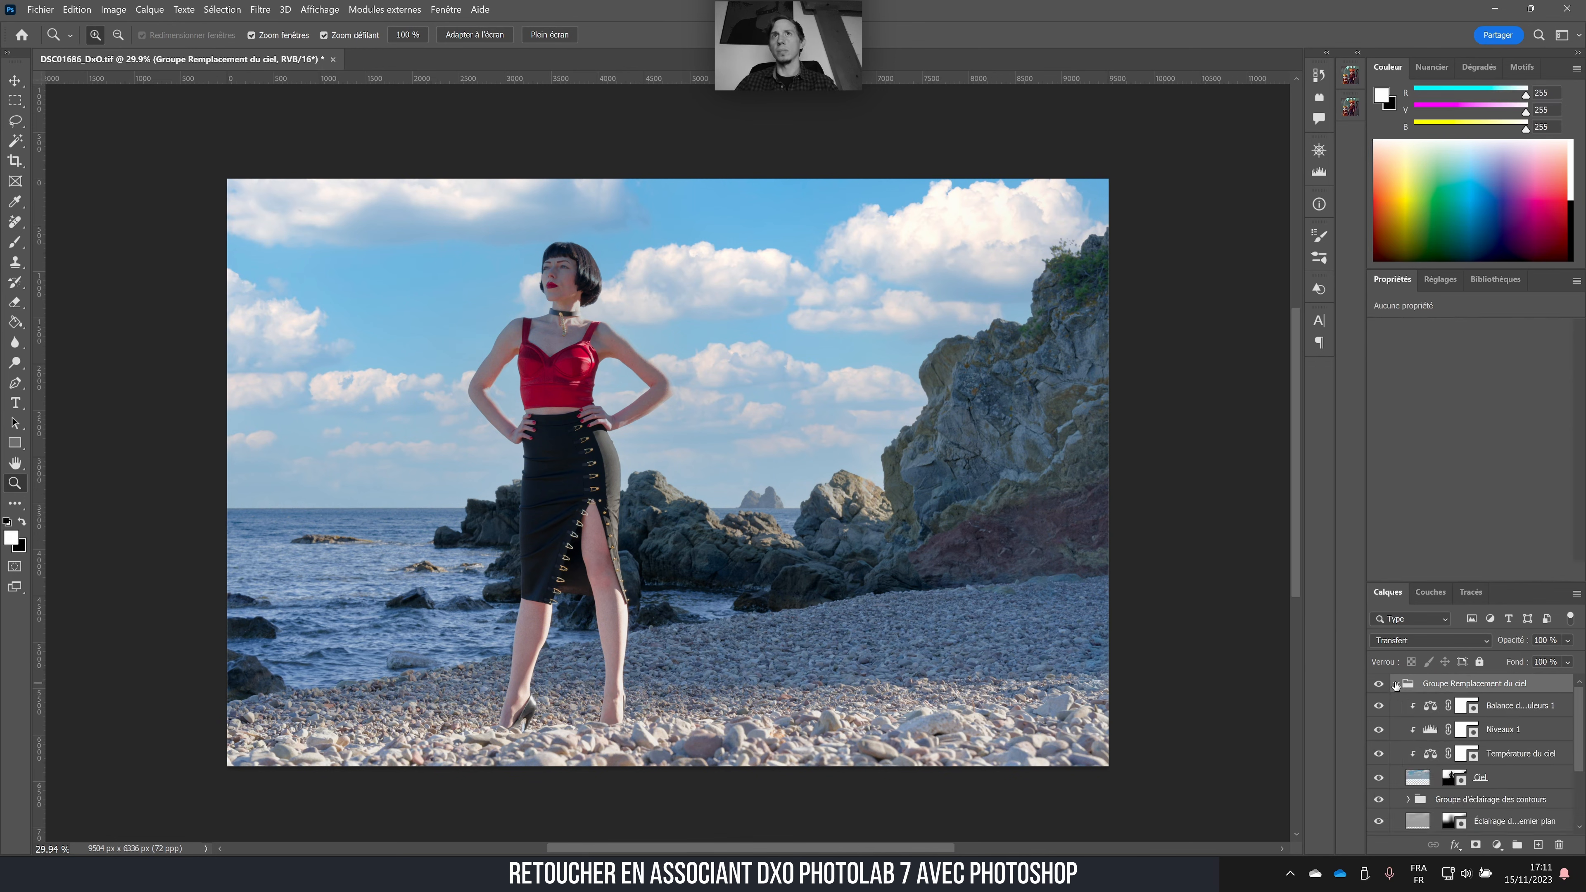
pyautogui.click(1431, 712)
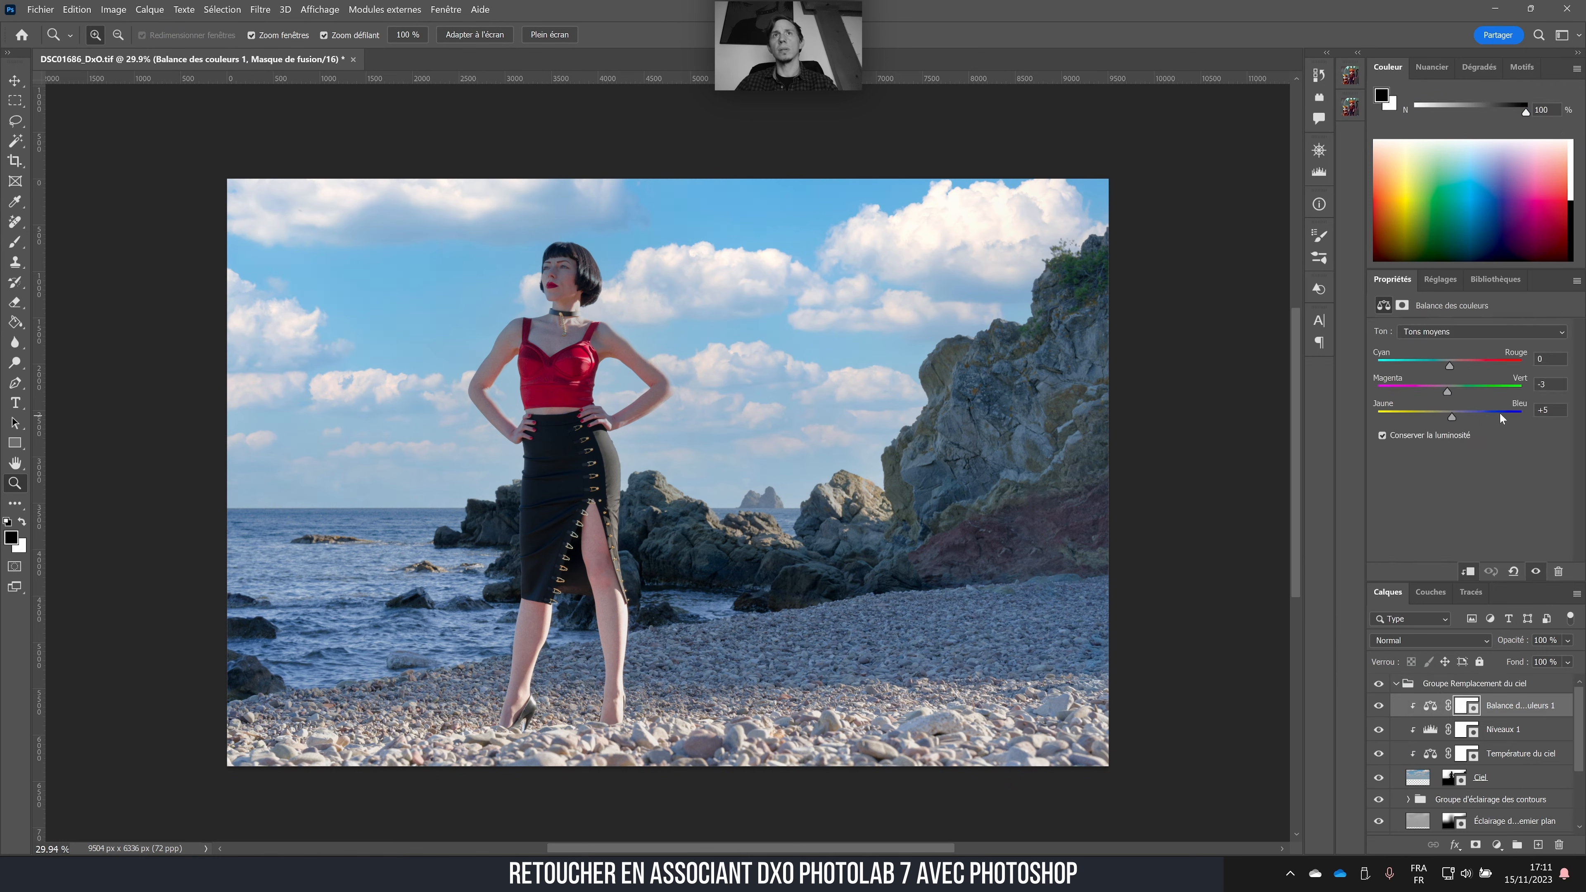
pyautogui.moveTo(1499, 411); pyautogui.dragTo(1464, 414)
pyautogui.moveTo(1452, 416); pyautogui.dragTo(1458, 416)
# - Set the sky highlights' Jaune–Bleu color balance to -9 and collapse the sky replacement group
pyautogui.click(1443, 332)
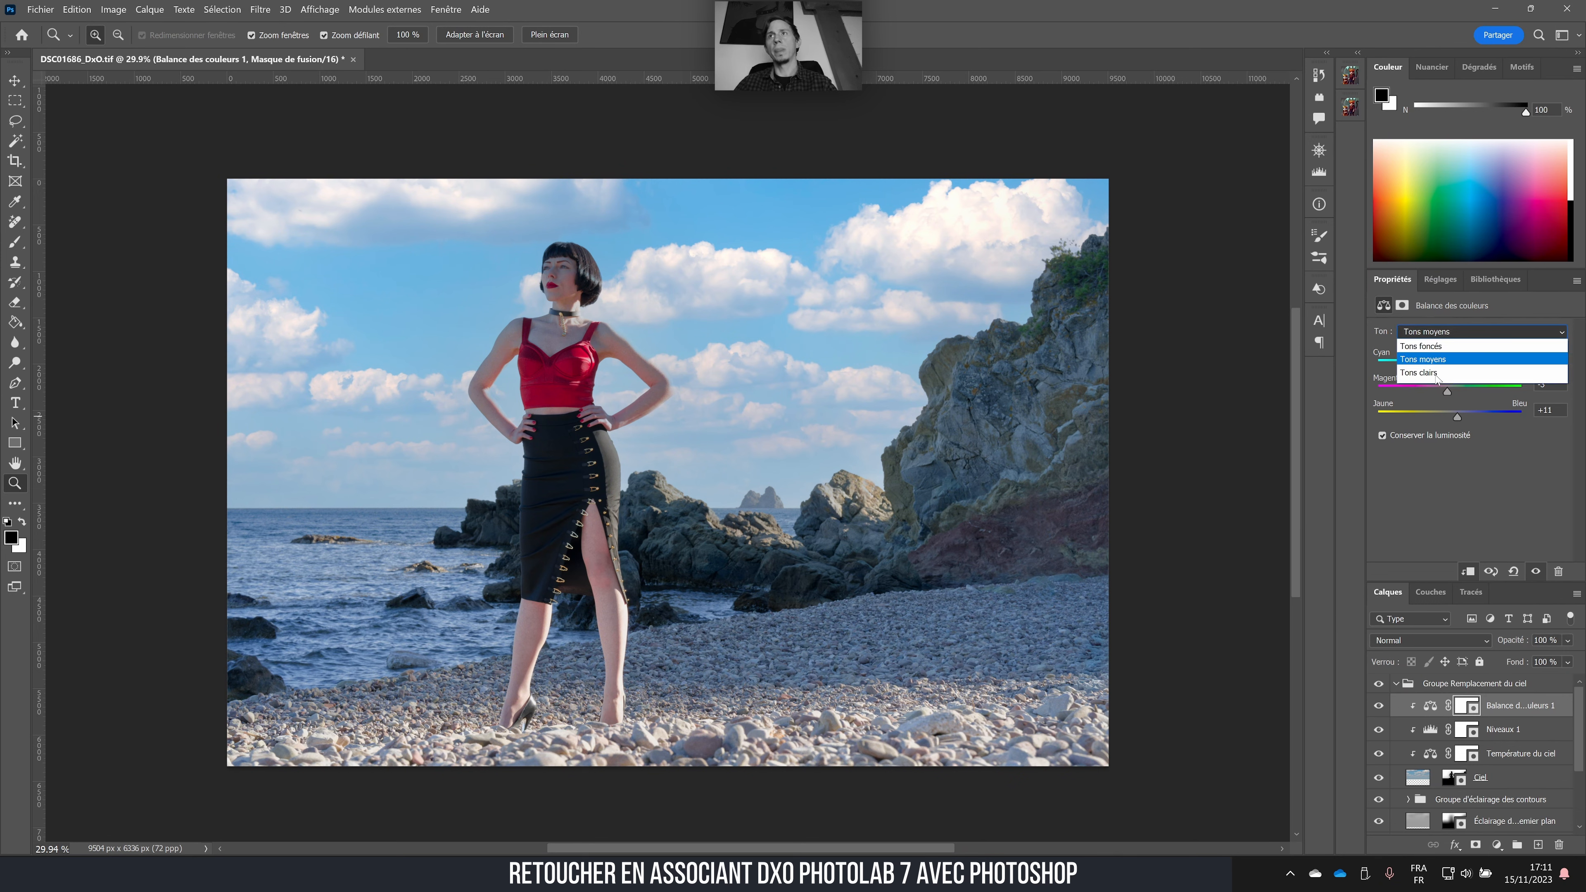
pyautogui.click(1436, 373)
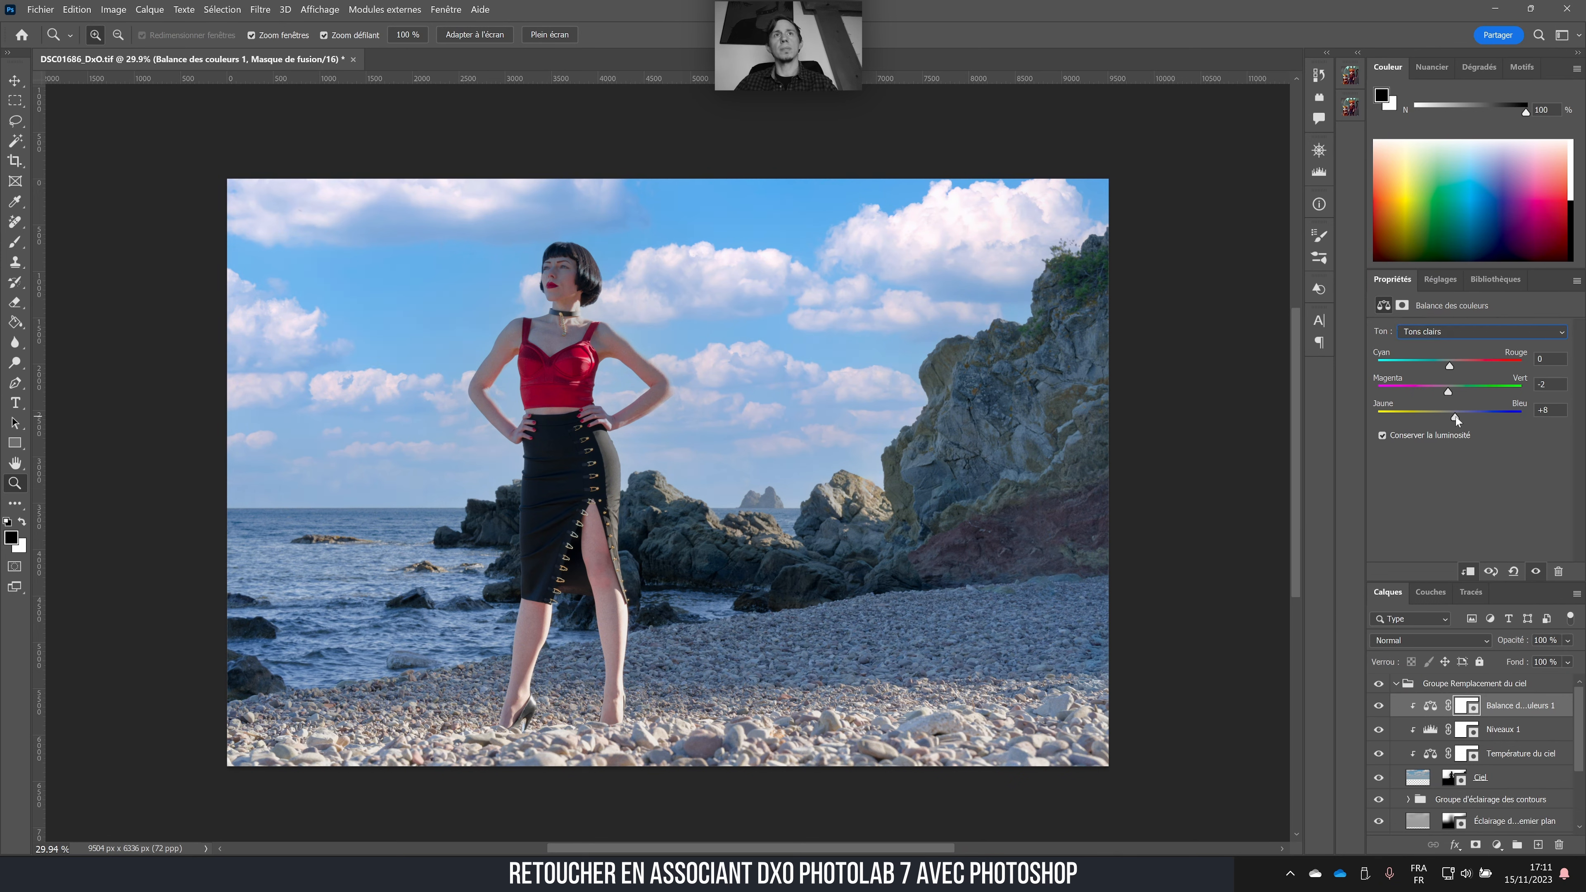
pyautogui.moveTo(1455, 416); pyautogui.dragTo(1442, 416)
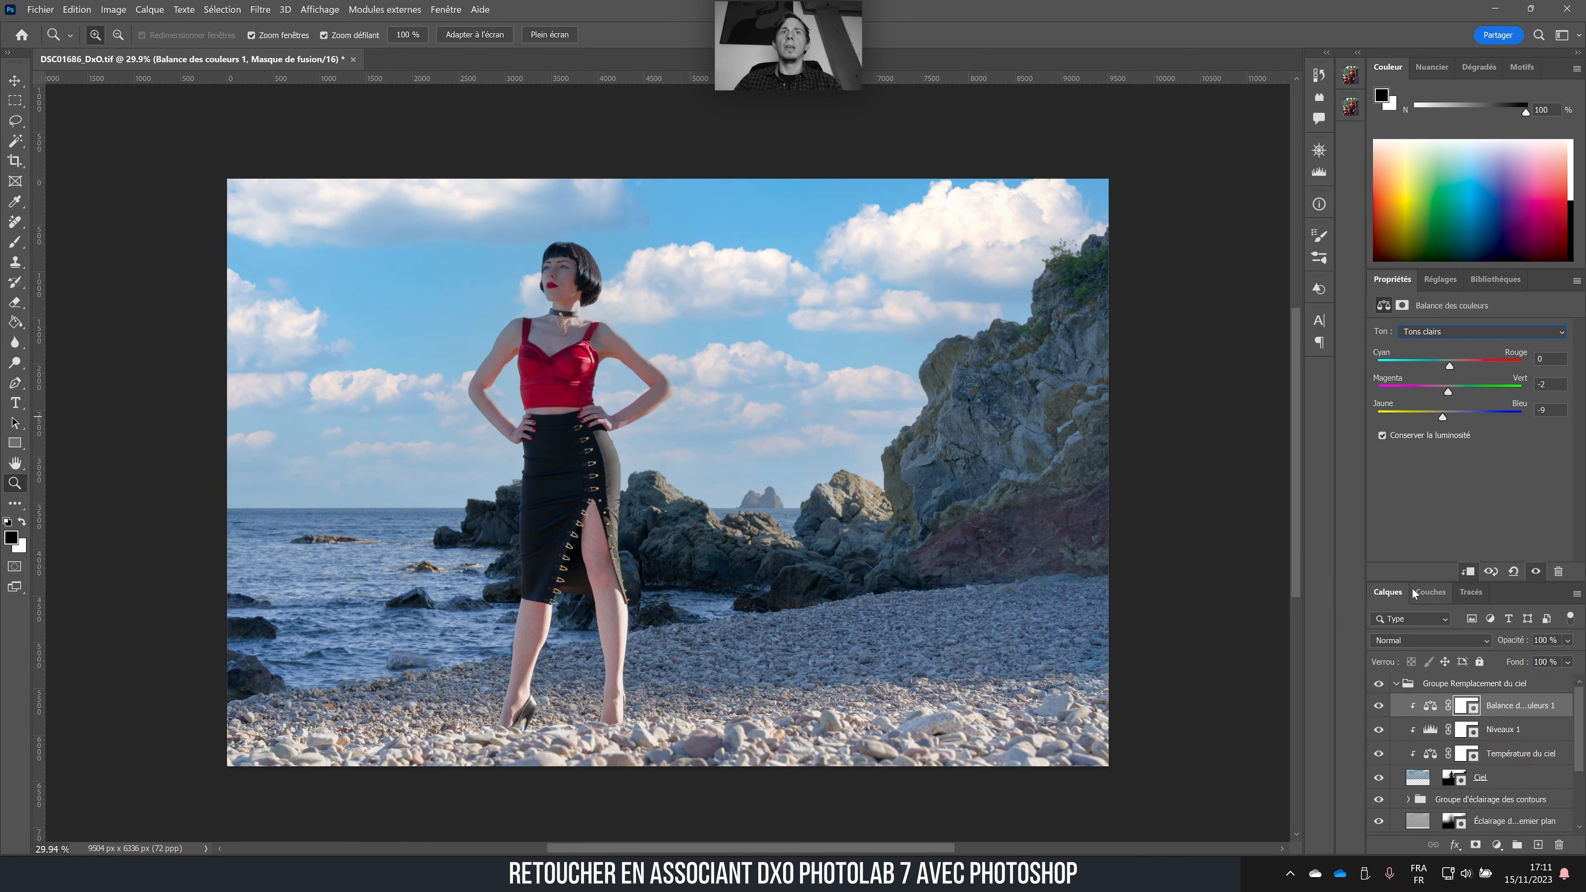
pyautogui.click(1398, 685)
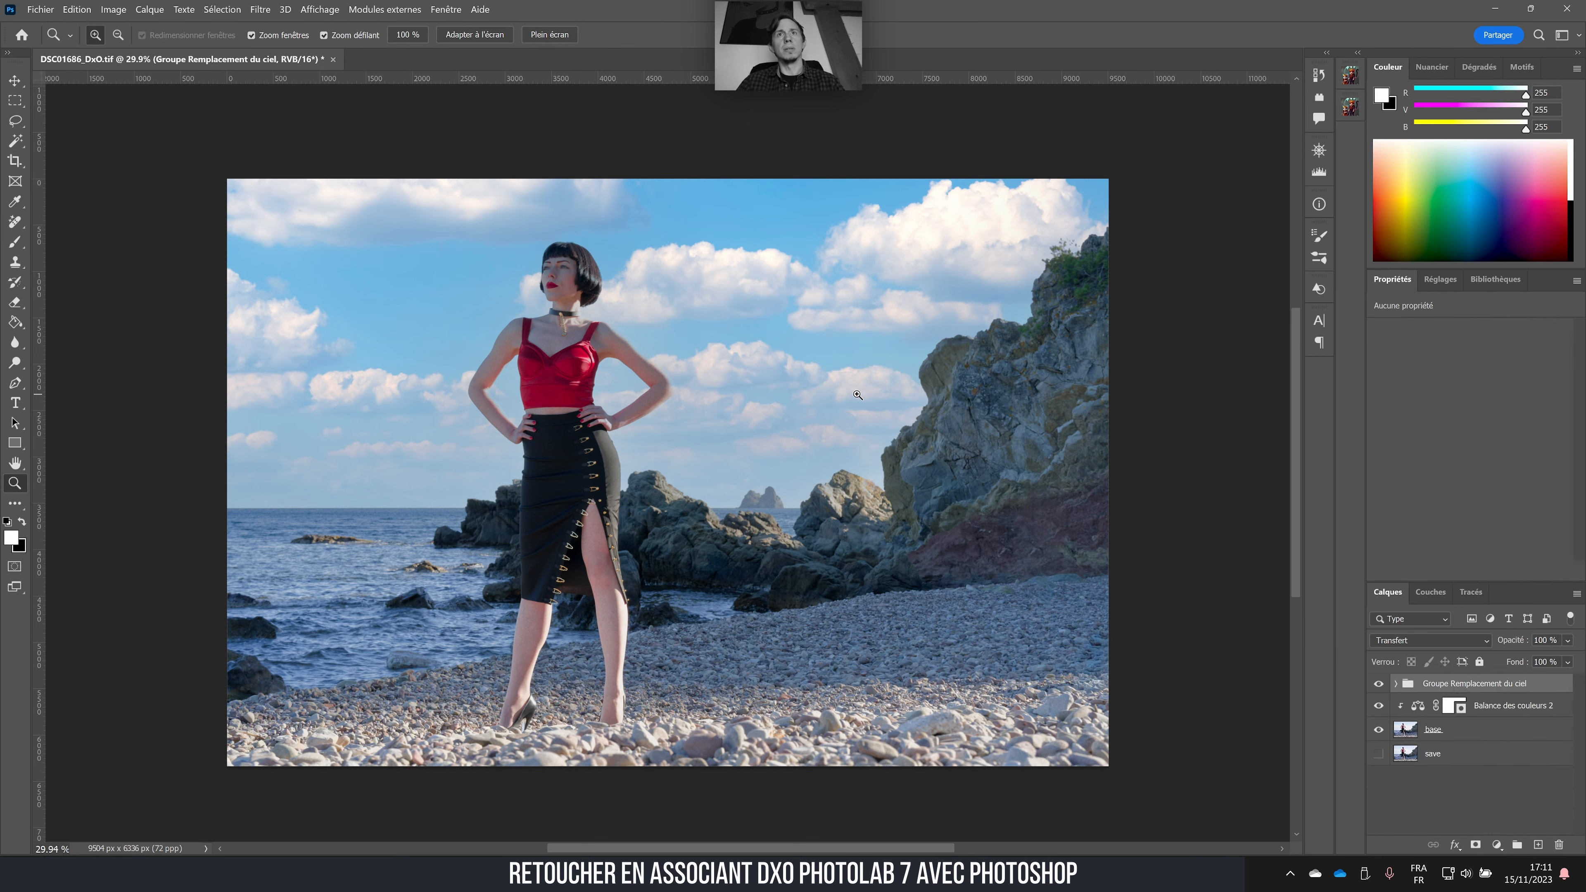
# - Examine the clouds and the cliff's edges up close, the skirt area at 100%, and the whole photo at 25%
pyautogui.moveTo(855, 394); pyautogui.dragTo(609, 438)
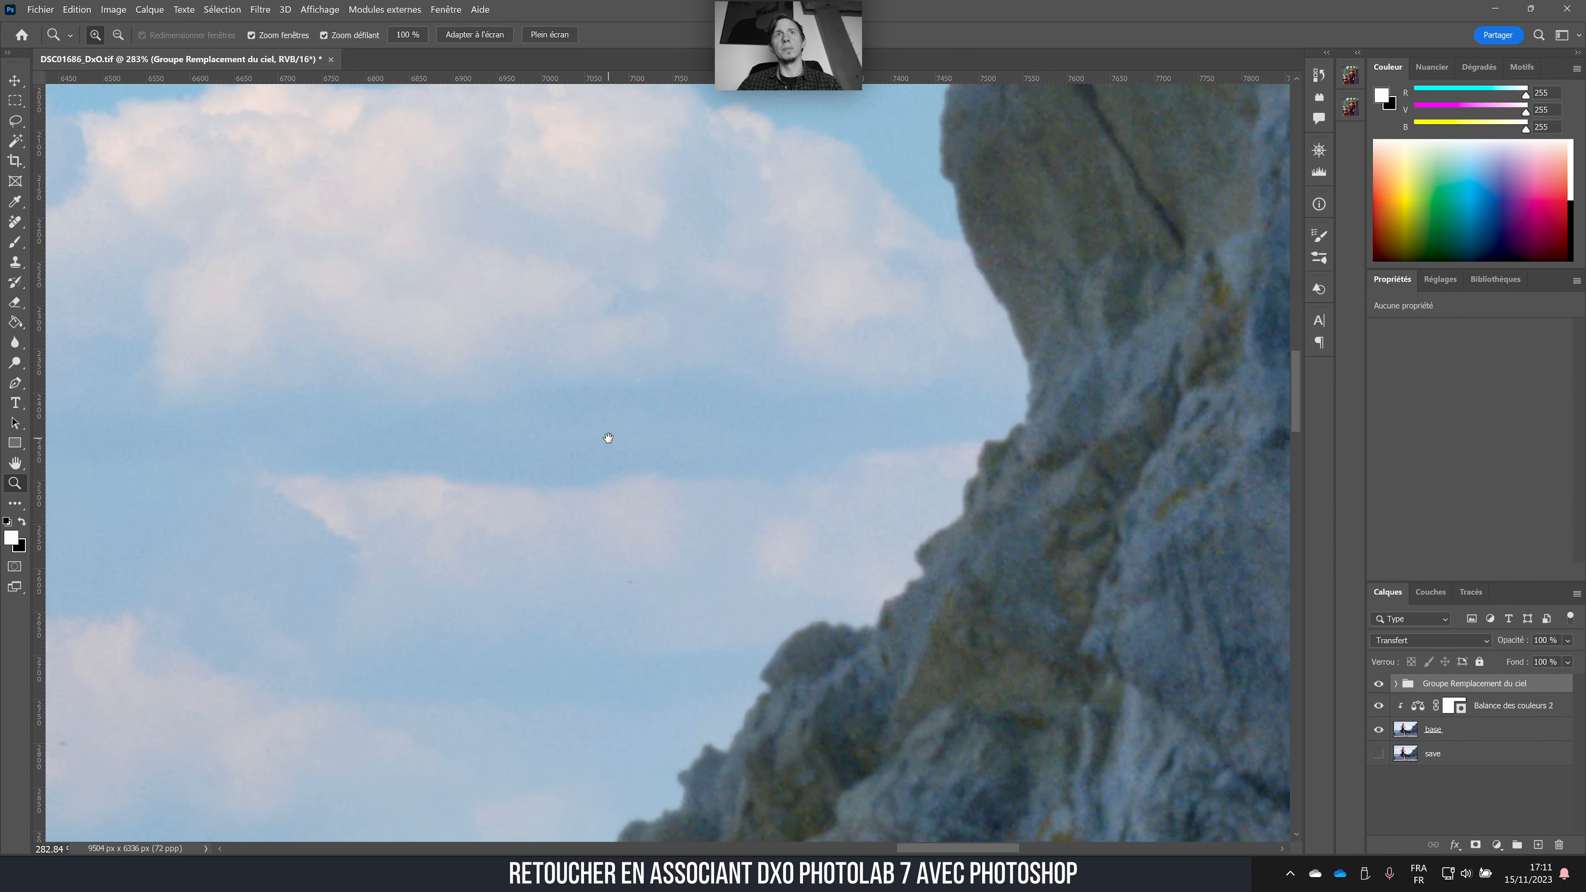
pyautogui.moveTo(601, 436); pyautogui.dragTo(234, 234)
pyautogui.moveTo(665, 375); pyautogui.dragTo(1214, 641)
pyautogui.moveTo(984, 408); pyautogui.dragTo(834, 440)
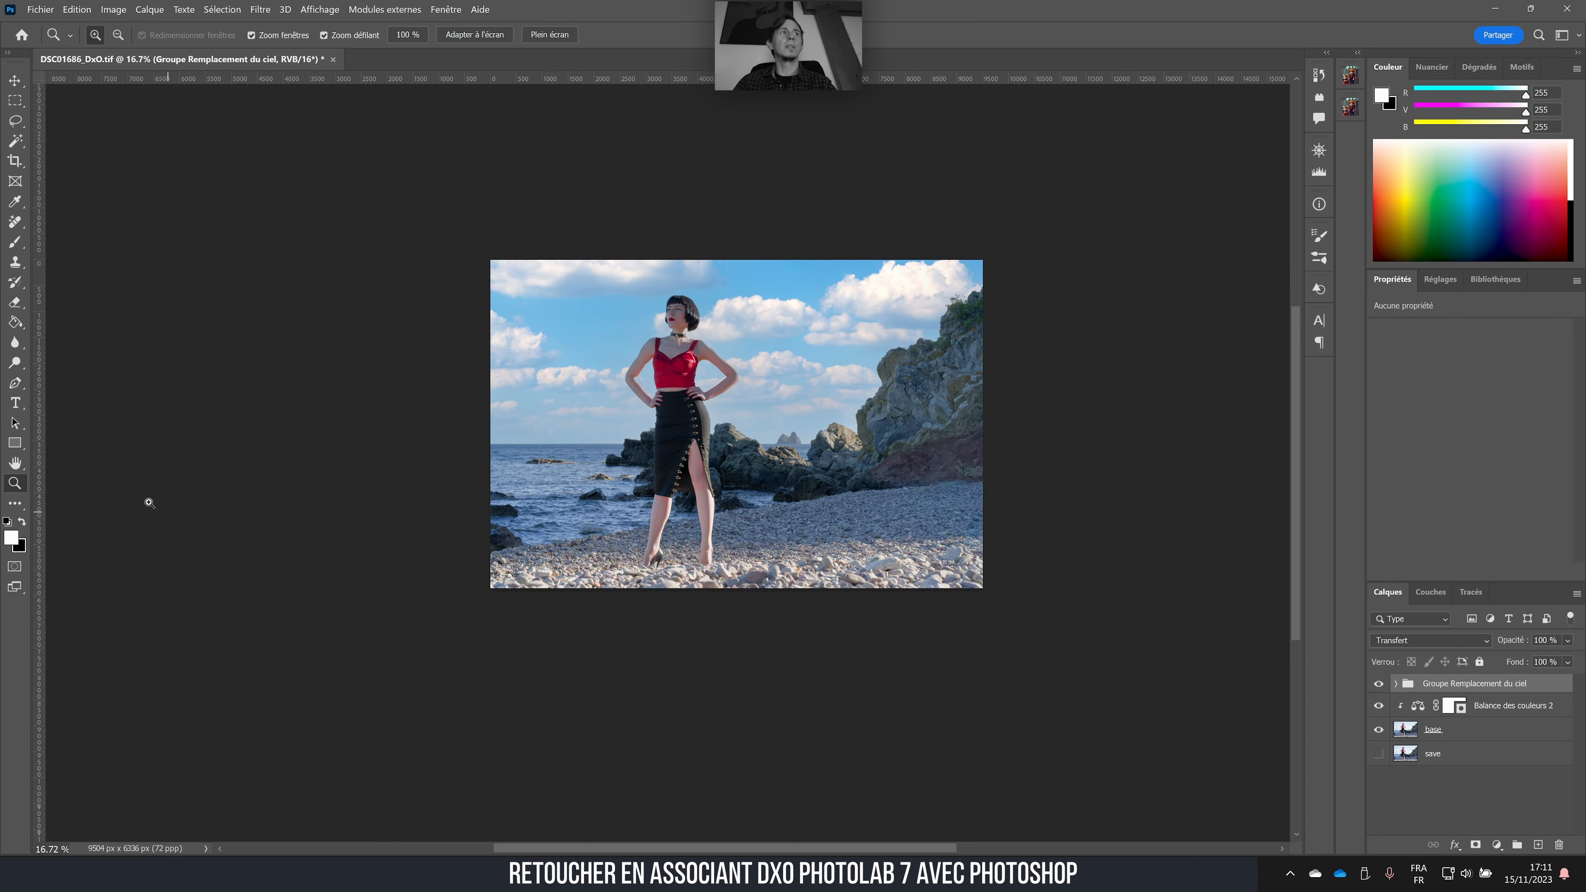
pyautogui.doubleClick(19, 484)
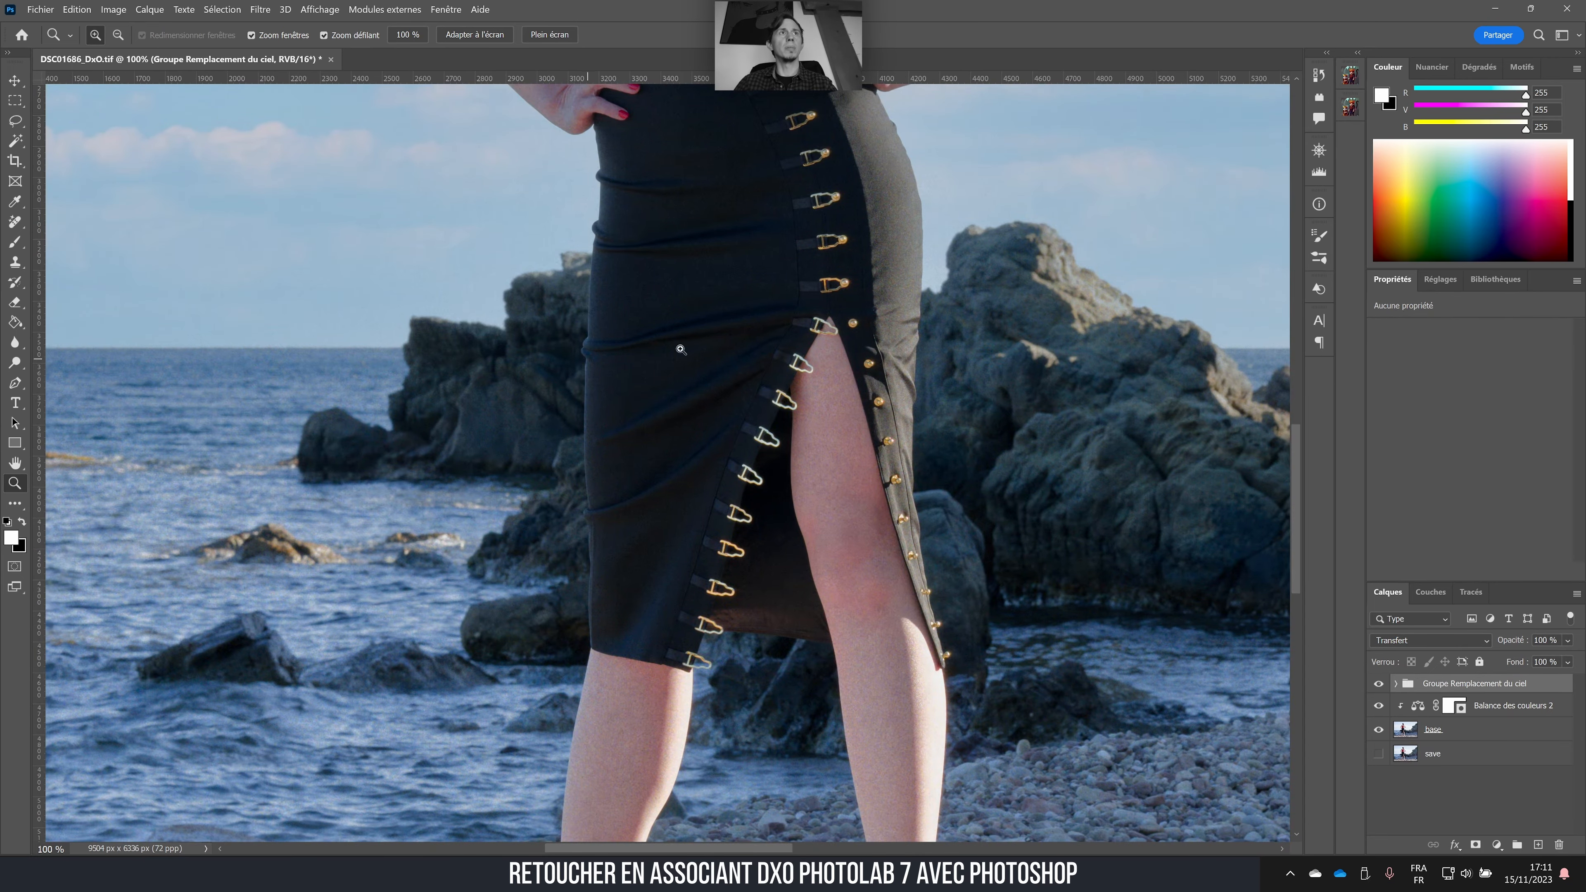
pyautogui.hotkey('ctrl', '-')
pyautogui.hotkey('ctrl', '-')
pyautogui.hotkey('ctrl', '-')
pyautogui.hotkey('ctrl', '-')
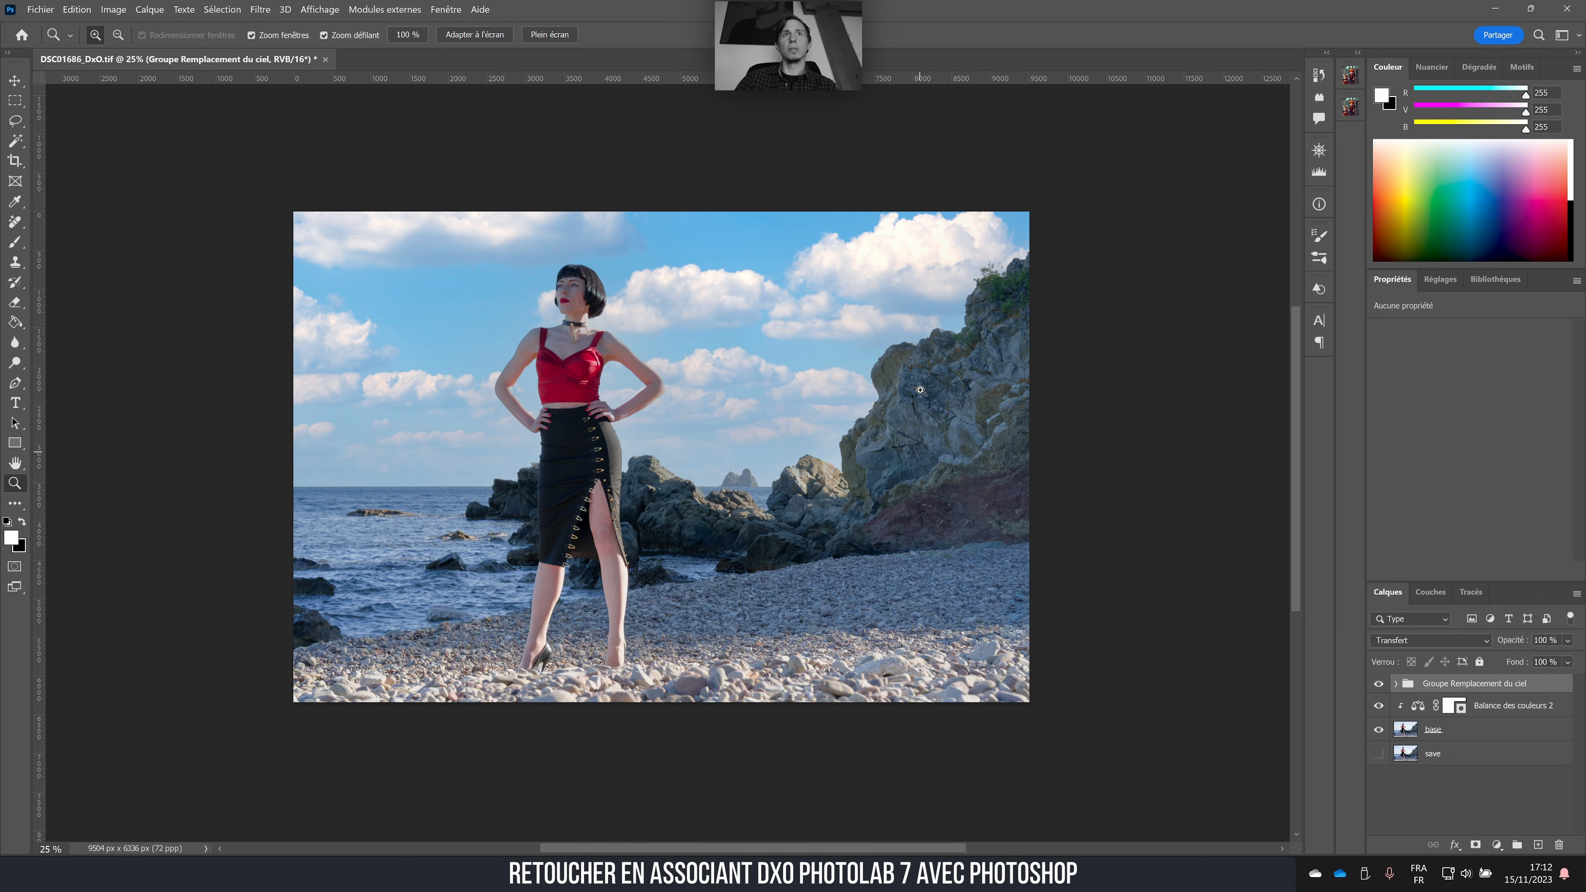
# - Save the retouched photo as a TIFF with its layers included and no image compression
pyautogui.hotkey('ctrl', 's')
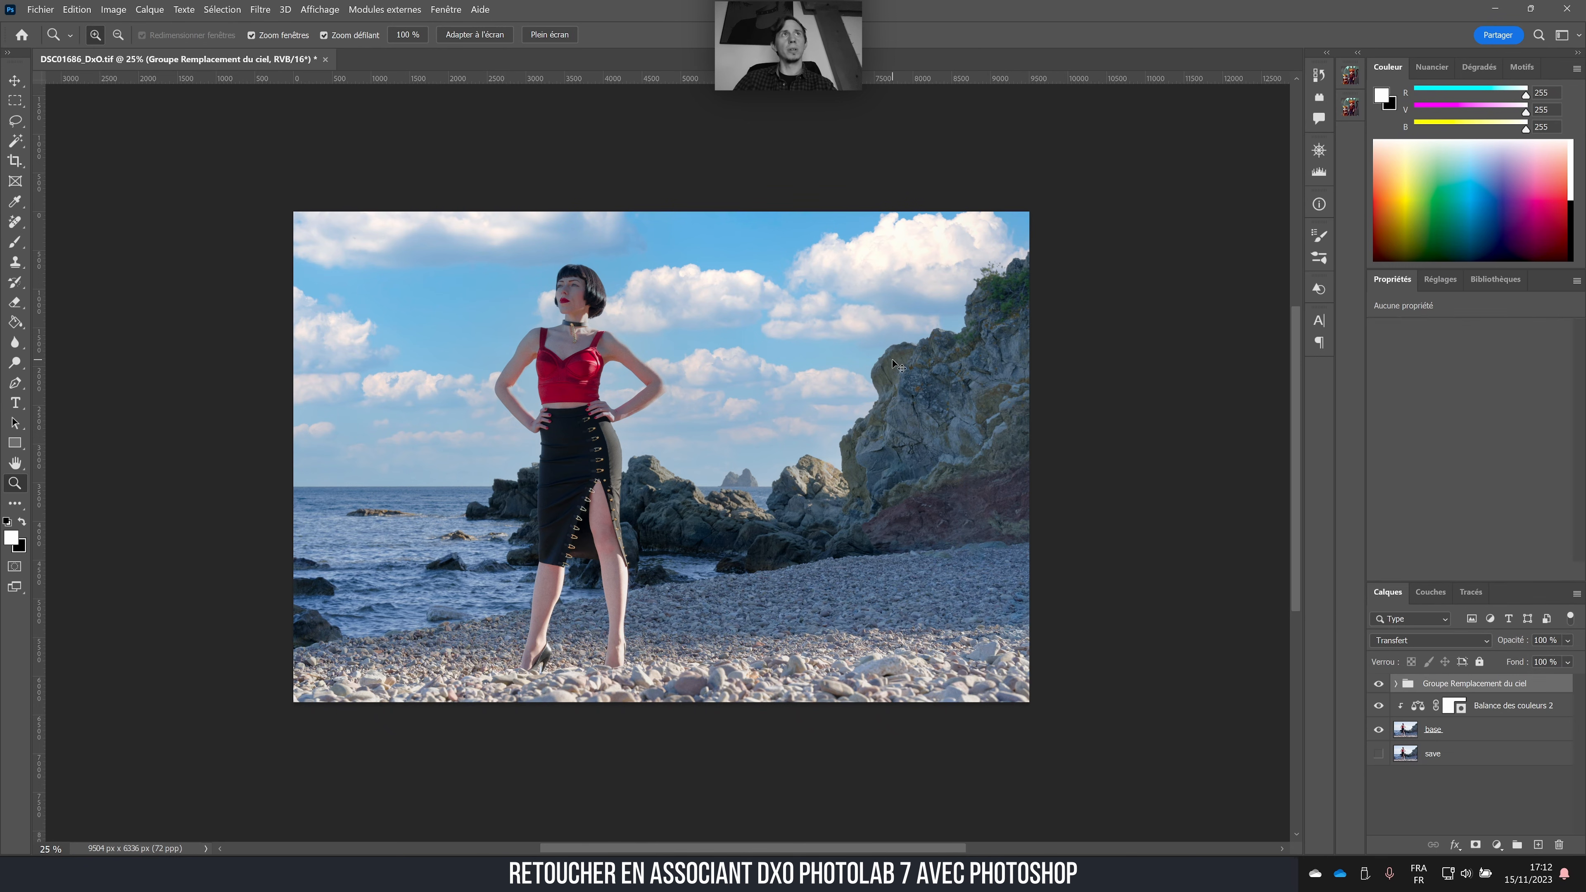
pyautogui.click(1062, 226)
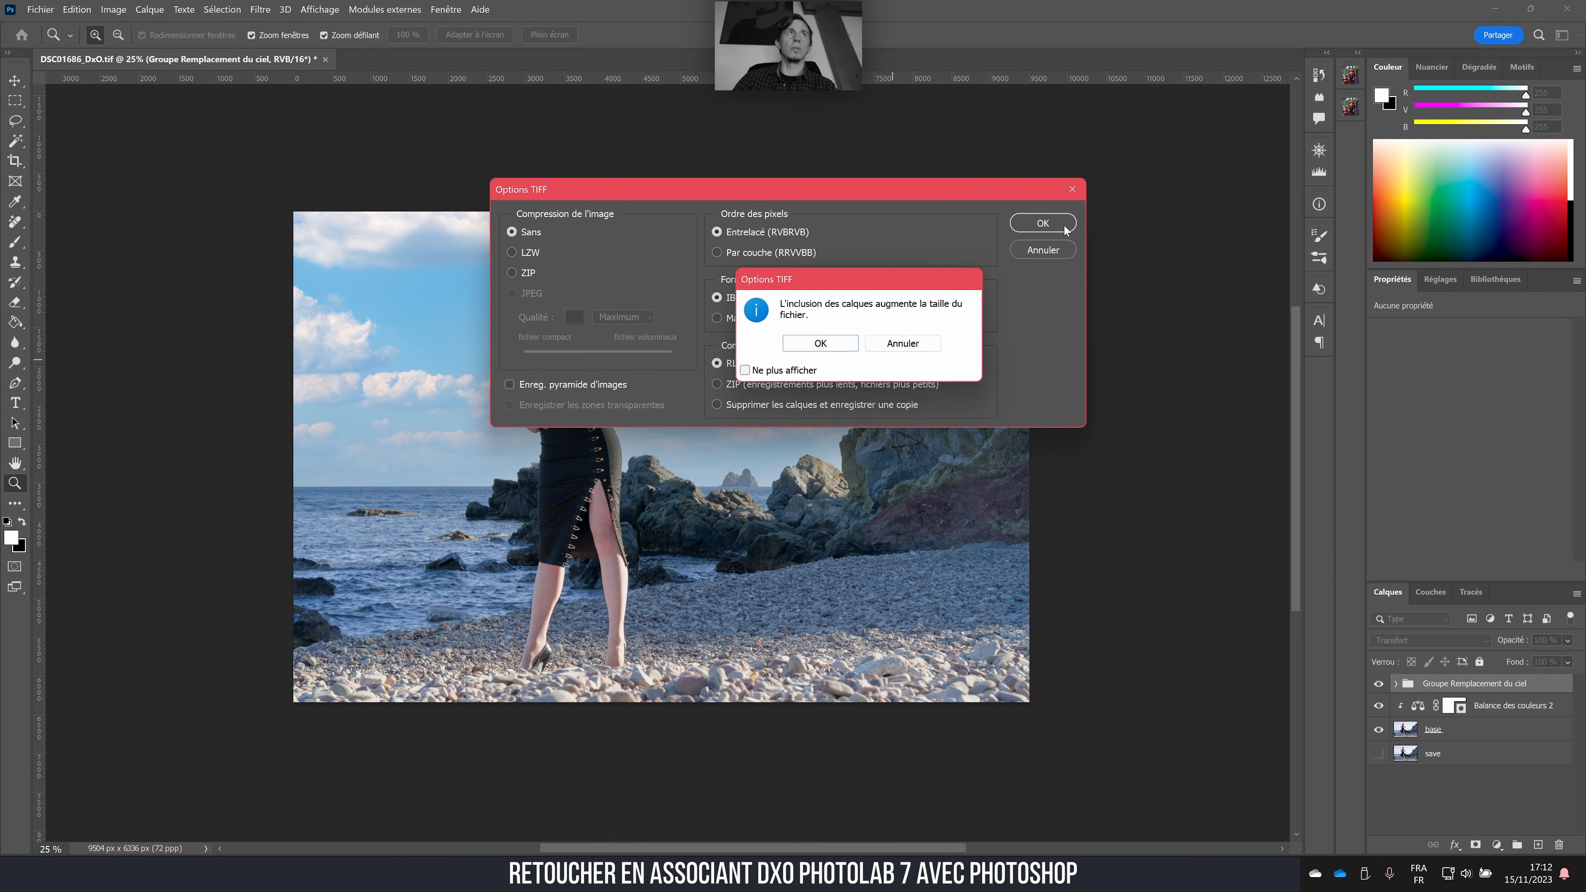
pyautogui.press('Return')
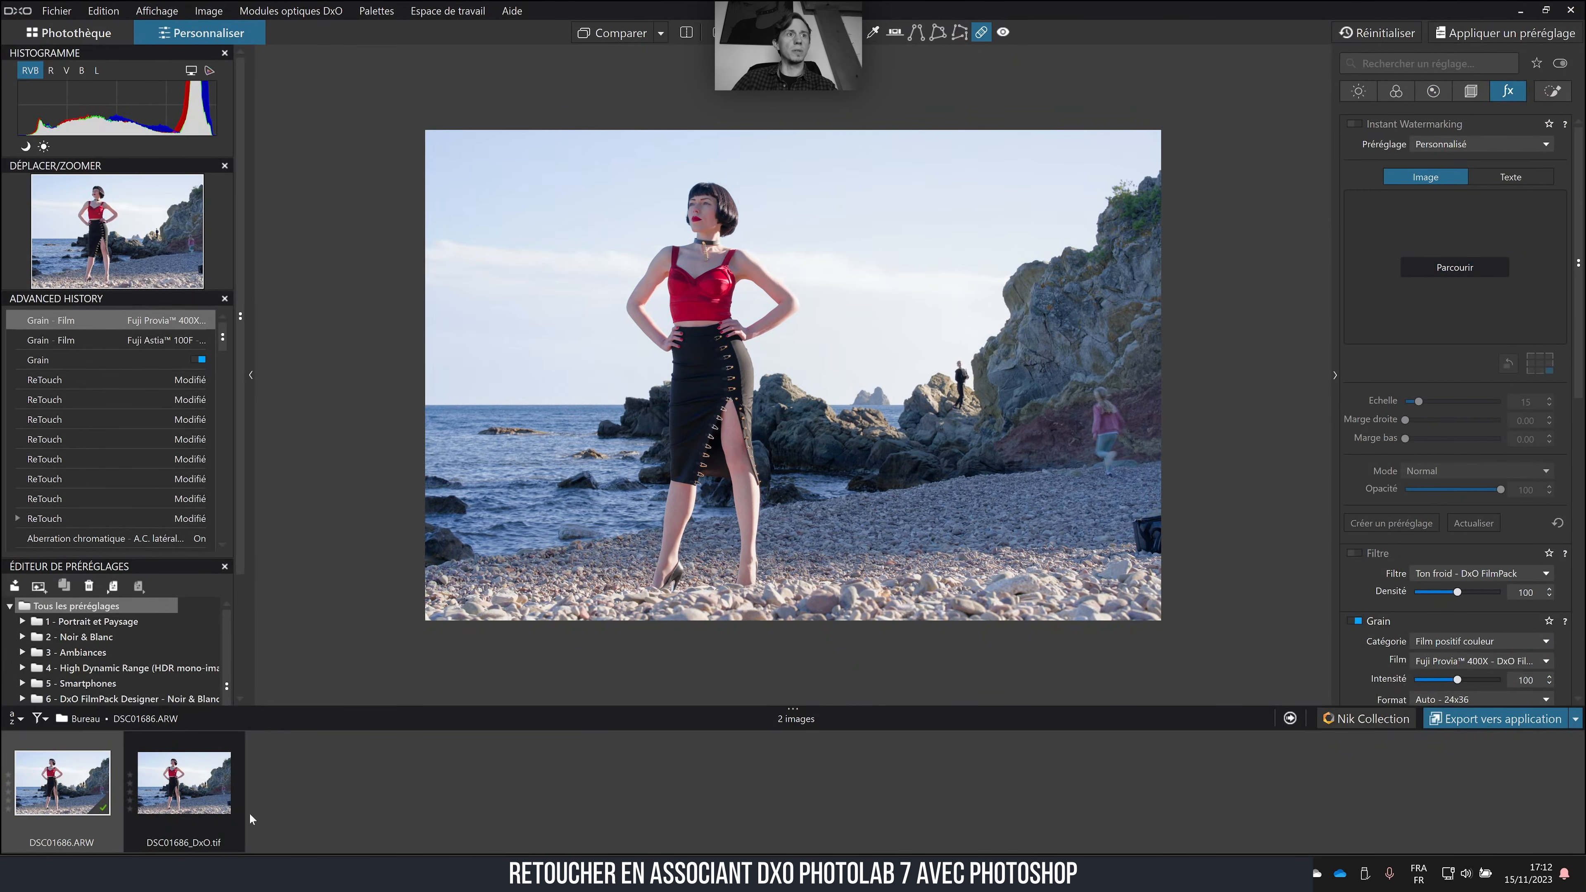
# - In DxO PhotoLab, select DSC01686_DxO.tif, try the Grain effect on it and turn the effect off again
pyautogui.click(231, 794)
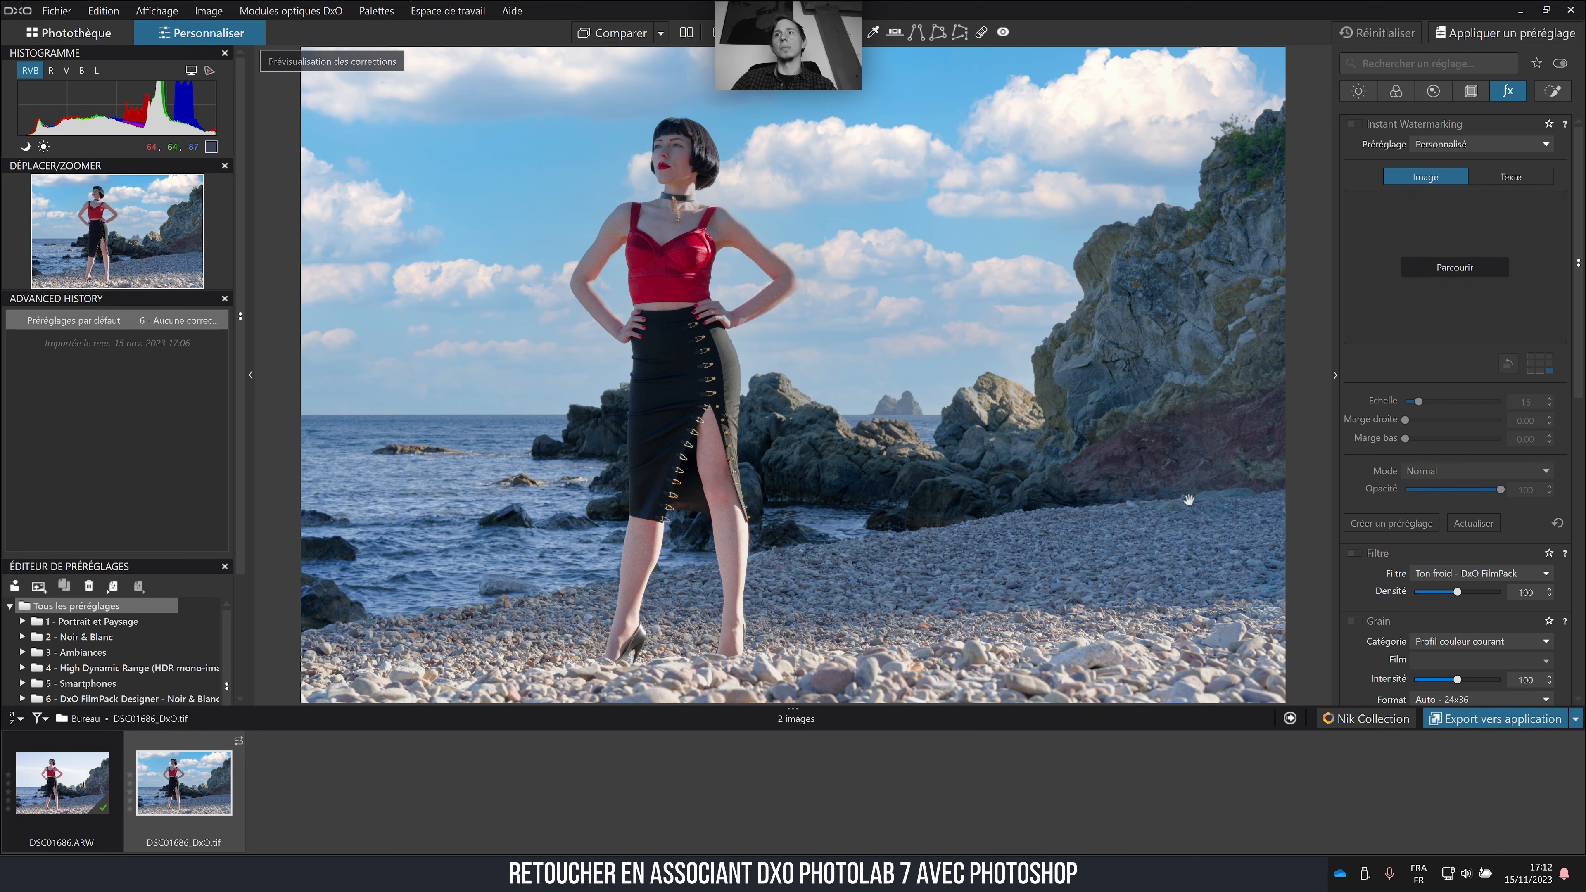
pyautogui.click(1354, 622)
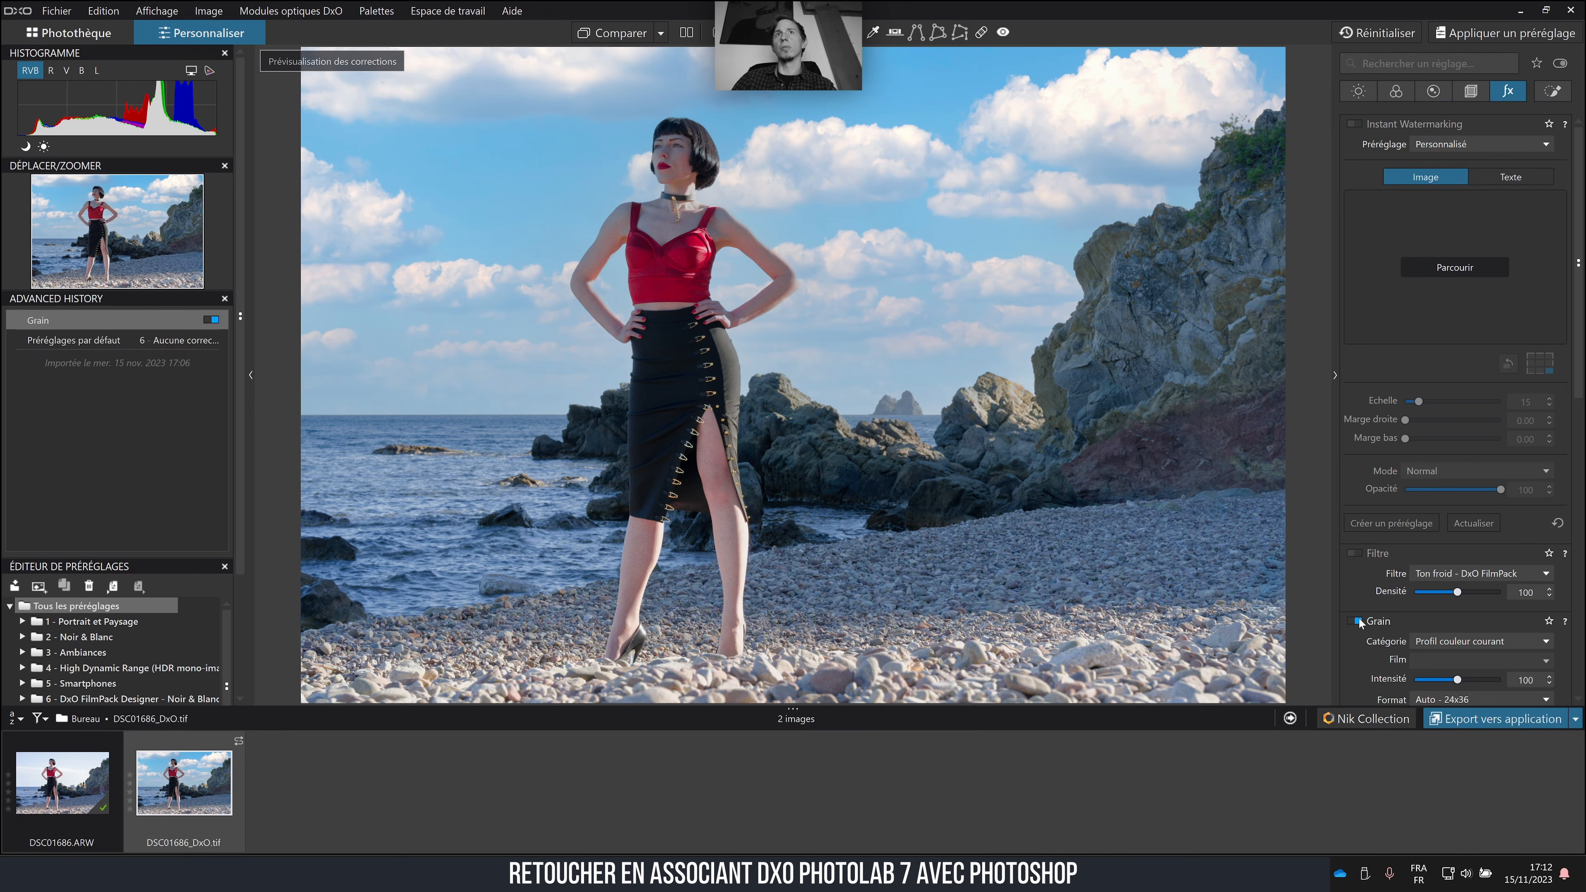
pyautogui.click(1359, 622)
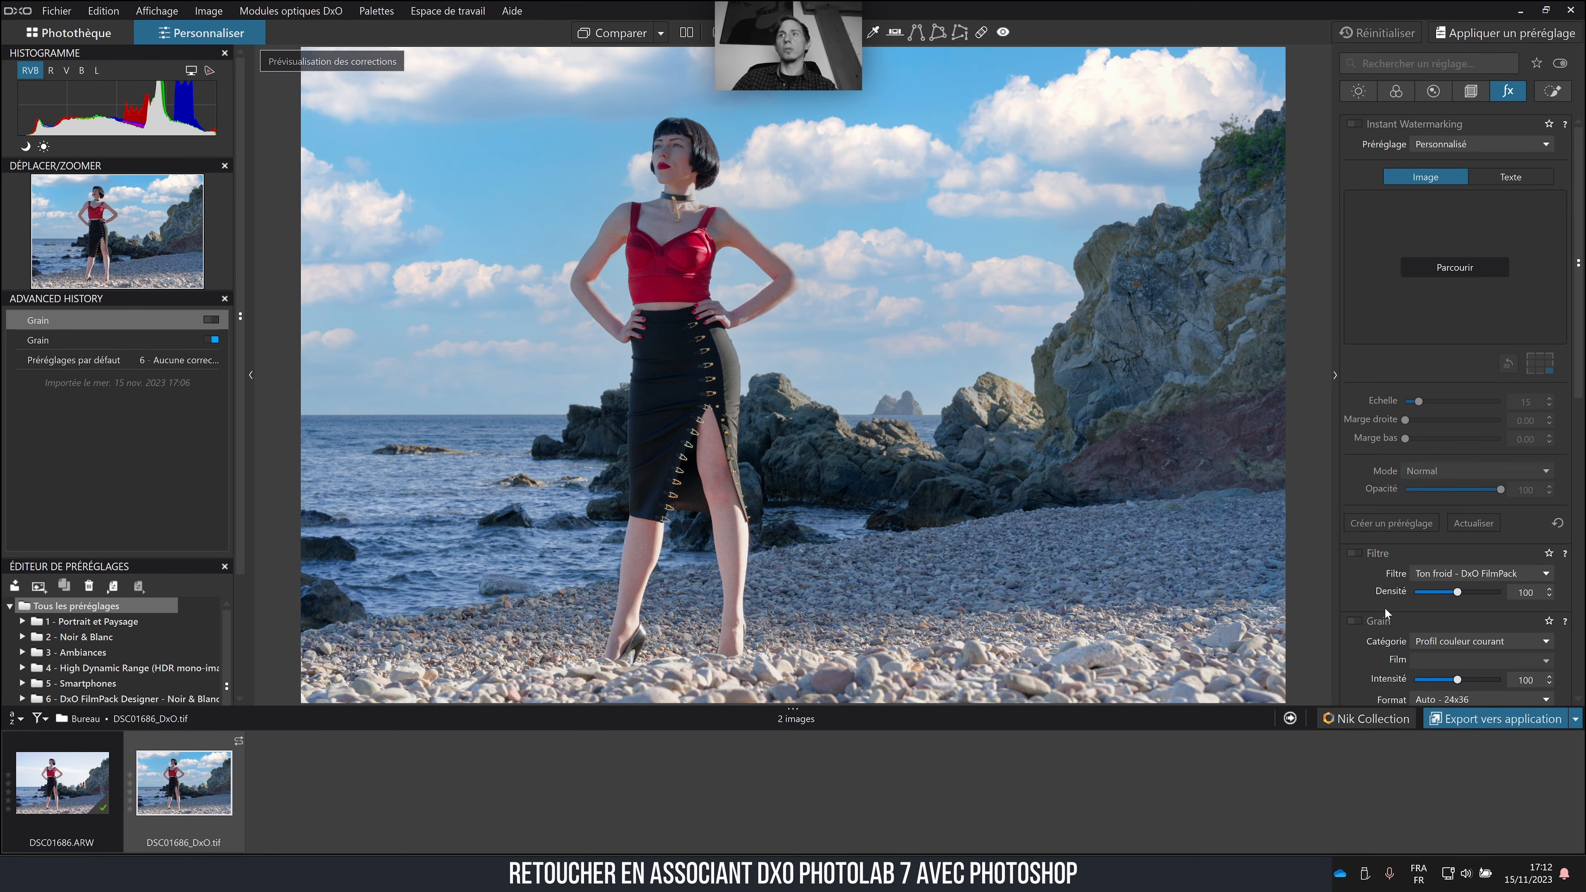
pyautogui.click(1356, 622)
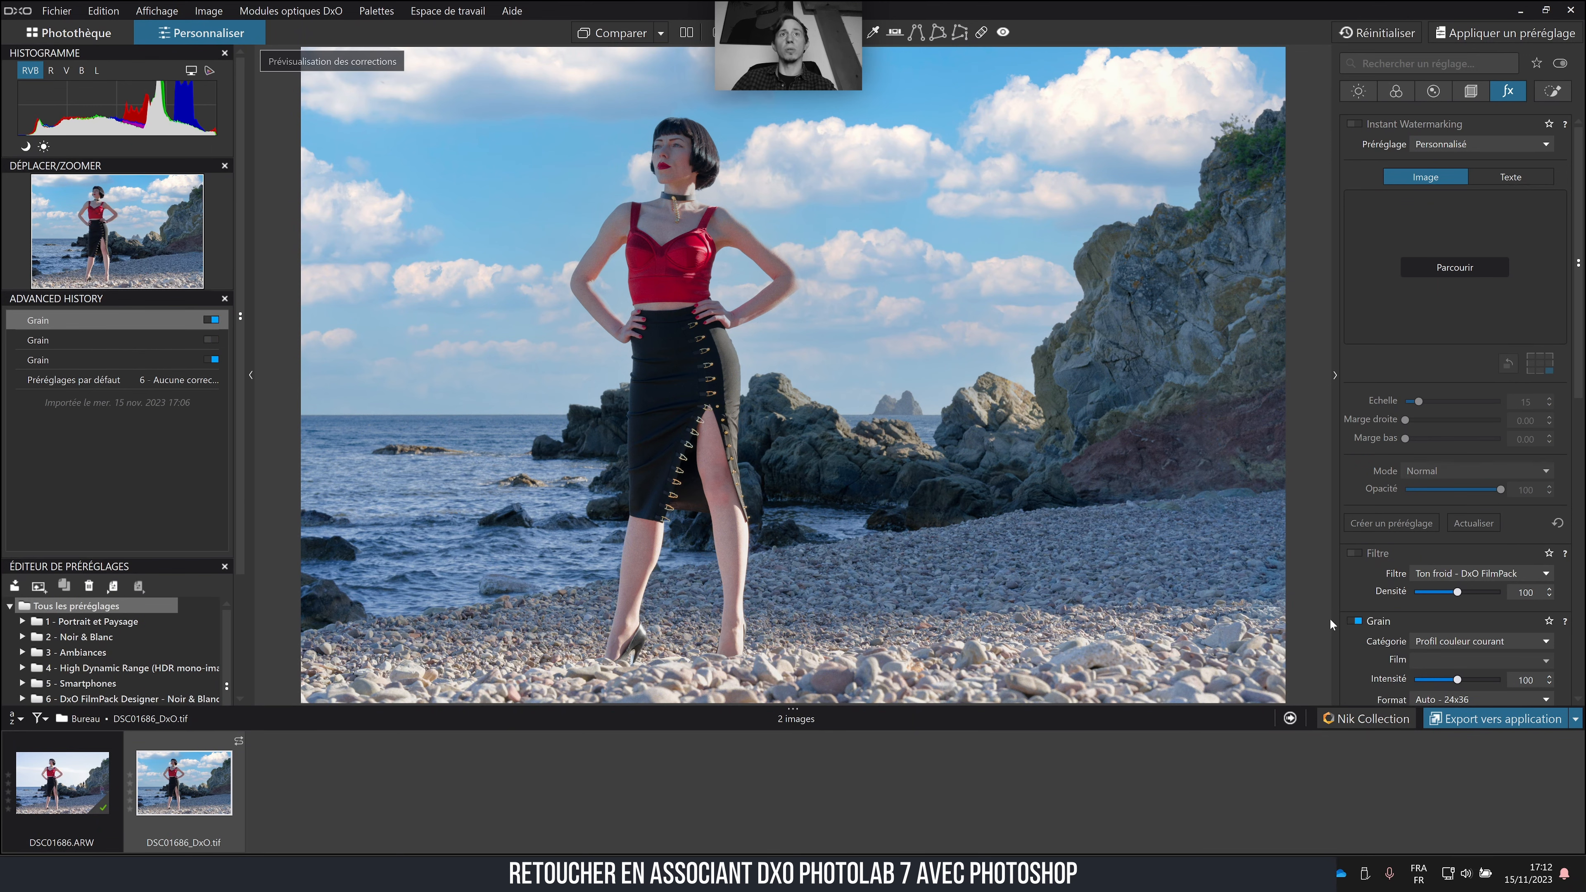
pyautogui.click(1361, 624)
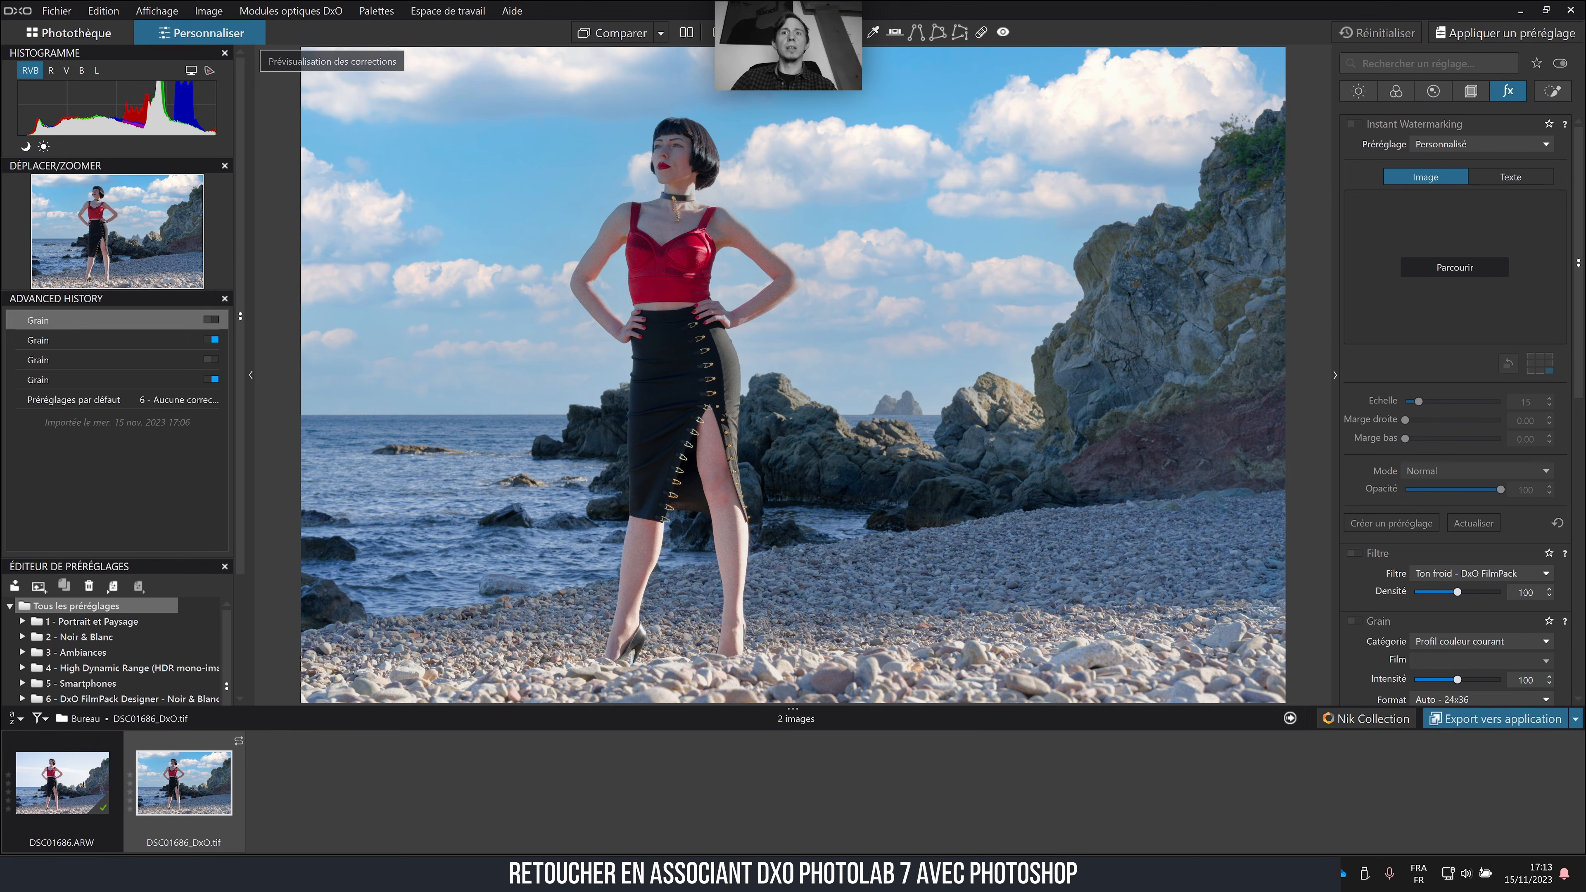
# - Switch to Photoshop to compare the photo with and without the sky replacement group, and return to DxO PhotoLab
pyautogui.click(981, 874)
pyautogui.click(1378, 685)
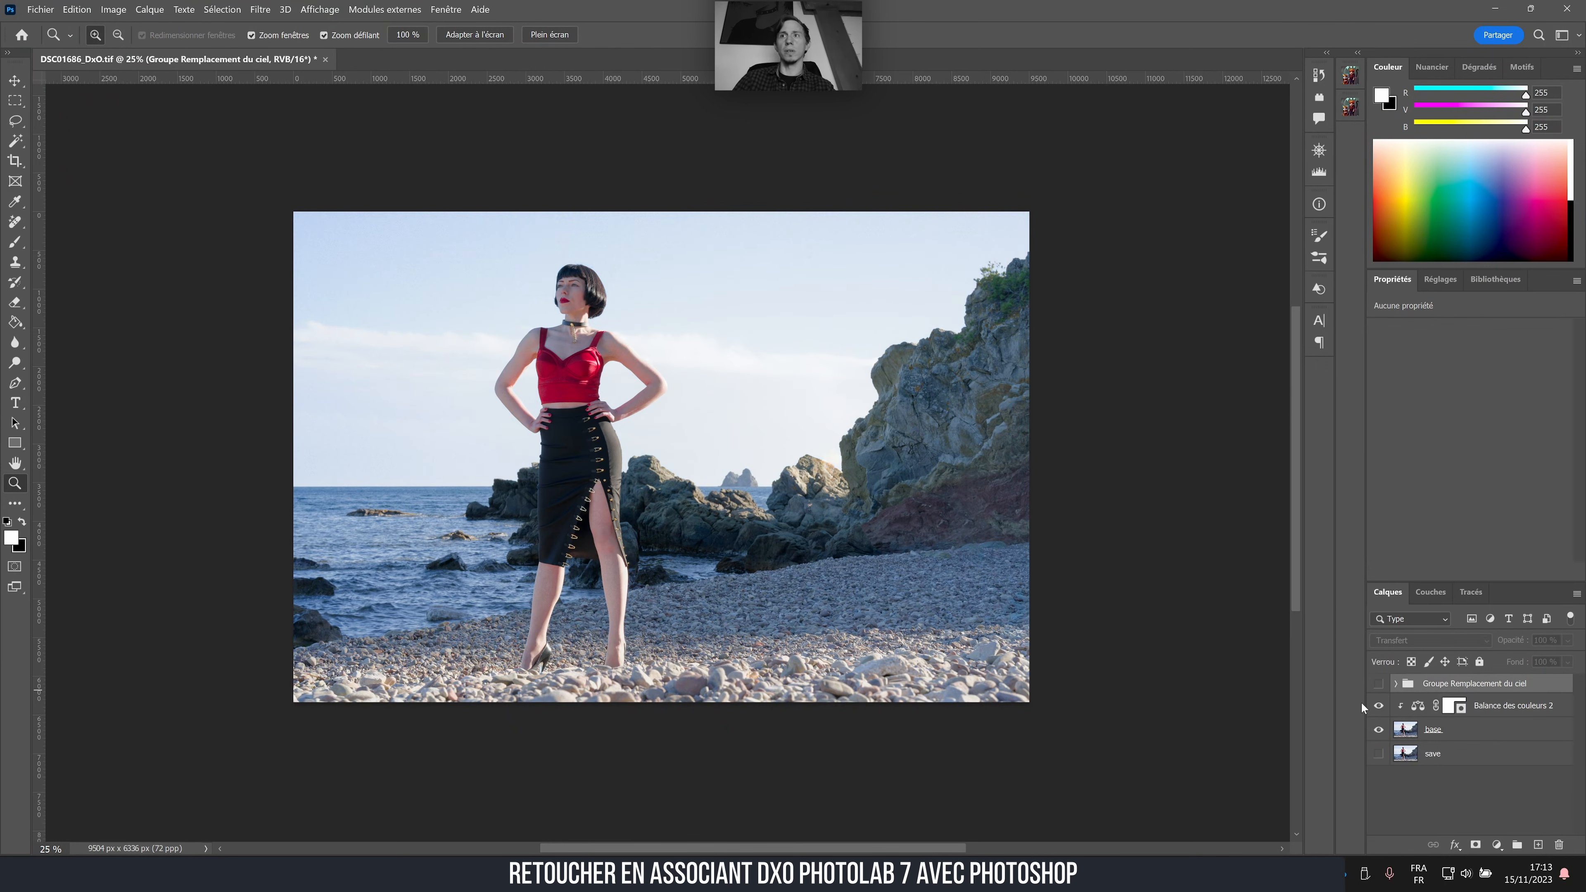
pyautogui.click(1379, 685)
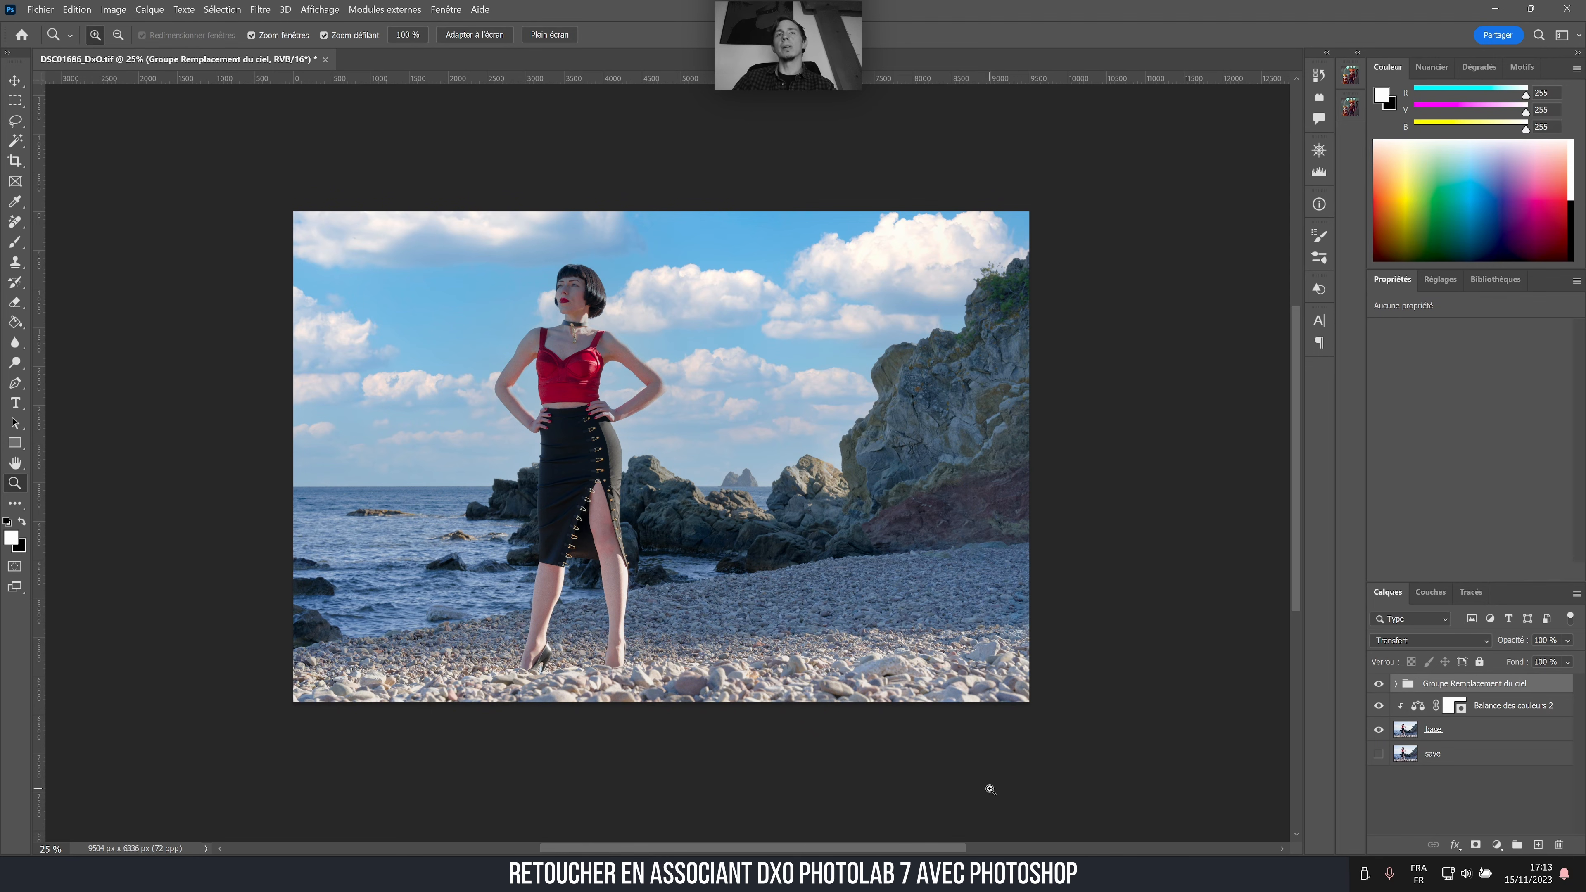
pyautogui.click(1029, 874)
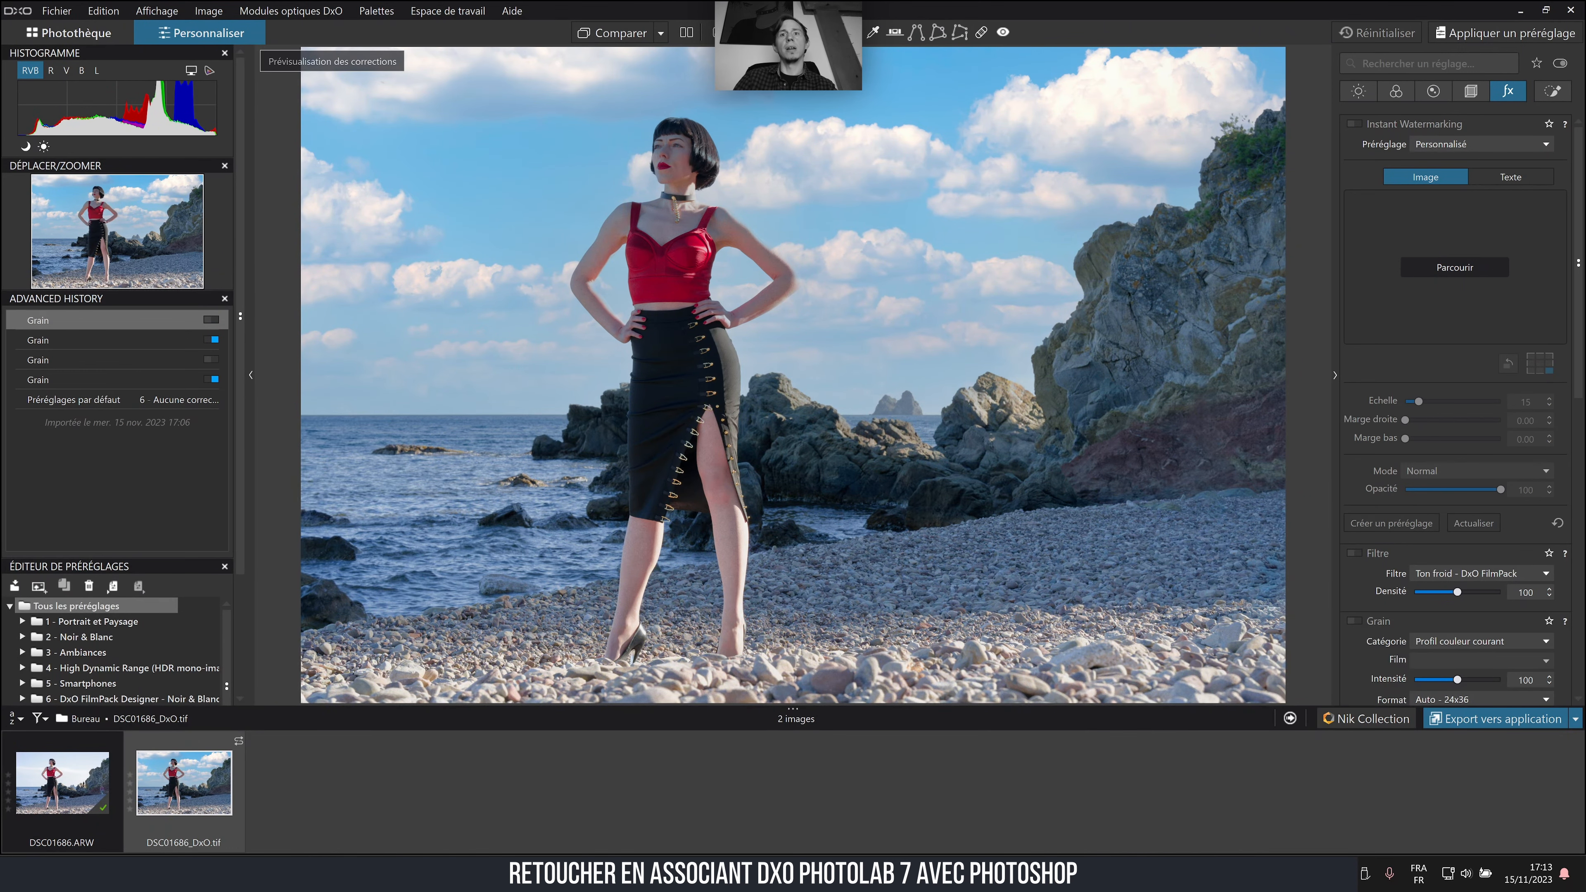
# - Switch to Photoshop and examine the replaced sky around the rocks, the cliff and the model at 100%
pyautogui.click(999, 874)
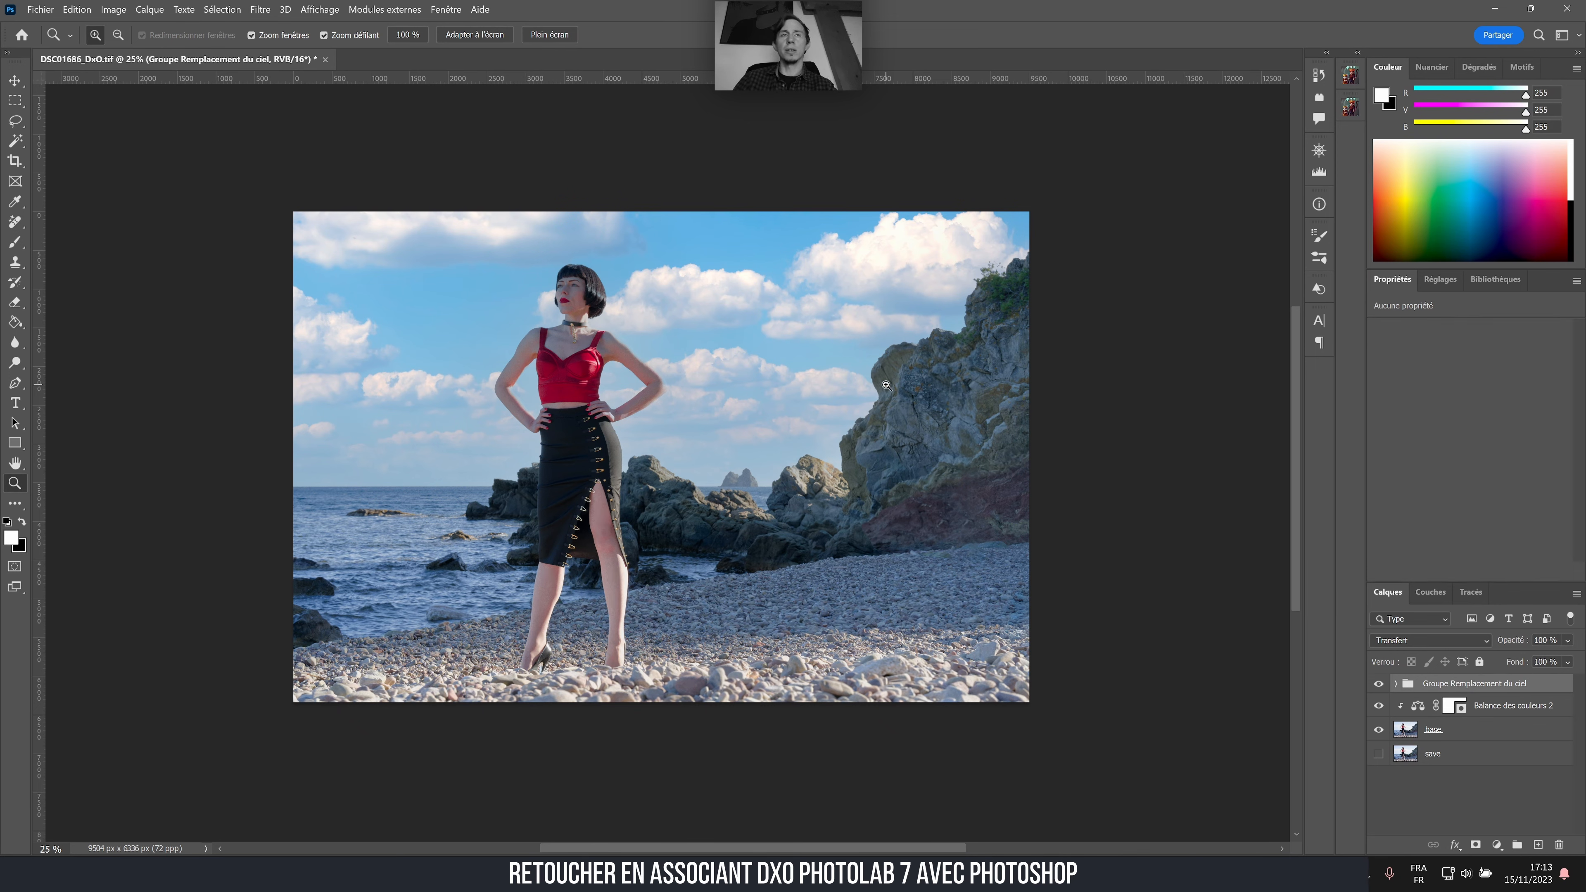
pyautogui.doubleClick(15, 483)
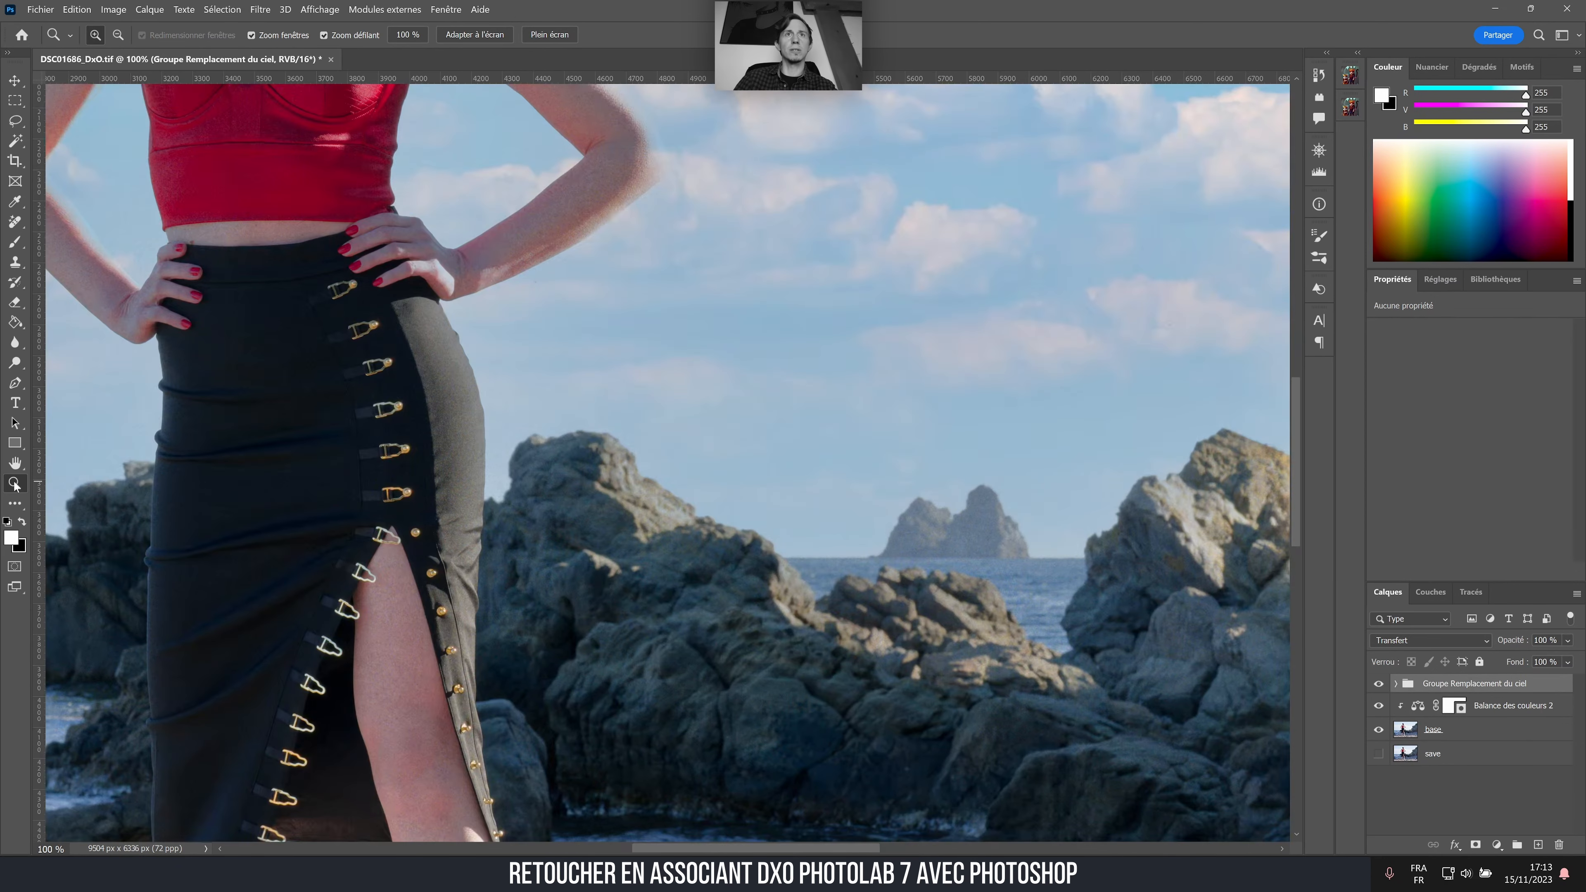
pyautogui.moveTo(1087, 470); pyautogui.dragTo(794, 470)
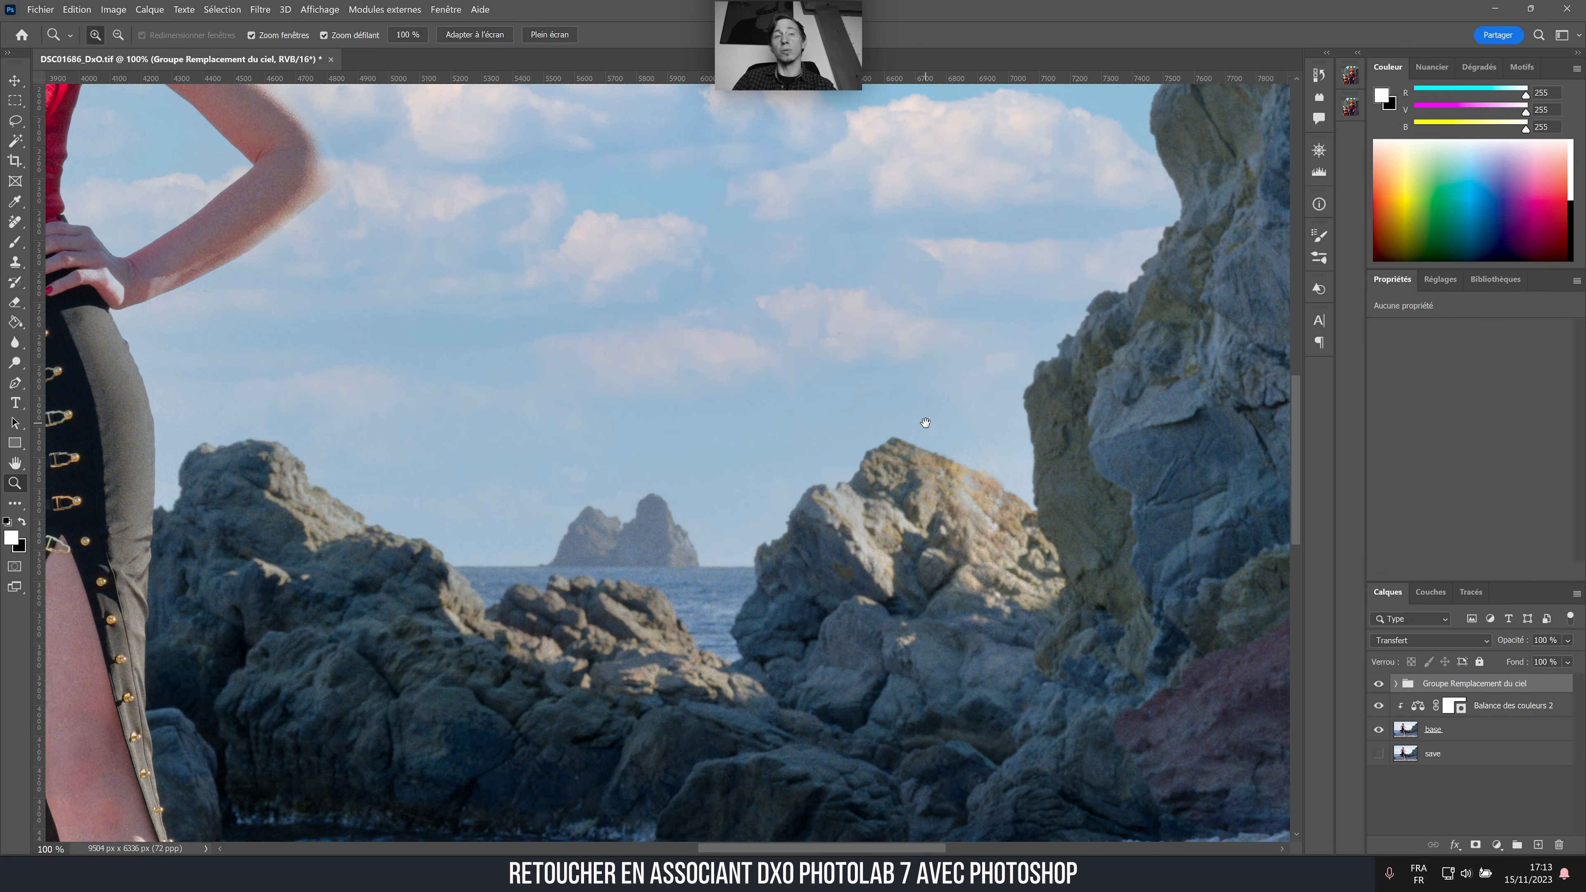
pyautogui.moveTo(926, 424); pyautogui.dragTo(441, 622)
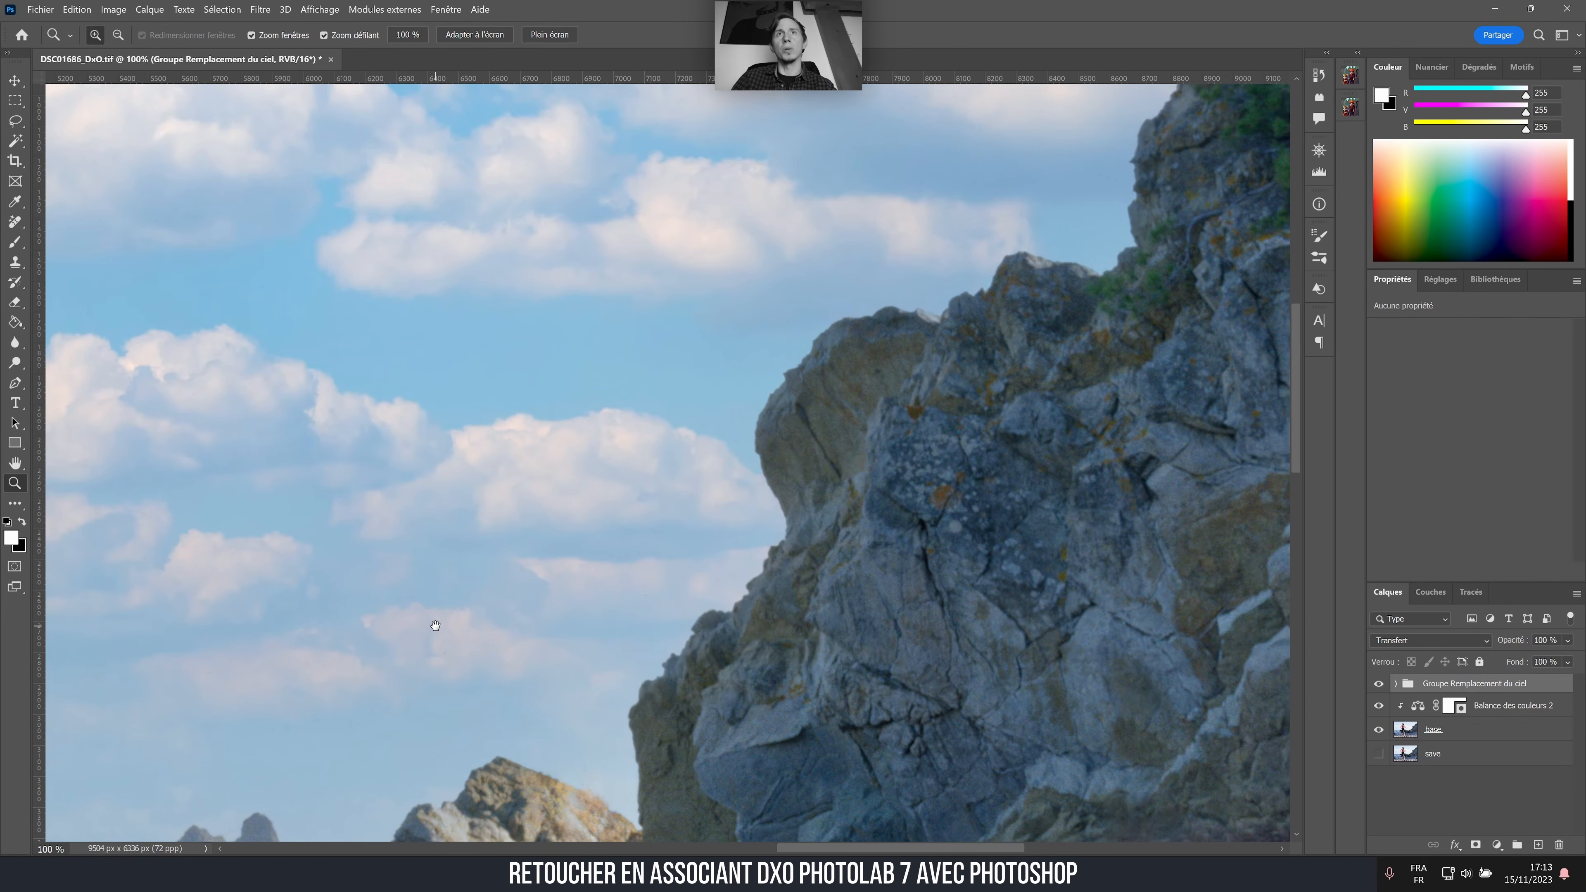
pyautogui.moveTo(564, 568); pyautogui.dragTo(708, 567)
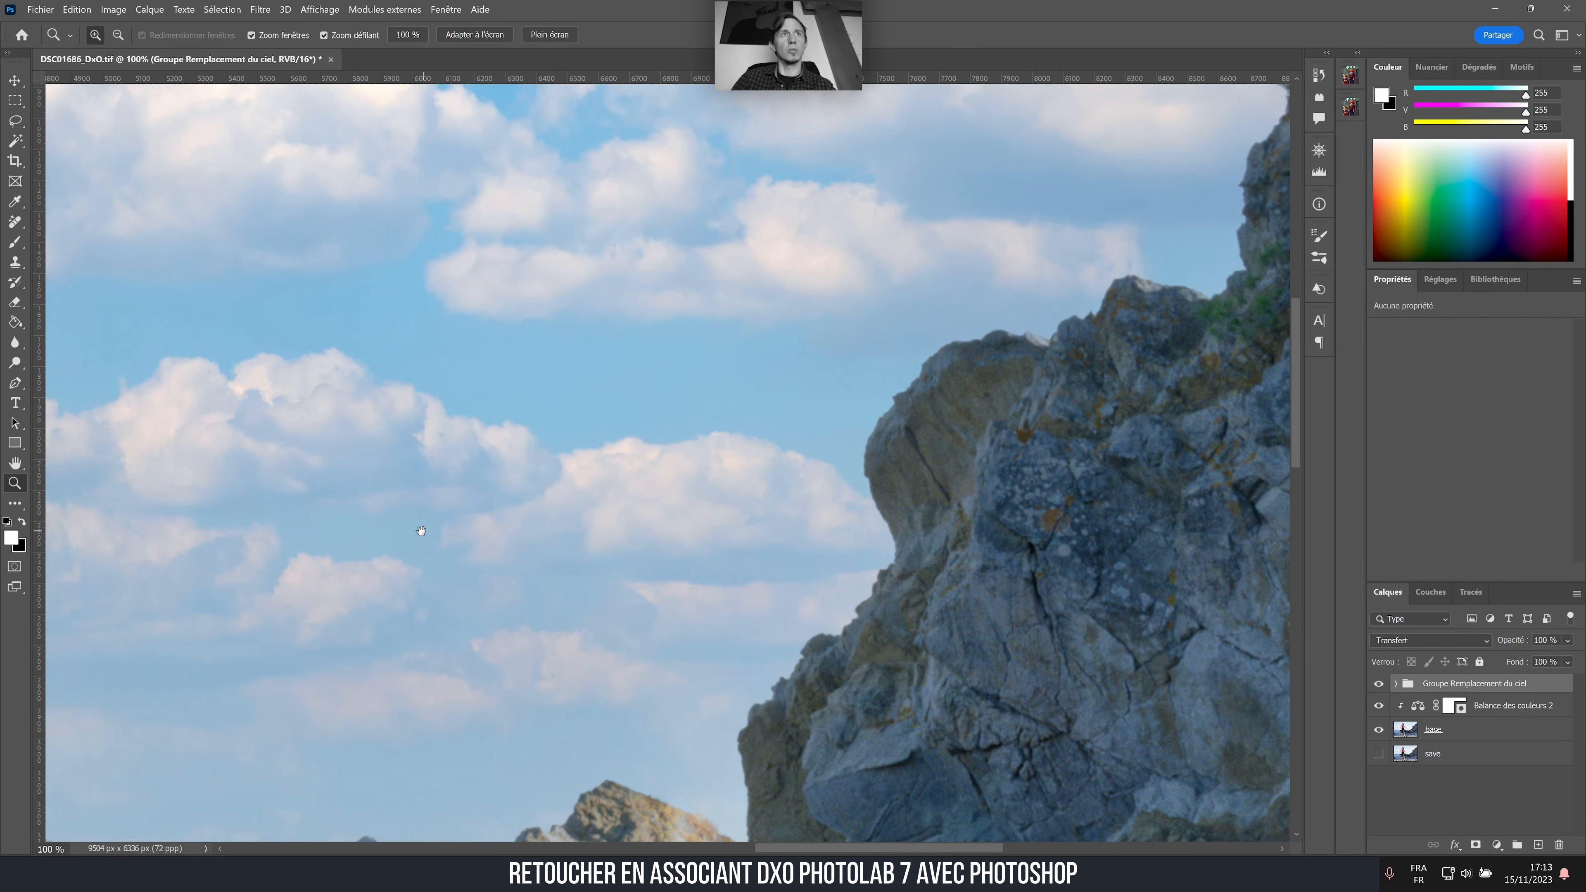
pyautogui.moveTo(418, 532); pyautogui.dragTo(1123, 447)
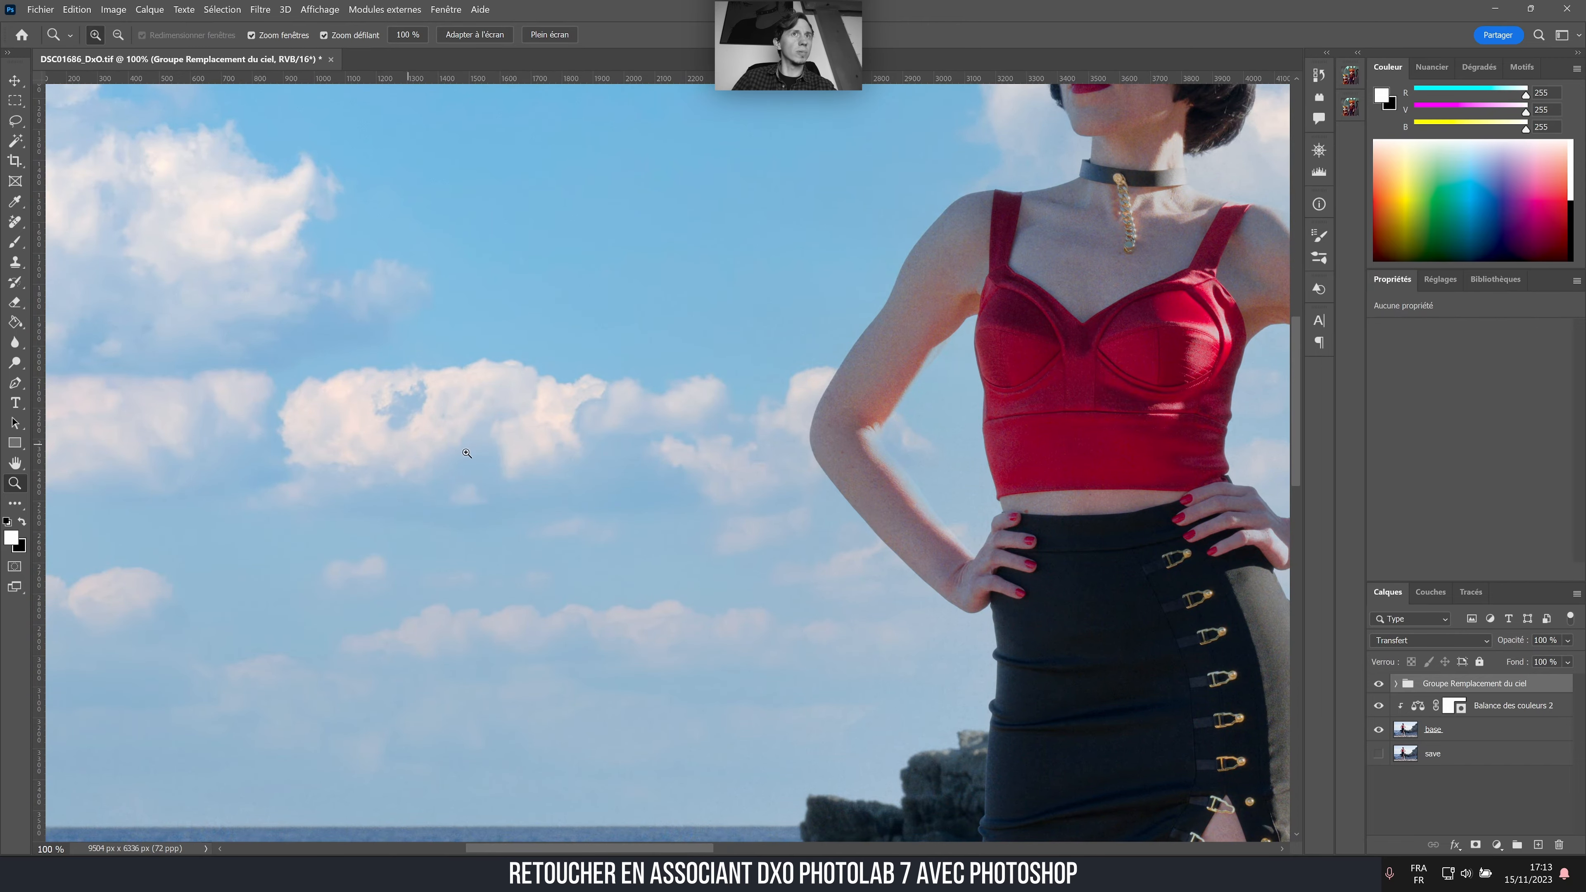
# - Examine the horizon, the sea and the model's skirt at 100%, and return to a view of the whole photo
pyautogui.moveTo(542, 520); pyautogui.dragTo(568, 90)
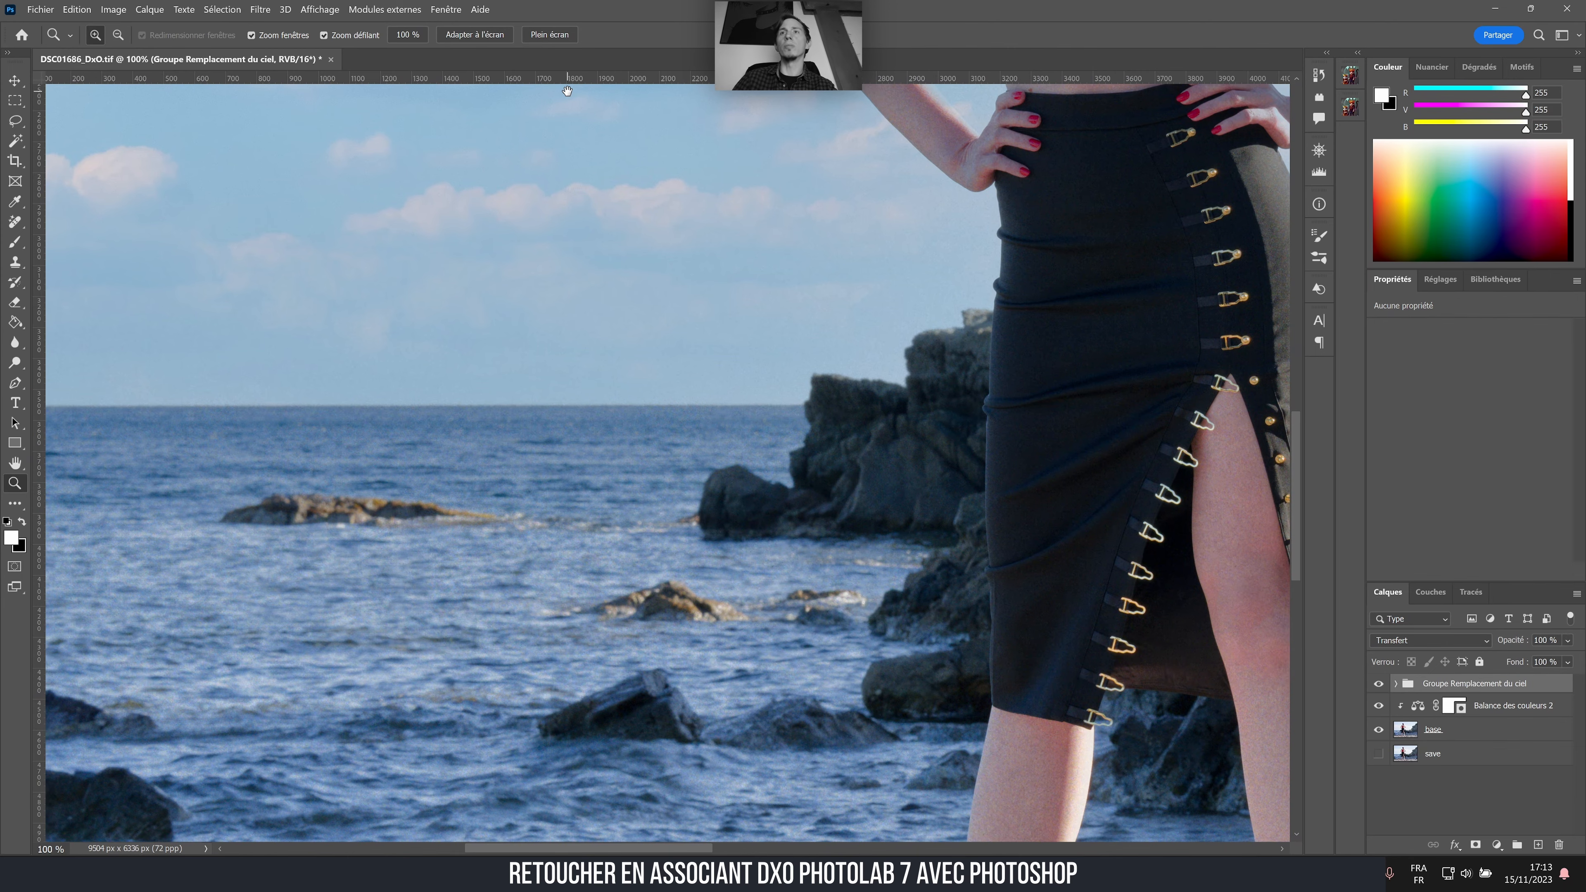
pyautogui.moveTo(923, 406); pyautogui.dragTo(852, 406)
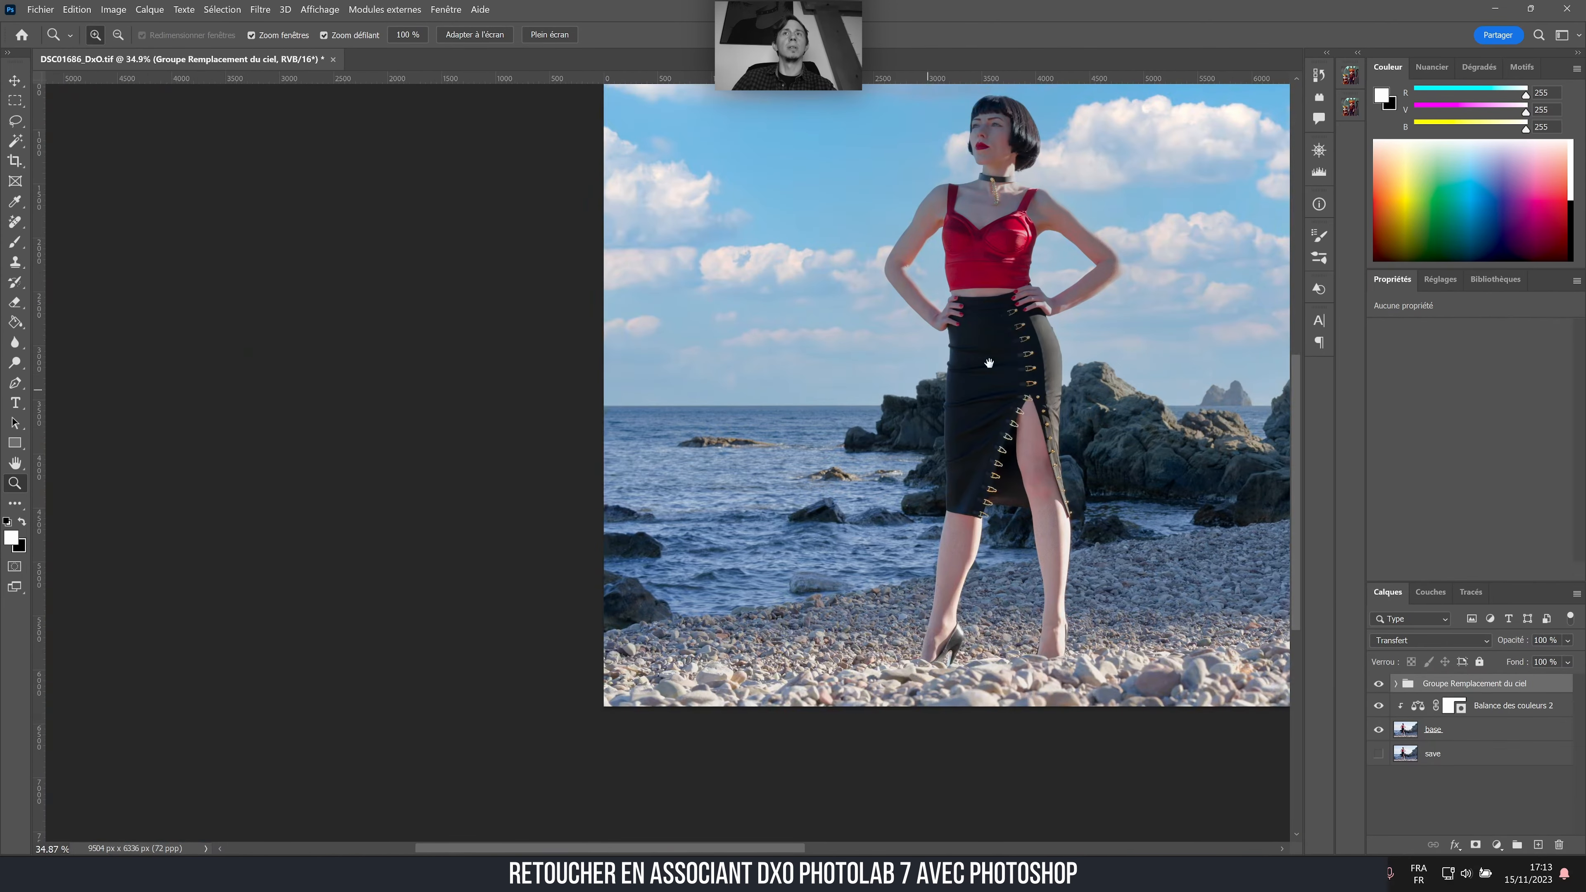
pyautogui.moveTo(988, 361); pyautogui.dragTo(538, 450)
pyautogui.moveTo(754, 438); pyautogui.dragTo(749, 439)
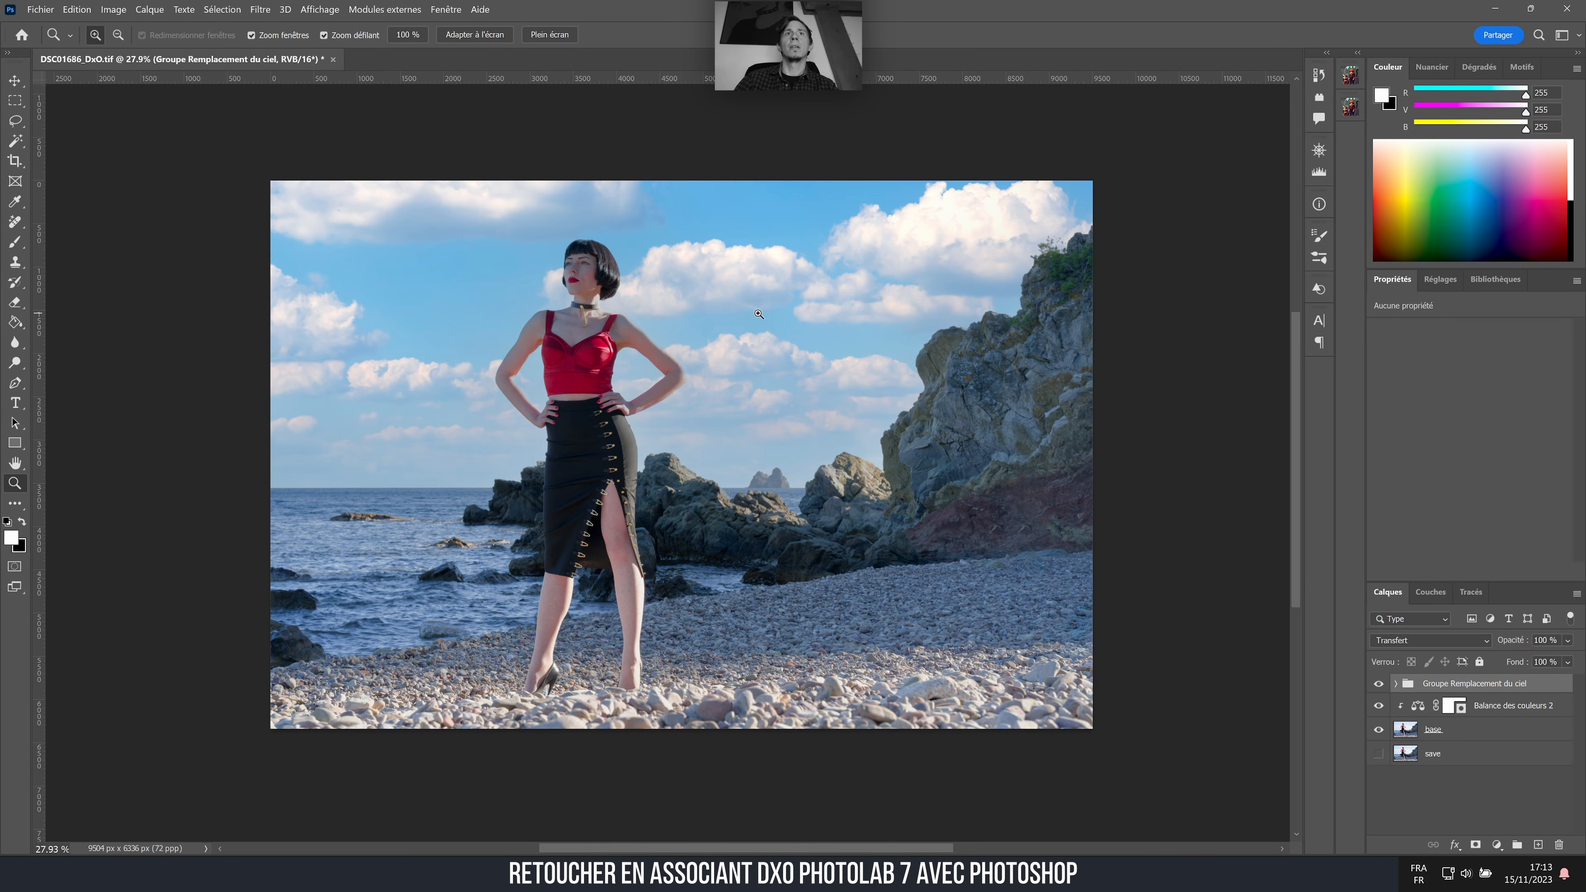
# - Look through the layers of the sky replacement group and compare the photo with and without the group
pyautogui.click(1396, 684)
pyautogui.click(1396, 683)
pyautogui.click(1396, 684)
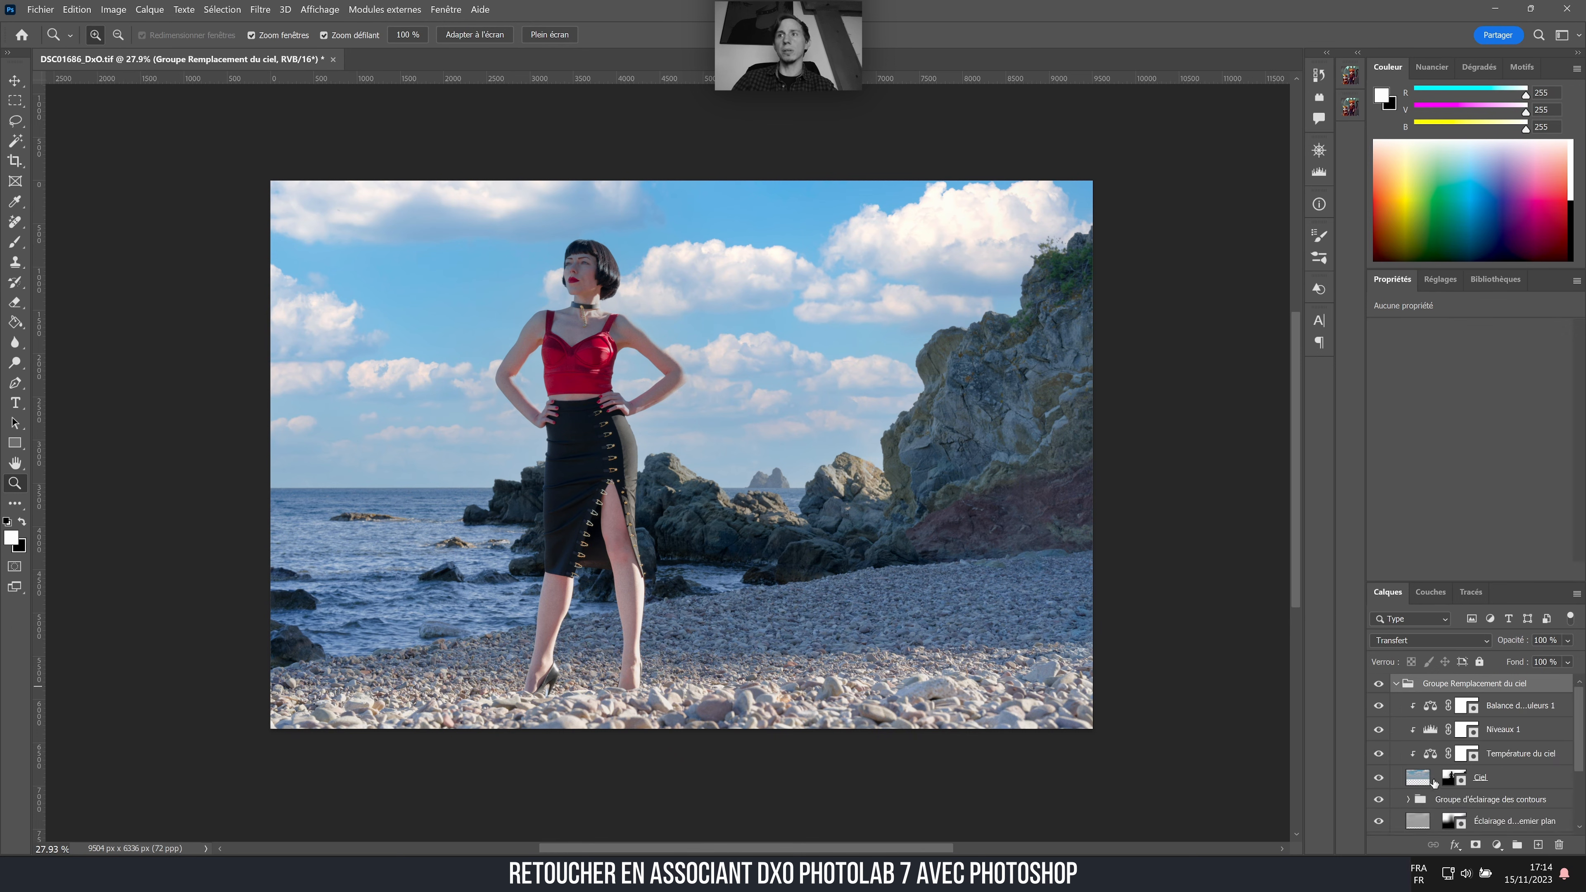
pyautogui.click(1396, 684)
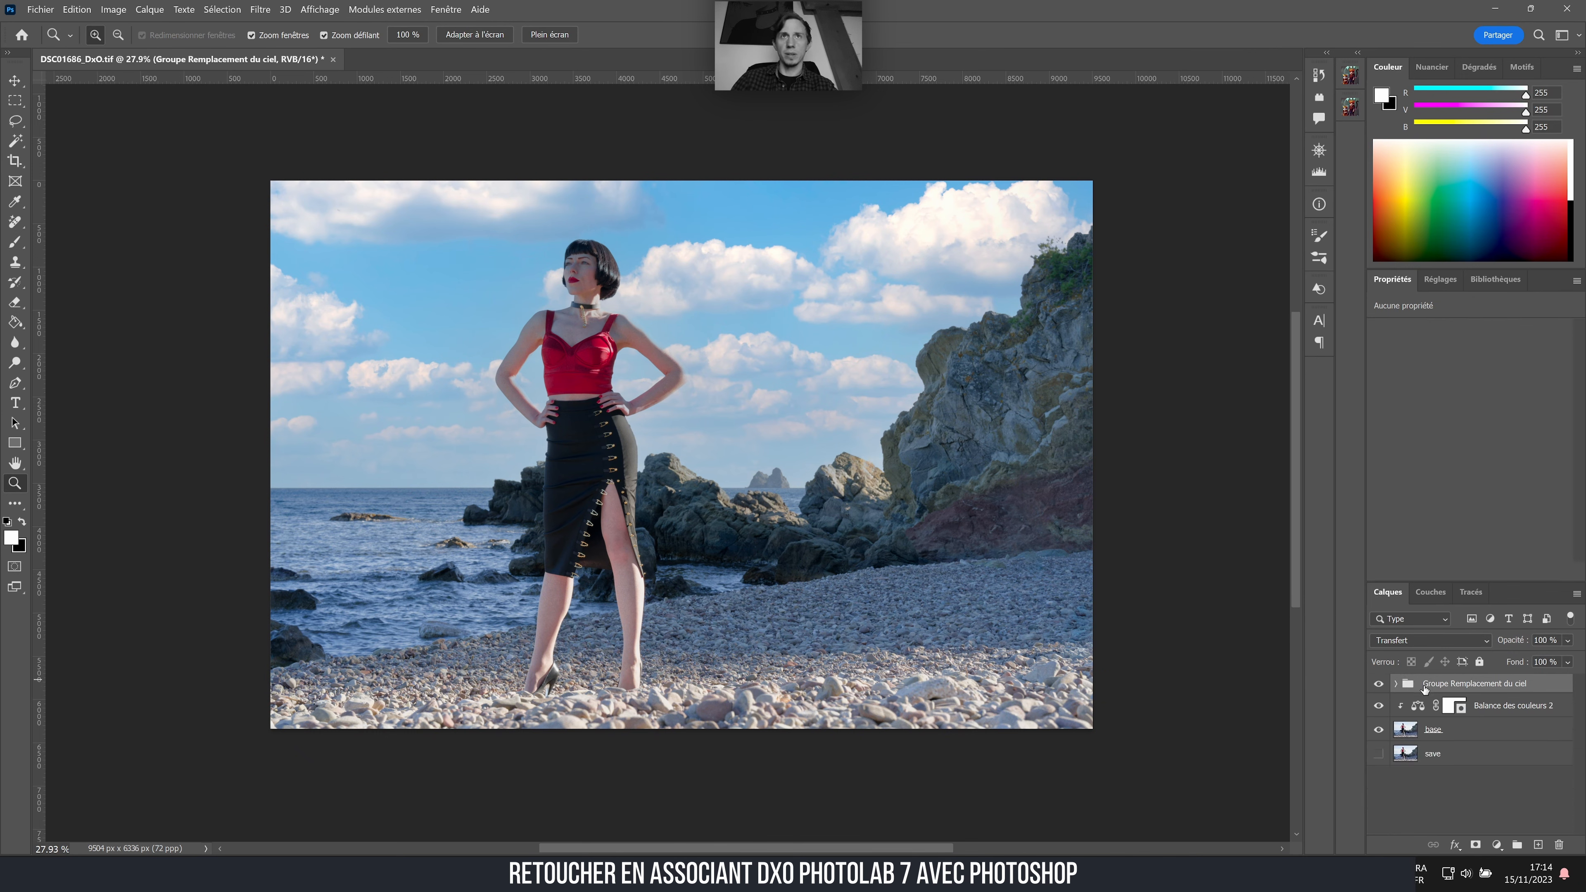
pyautogui.click(1378, 684)
pyautogui.click(1378, 684)
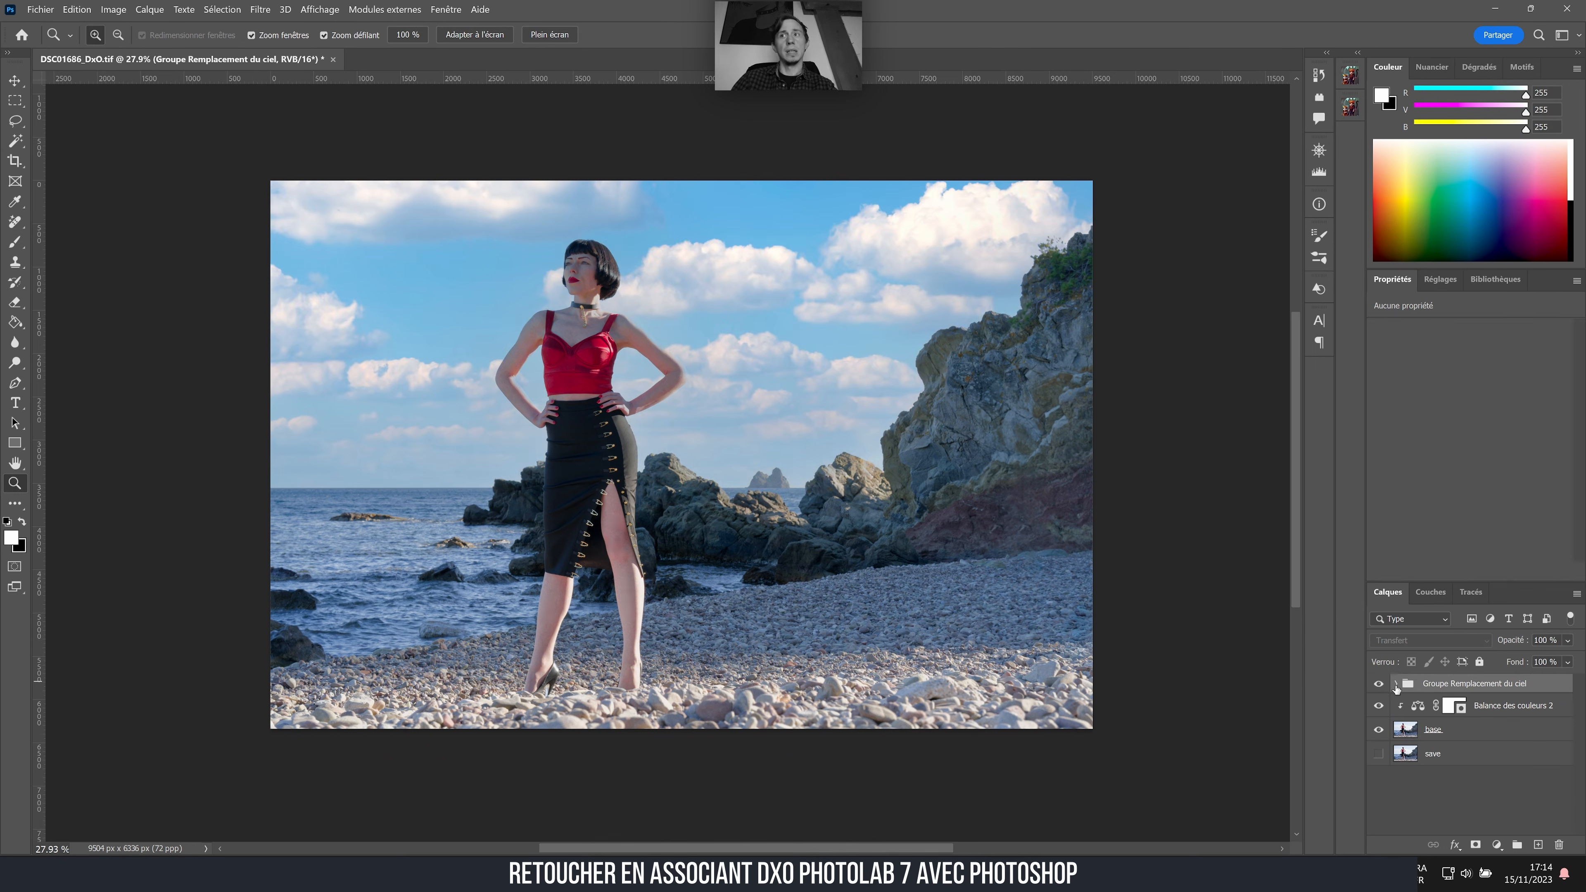
# - Try converting the sky replacement group to a smart object, and undo the conversion
pyautogui.rightClick(1422, 687)
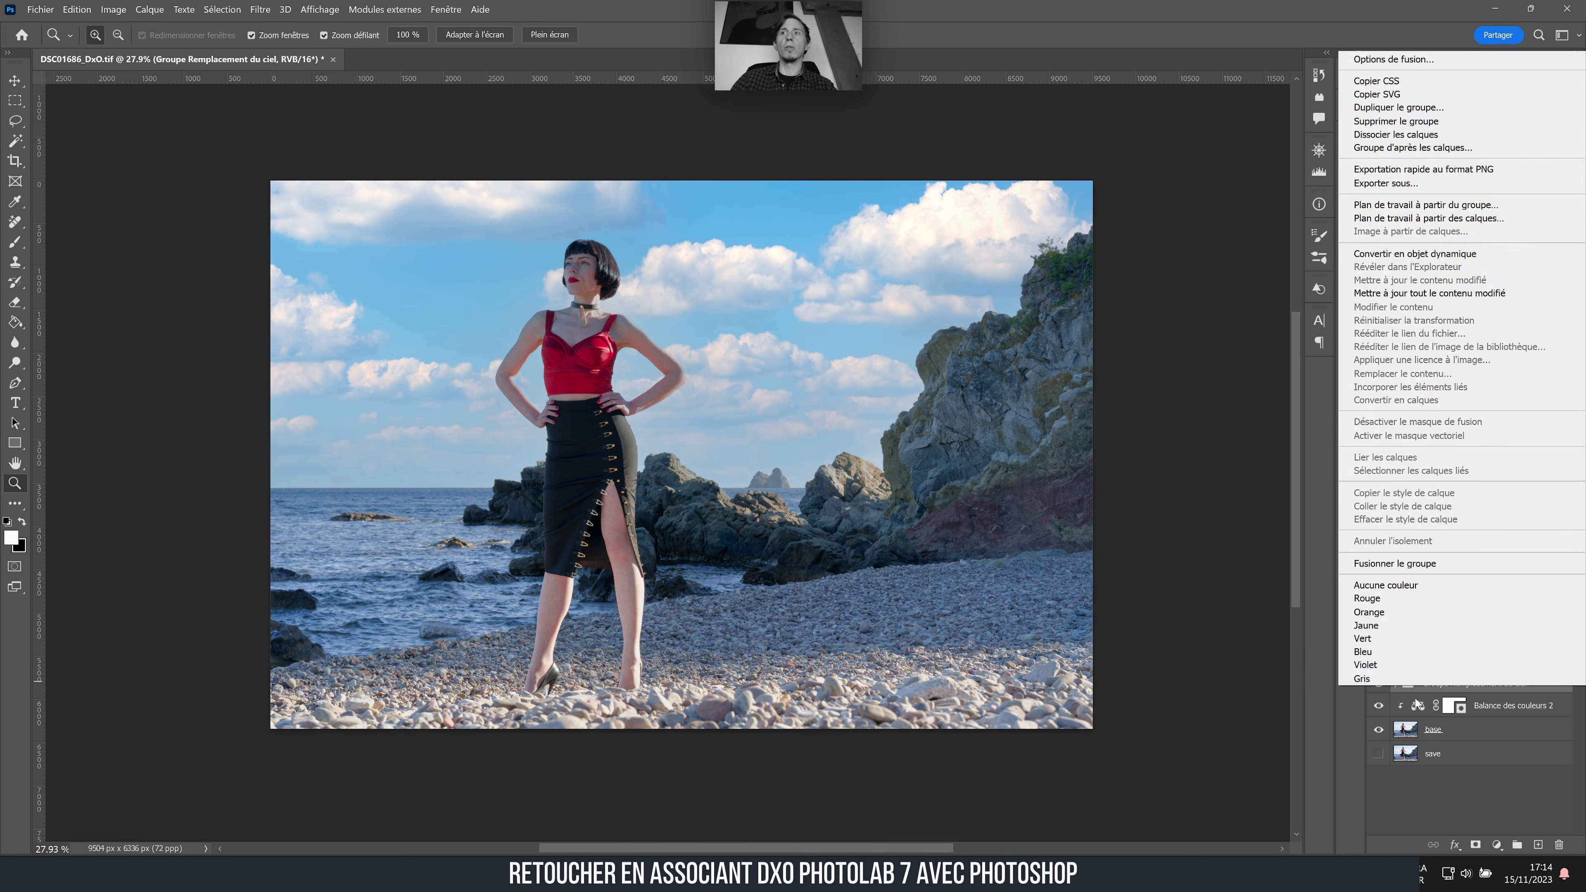
pyautogui.click(1411, 691)
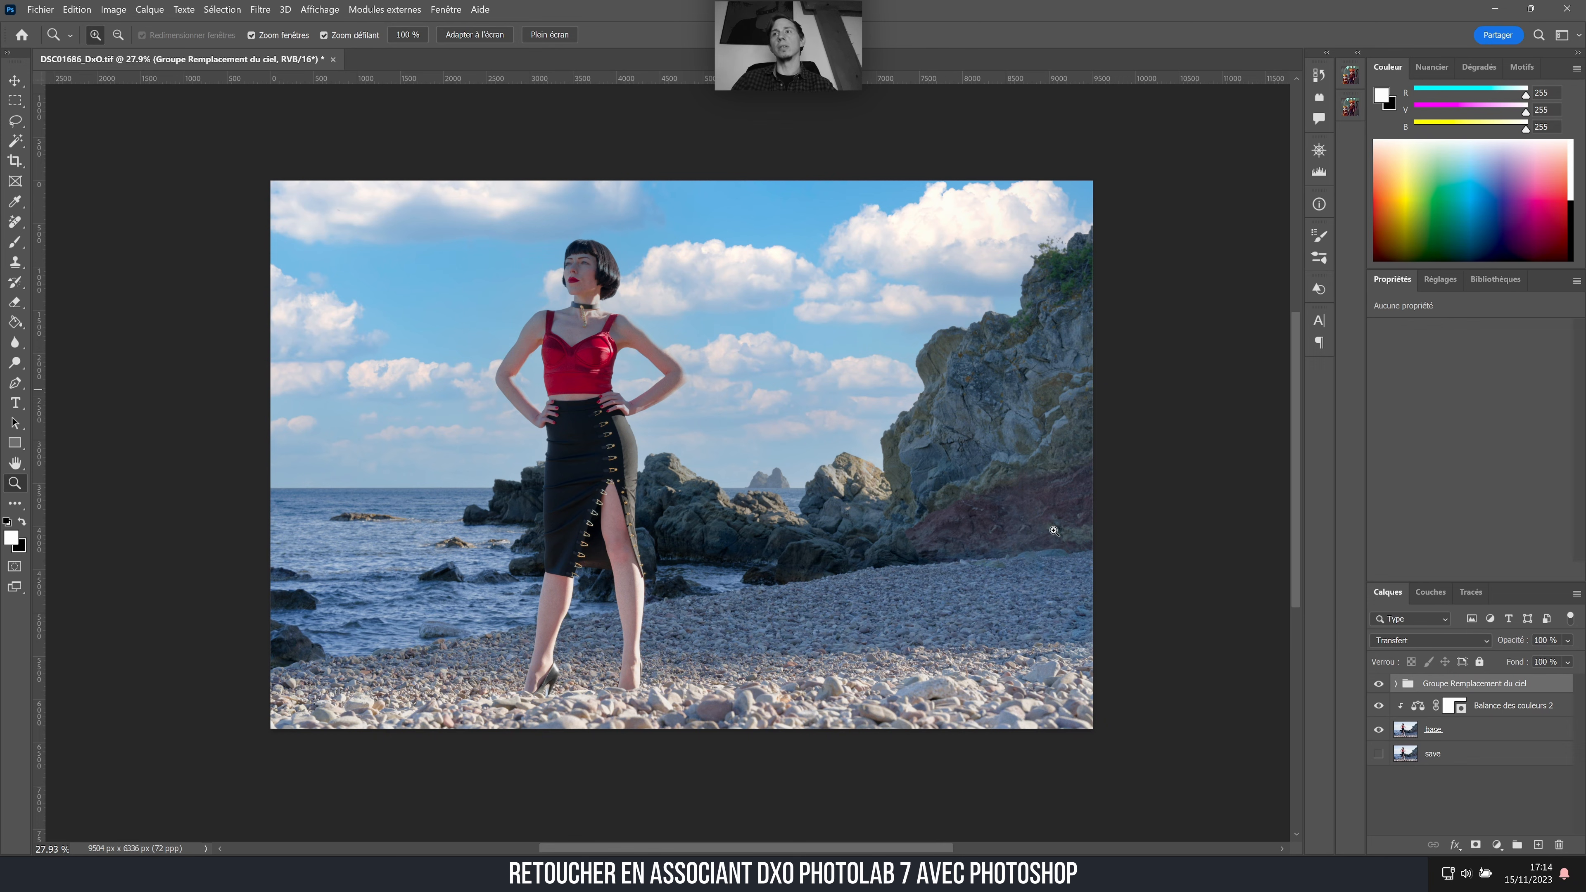
pyautogui.rightClick(1430, 683)
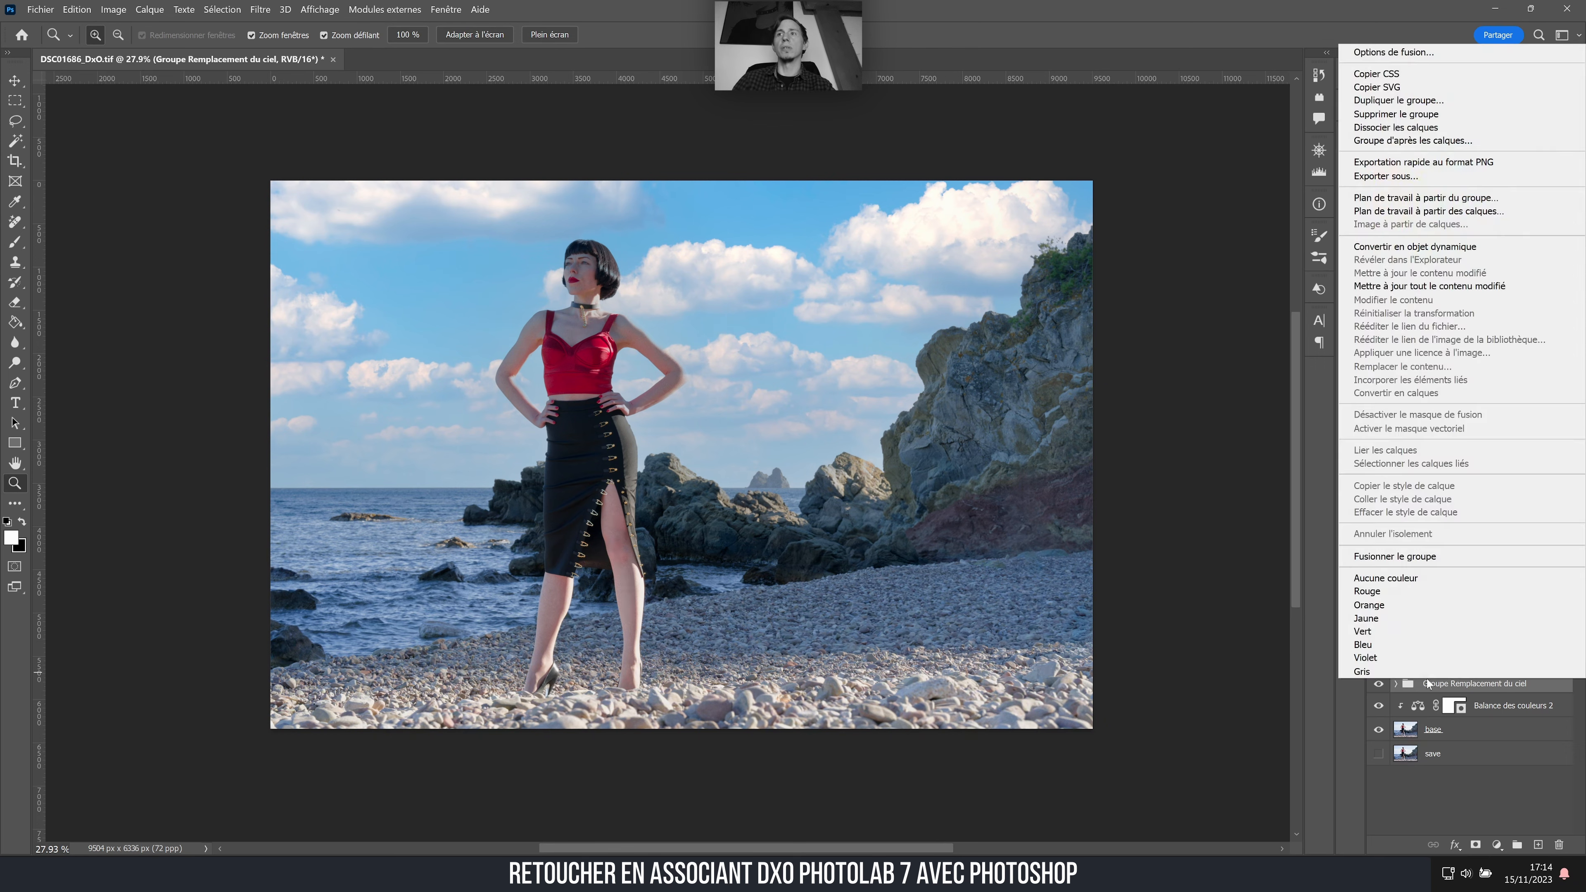
pyautogui.click(1428, 248)
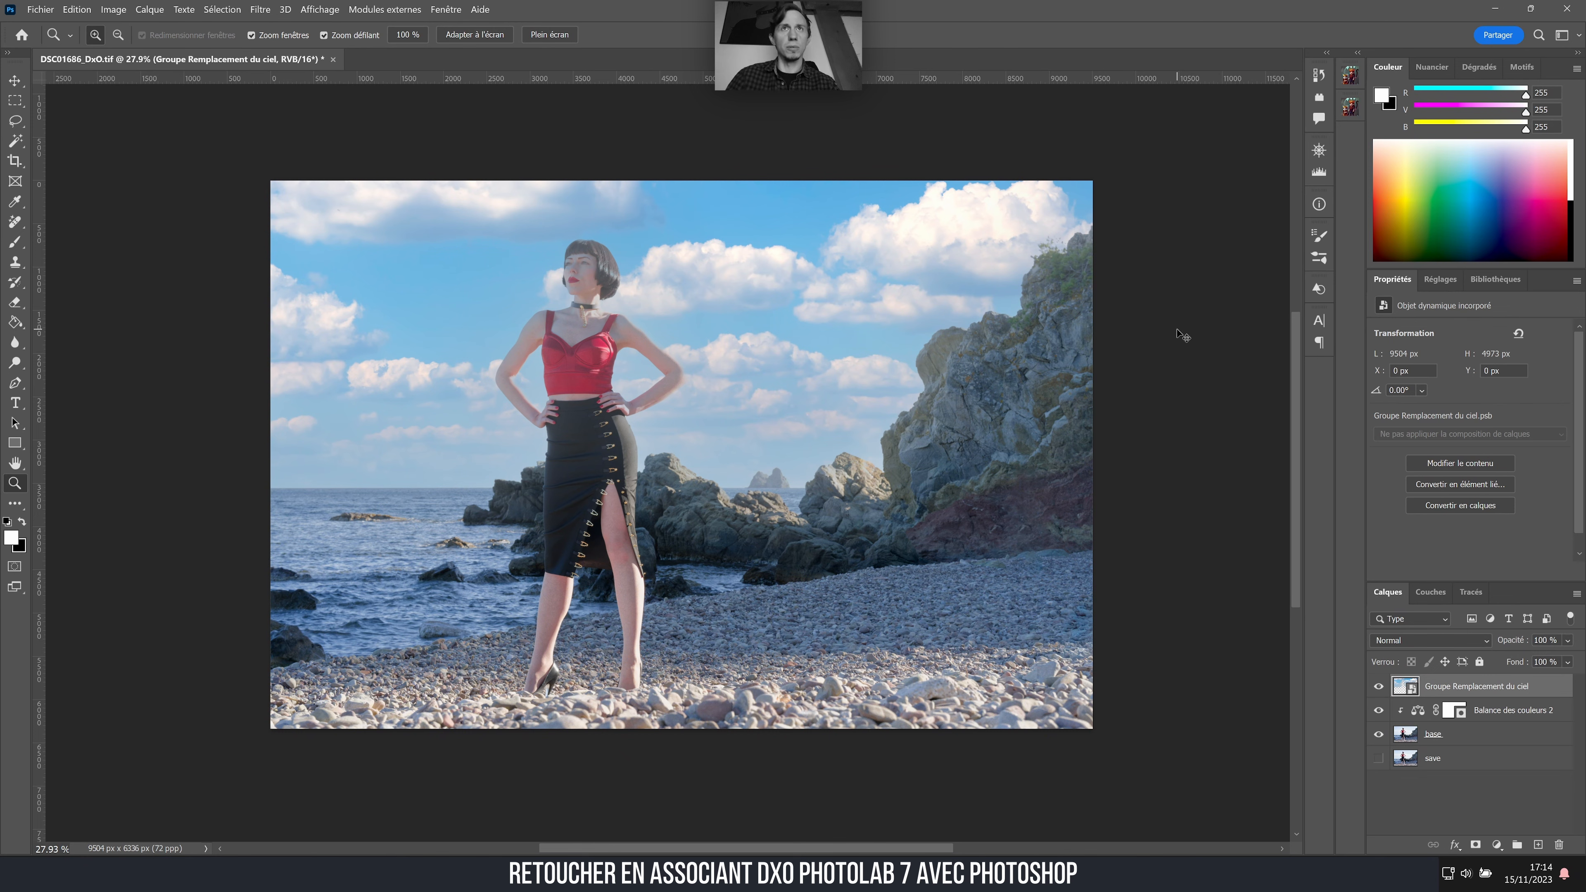
pyautogui.hotkey('ctrl', 'z')
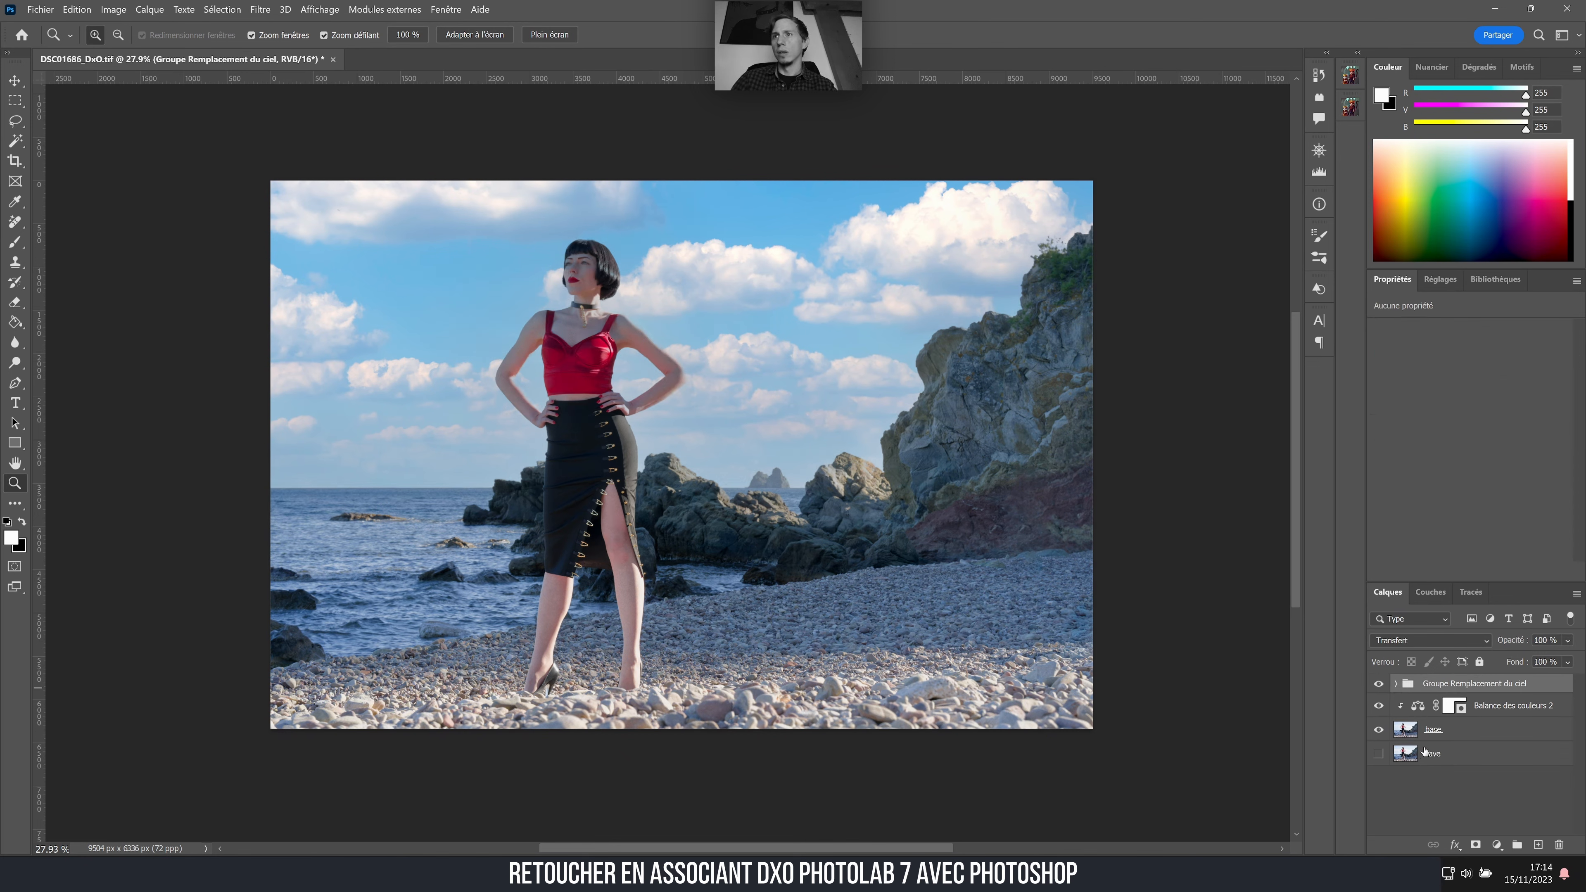
# - Duplicate the Ciel layer inside the sky replacement group and hide the original Ciel layer
pyautogui.click(1396, 684)
pyautogui.scroll(-3, 1472, 748)
pyautogui.scroll(2, 1473, 748)
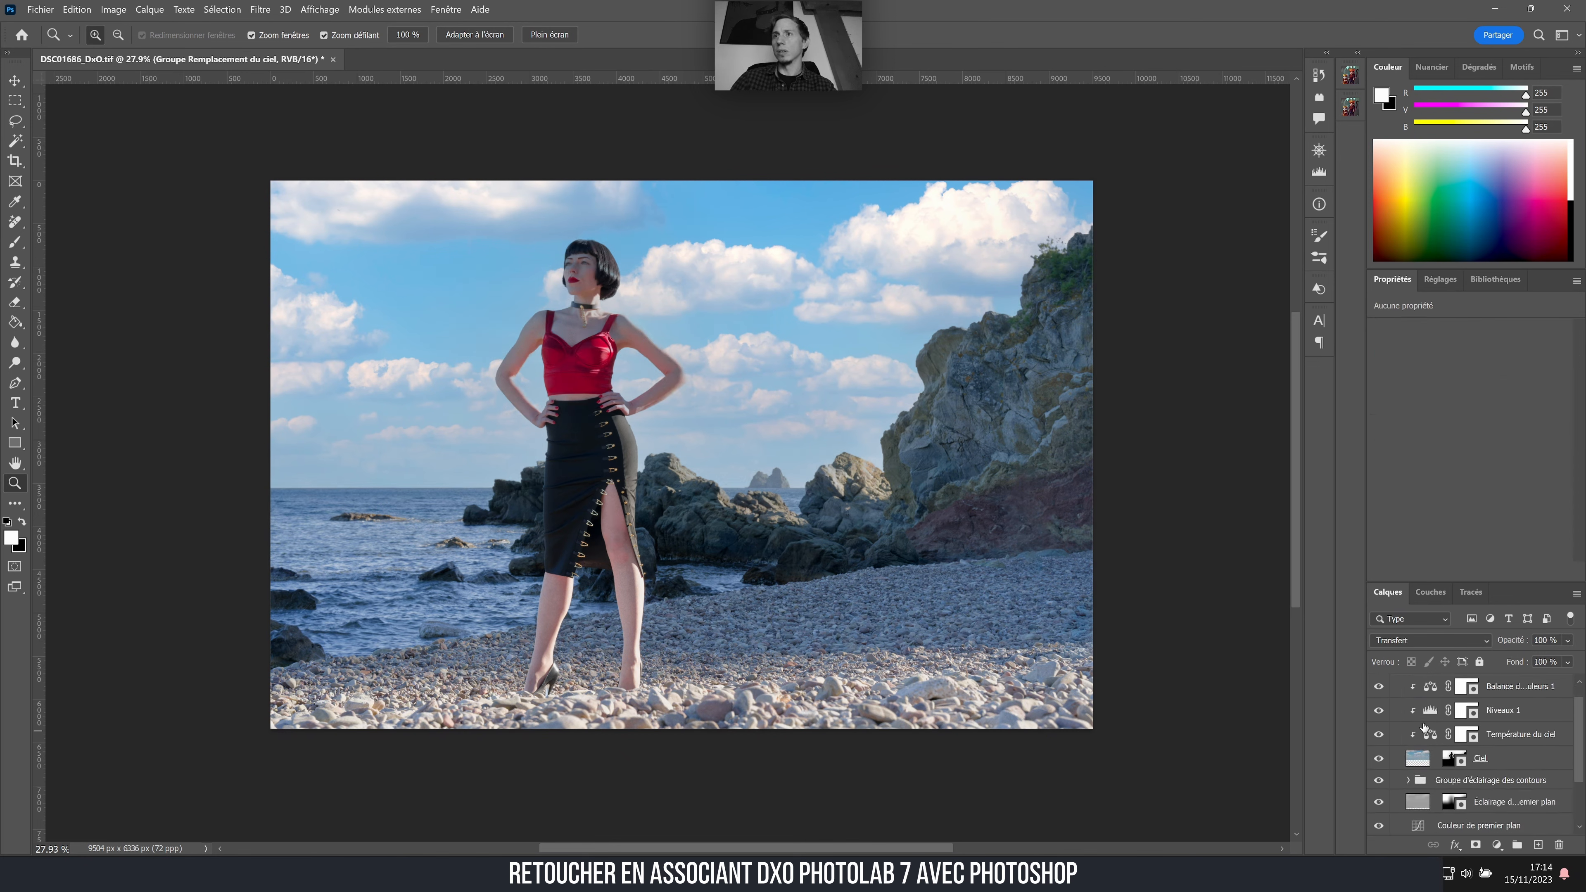
pyautogui.click(1430, 758)
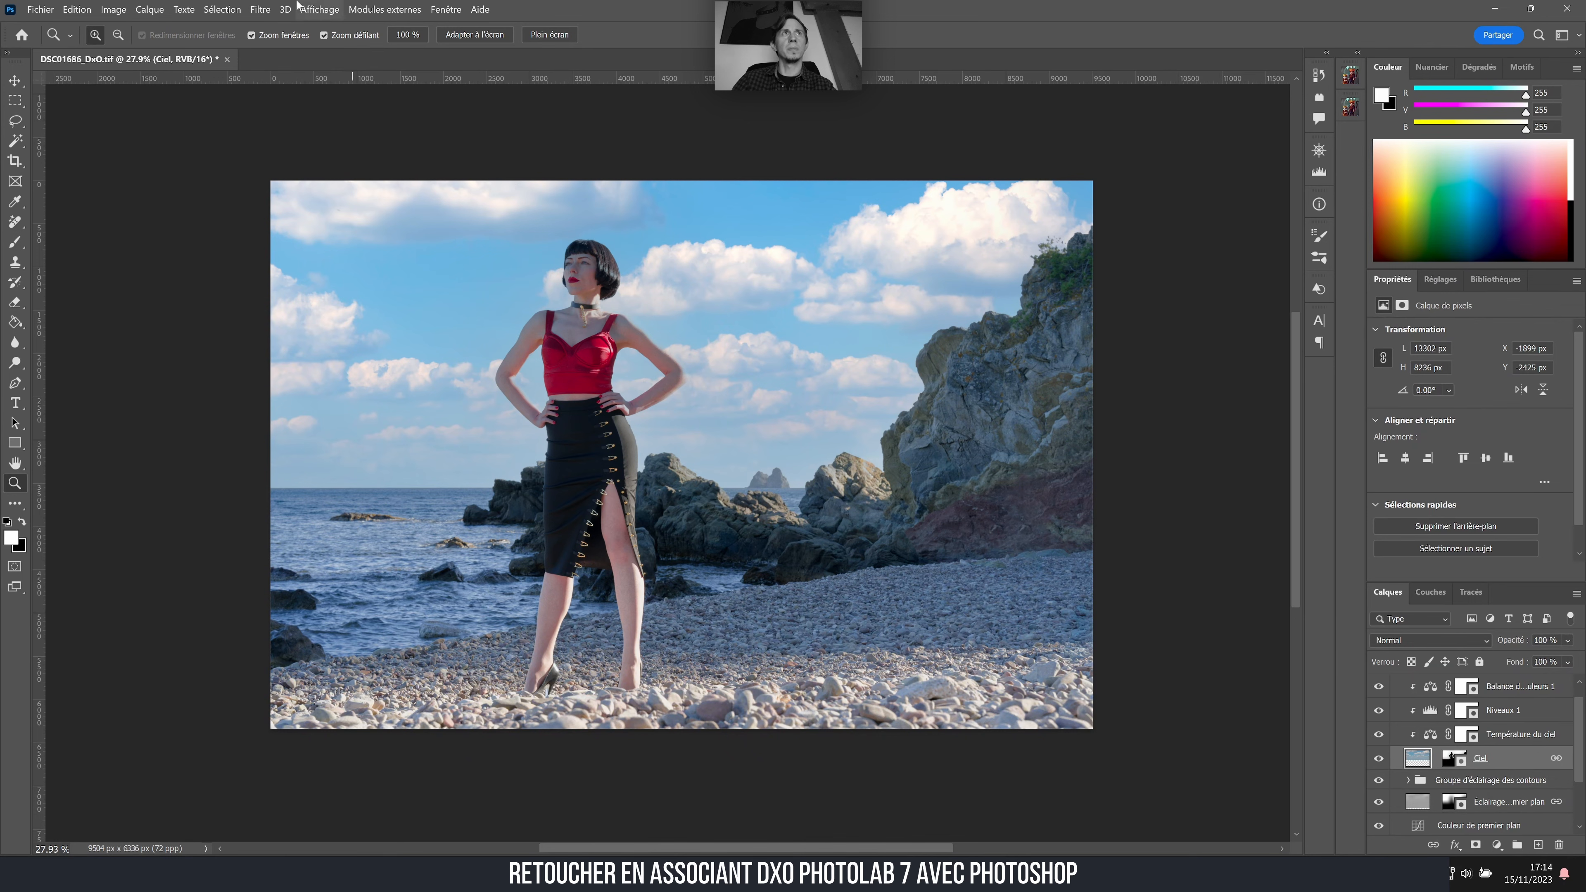
pyautogui.click(260, 9)
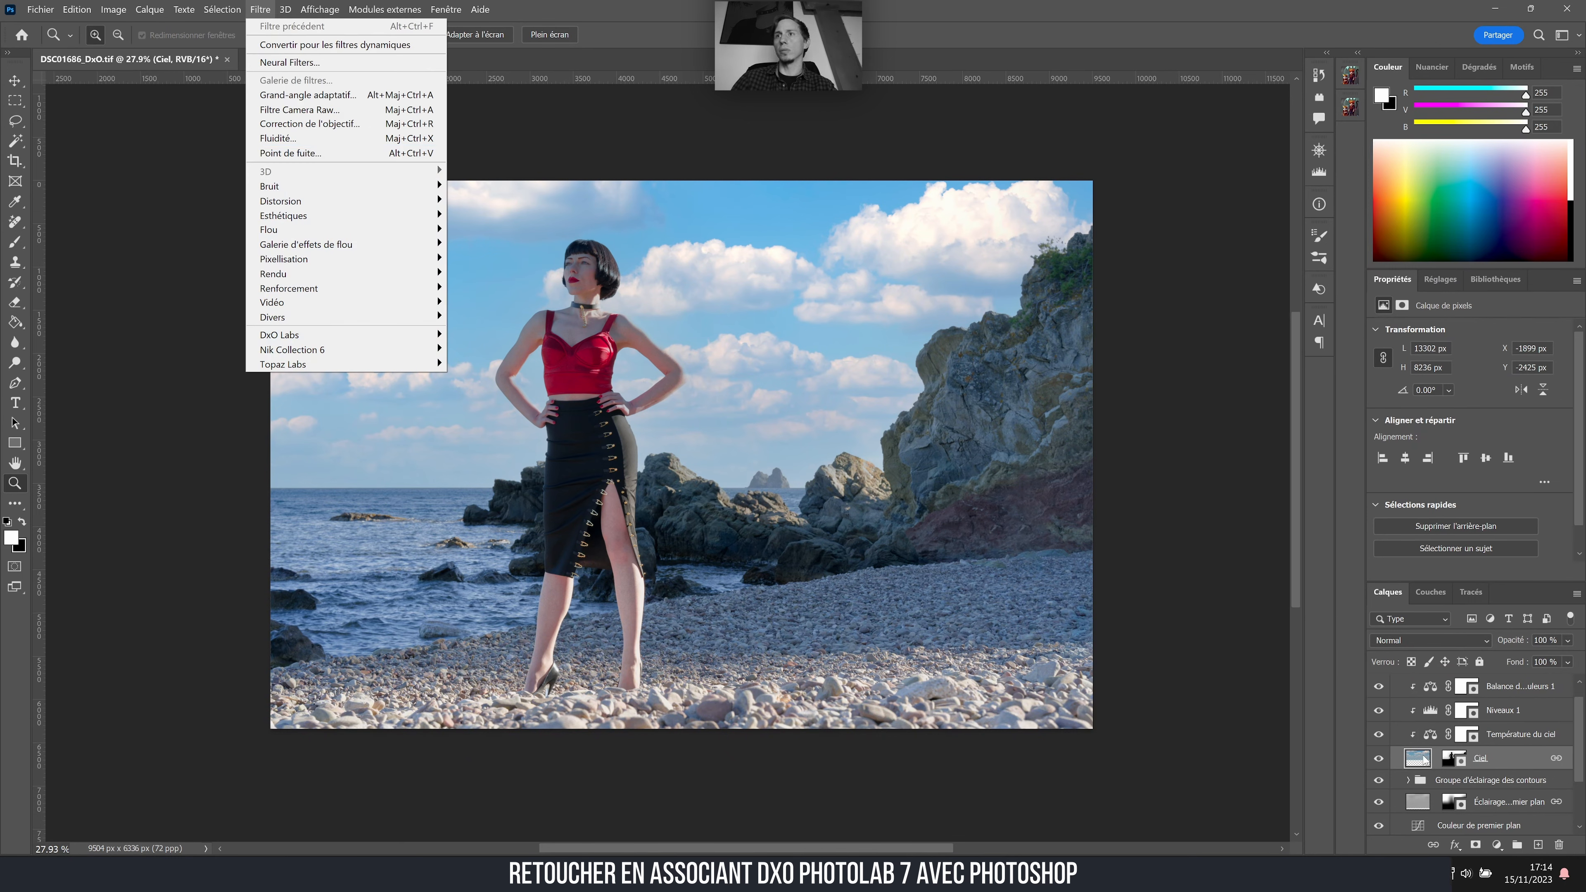
pyautogui.press('Escape')
pyautogui.hotkey('ctrl', 'j')
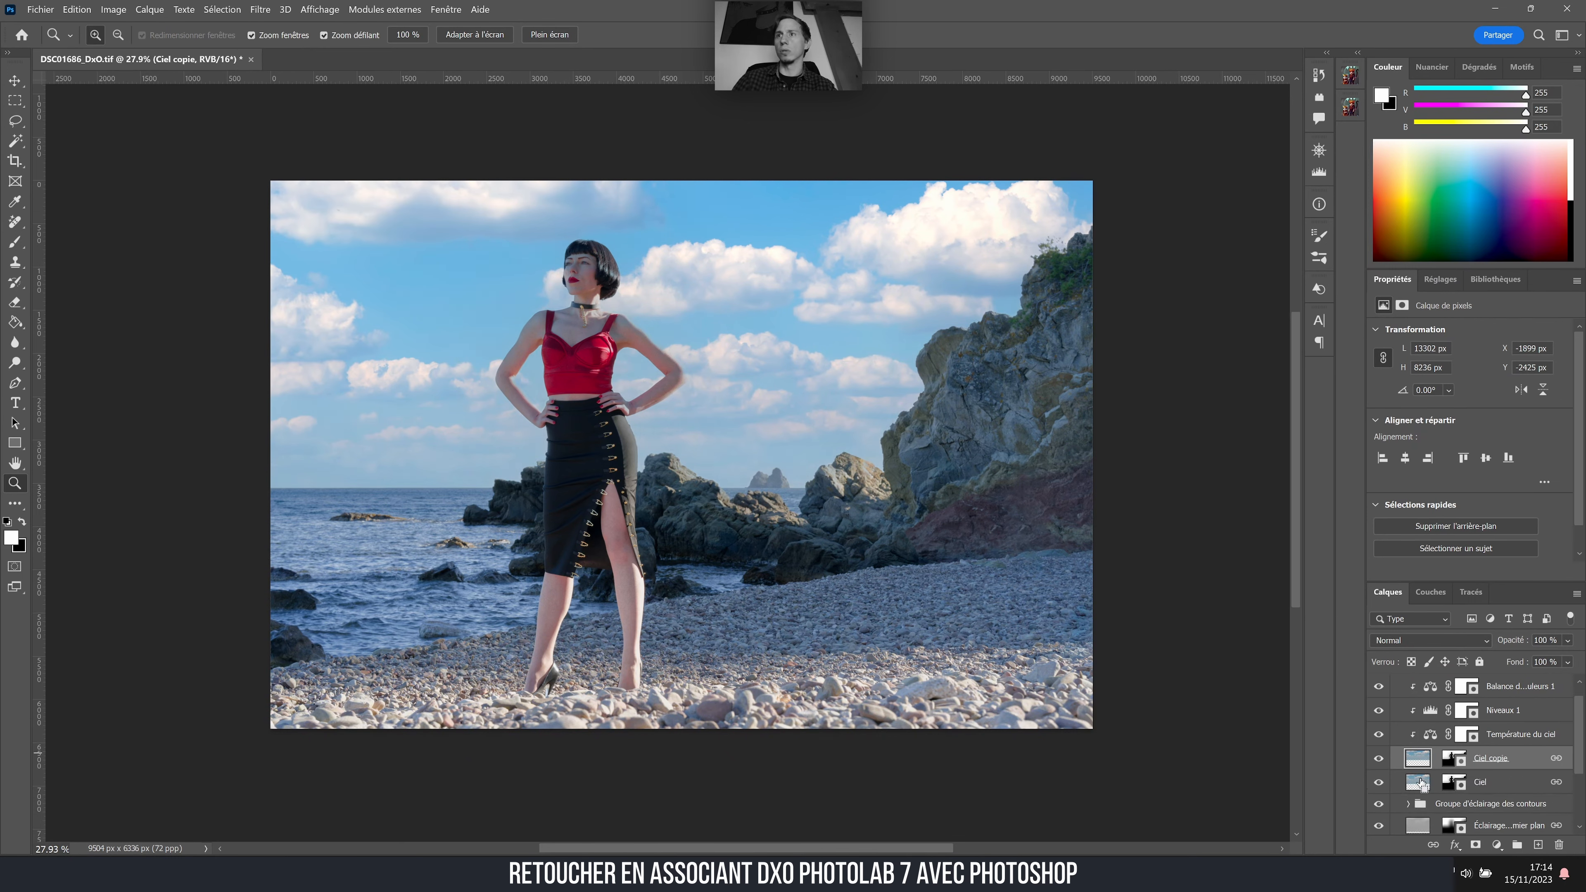
pyautogui.click(1379, 782)
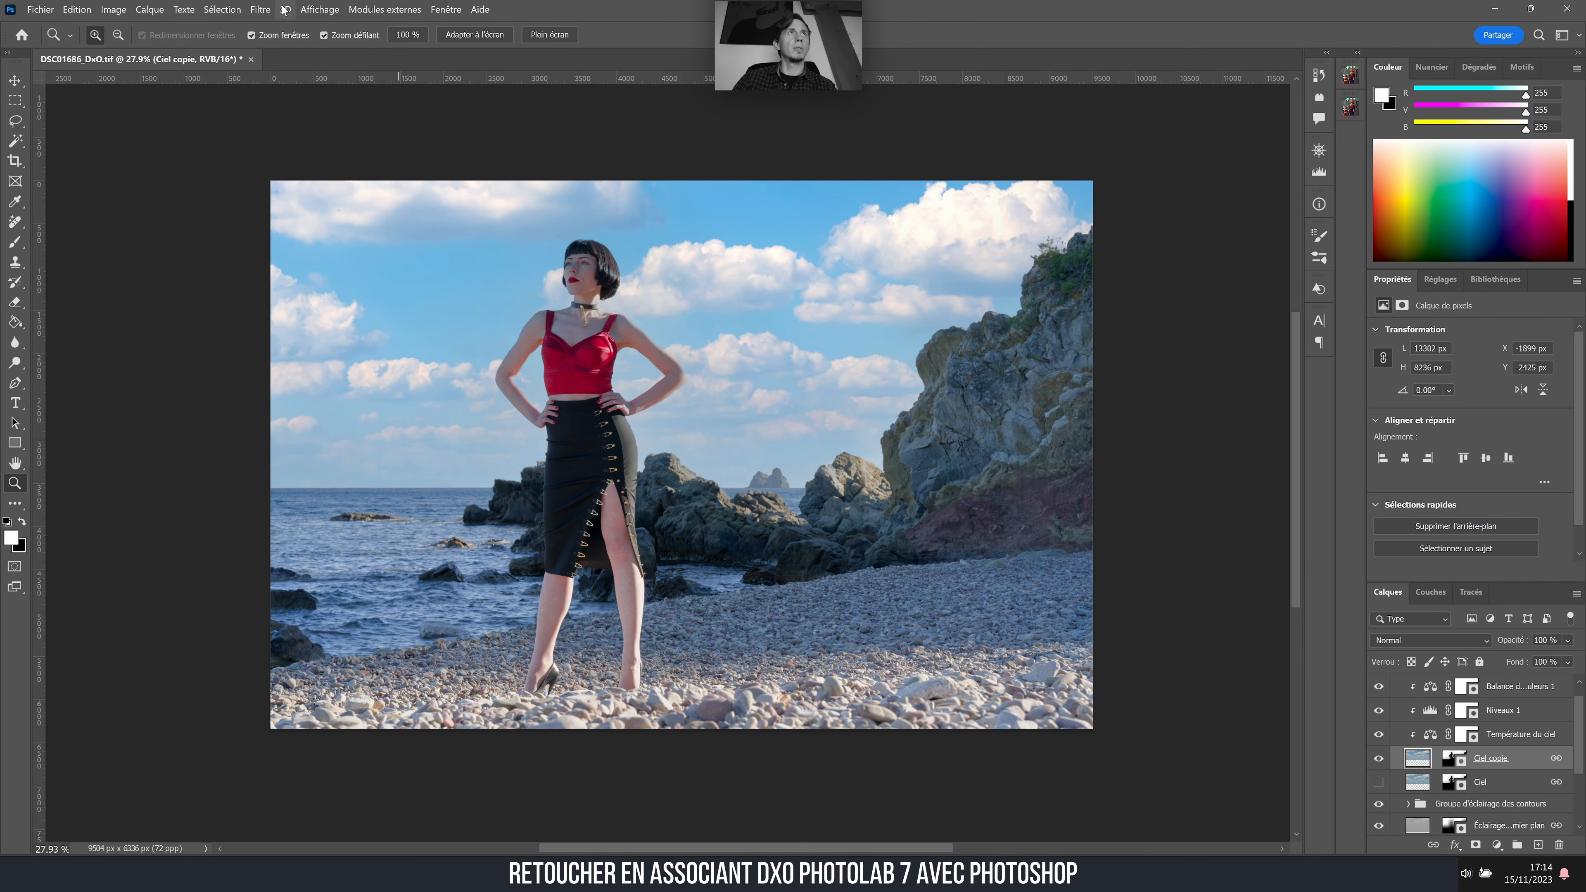
# - Apply the Camera Raw filter to the duplicated sky layer with grain 18, grain size 32 and roughness 69
pyautogui.click(260, 10)
pyautogui.click(299, 111)
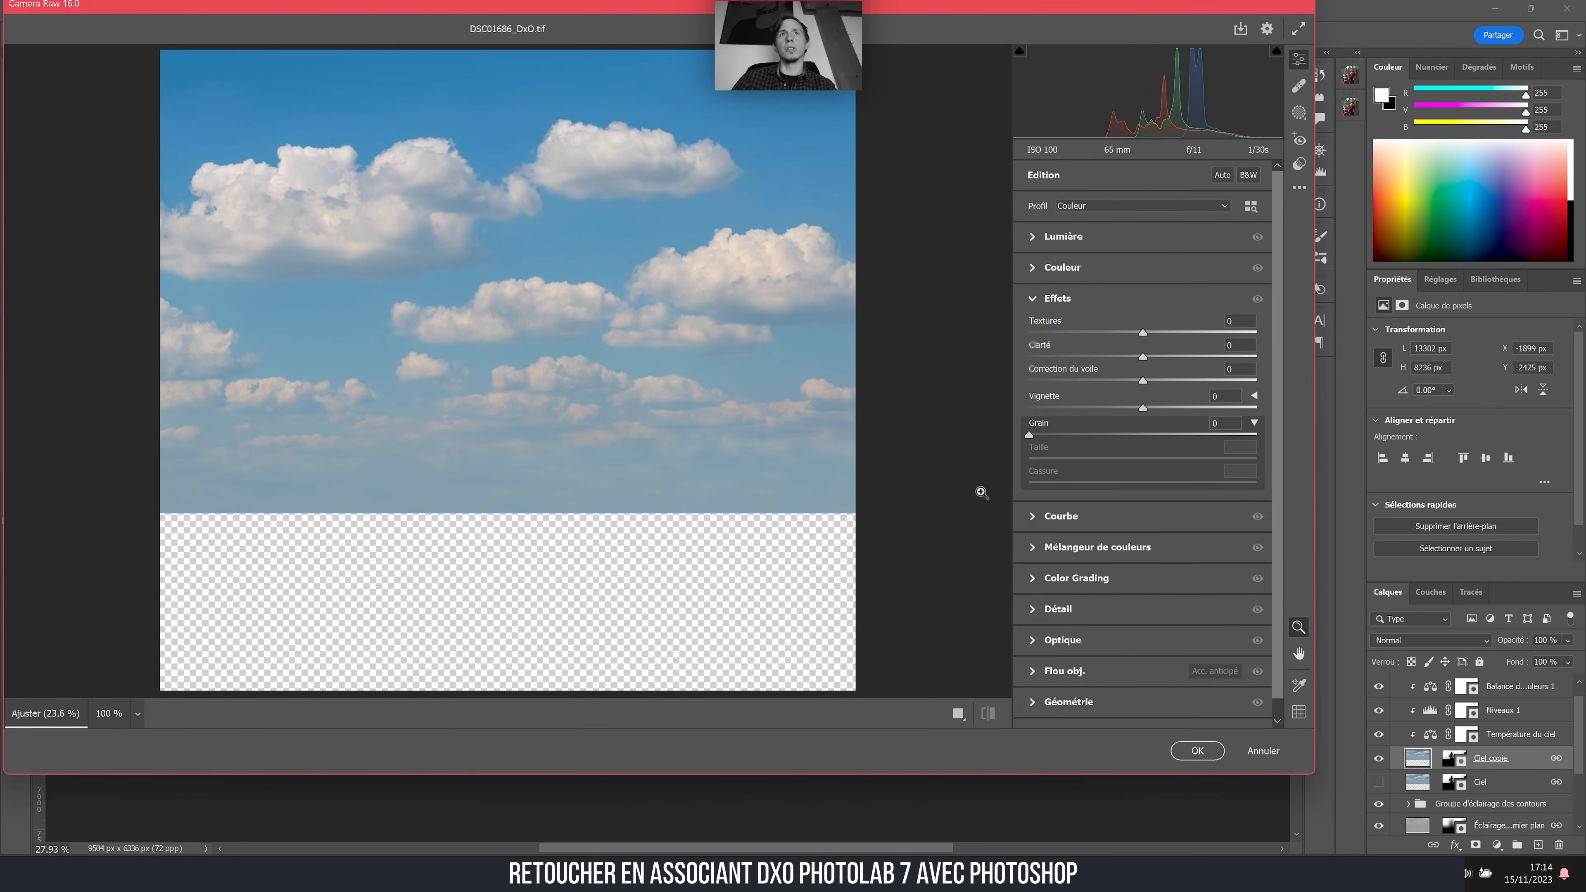
pyautogui.click(1034, 615)
pyautogui.click(1034, 300)
pyautogui.click(486, 290)
pyautogui.click(485, 290)
pyautogui.click(485, 290)
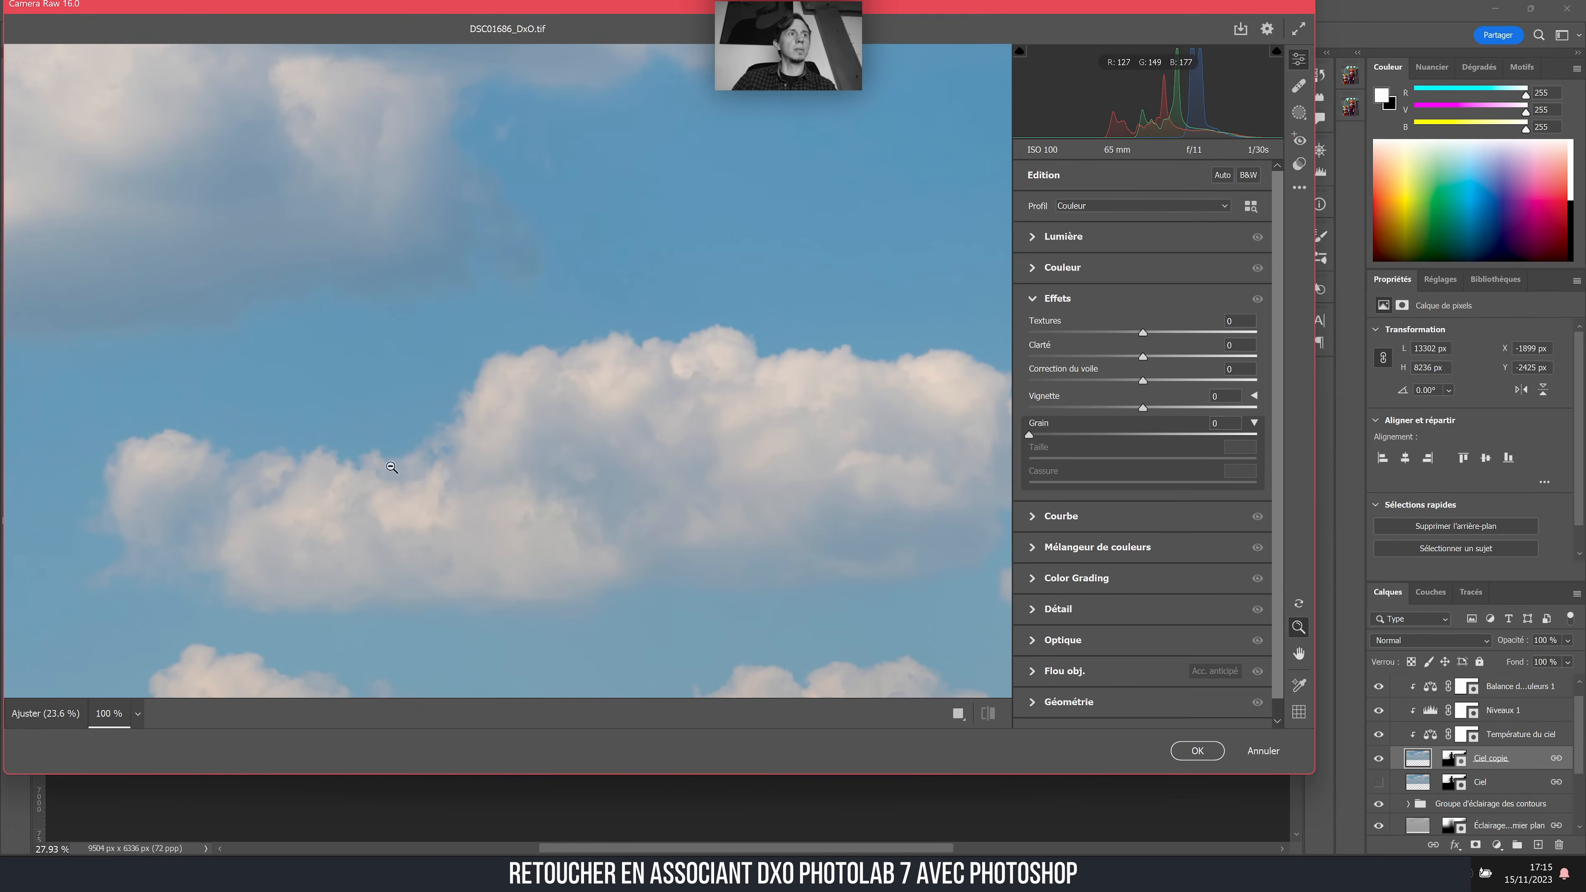
pyautogui.click(1090, 435)
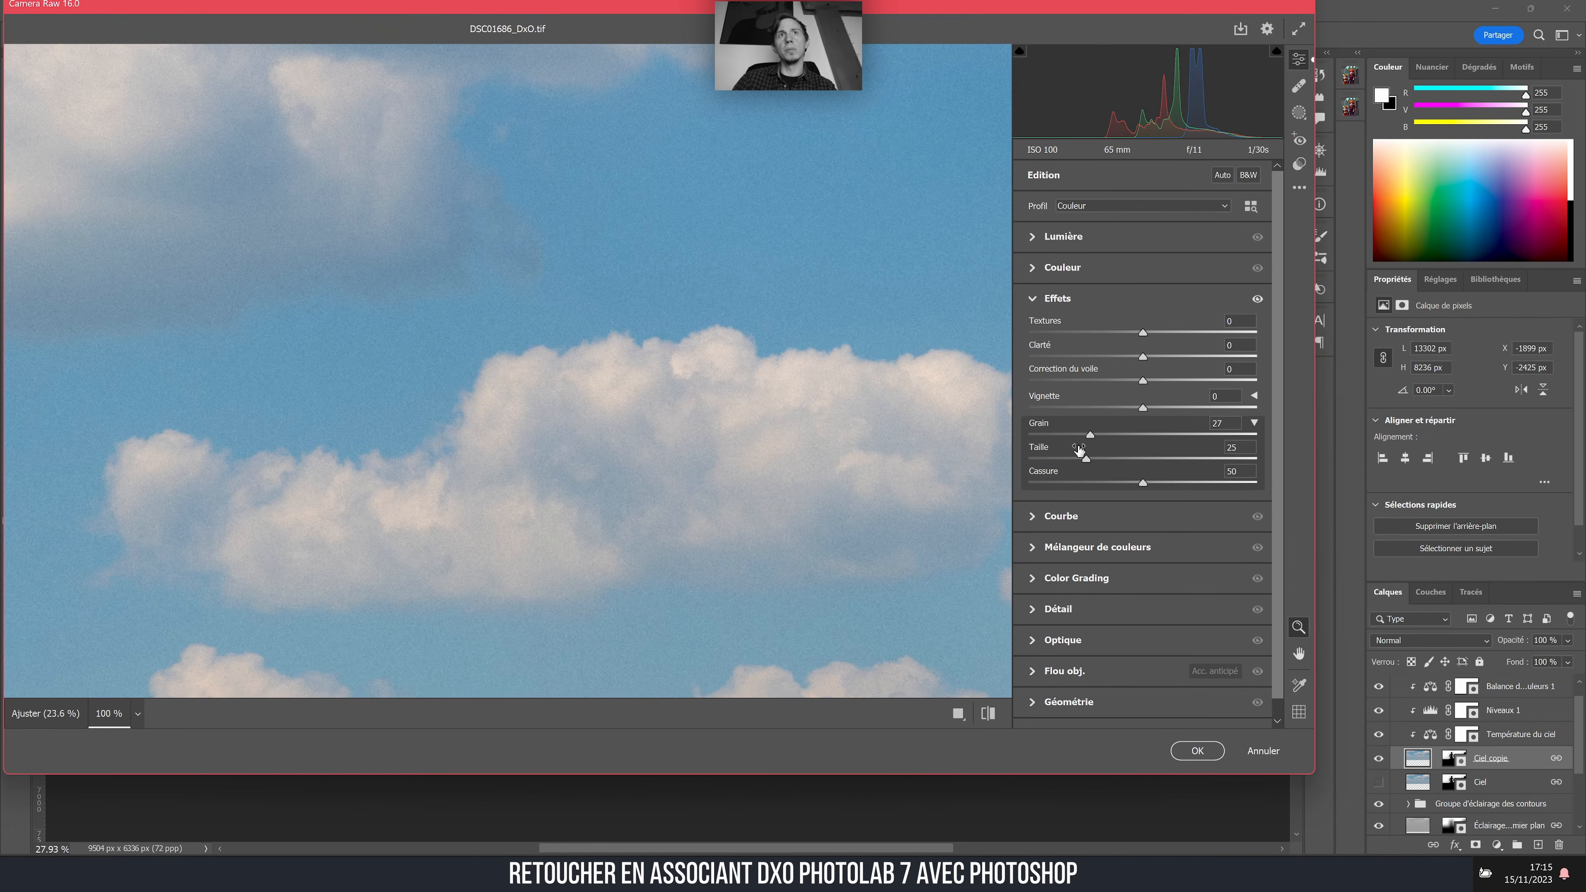
pyautogui.click(1079, 435)
pyautogui.click(1185, 482)
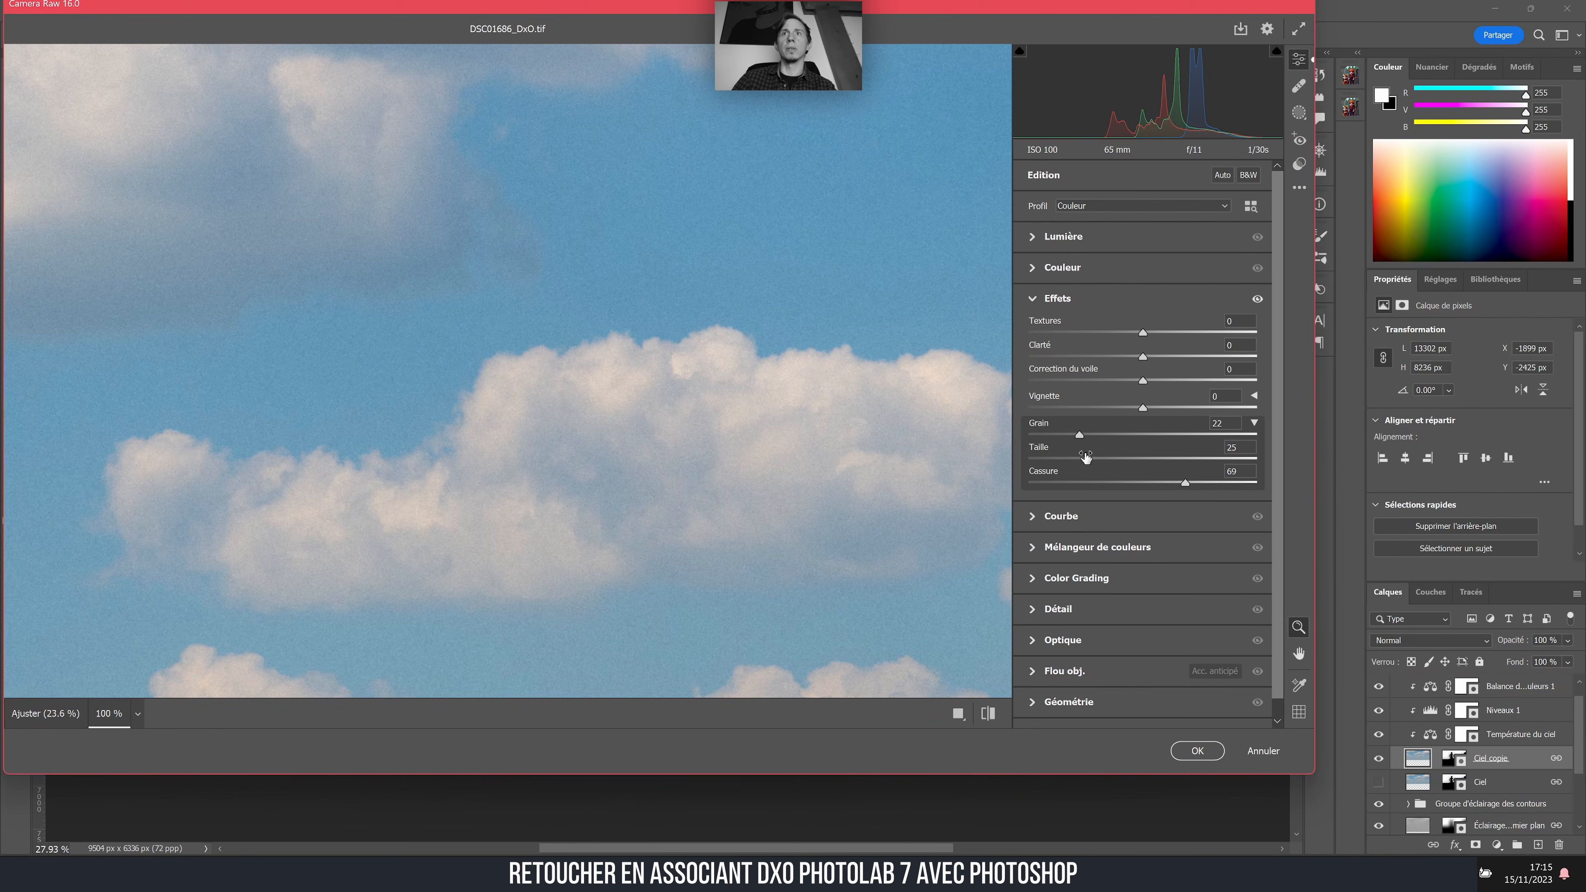
pyautogui.click(1070, 435)
pyautogui.moveTo(1086, 460)
pyautogui.mouseDown()
pyautogui.moveTo(1128, 465)
pyautogui.moveTo(1078, 465)
pyautogui.moveTo(1102, 469)
pyautogui.mouseUp()
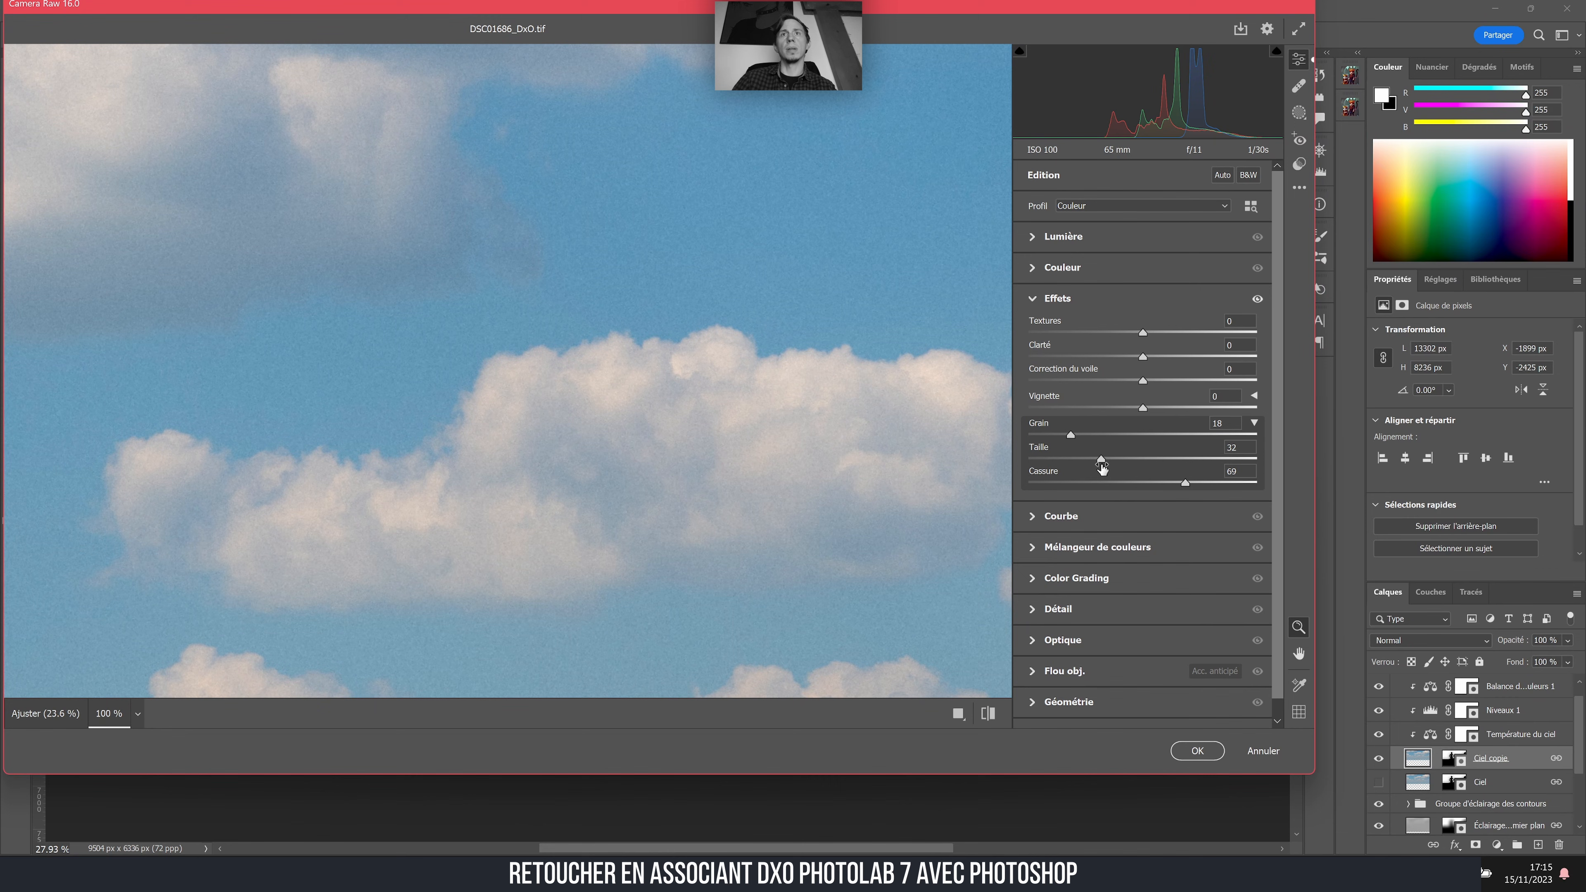
pyautogui.click(1211, 755)
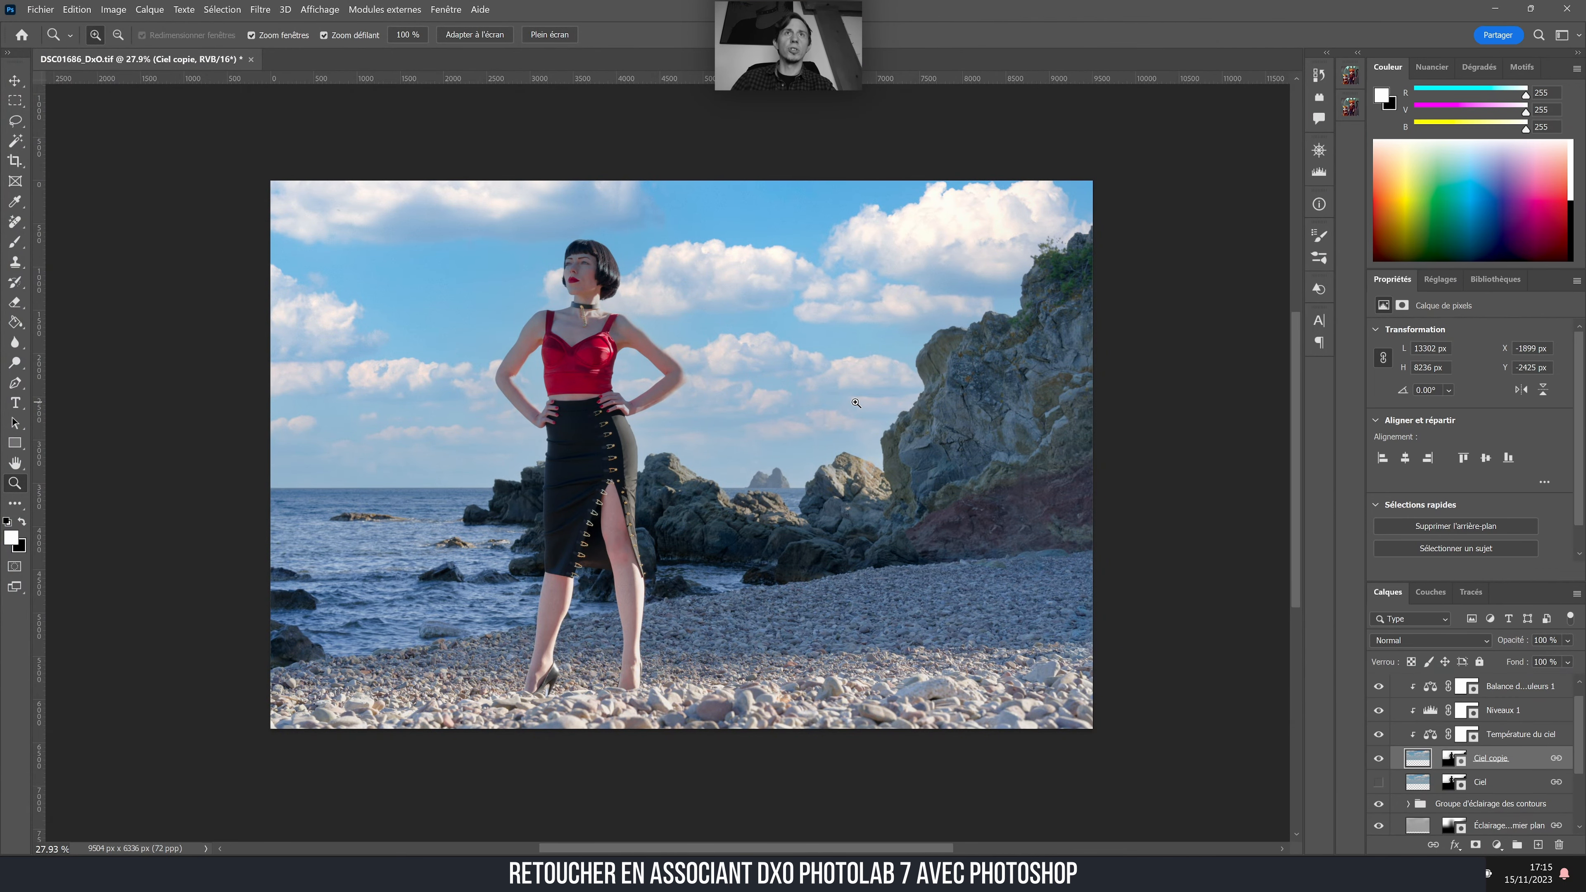
# - Examine the grain in the sky against the rocks, the cliff and the model at 100%, and zoom out to the whole photo
pyautogui.doubleClick(14, 485)
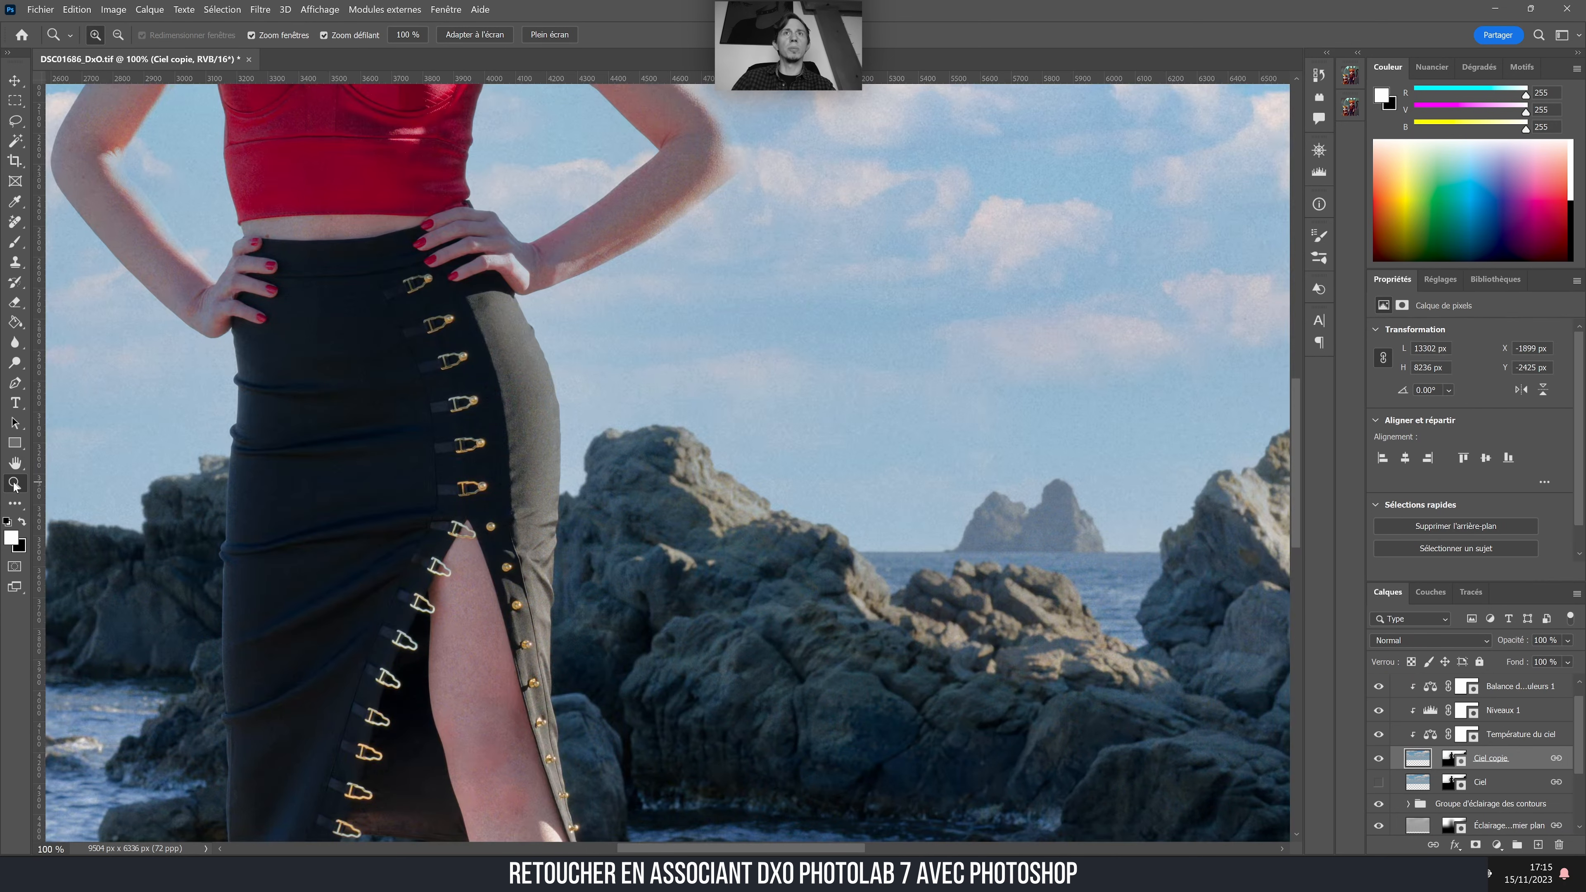
pyautogui.moveTo(943, 482); pyautogui.dragTo(350, 400)
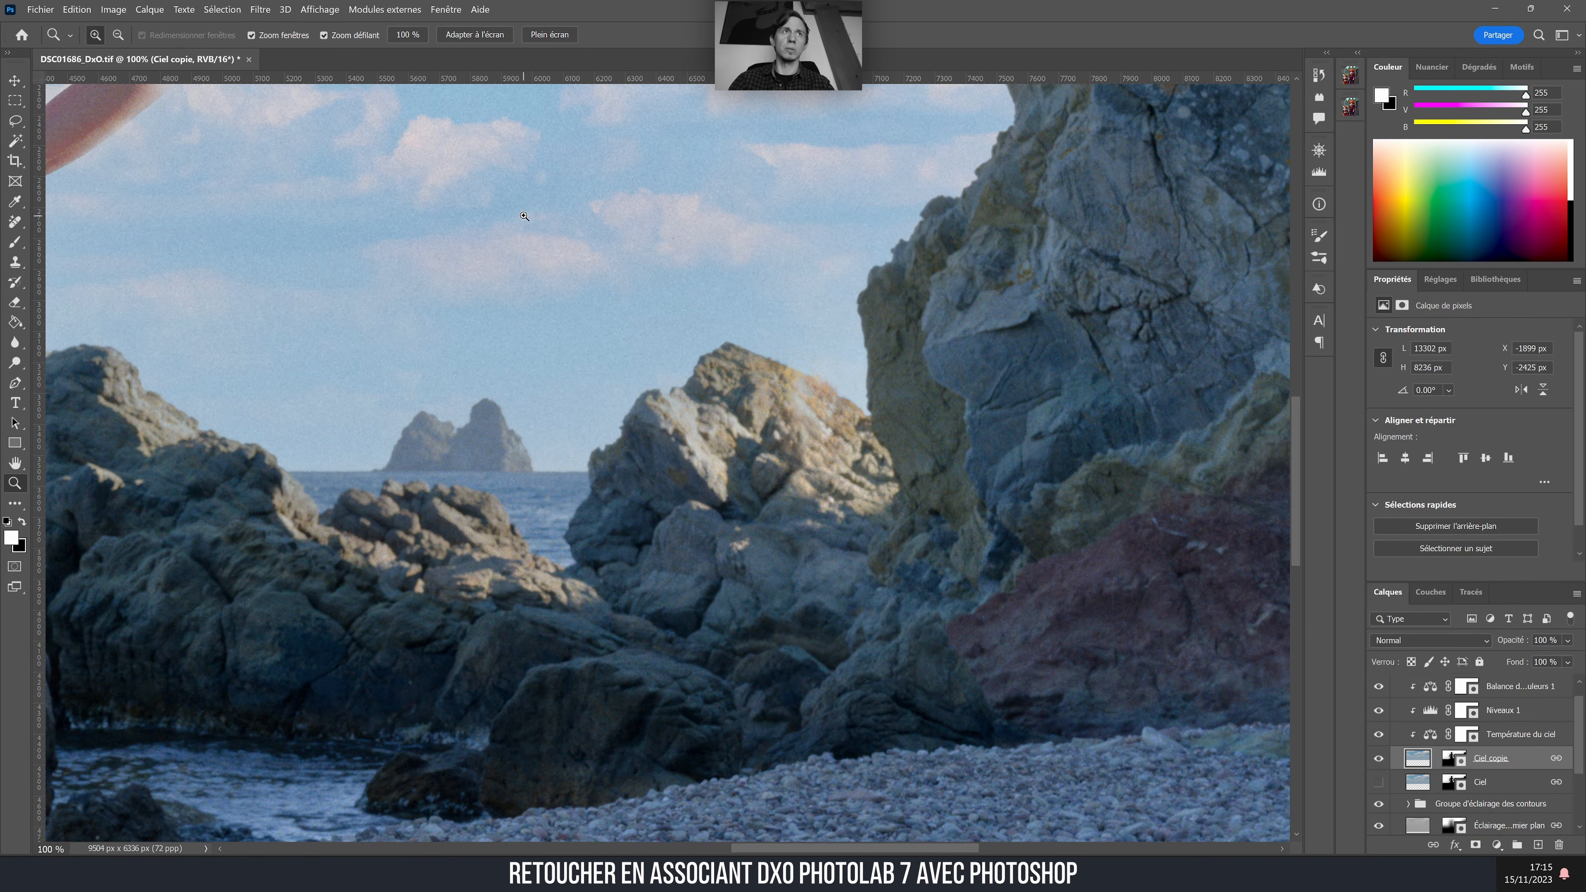
pyautogui.hotkey('ctrl', '-')
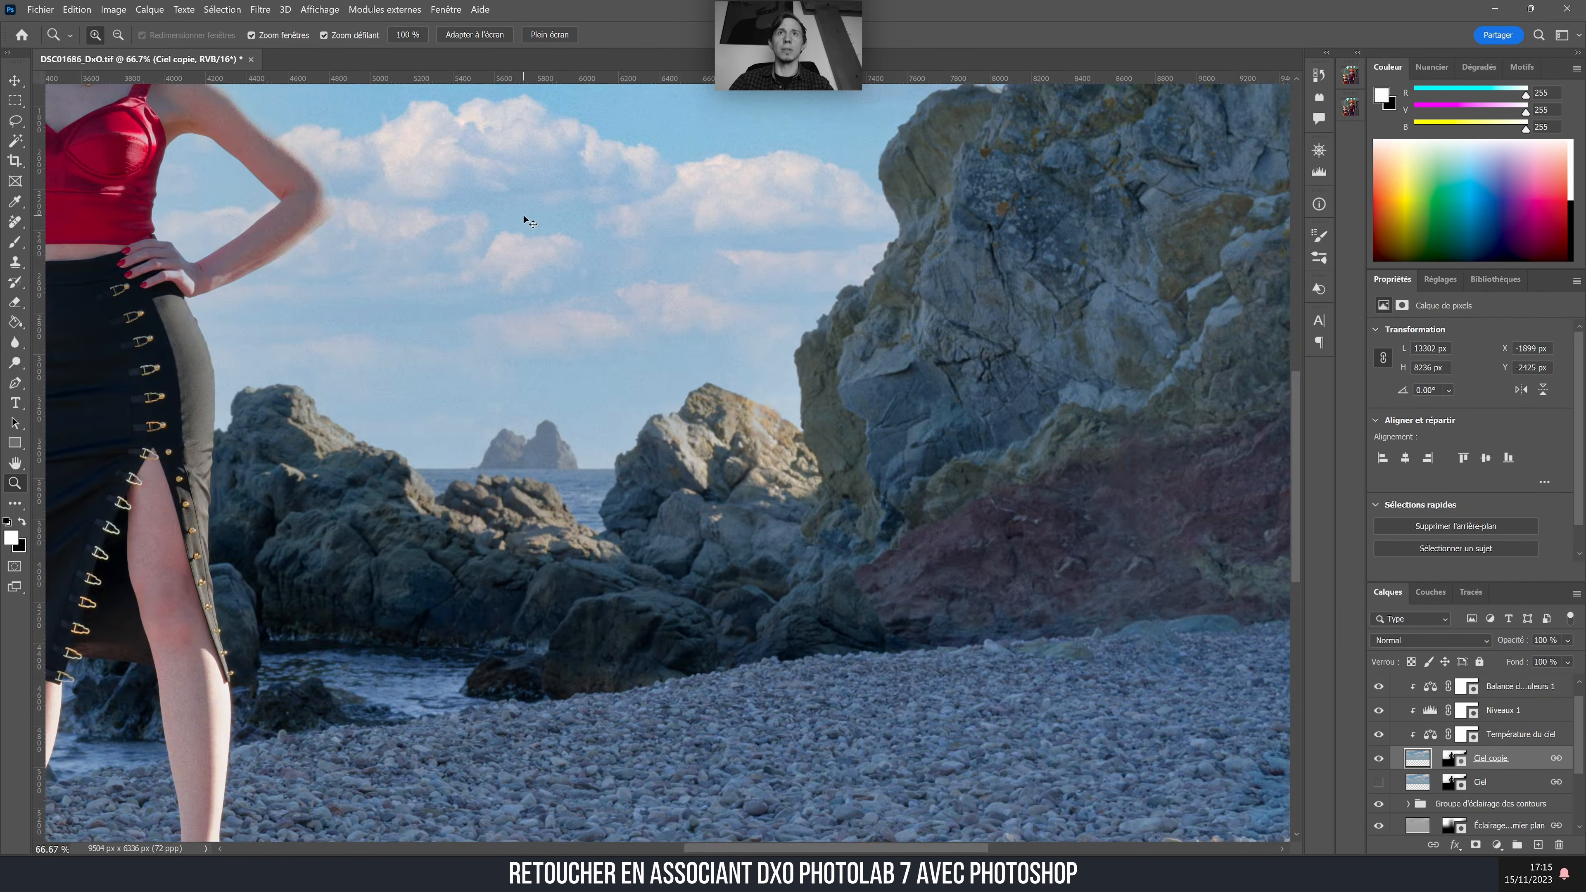
pyautogui.hotkey('ctrl', '+')
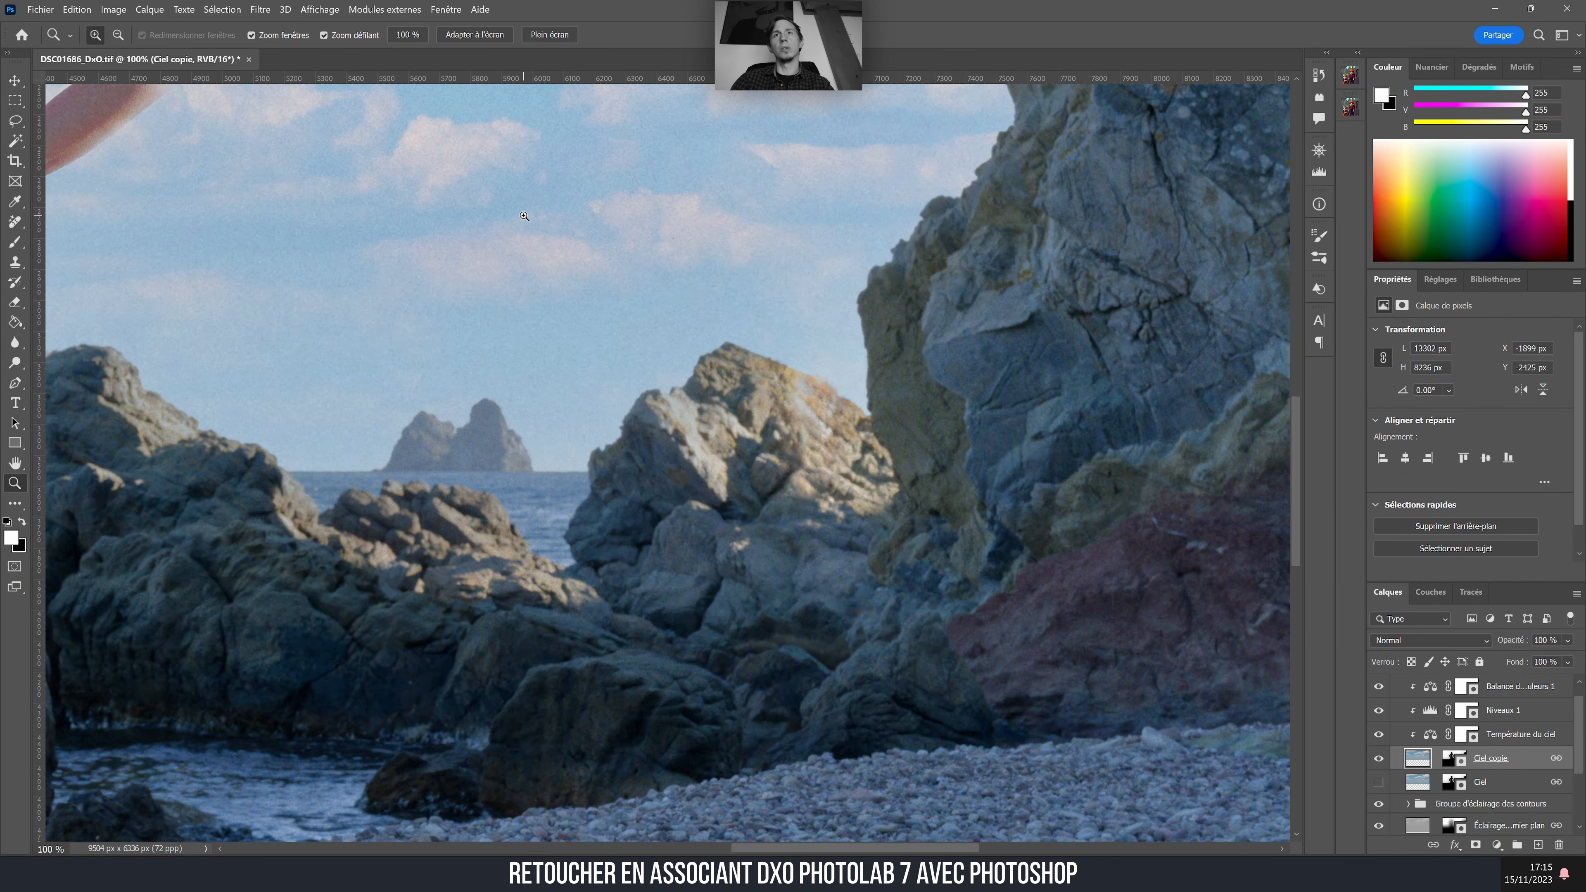
pyautogui.moveTo(477, 416); pyautogui.dragTo(1110, 282)
pyautogui.moveTo(662, 293); pyautogui.dragTo(1099, 402)
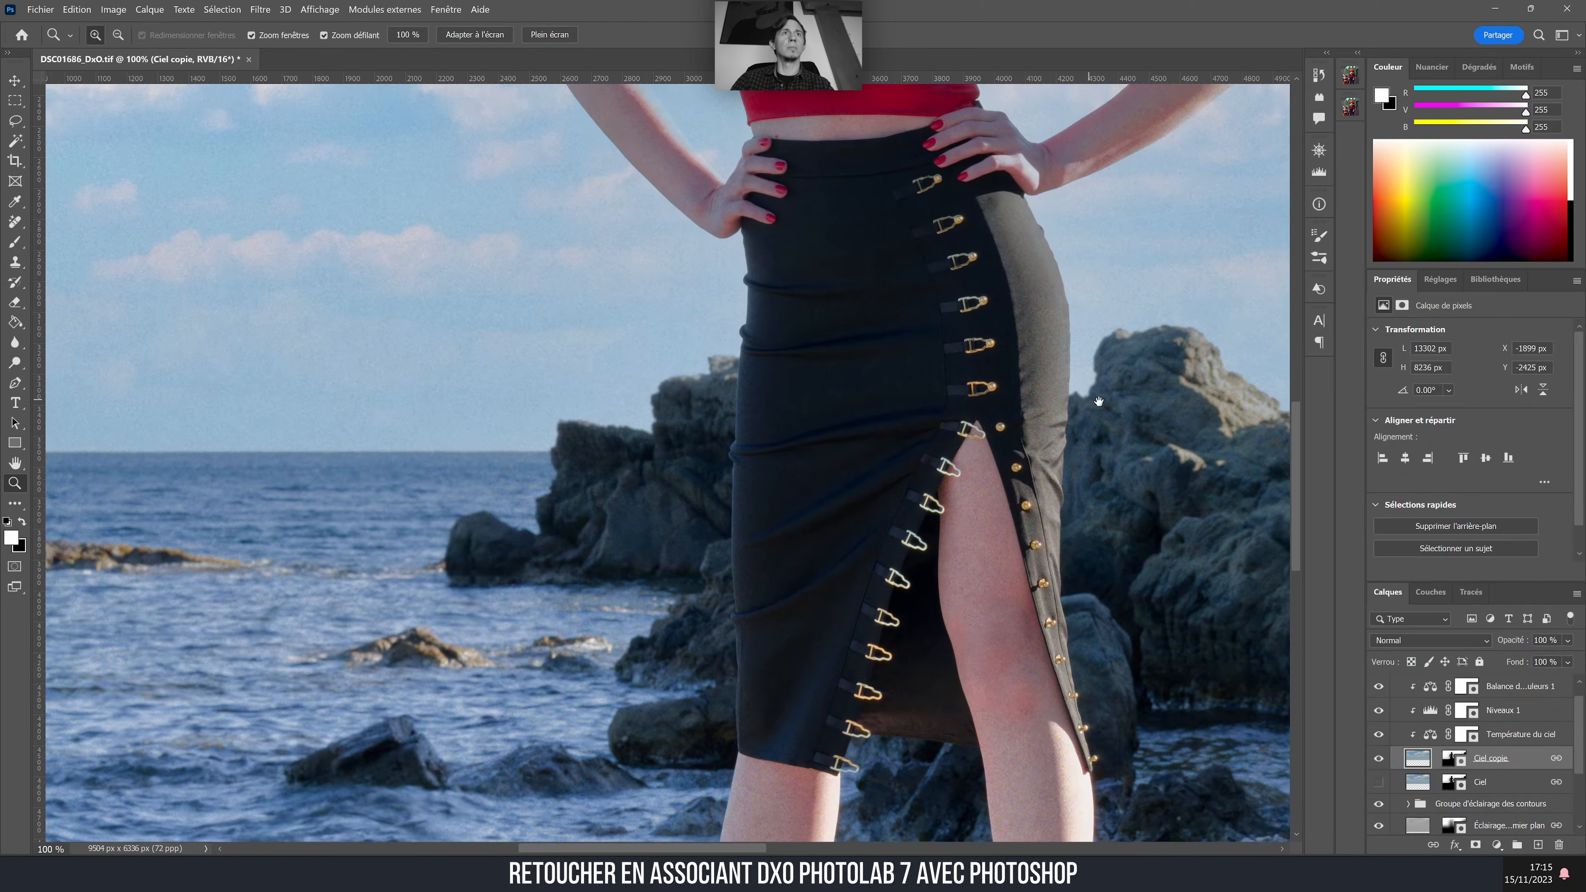
pyautogui.moveTo(954, 355); pyautogui.dragTo(315, 675)
pyautogui.moveTo(963, 398); pyautogui.dragTo(694, 318)
pyautogui.scroll(3, 789, 329)
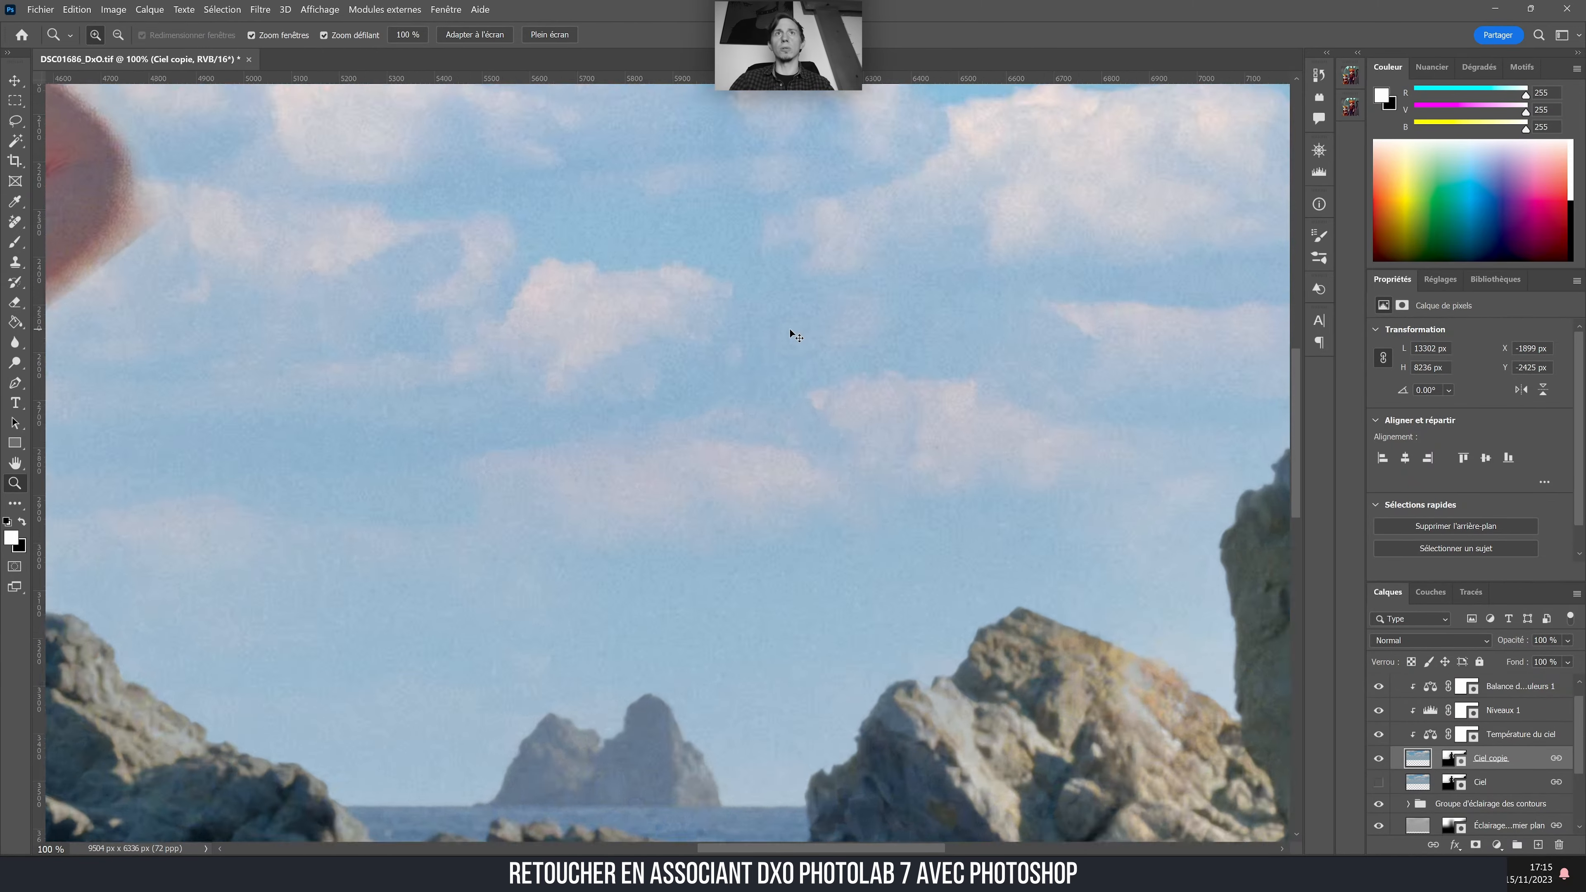
pyautogui.scroll(-4, 789, 328)
pyautogui.scroll(-2, 790, 329)
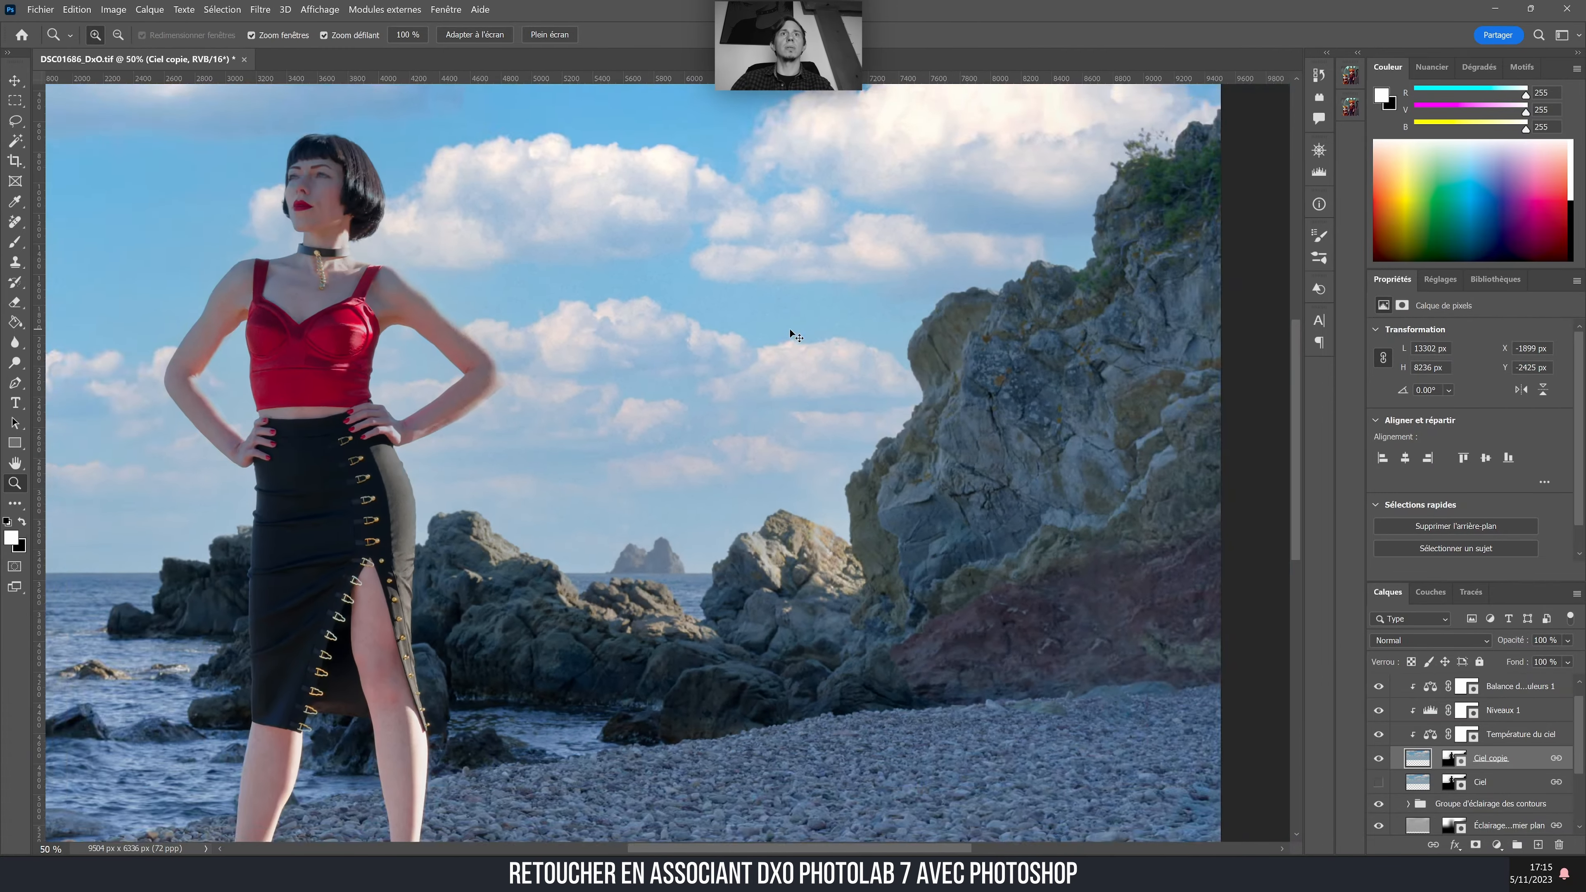
pyautogui.moveTo(786, 329); pyautogui.dragTo(861, 327)
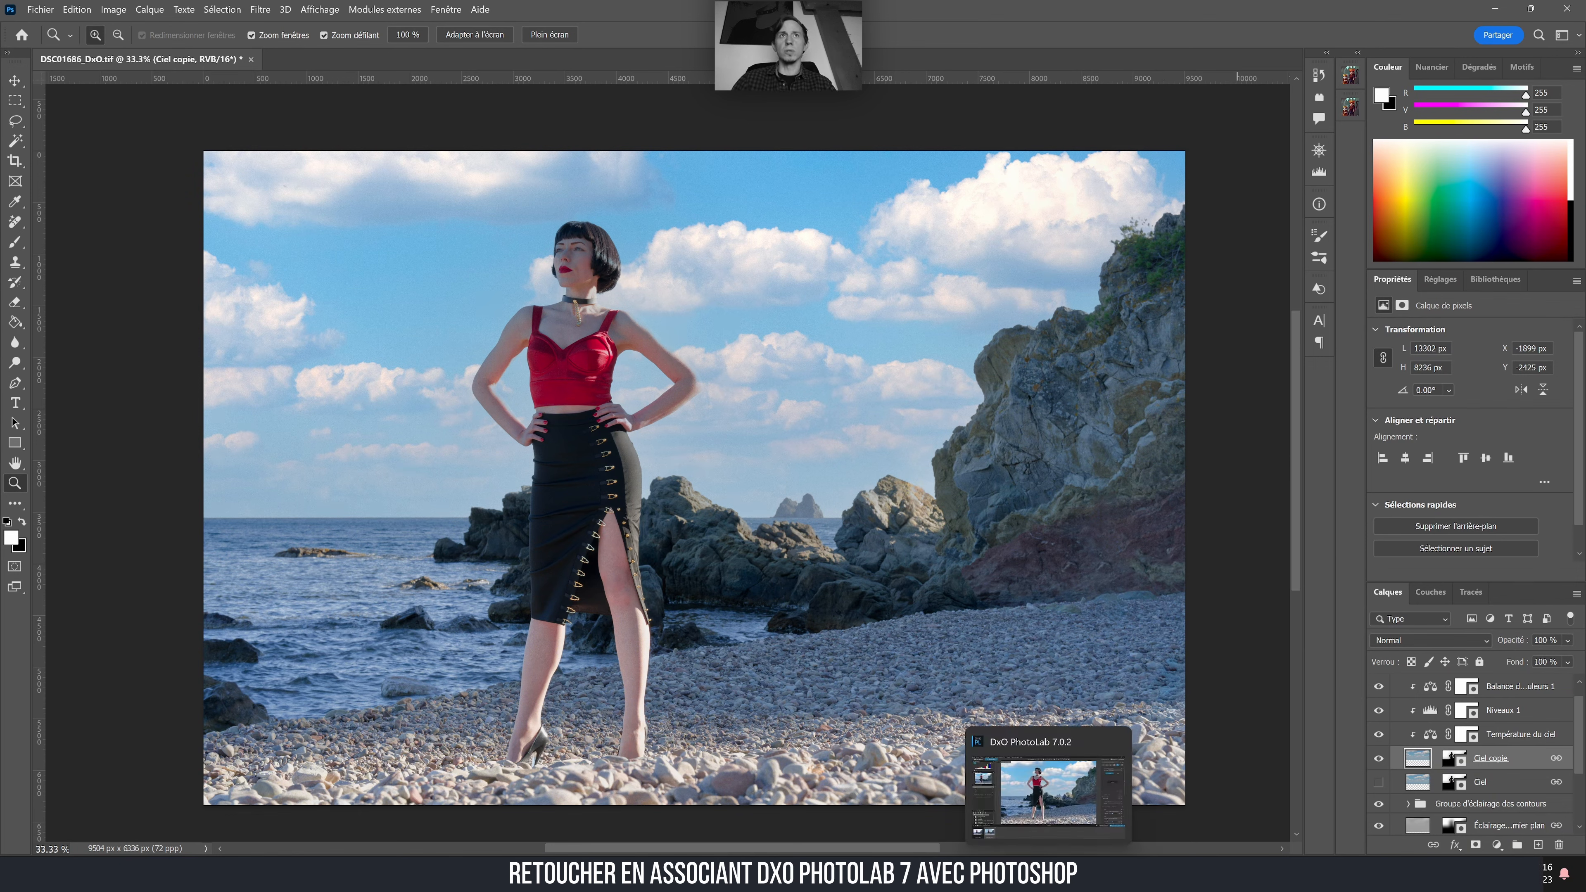
# - Switch to DxO PhotoLab and compare the original DSC01686.ARW with the retouched DSC01686_DxO.tif
pyautogui.click(1045, 854)
pyautogui.click(59, 806)
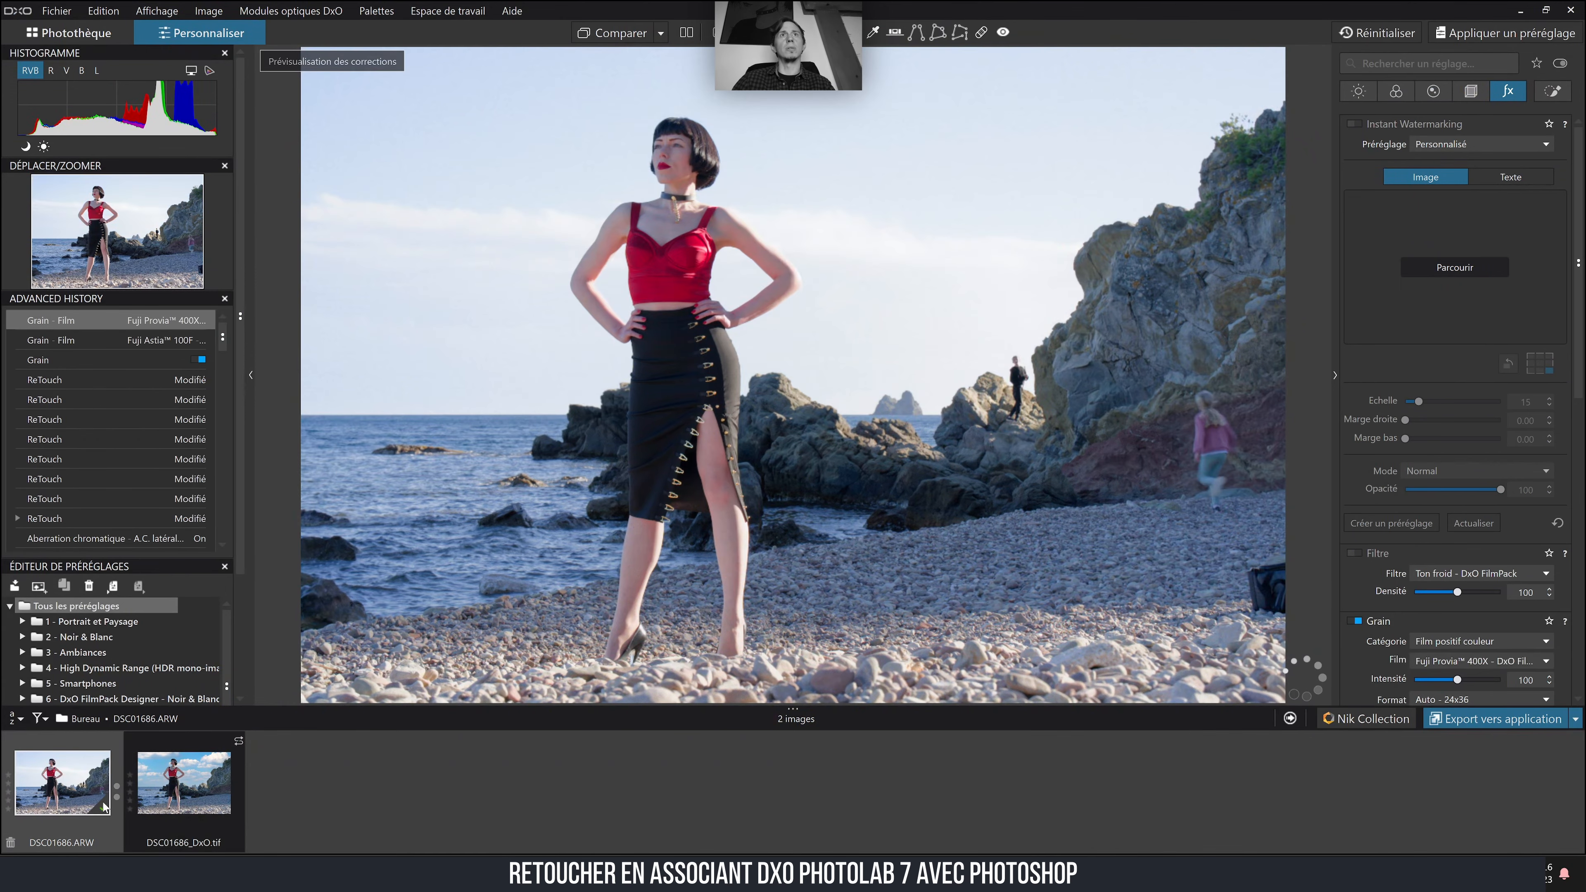
pyautogui.click(184, 782)
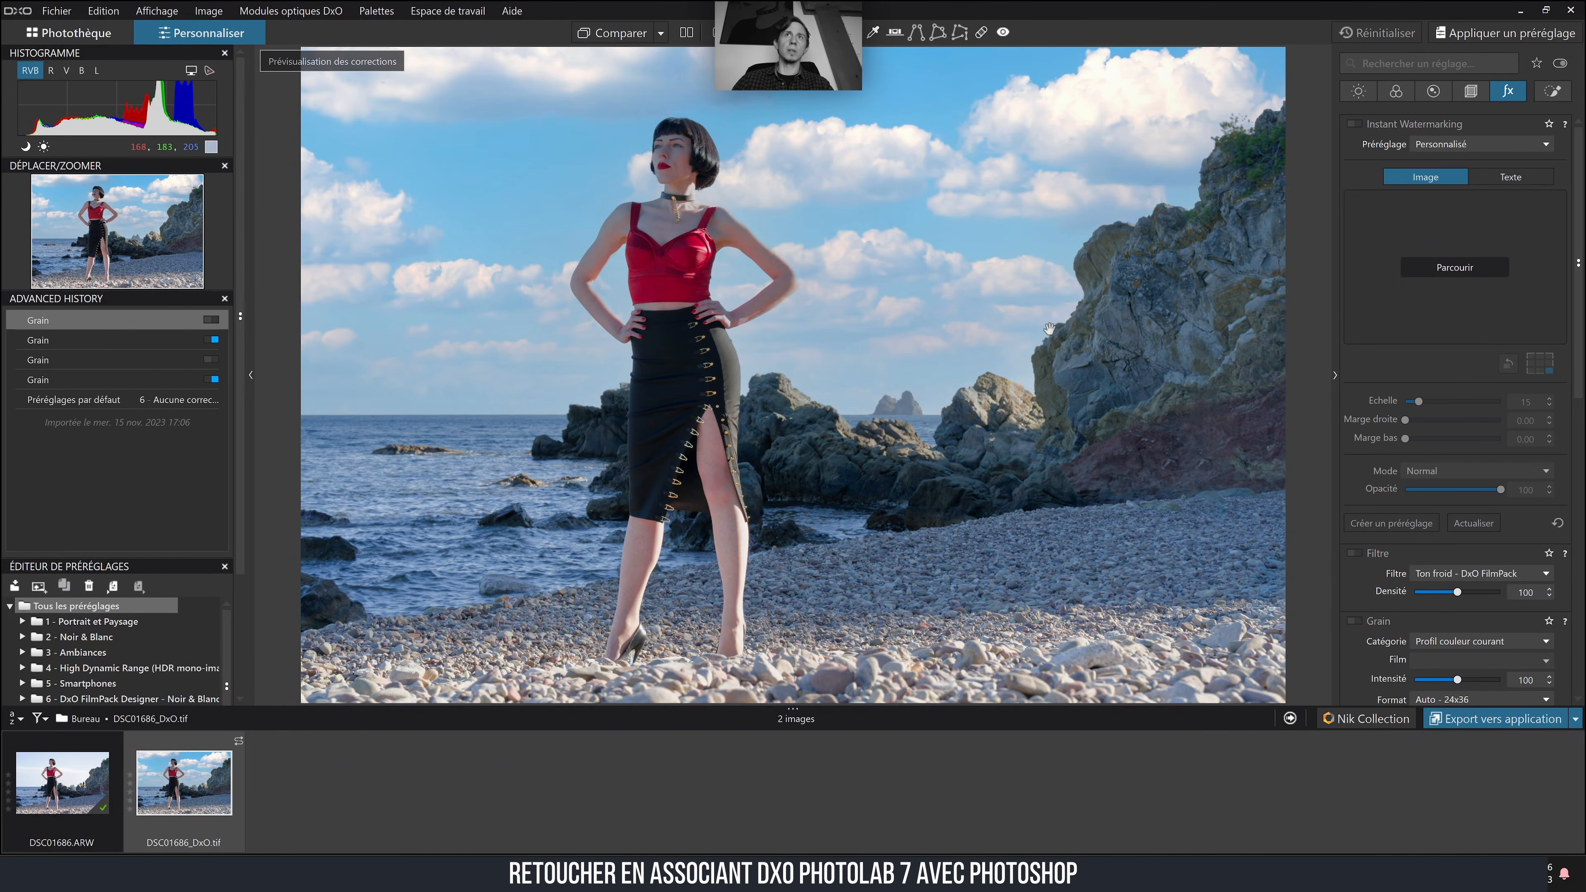